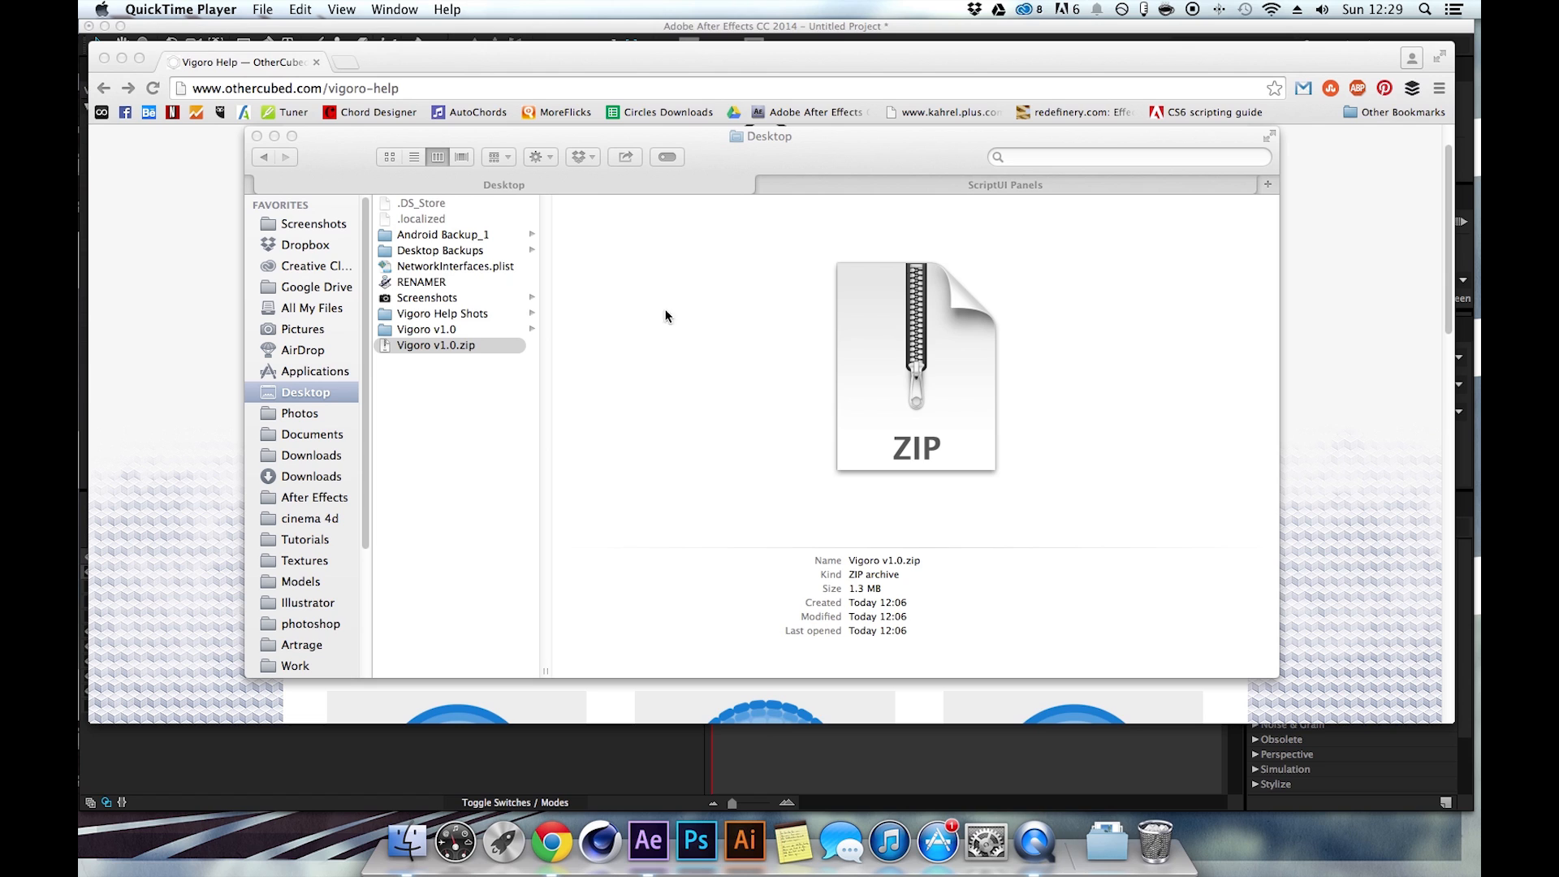
Switch to Chrome and look over the help topics on the Vigoro Help page.
{"action": "left_click", "coordinate": [432, 48]}
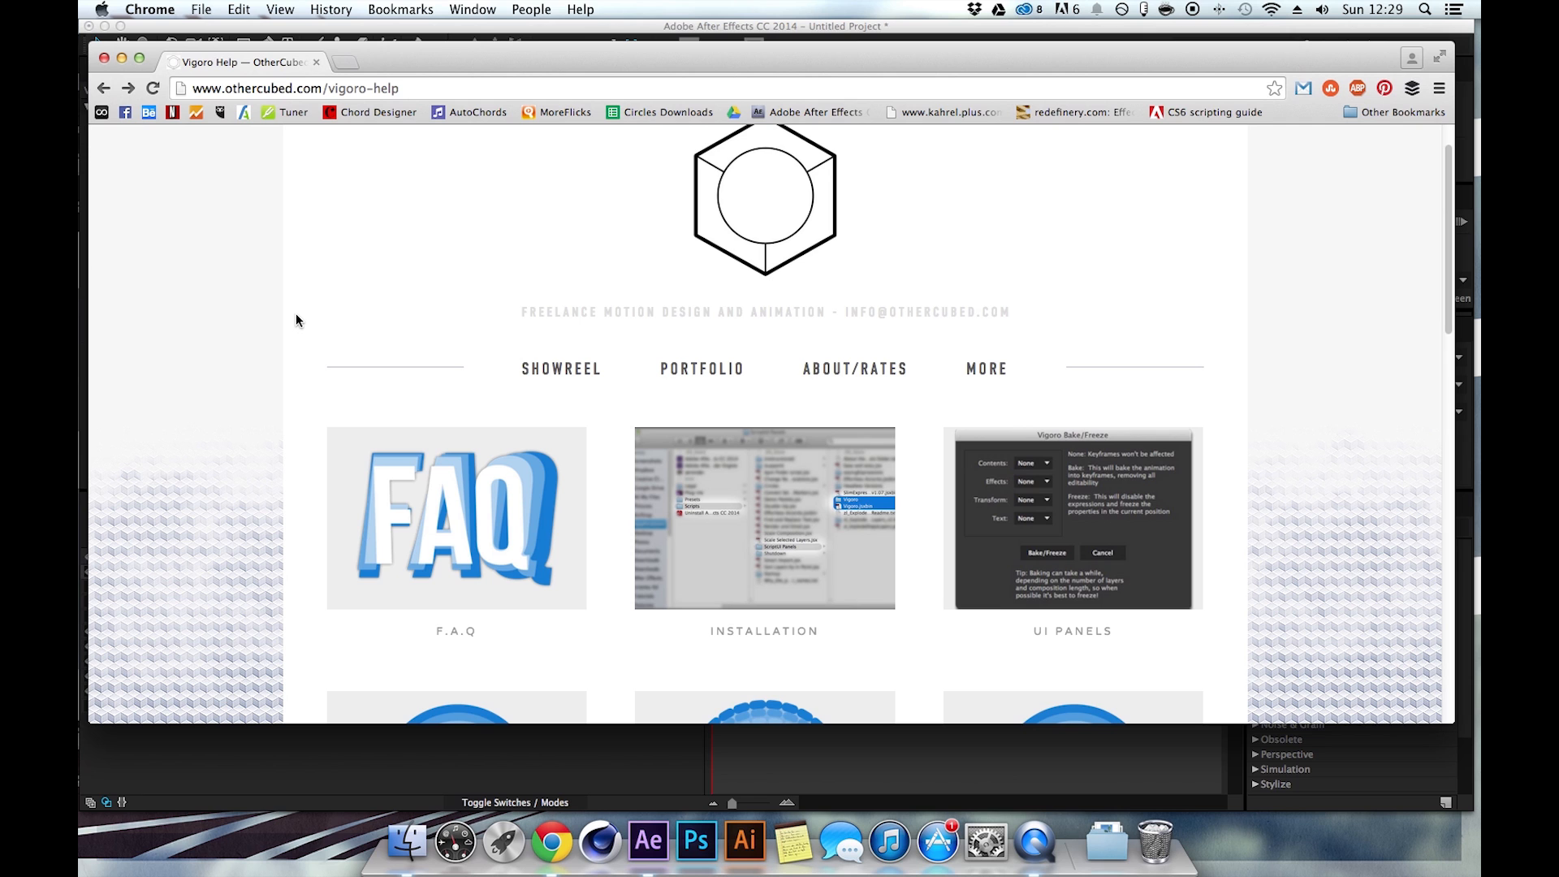
{"action": "scroll", "coordinate": [295, 319], "scroll_direction": "down", "scroll_amount": 10}
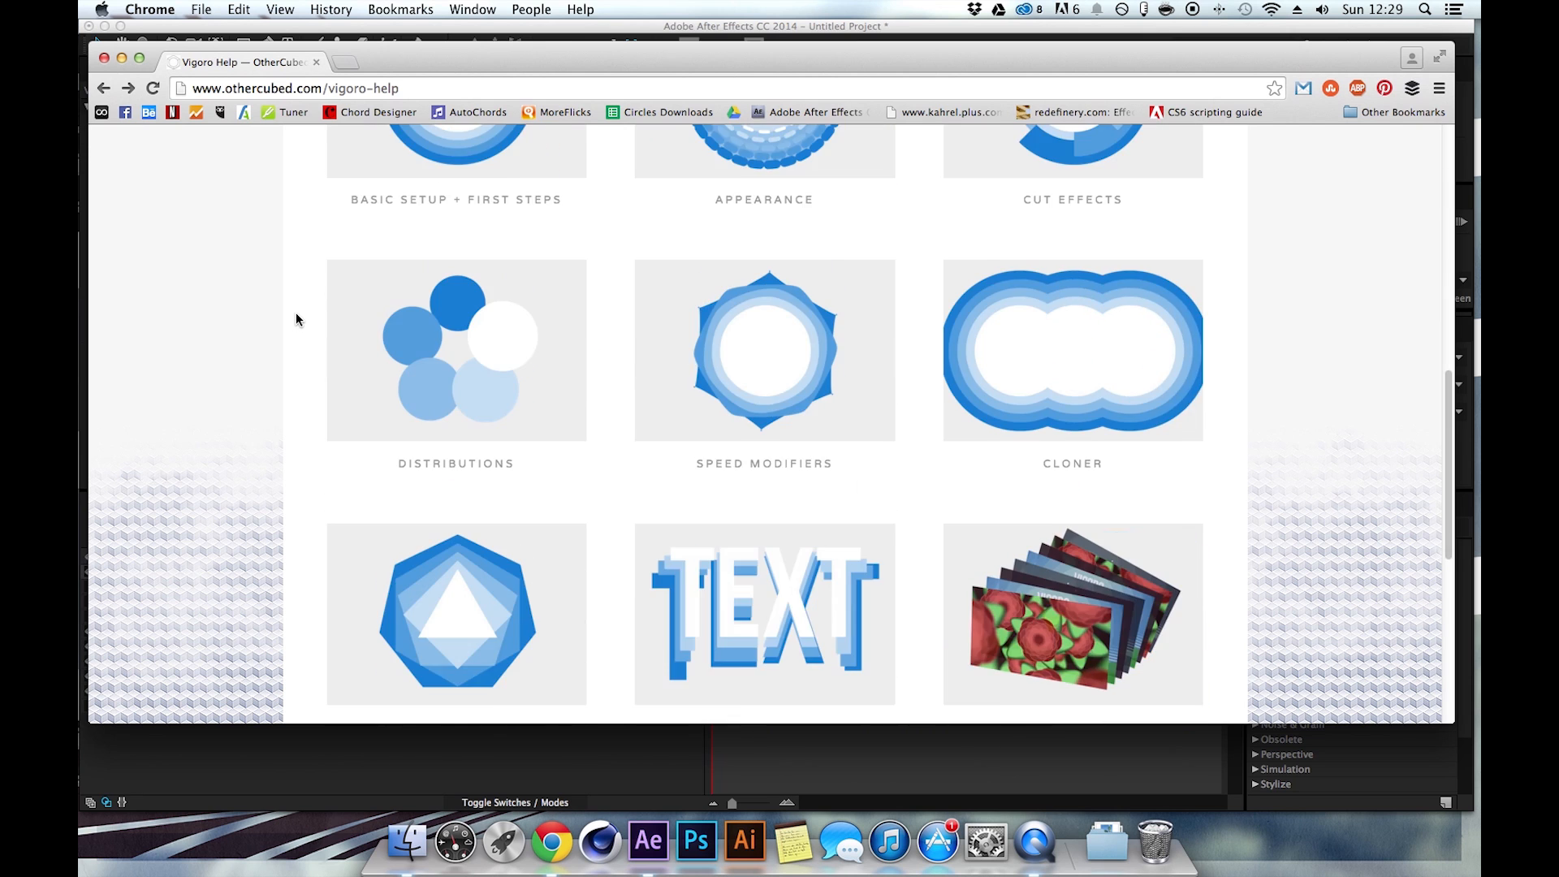
{"action": "scroll", "coordinate": [295, 319], "scroll_direction": "down", "scroll_amount": 3}
{"action": "scroll", "coordinate": [296, 319], "scroll_direction": "up", "scroll_amount": 10}
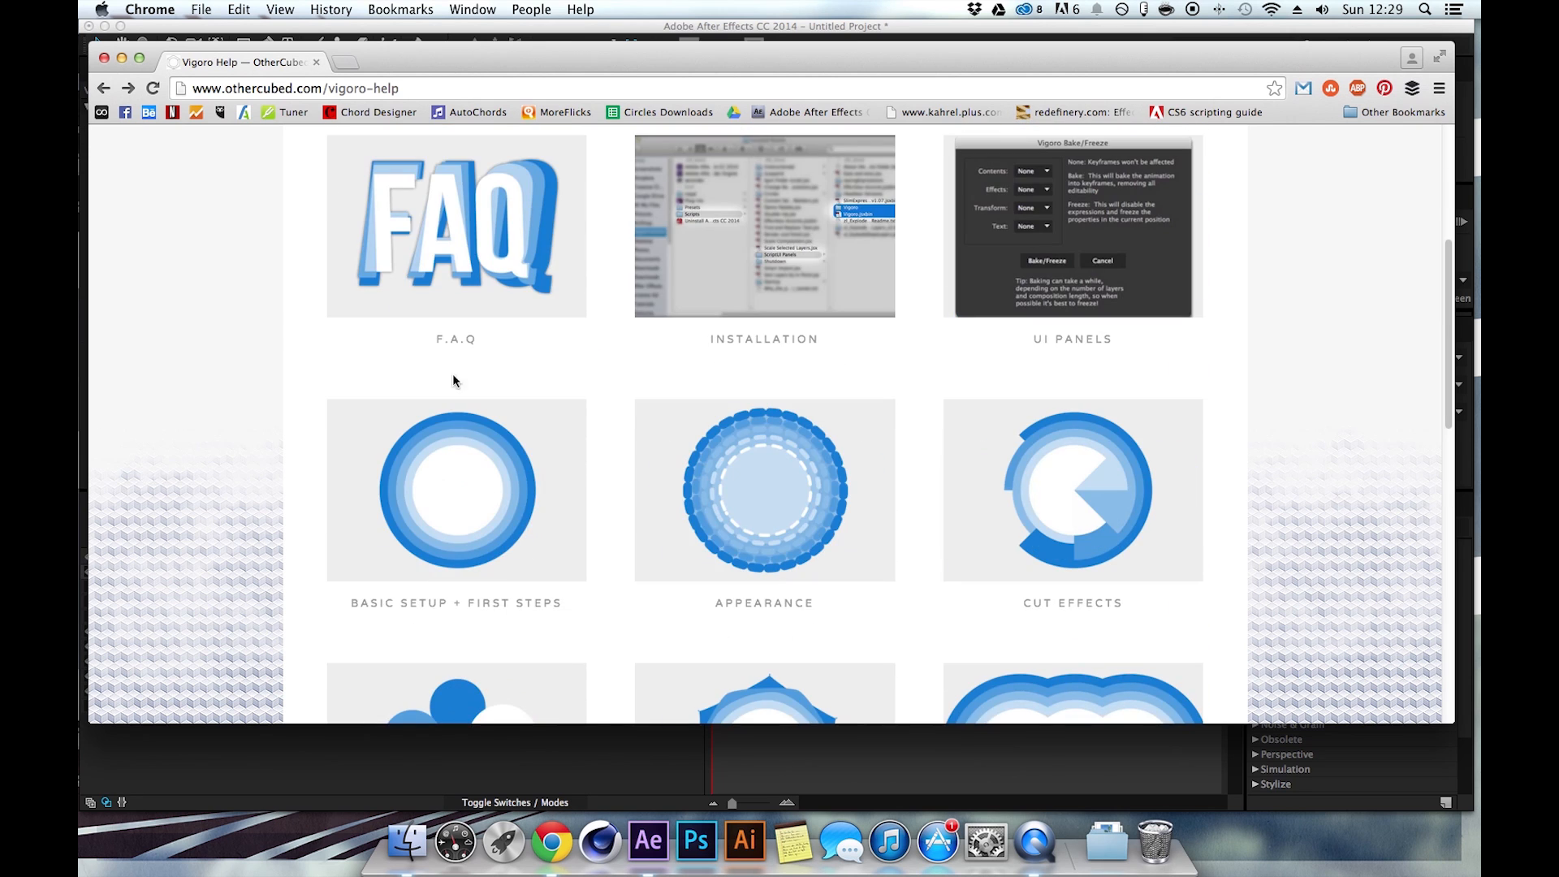
Open the Appearance help topic and read its tips, custom color layer notes and rundown of appearance options.
{"action": "left_click", "coordinate": [691, 486]}
{"action": "scroll", "coordinate": [496, 309], "scroll_direction": "up", "scroll_amount": 1}
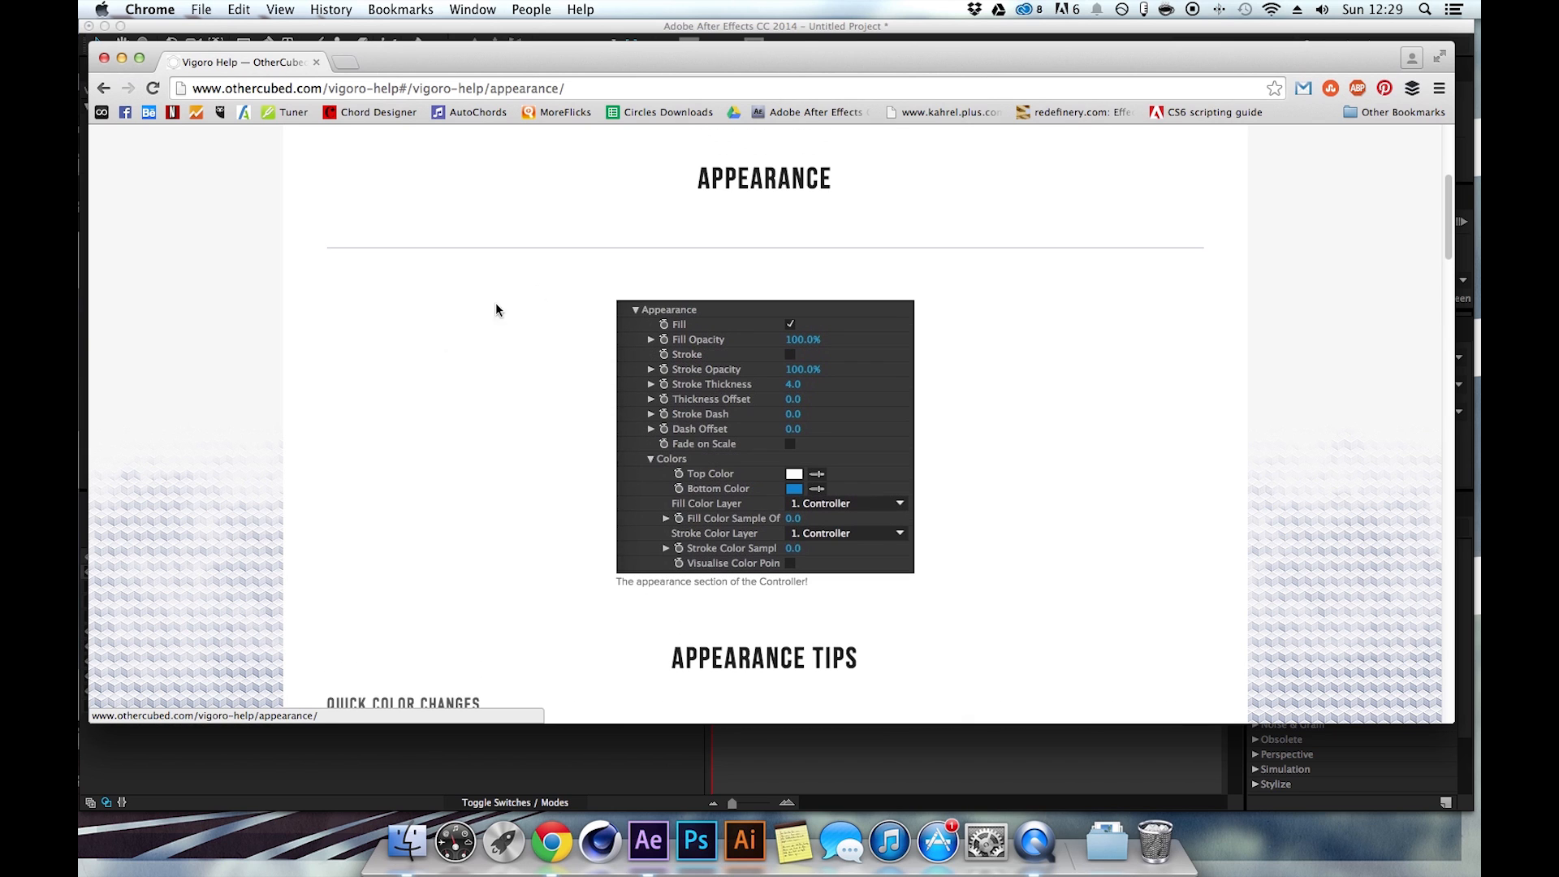
{"action": "scroll", "coordinate": [734, 182], "scroll_direction": "down", "scroll_amount": 3}
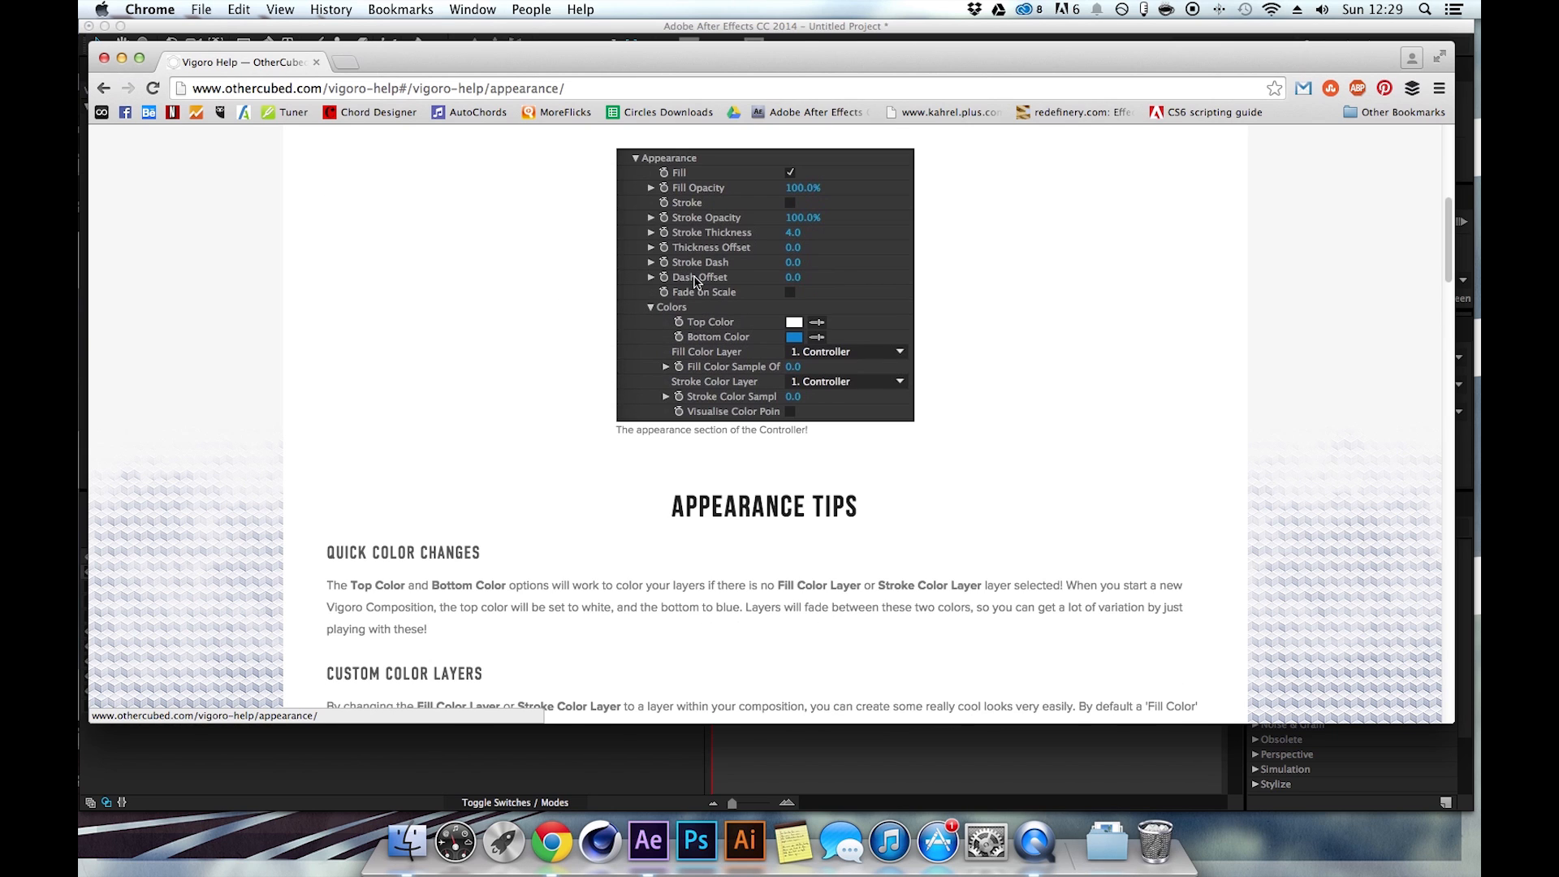
{"action": "scroll", "coordinate": [515, 310], "scroll_direction": "down", "scroll_amount": 8}
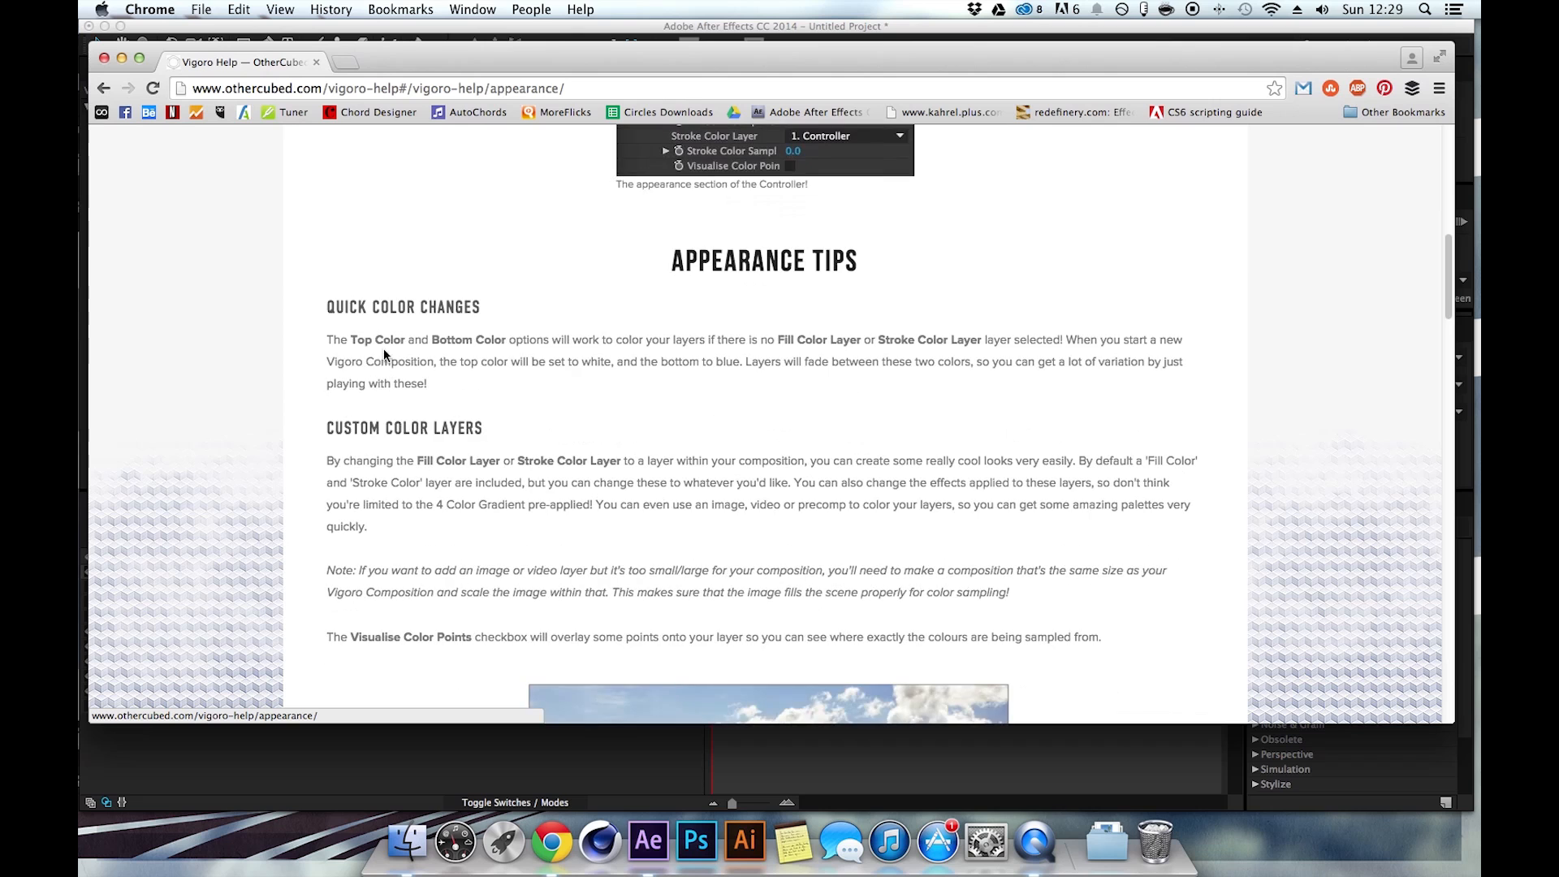
{"action": "scroll", "coordinate": [482, 381], "scroll_direction": "down", "scroll_amount": 3}
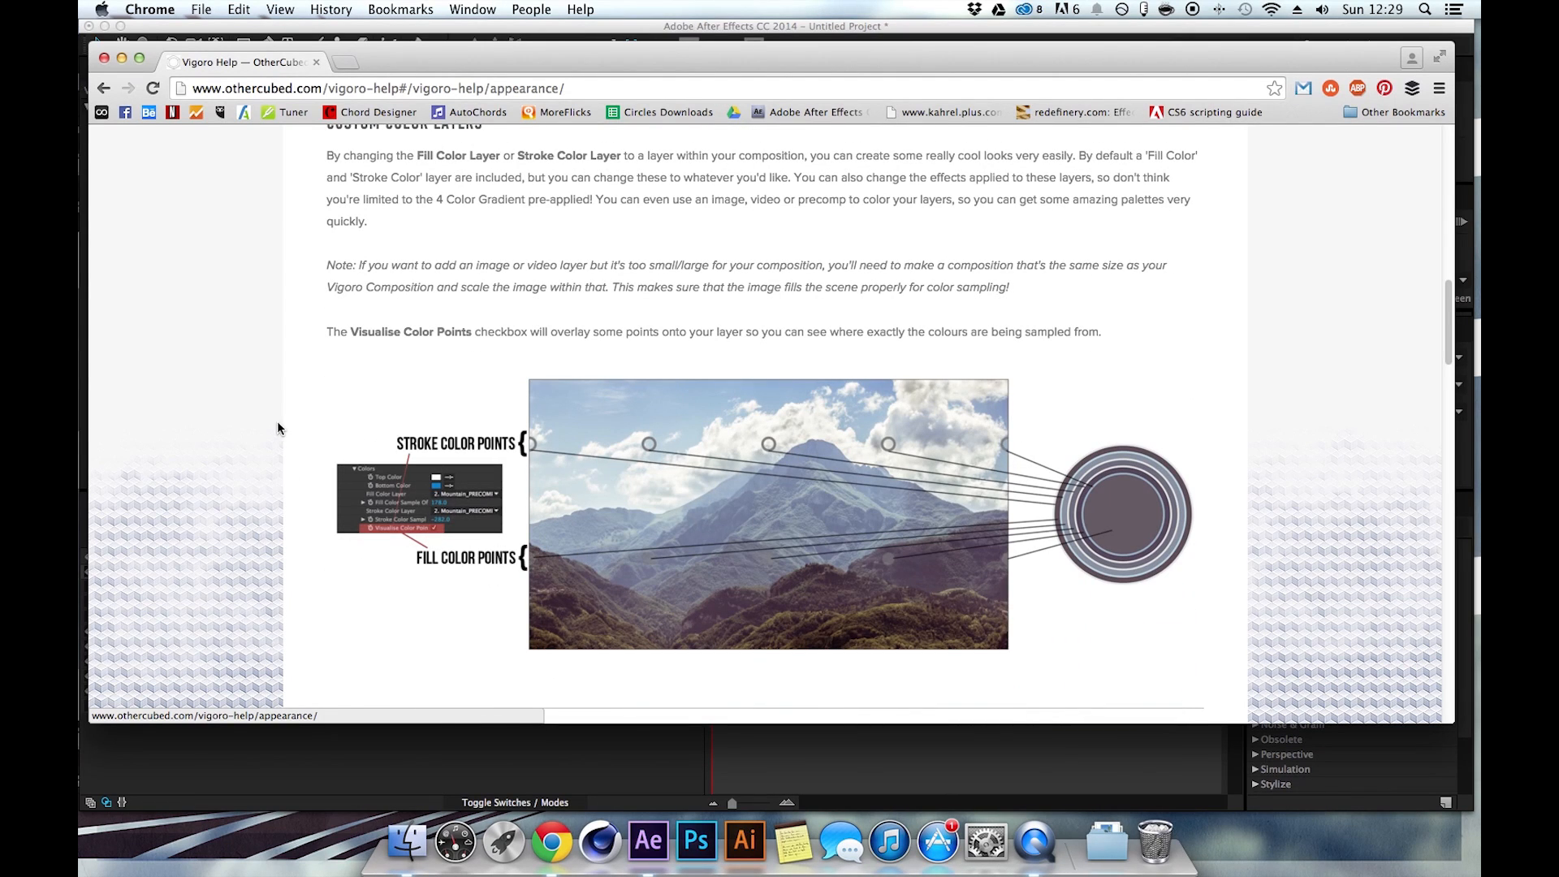
{"action": "scroll", "coordinate": [285, 408], "scroll_direction": "down", "scroll_amount": 10}
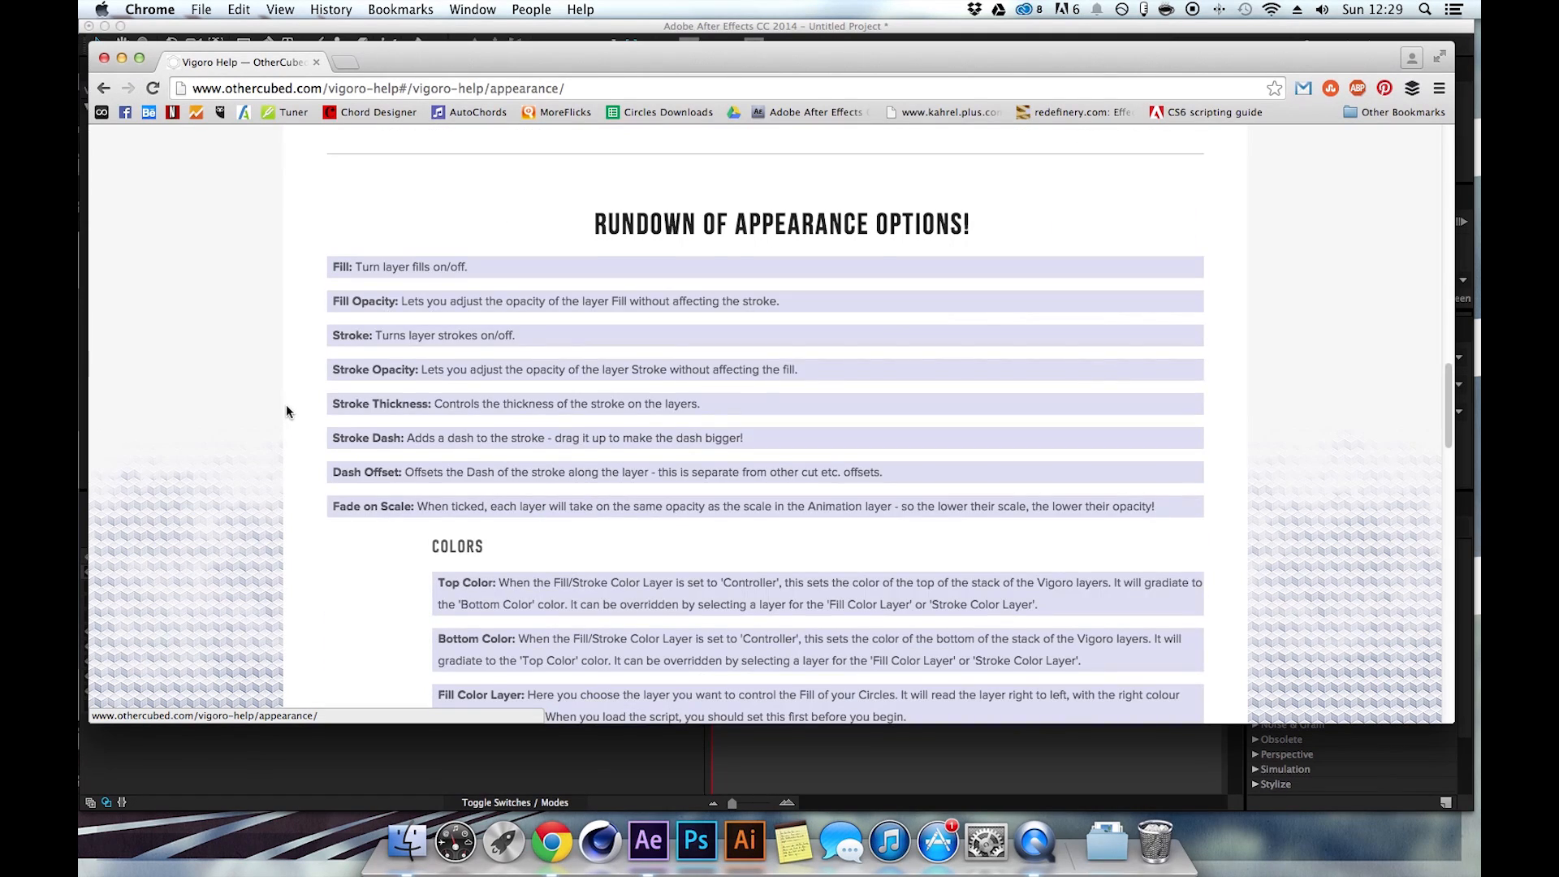
{"action": "scroll", "coordinate": [463, 428], "scroll_direction": "down", "scroll_amount": 5}
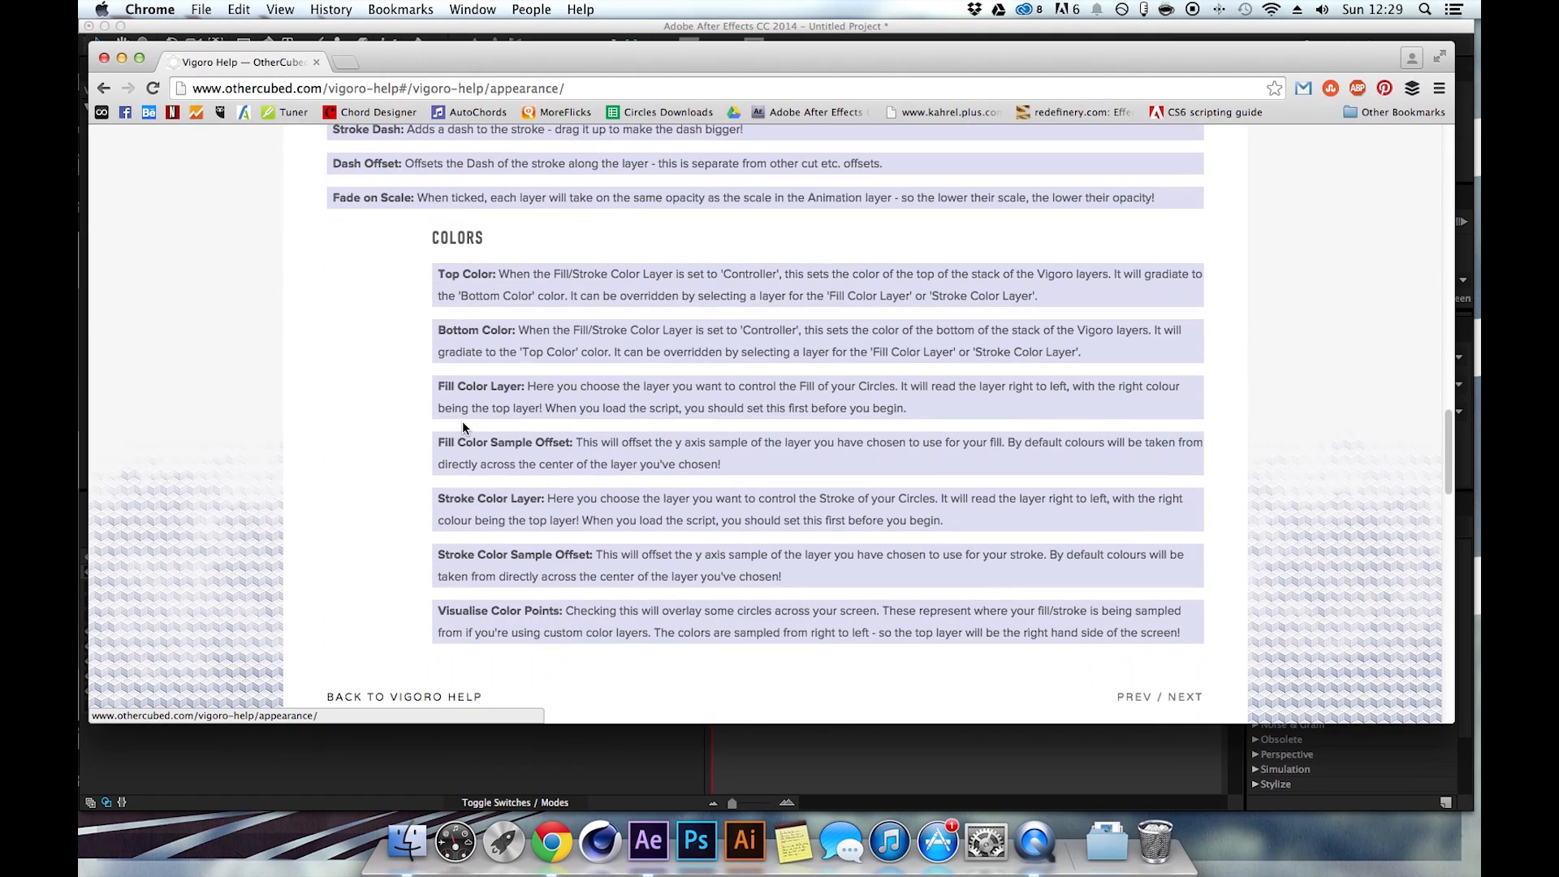
{"action": "scroll", "coordinate": [367, 458], "scroll_direction": "up", "scroll_amount": 20}
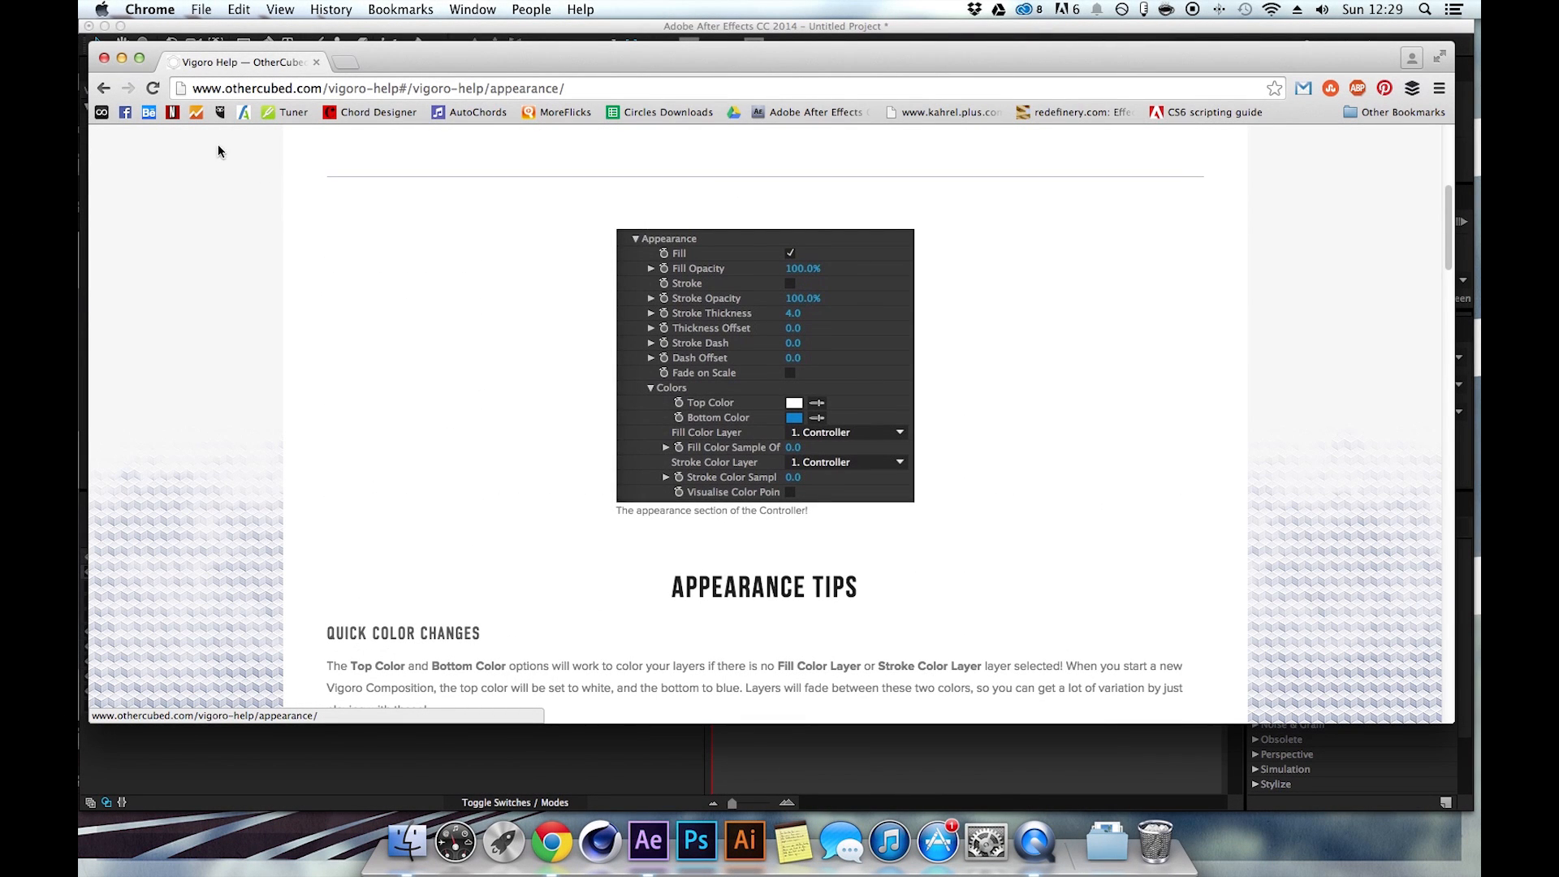
Switch to Finder and show the contents of the Vigoro v1.0 folder on the Desktop.
{"action": "left_click", "coordinate": [406, 842]}
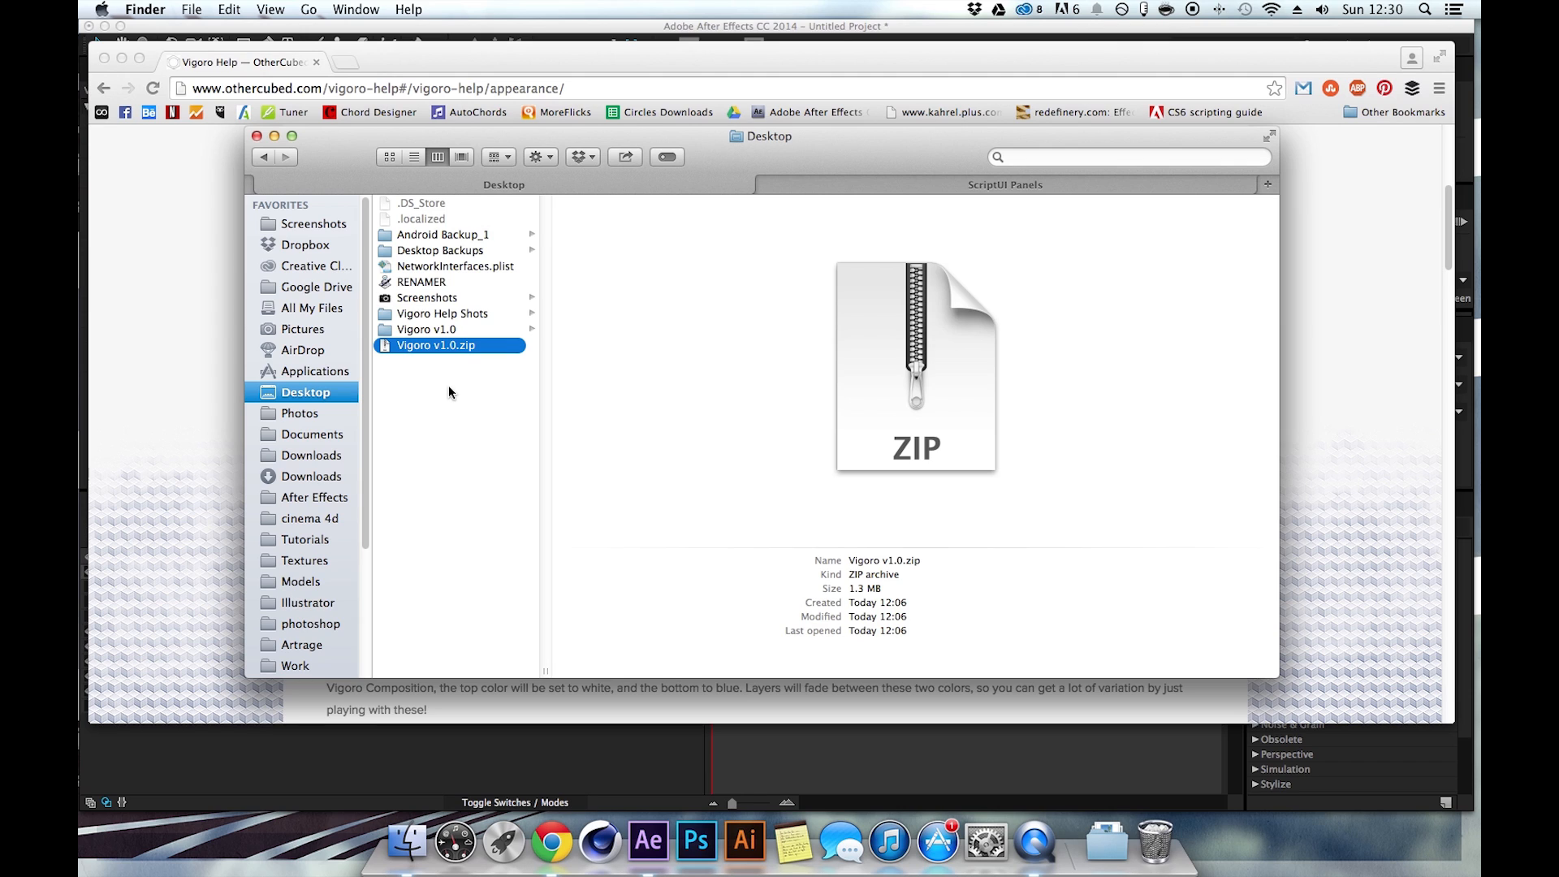
{"action": "left_click", "coordinate": [442, 331]}
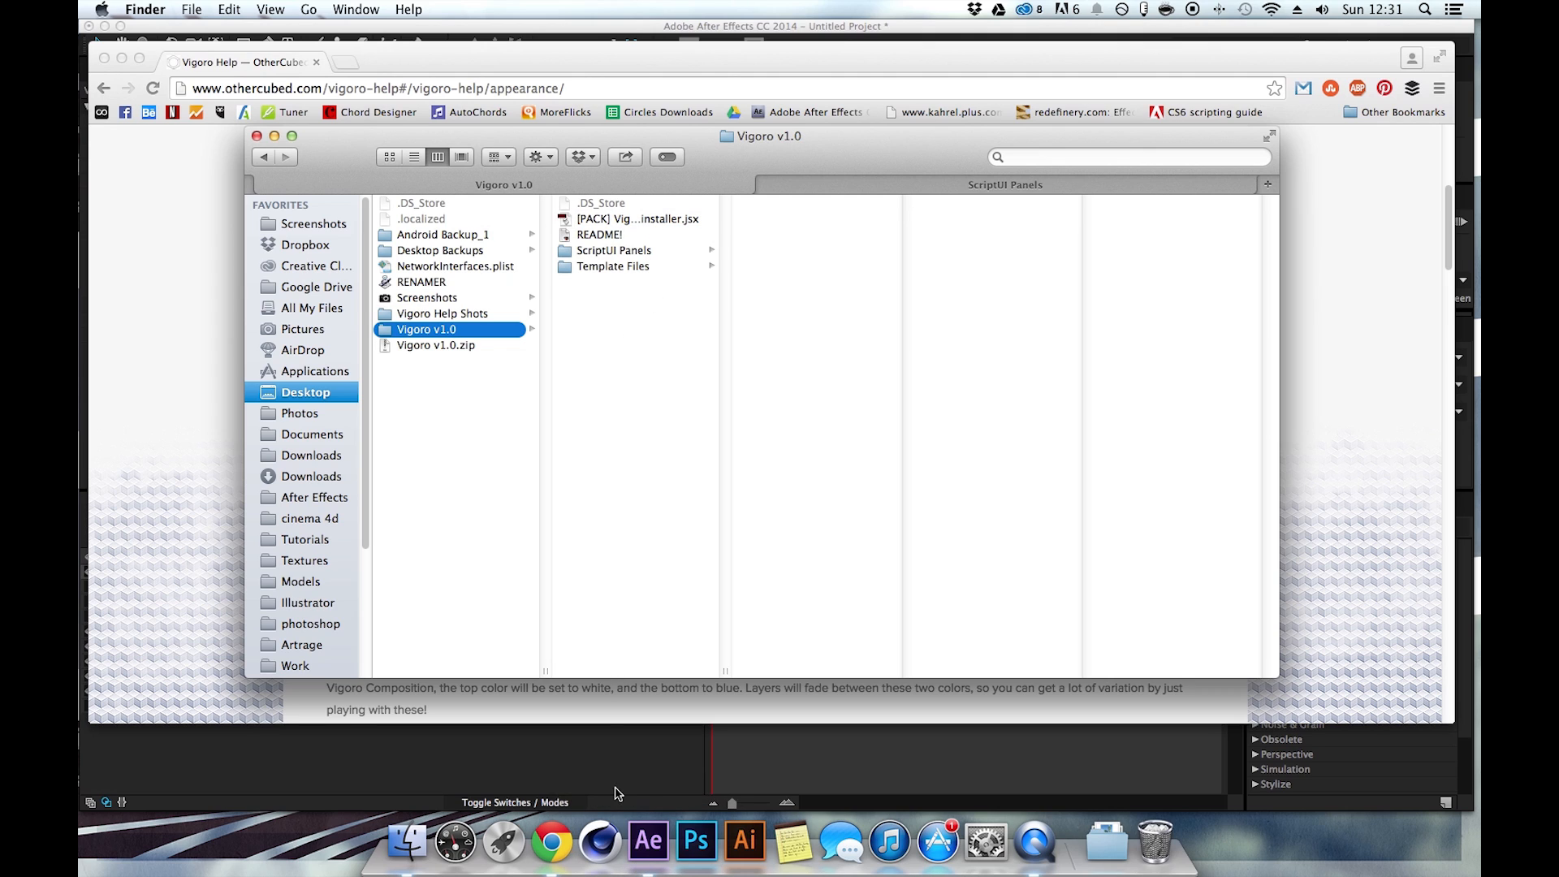
Switch to After Effects and start a new project without saving the changes to the current one.
{"action": "left_click", "coordinate": [642, 873]}
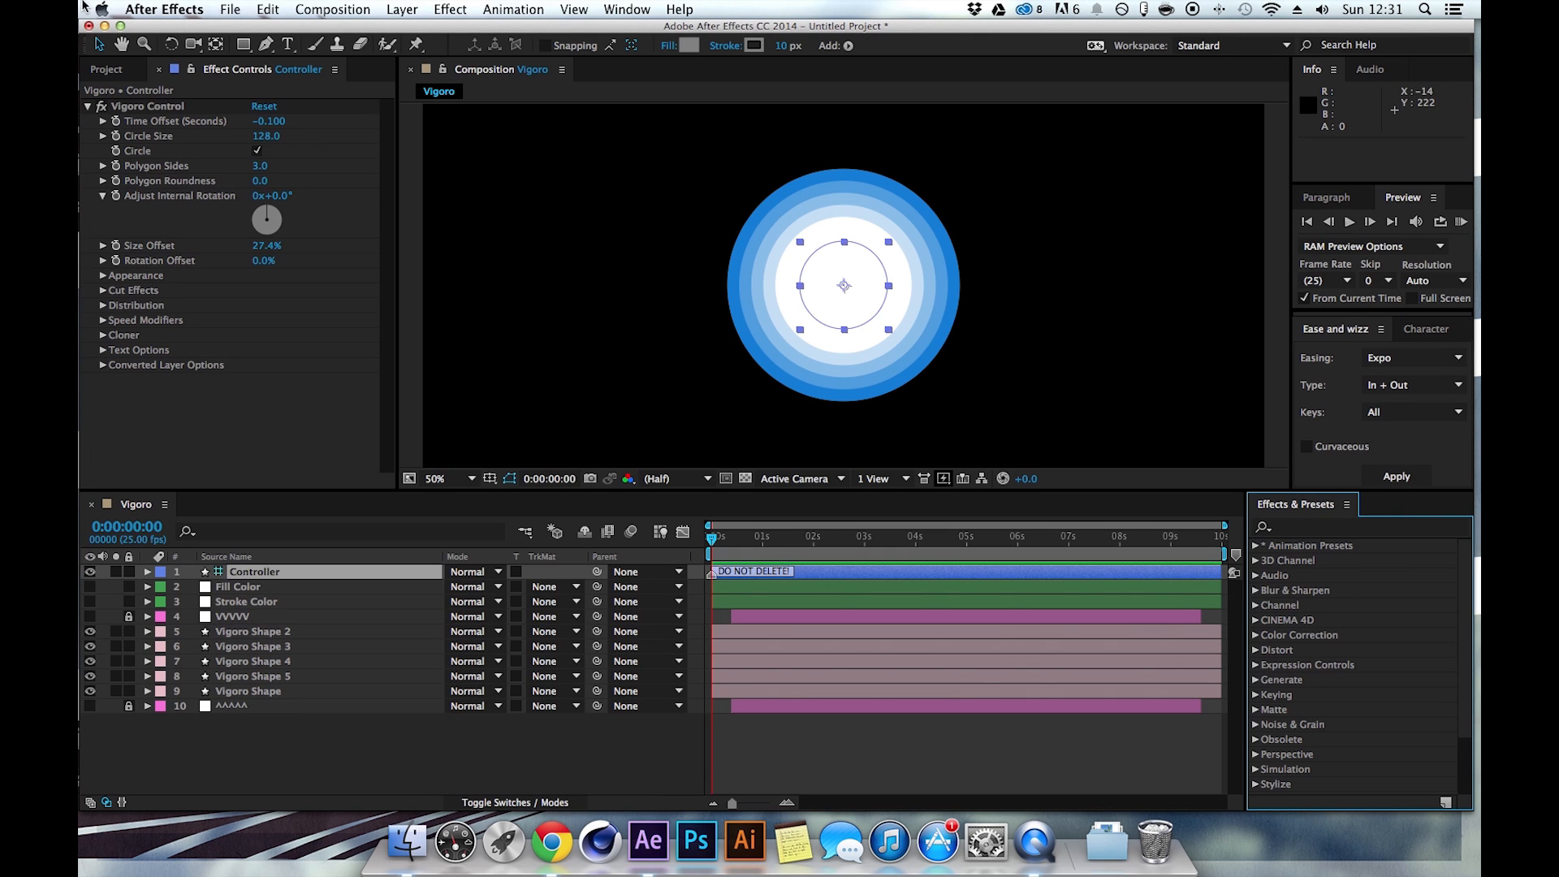
{"action": "left_click", "coordinate": [230, 9]}
{"action": "left_click", "coordinate": [479, 48]}
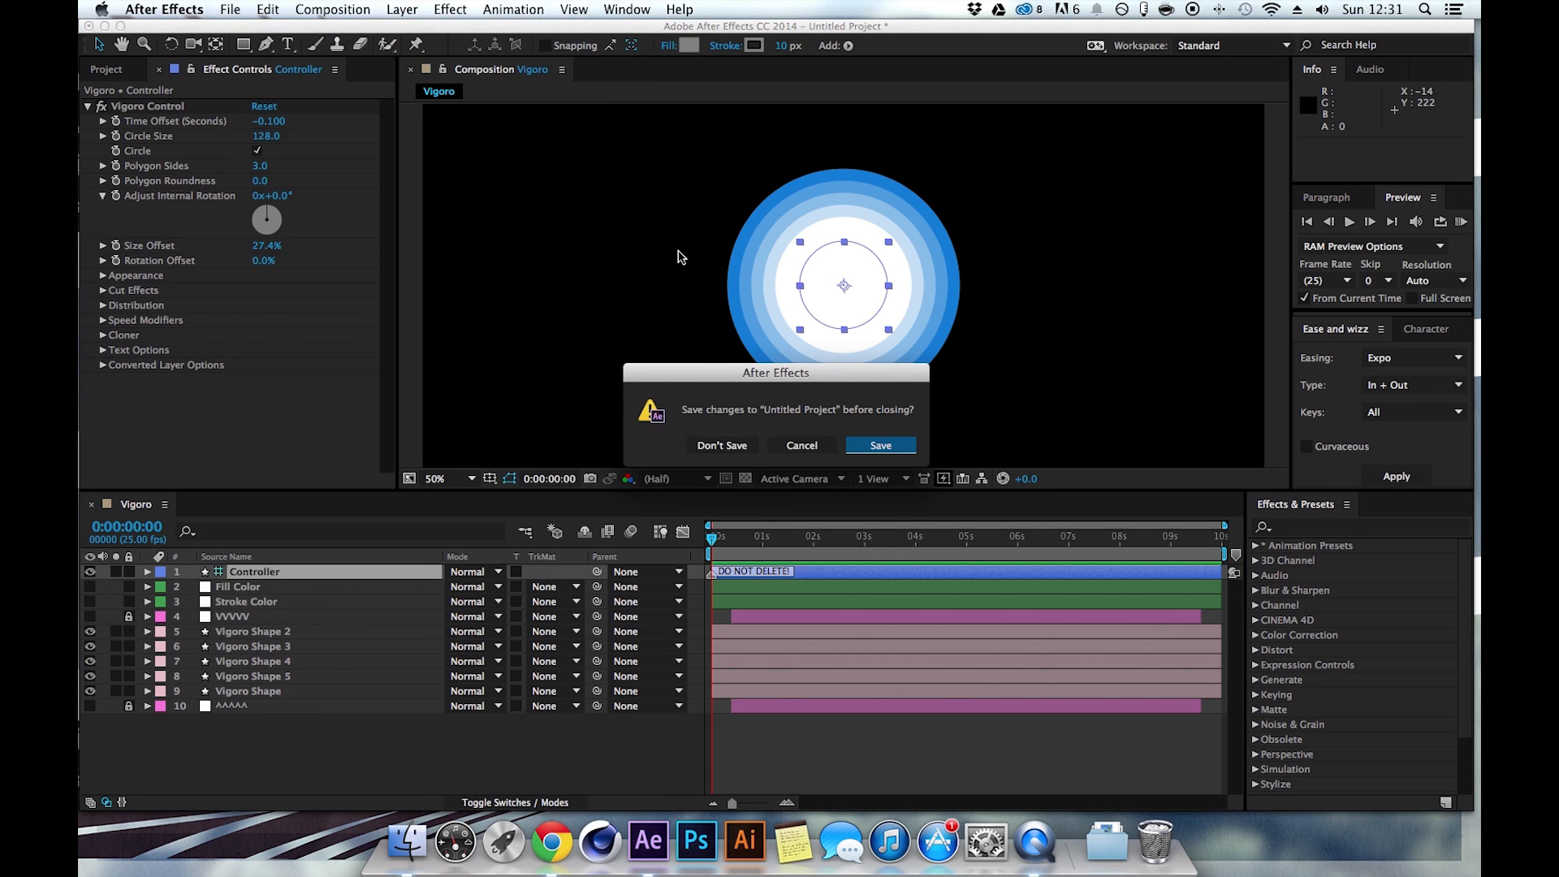
{"action": "left_click", "coordinate": [743, 450]}
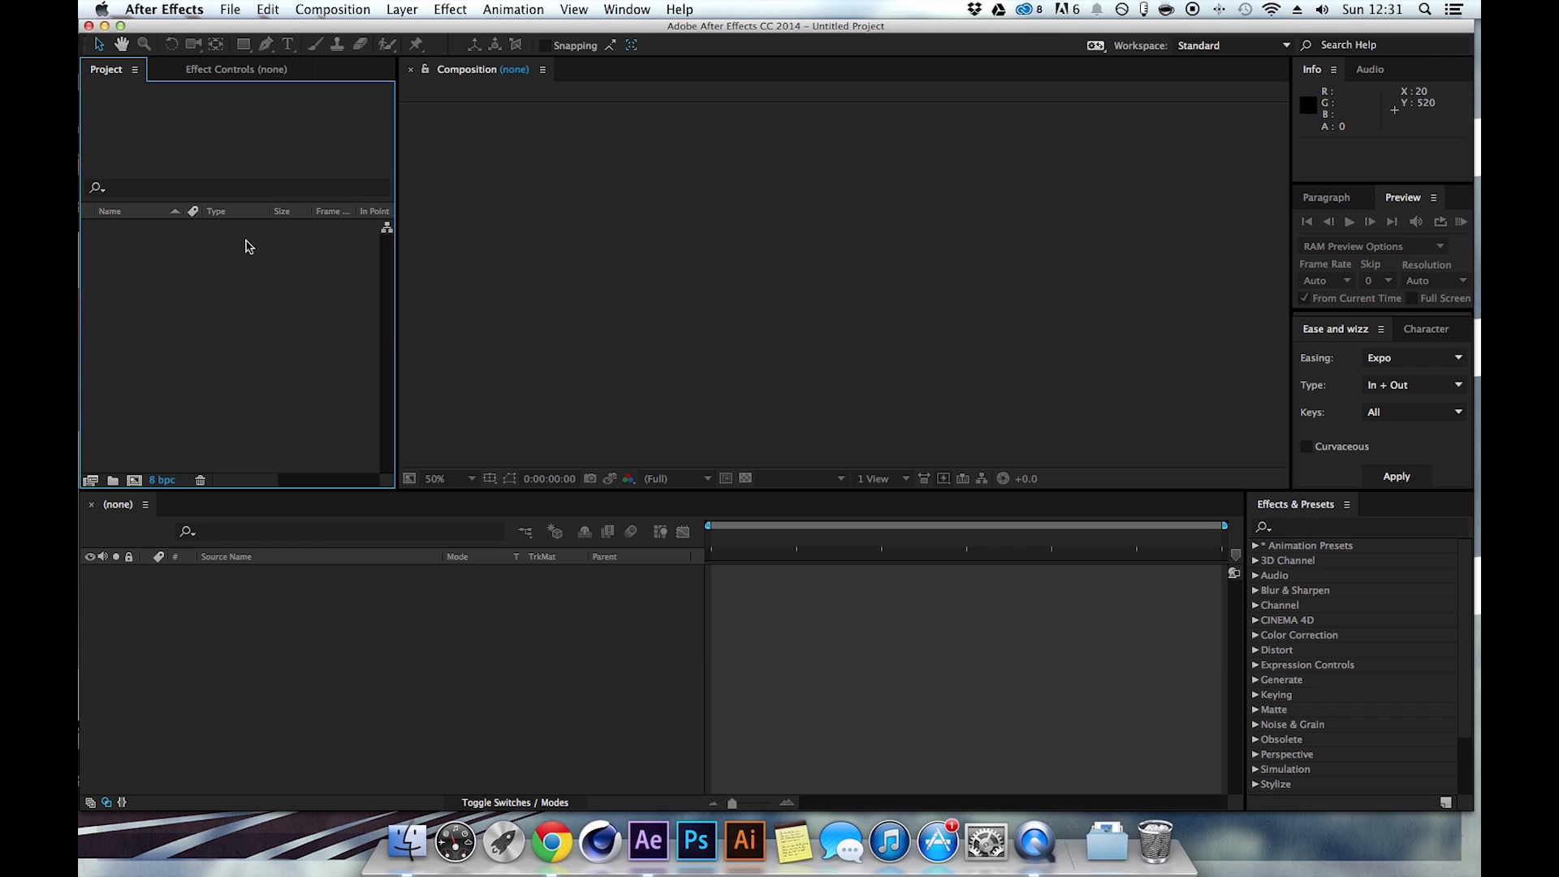
Run the script file [PACK] Vigoro UI installer.jsx from the Vigoro v1.0 folder.
{"action": "left_click", "coordinate": [226, 11]}
{"action": "left_click", "coordinate": [227, 10]}
{"action": "left_click", "coordinate": [225, 12]}
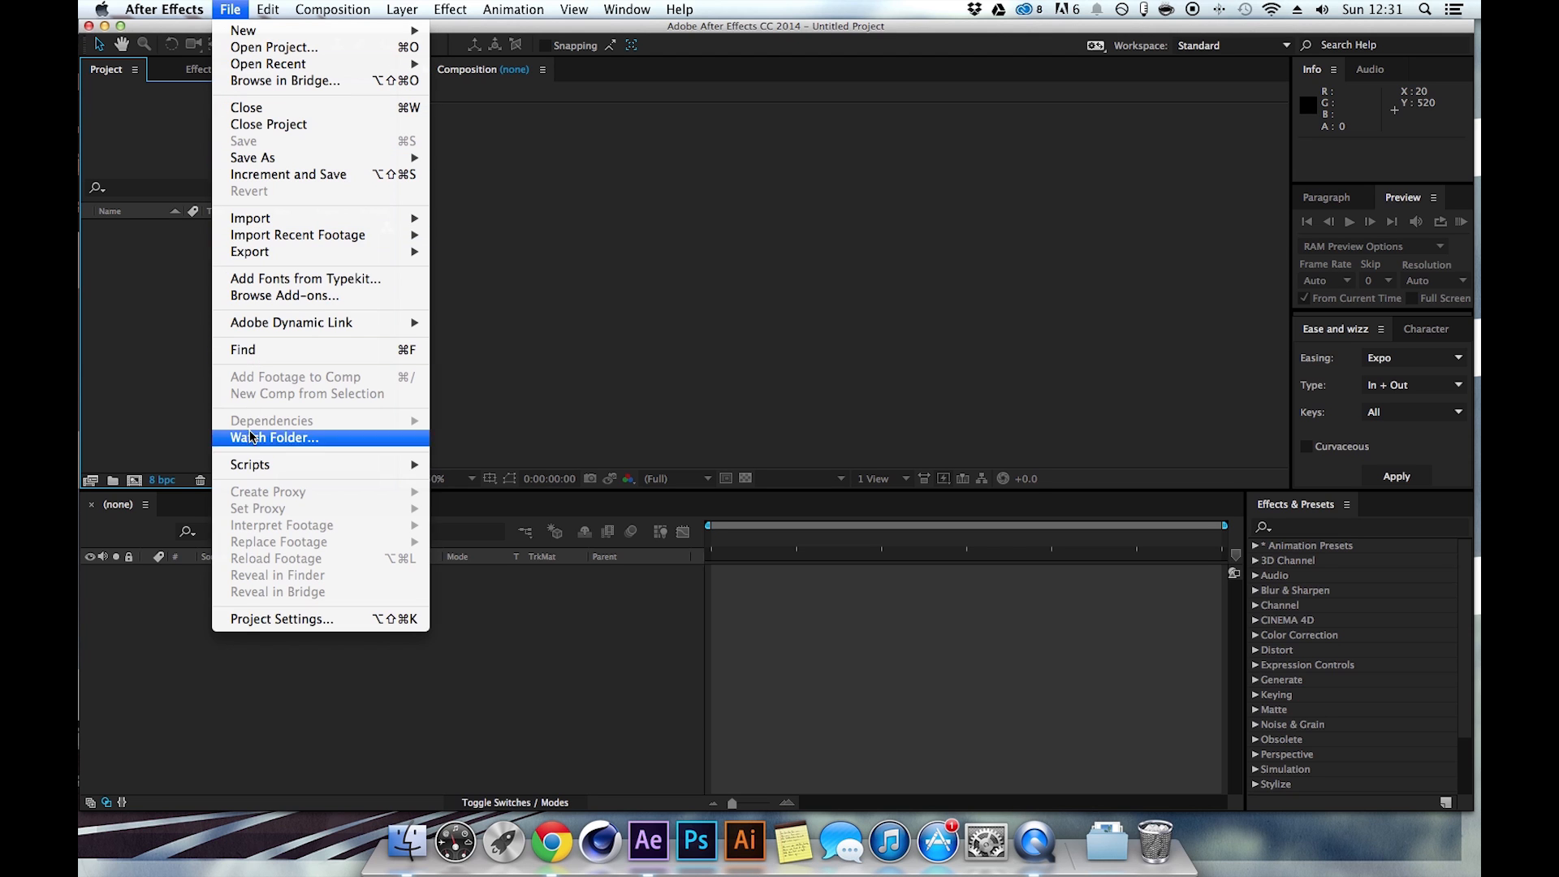
{"action": "mouse_move", "coordinate": [250, 467]}
{"action": "left_click", "coordinate": [455, 466]}
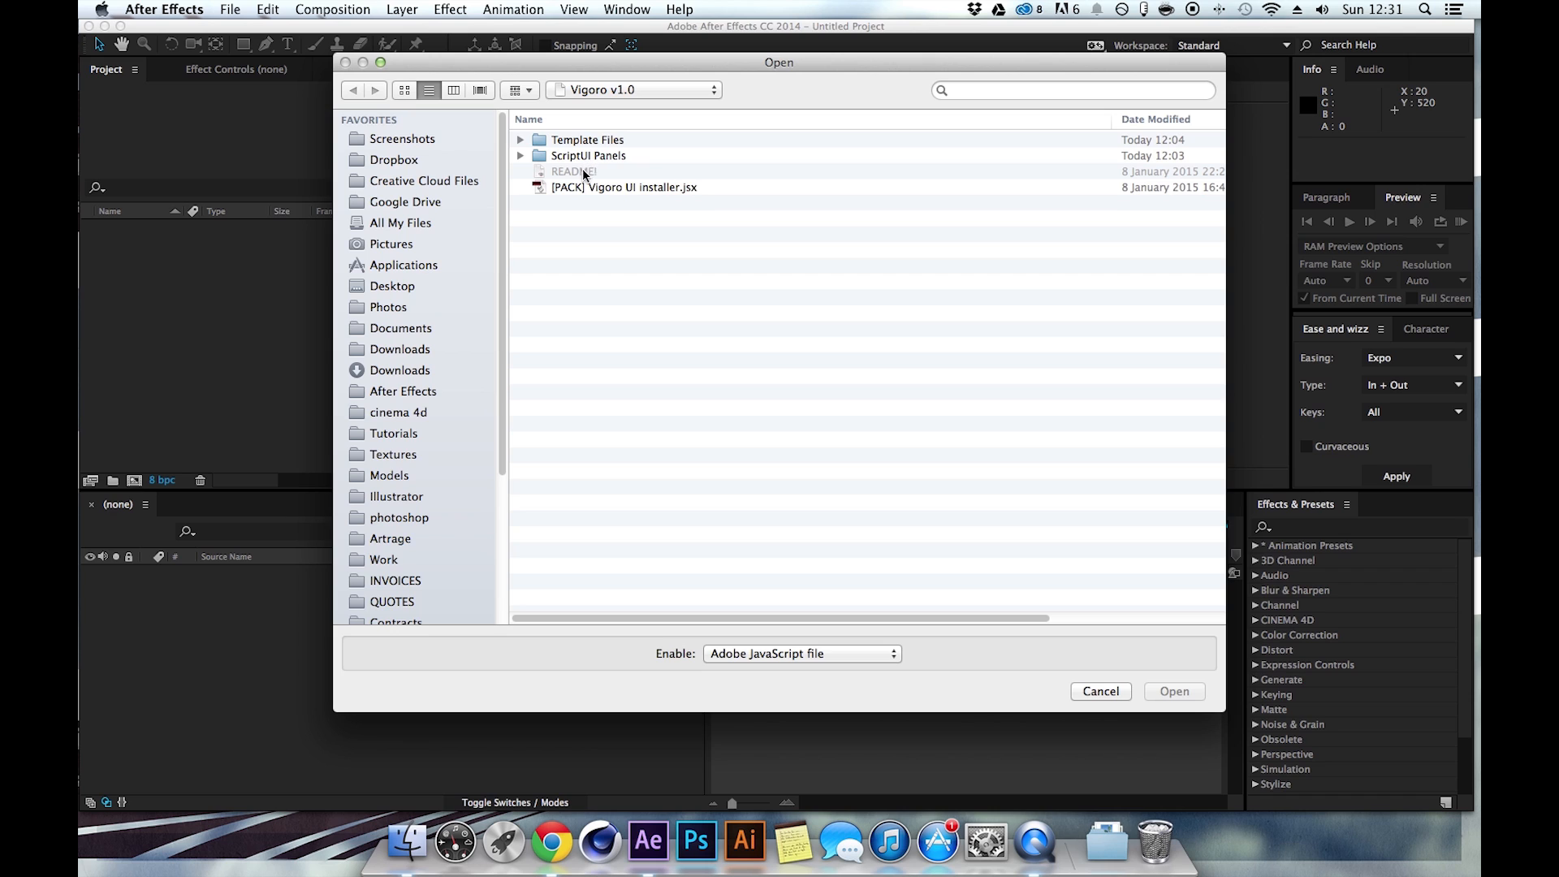
{"action": "left_click", "coordinate": [568, 188]}
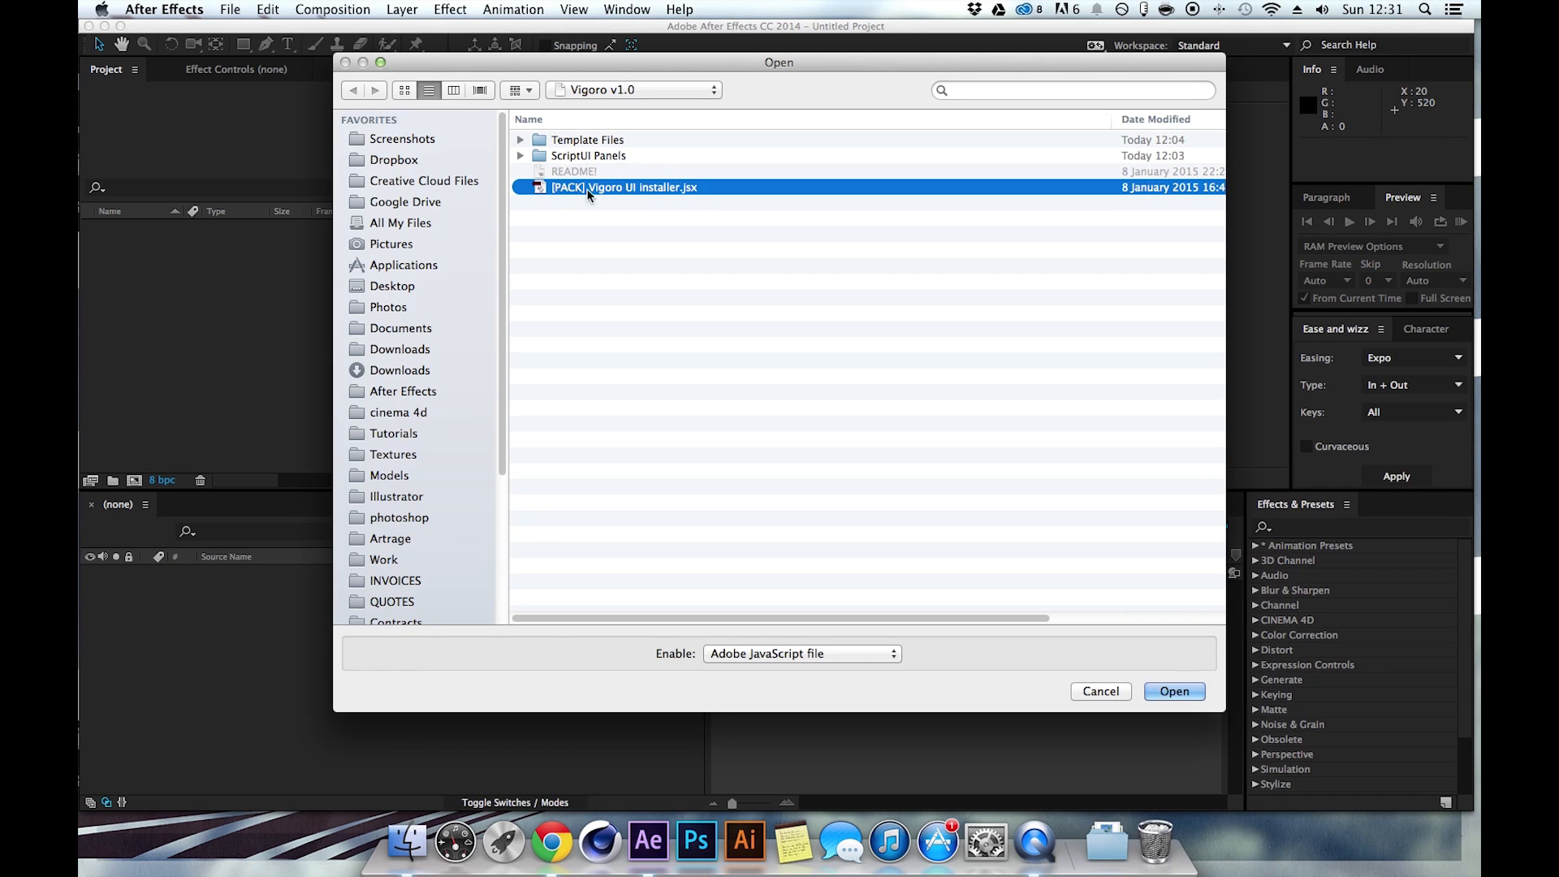
{"action": "left_click", "coordinate": [1177, 691]}
Move the Vigoro UI installer dialog upward and close it without installing or removing anything.
{"action": "left_click_drag", "start_coordinate": [885, 483], "coordinate": [790, 409]}
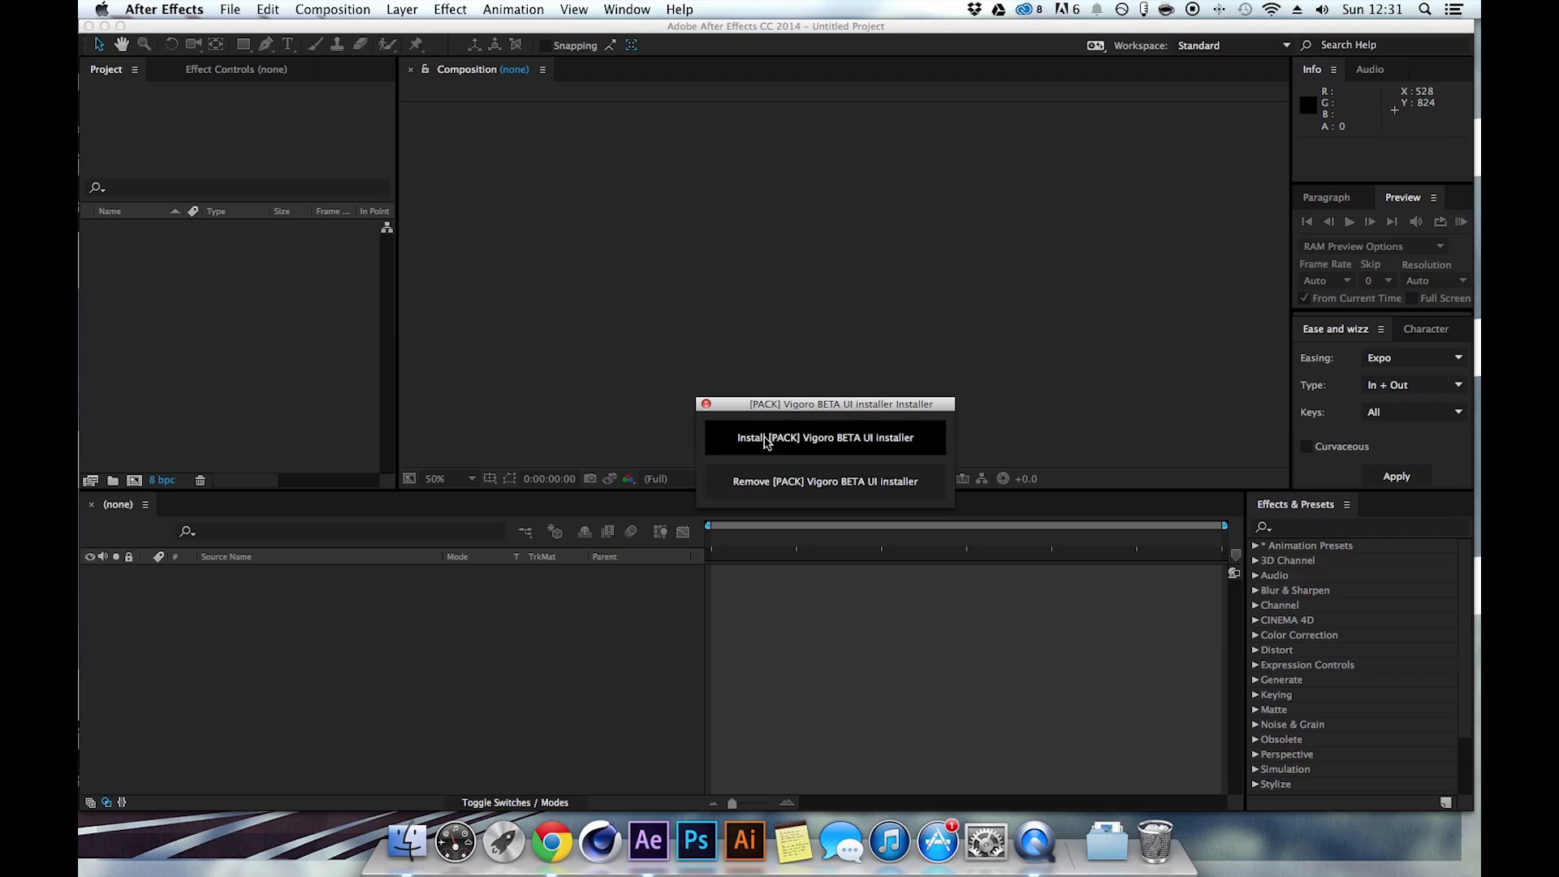
{"action": "left_click_drag", "start_coordinate": [777, 401], "coordinate": [760, 374]}
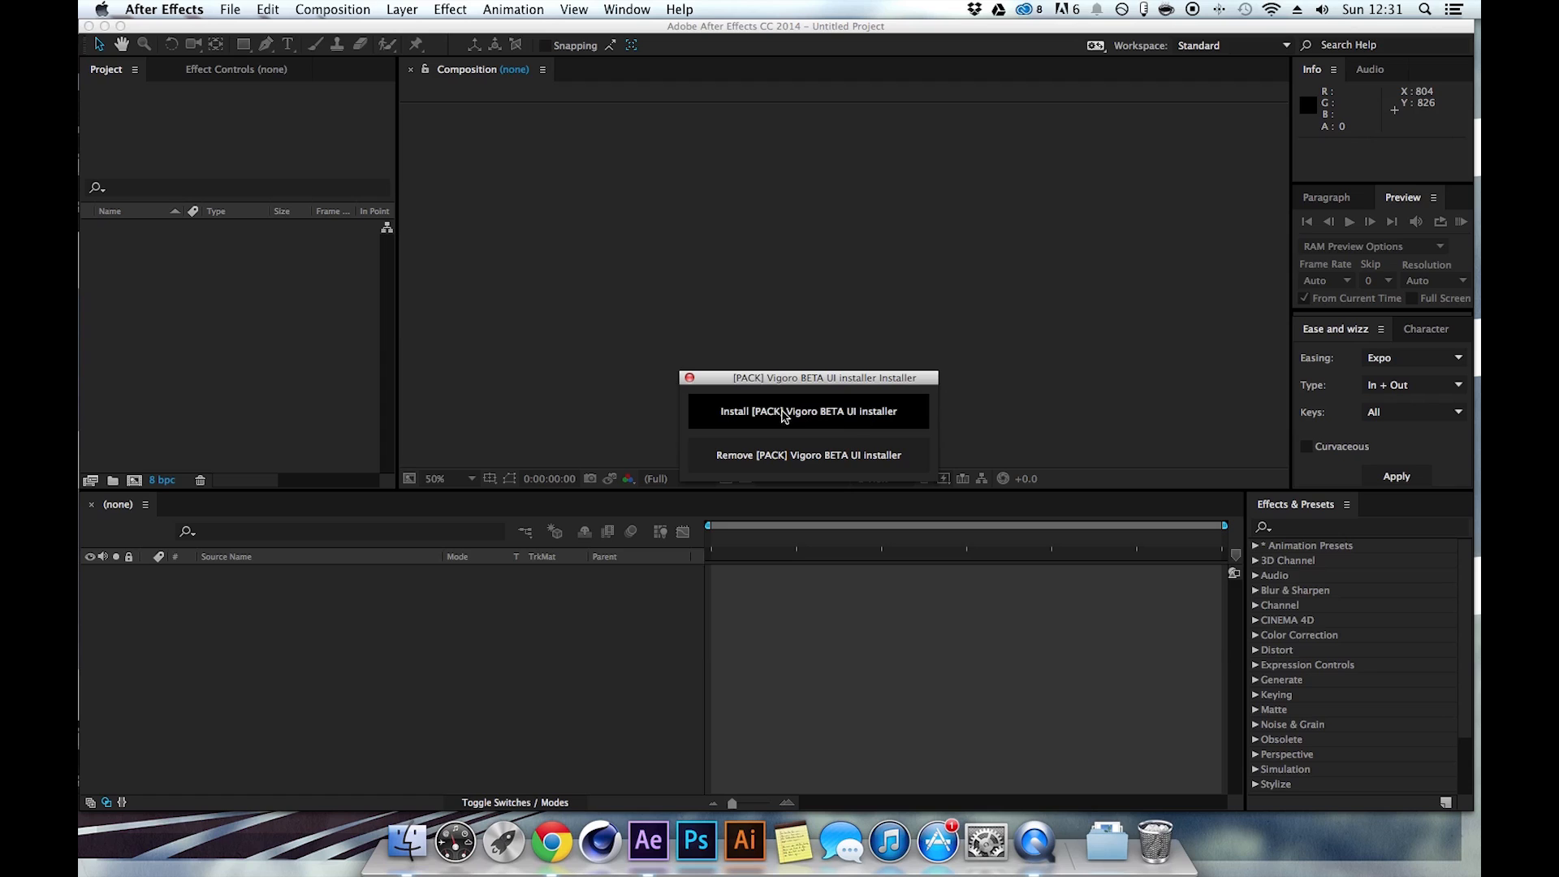
{"action": "left_click", "coordinate": [692, 379]}
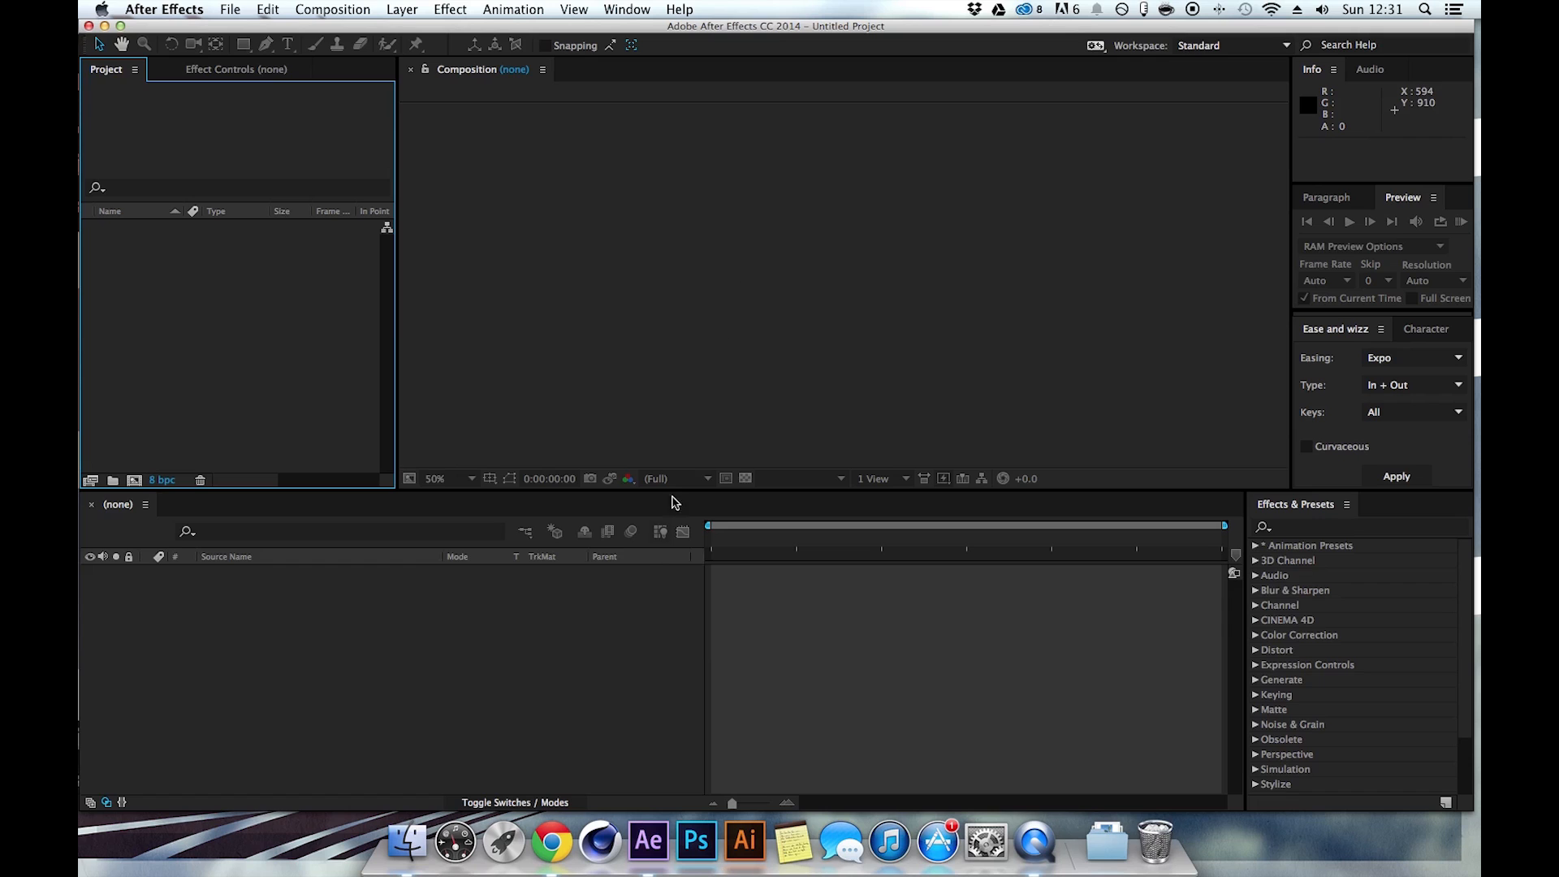
In Finder, open the ScriptUI Panels folder inside Vigoro v1.0 and select the Vigoro folder together with Vigoro.jsx.
{"action": "left_click", "coordinate": [404, 822]}
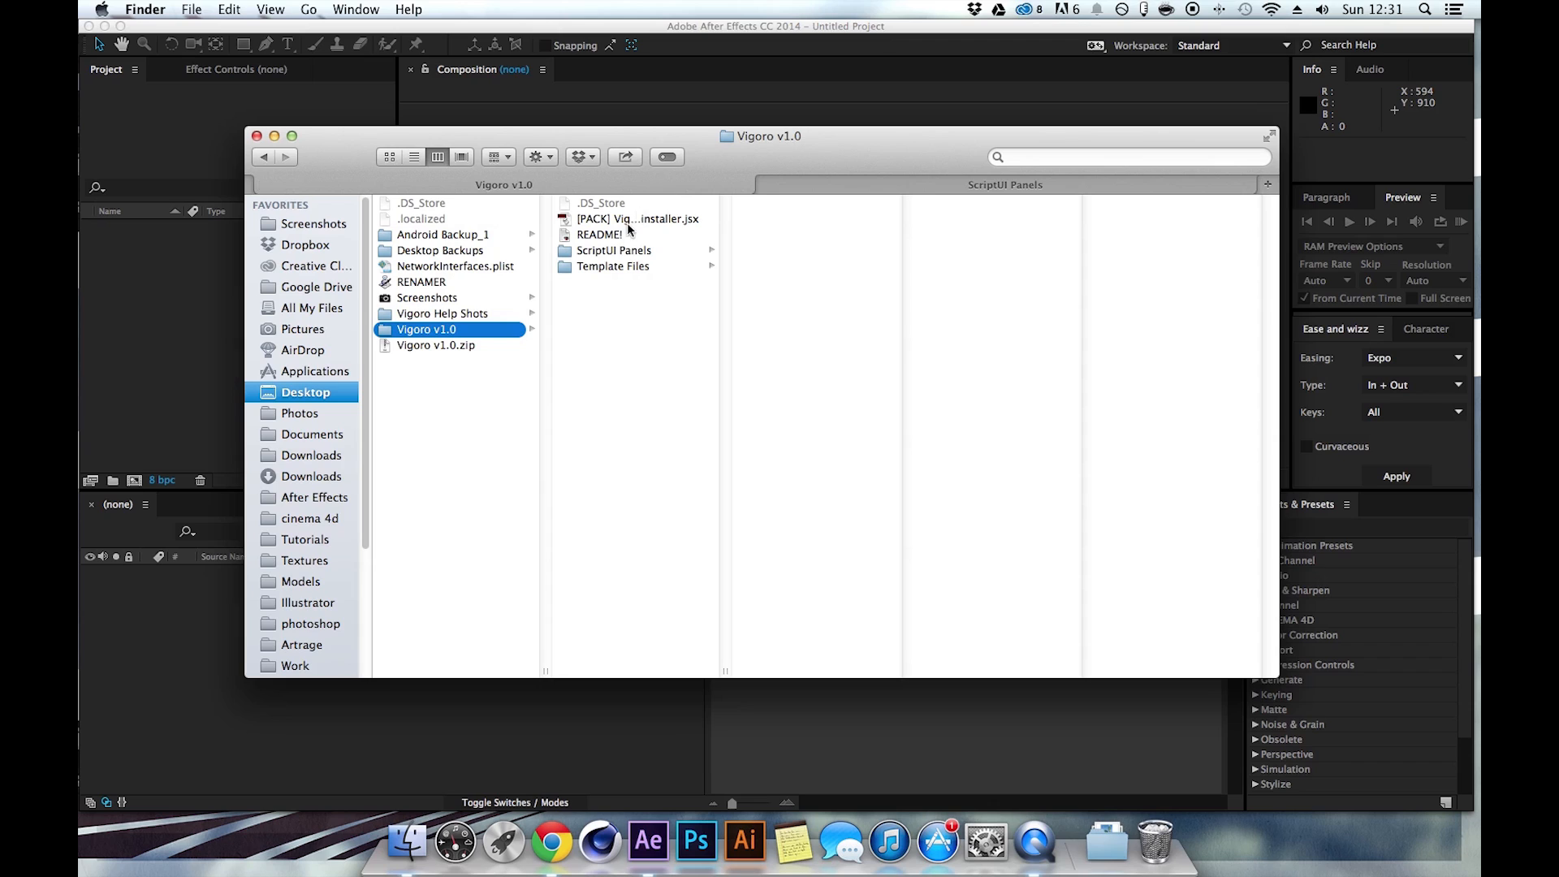
{"action": "left_click", "coordinate": [598, 254]}
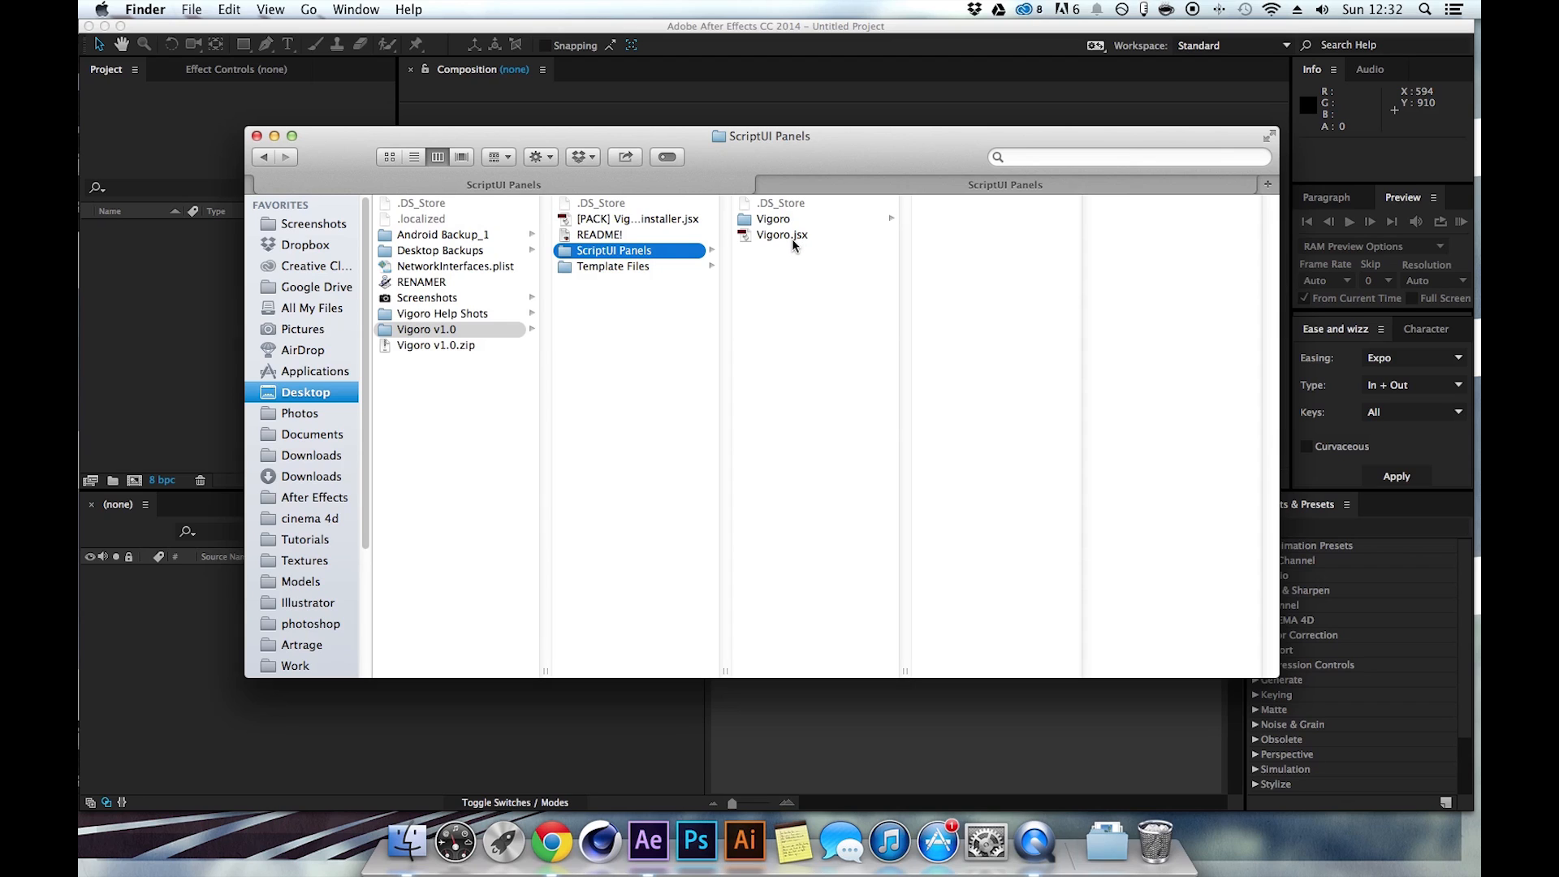
{"action": "left_click", "coordinate": [790, 237]}
{"action": "key", "text": "shift+Up"}
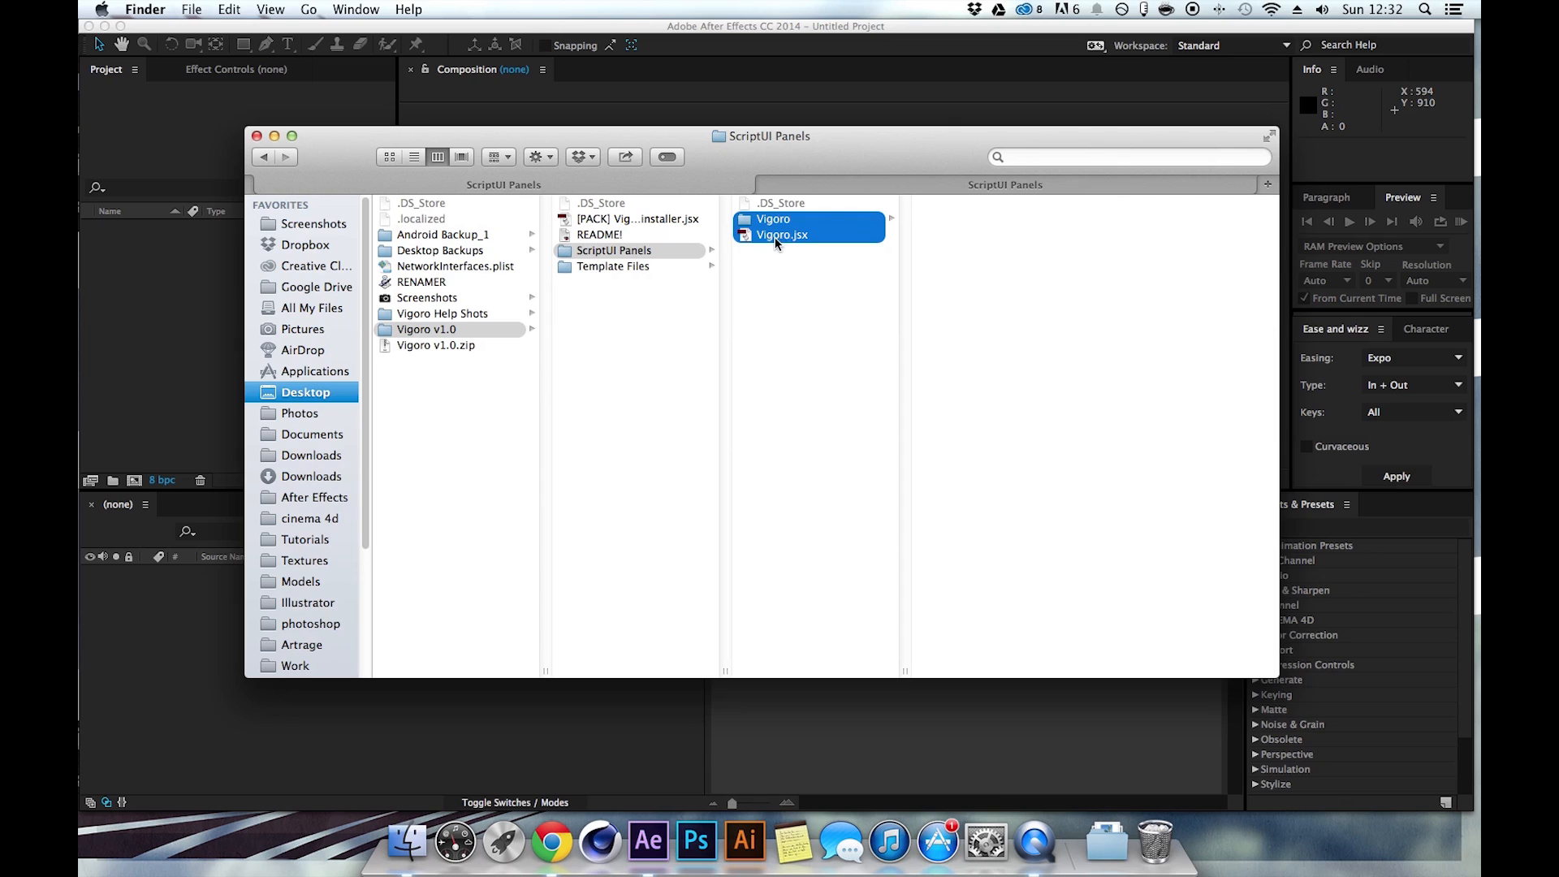
Locate Vigoro.jsx in Applications, under the Scripts/ScriptUI Panels folder of Adobe After Effects CC 2014.
{"action": "left_click_drag", "start_coordinate": [775, 237], "coordinate": [844, 183]}
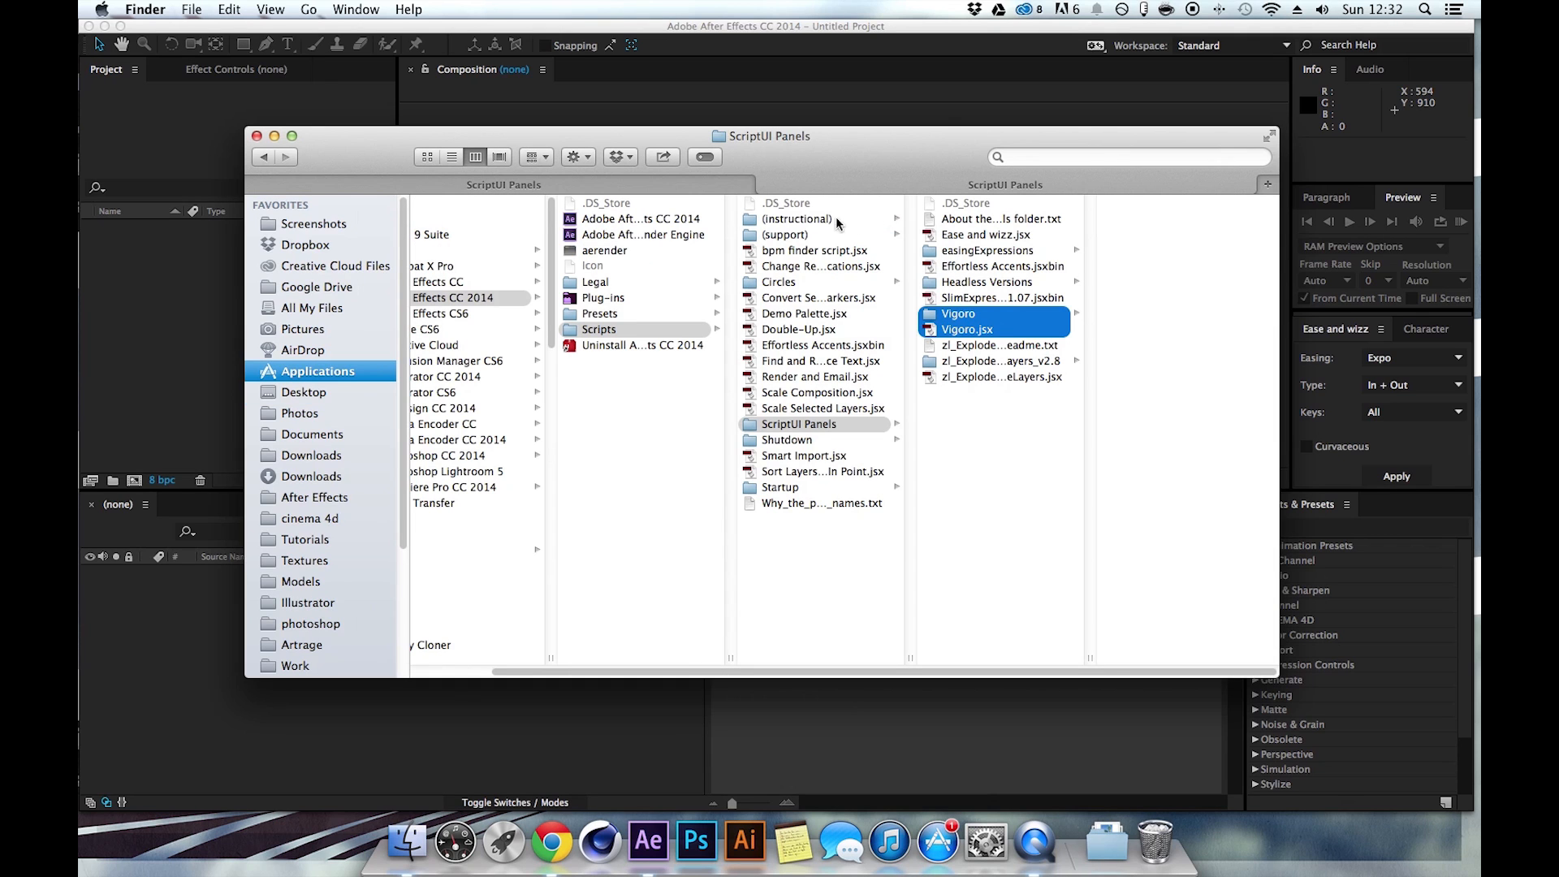
{"action": "left_click", "coordinate": [330, 372]}
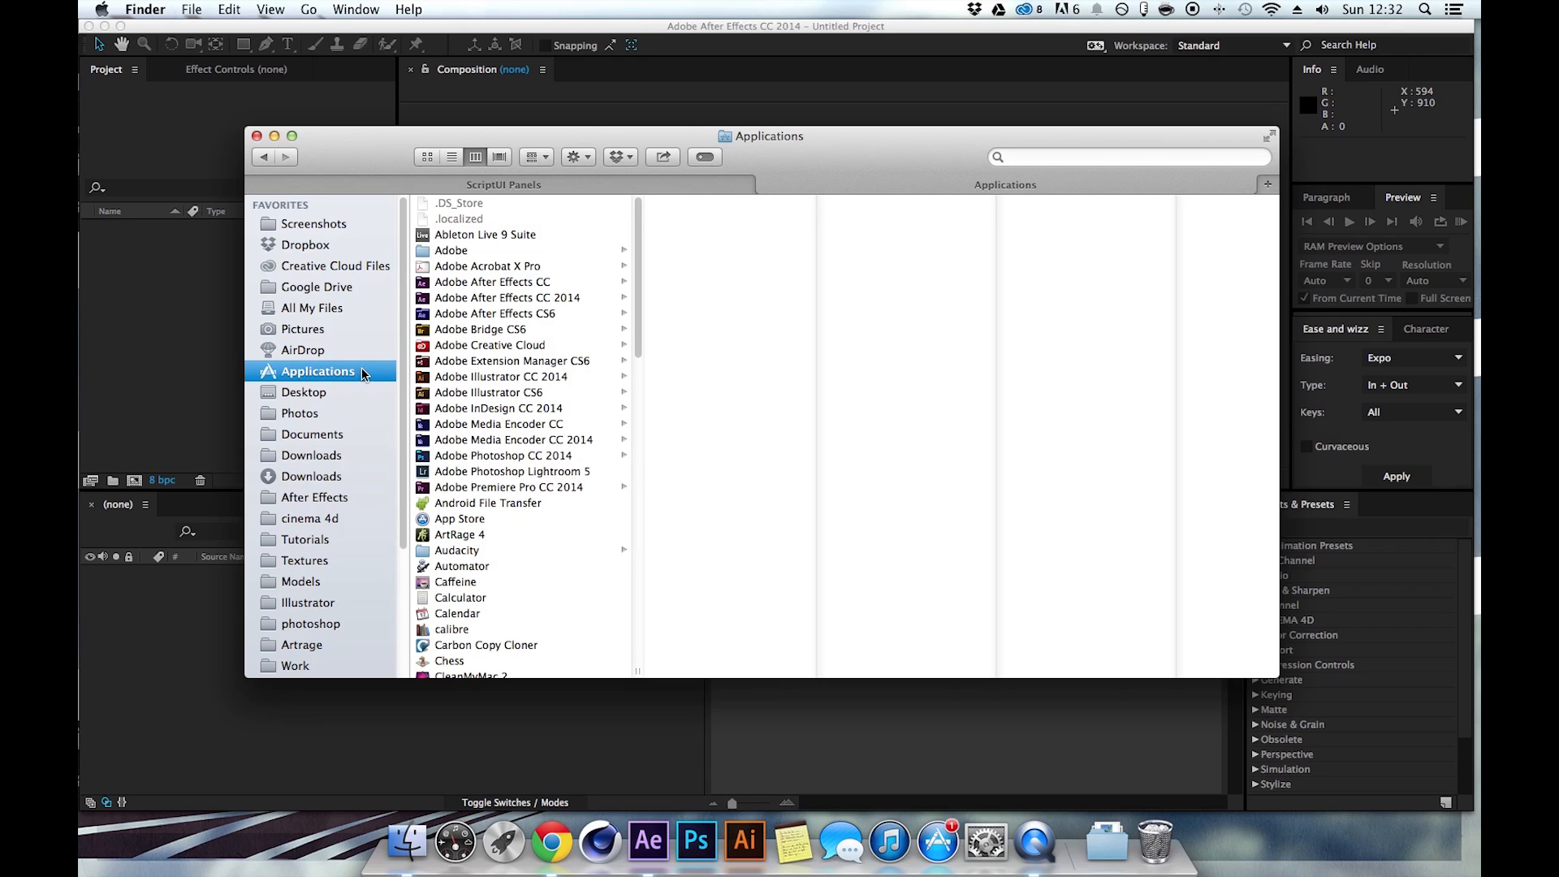
{"action": "left_click", "coordinate": [528, 300]}
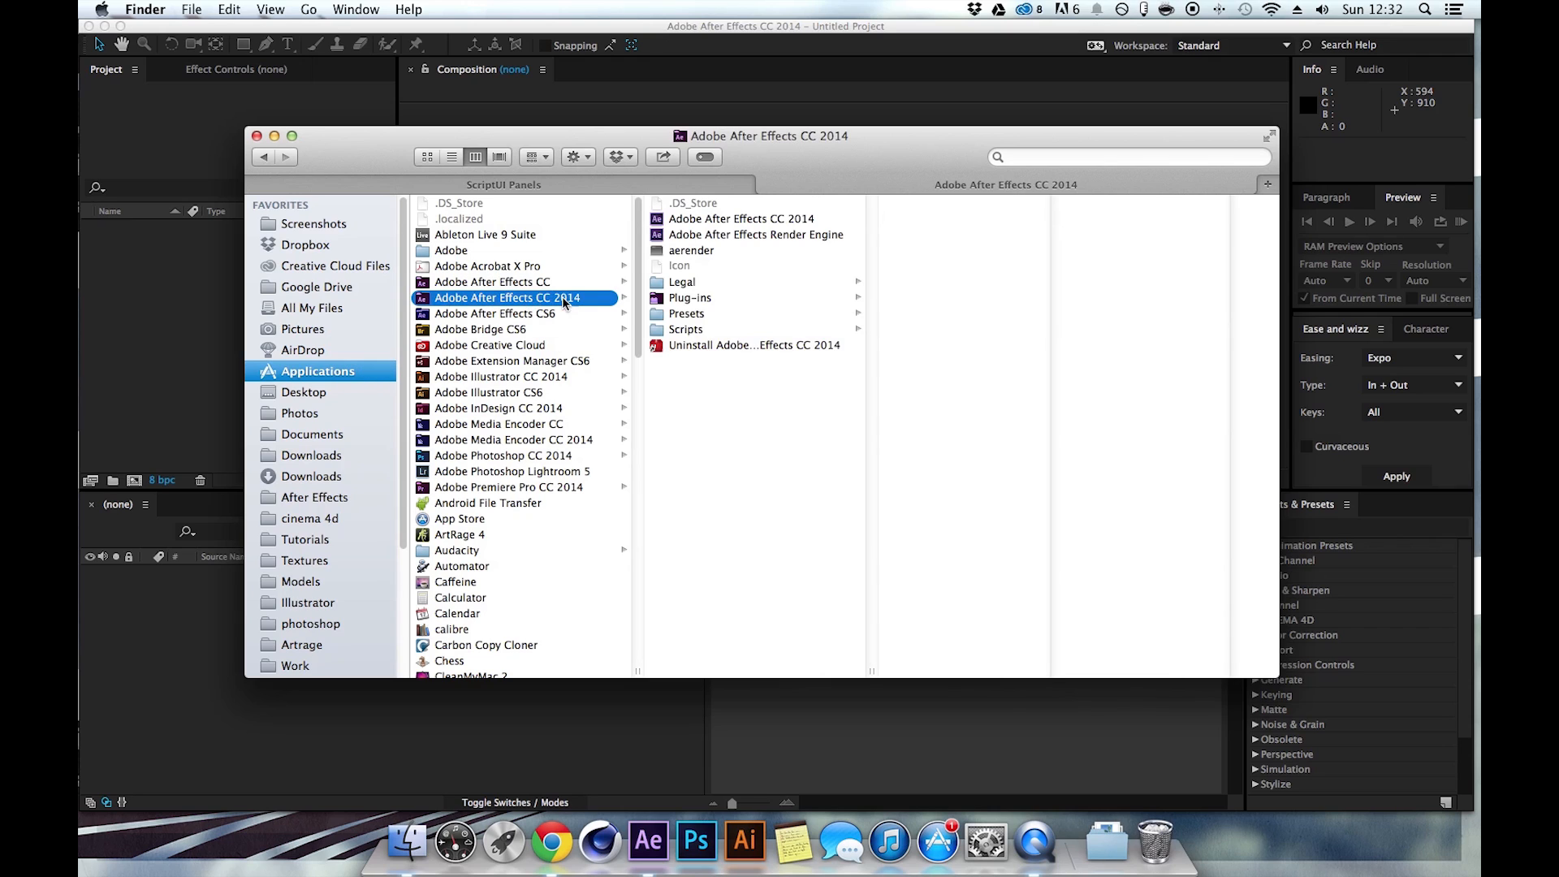
{"action": "left_click", "coordinate": [688, 331]}
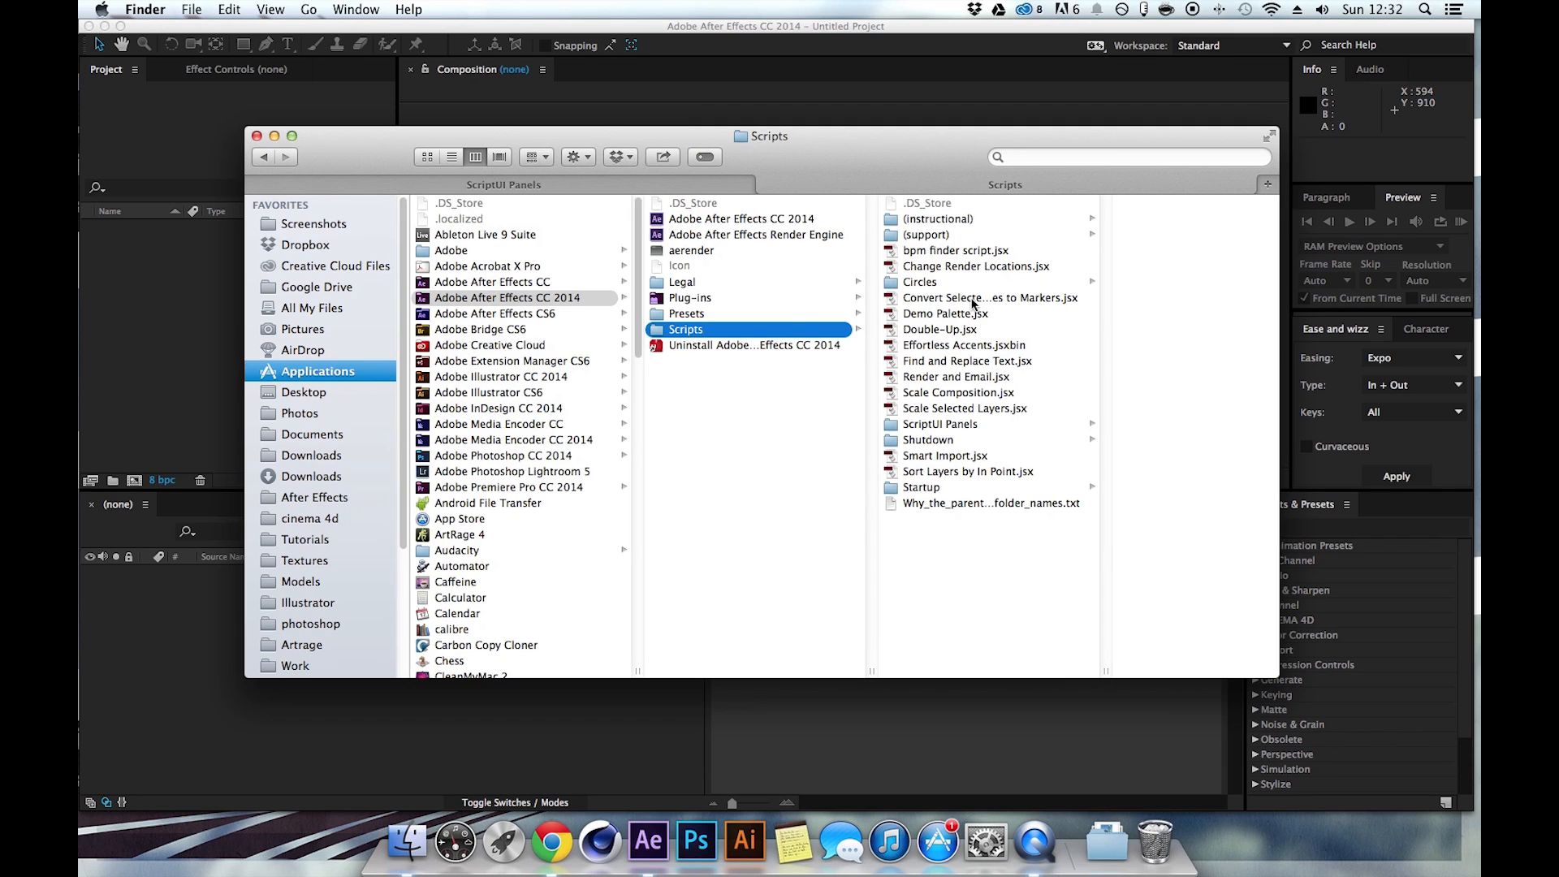
{"action": "left_click", "coordinate": [938, 428]}
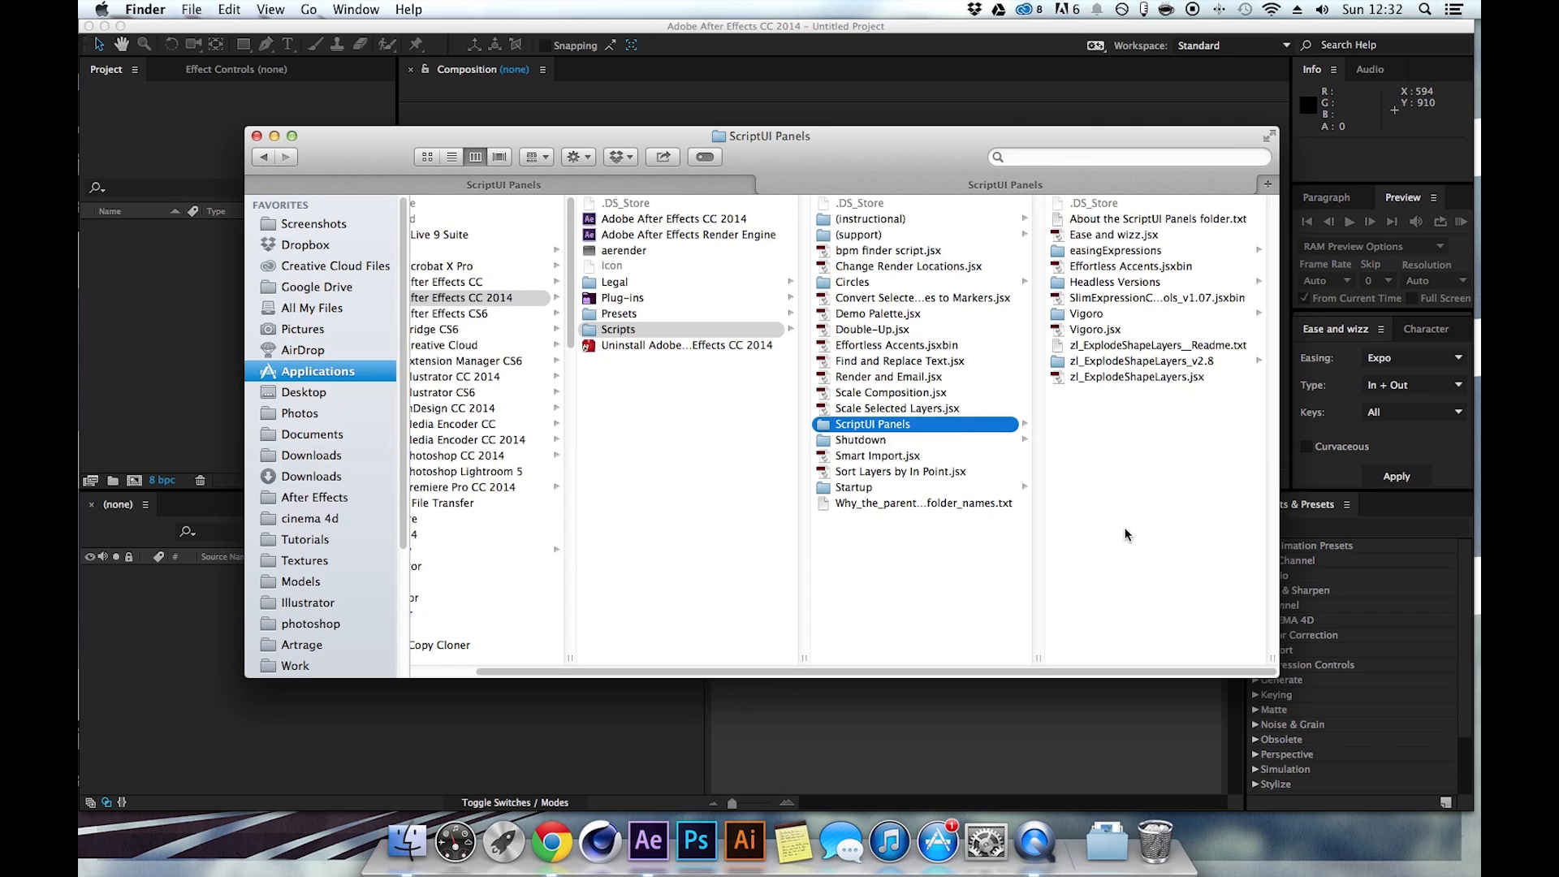
{"action": "left_click", "coordinate": [1092, 329]}
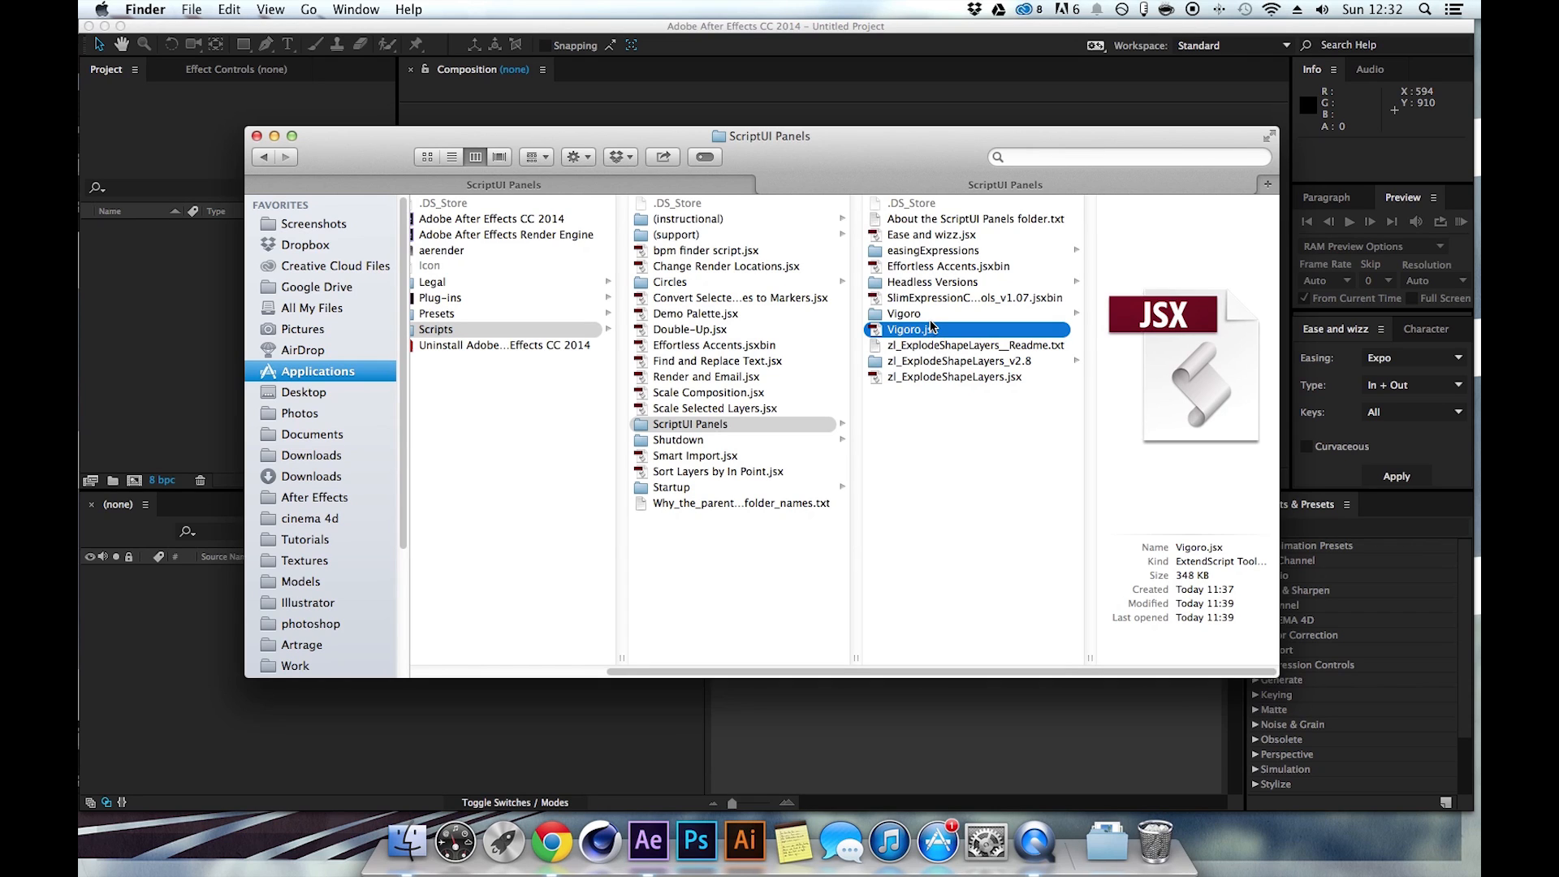
{"action": "left_click", "coordinate": [649, 186]}
{"action": "left_click", "coordinate": [859, 178]}
Return to After Effects, open the Vigoro.jsx script panel and dock it in the same group as Effects & Presets.
{"action": "left_click", "coordinate": [213, 329]}
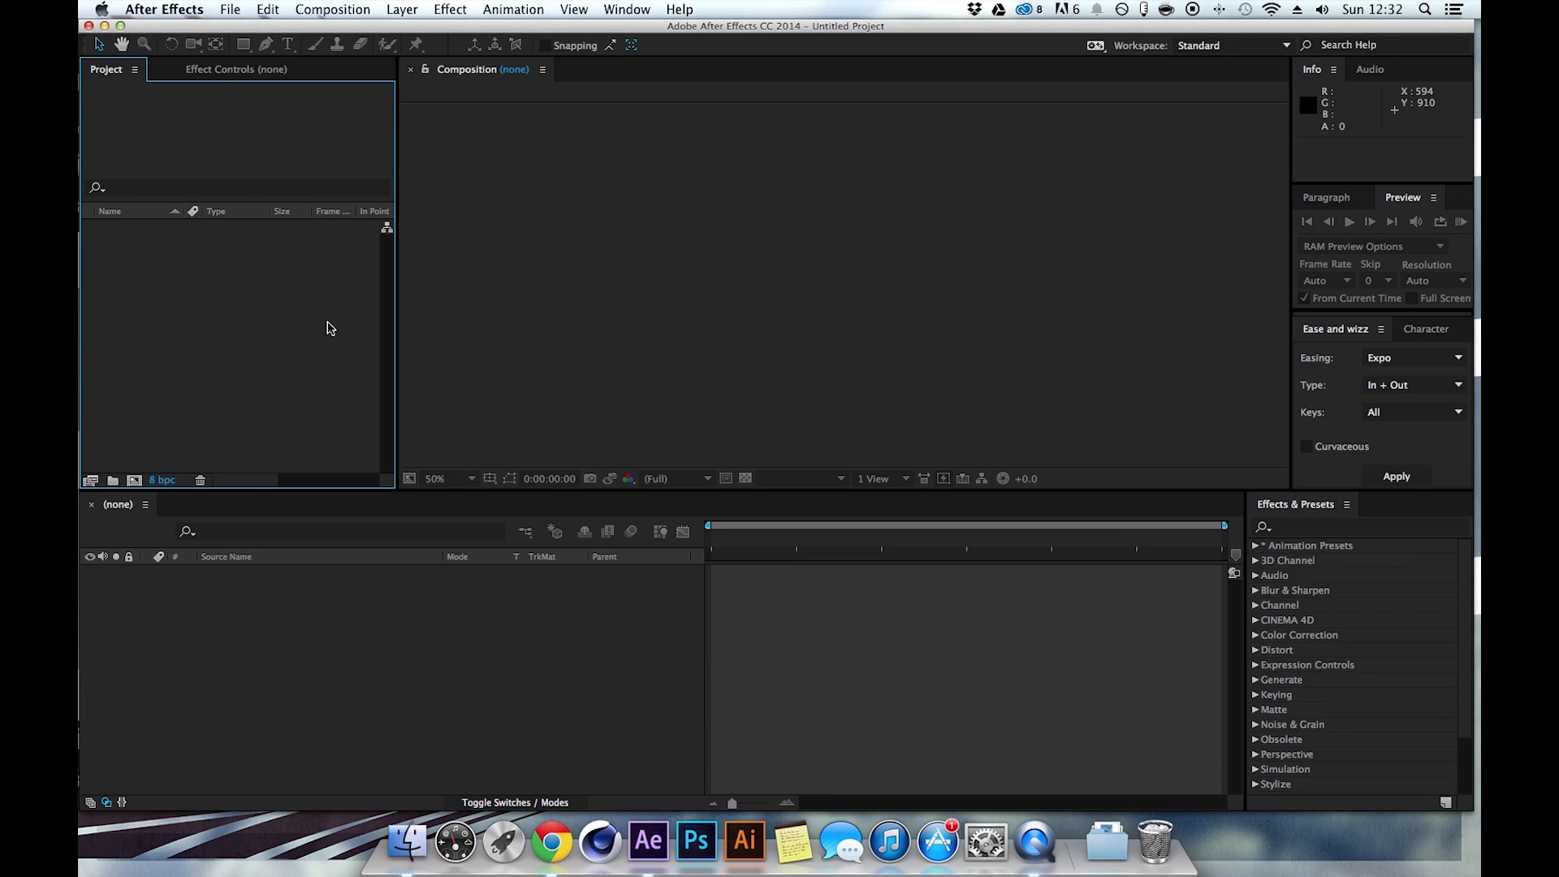
{"action": "left_click", "coordinate": [612, 9]}
{"action": "left_click", "coordinate": [614, 11]}
{"action": "left_click", "coordinate": [617, 15]}
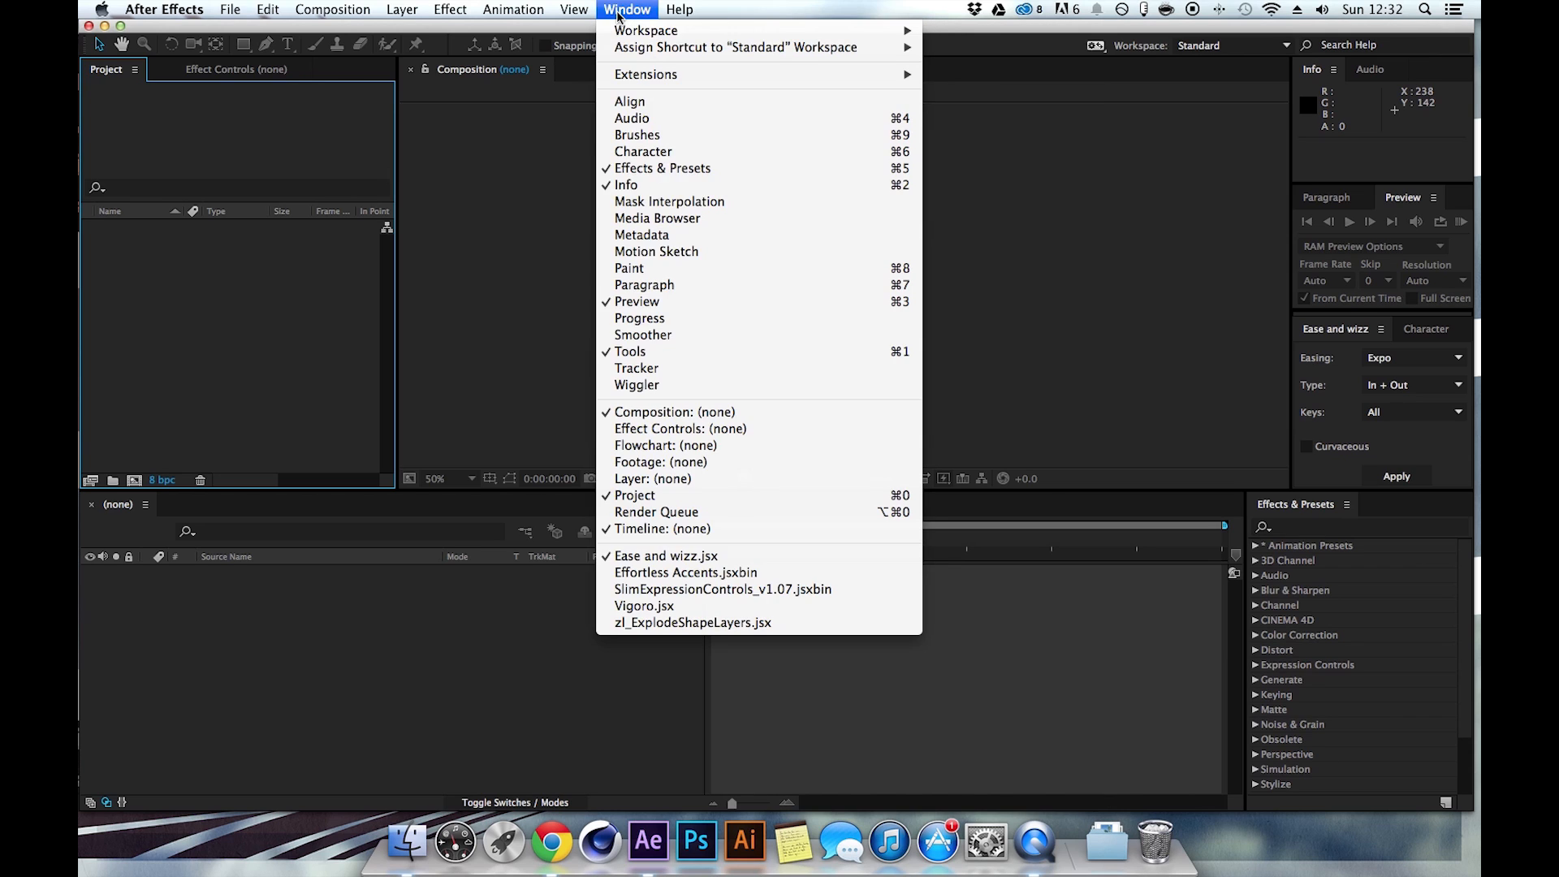
{"action": "left_click", "coordinate": [668, 609]}
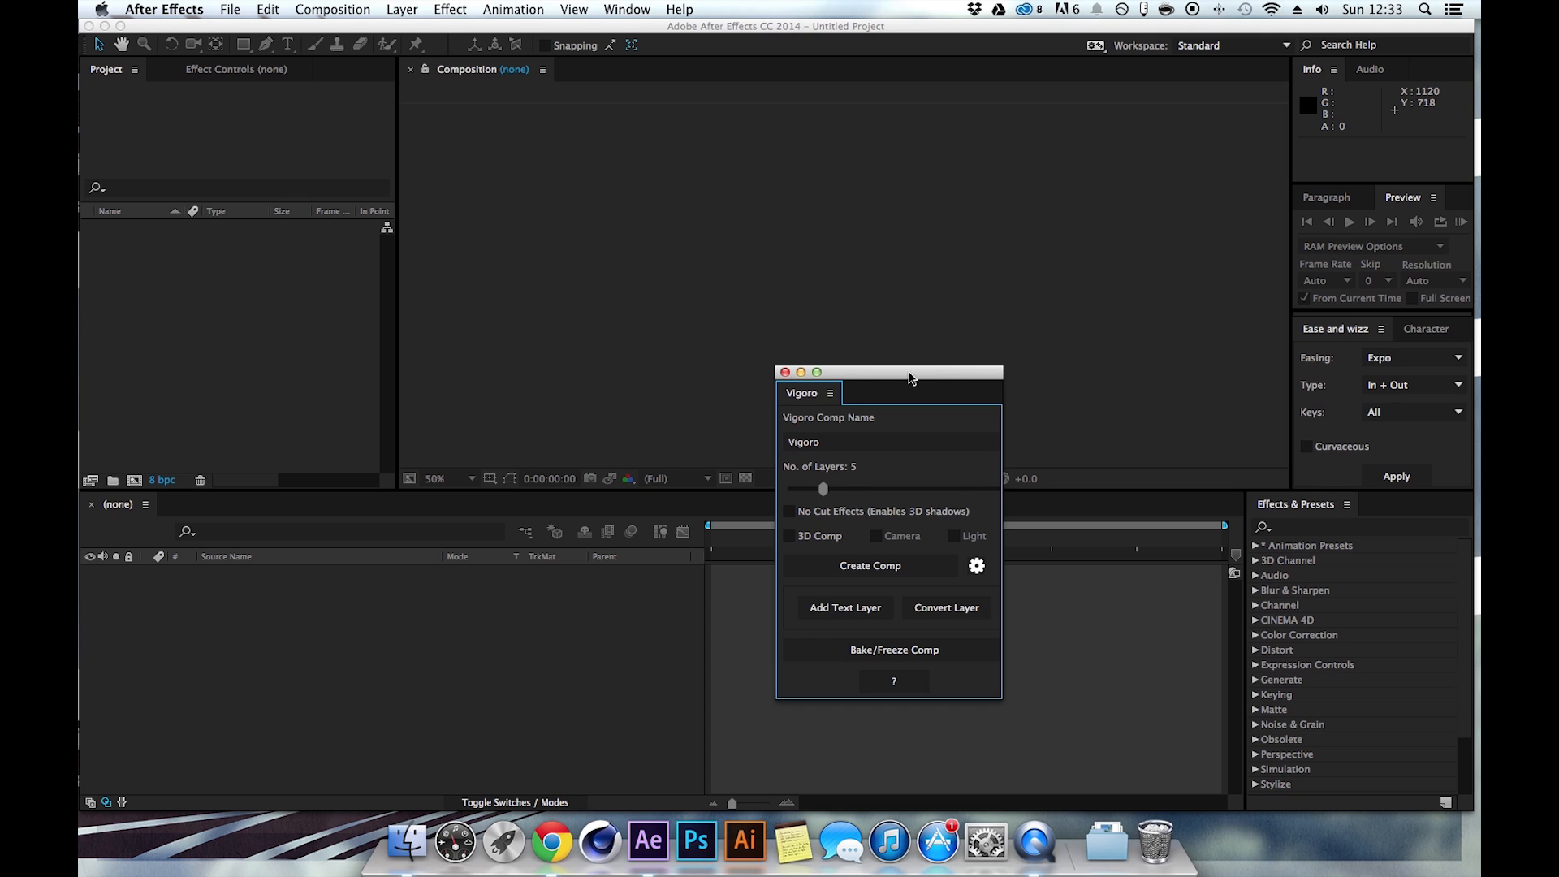
{"action": "left_click_drag", "start_coordinate": [910, 374], "coordinate": [911, 247]}
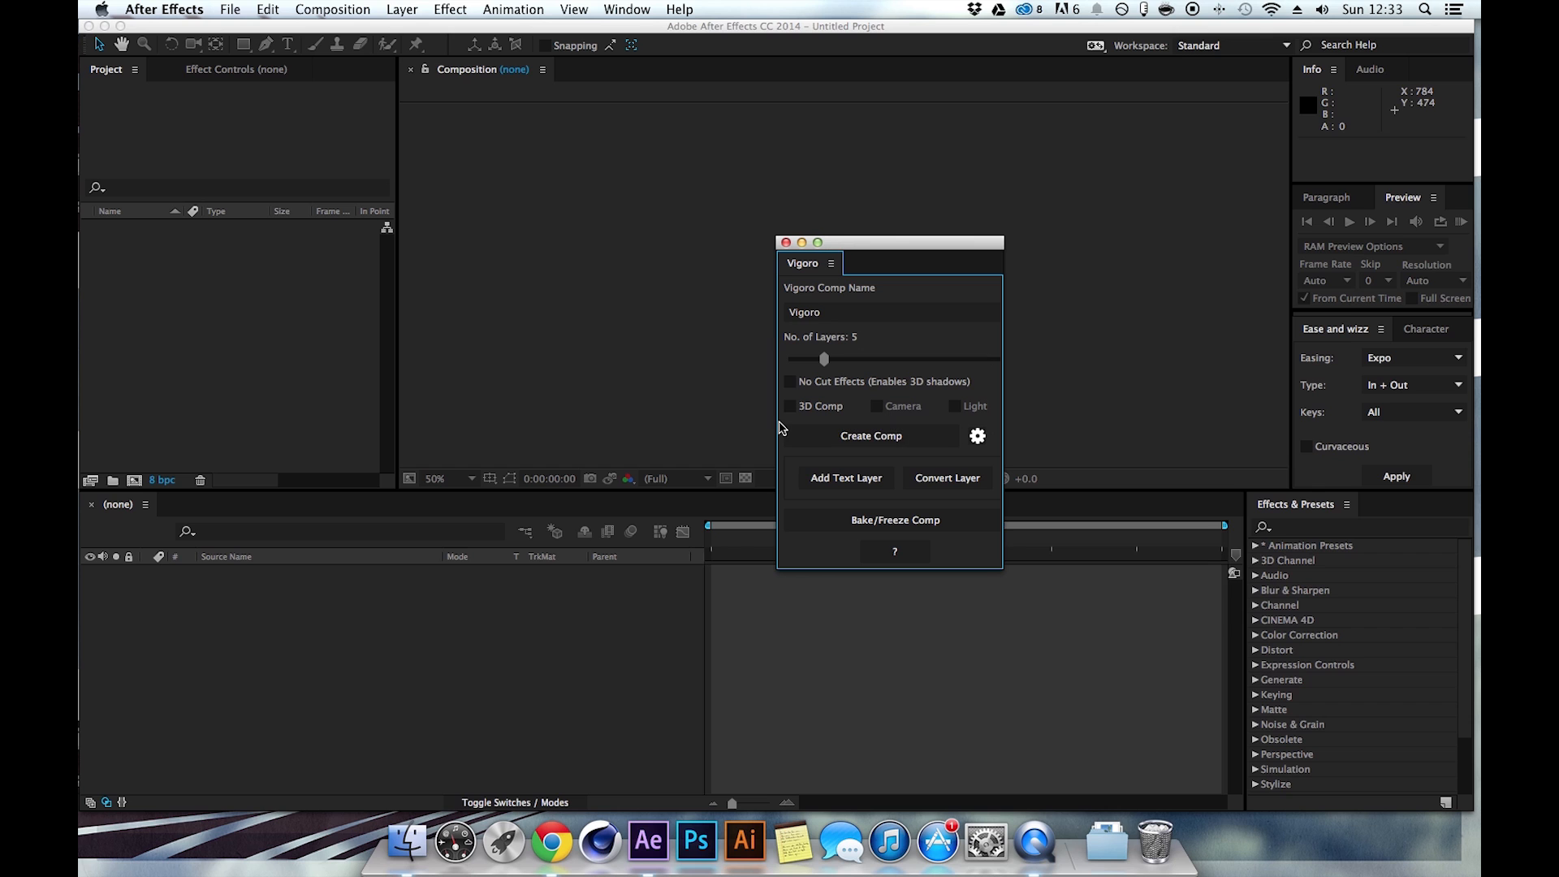
{"action": "left_click_drag", "start_coordinate": [804, 263], "coordinate": [1258, 495]}
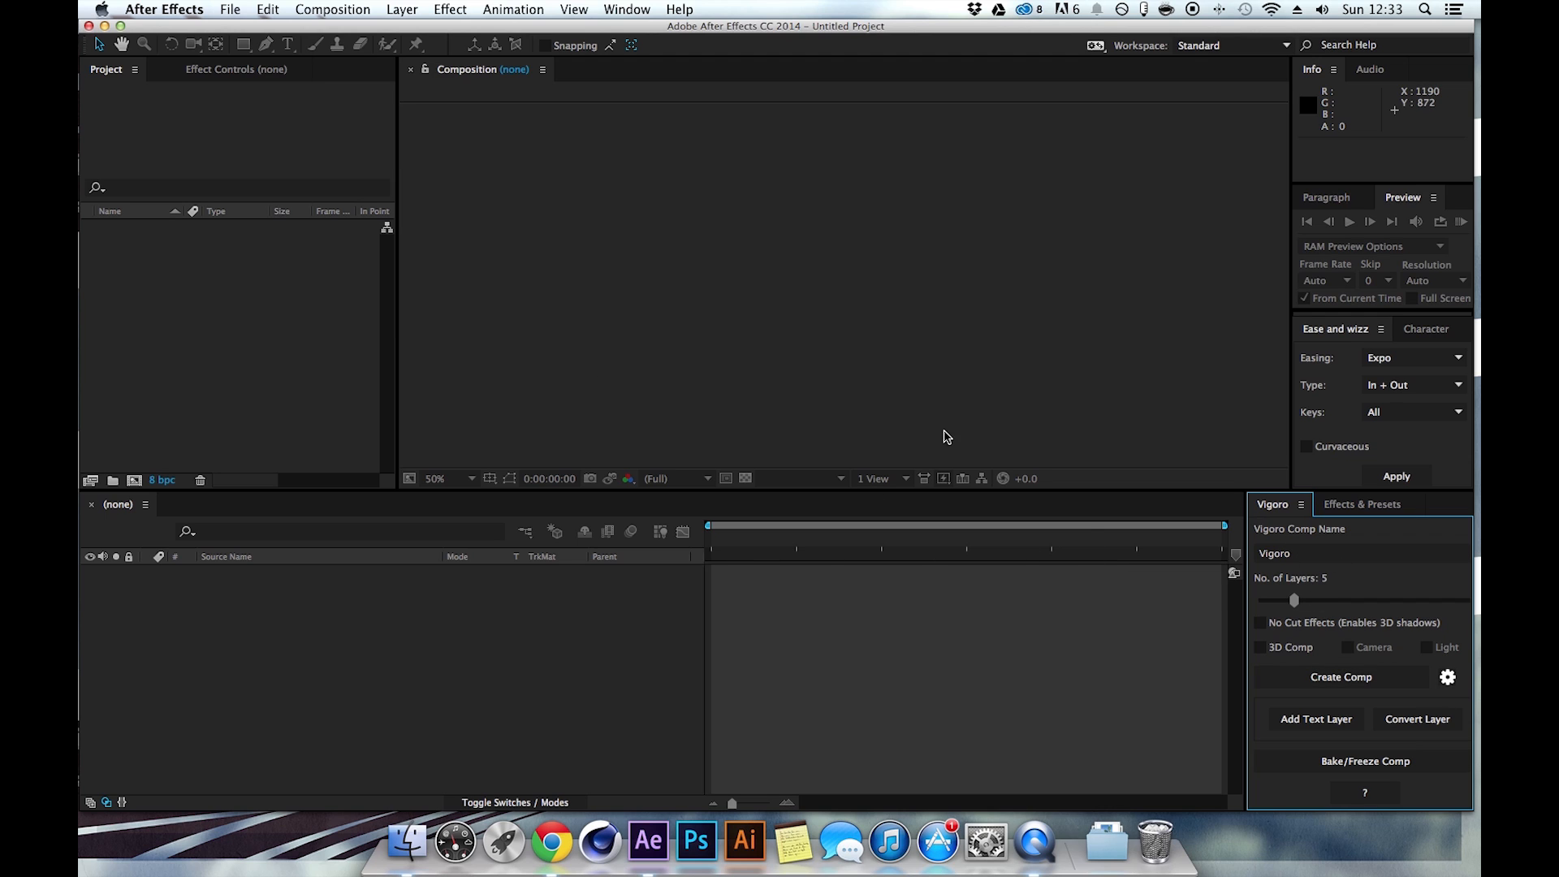
Name the Vigoro comp "Vigoro DEMO".
{"action": "left_click", "coordinate": [1271, 559]}
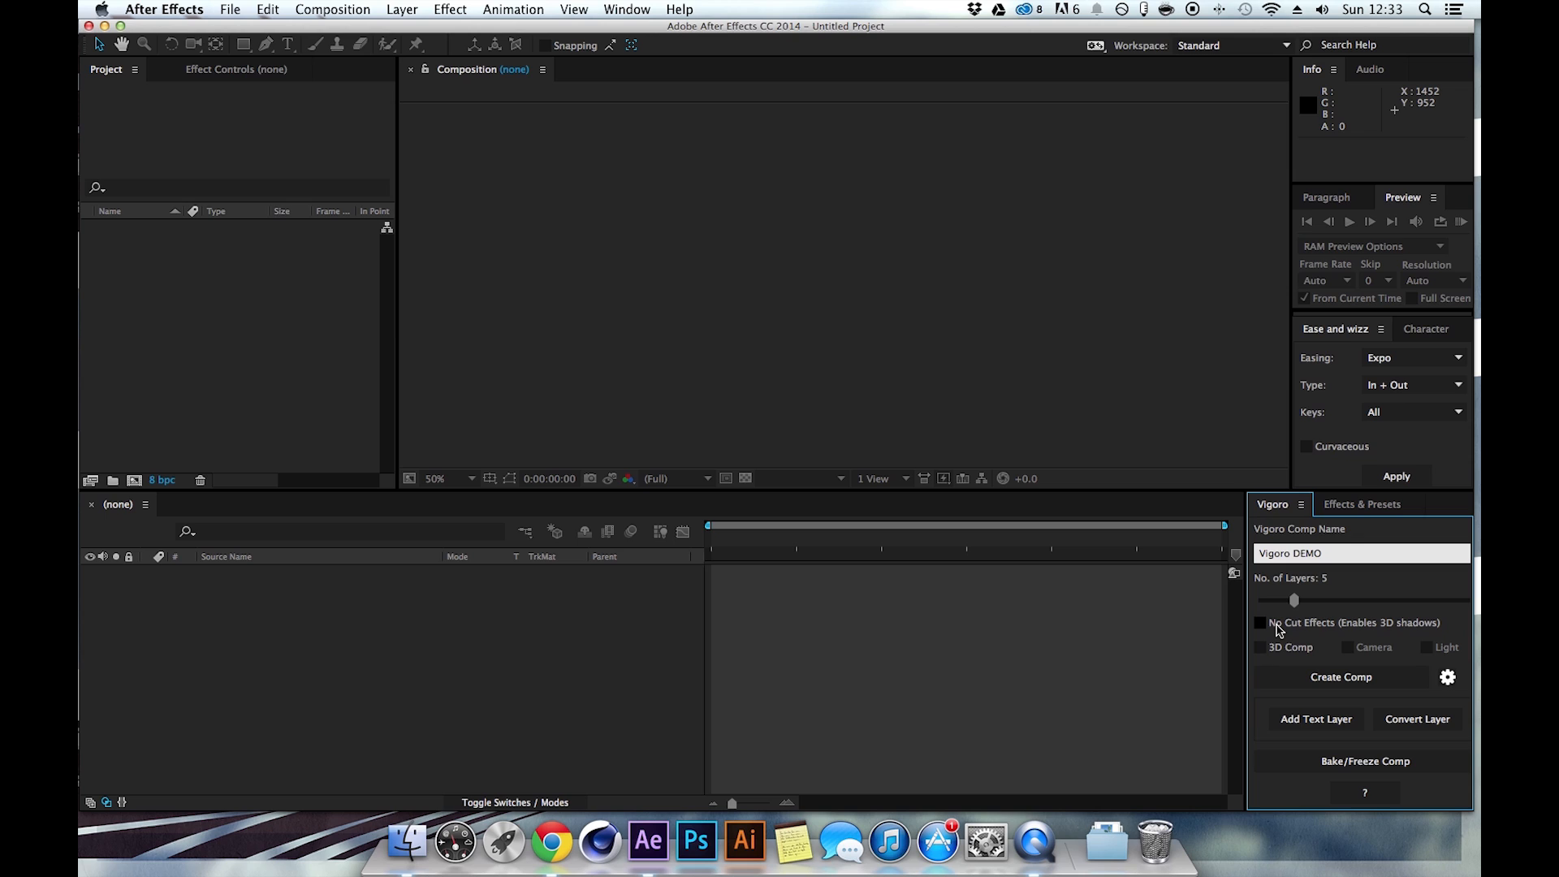
{"action": "left_click", "coordinate": [1302, 629]}
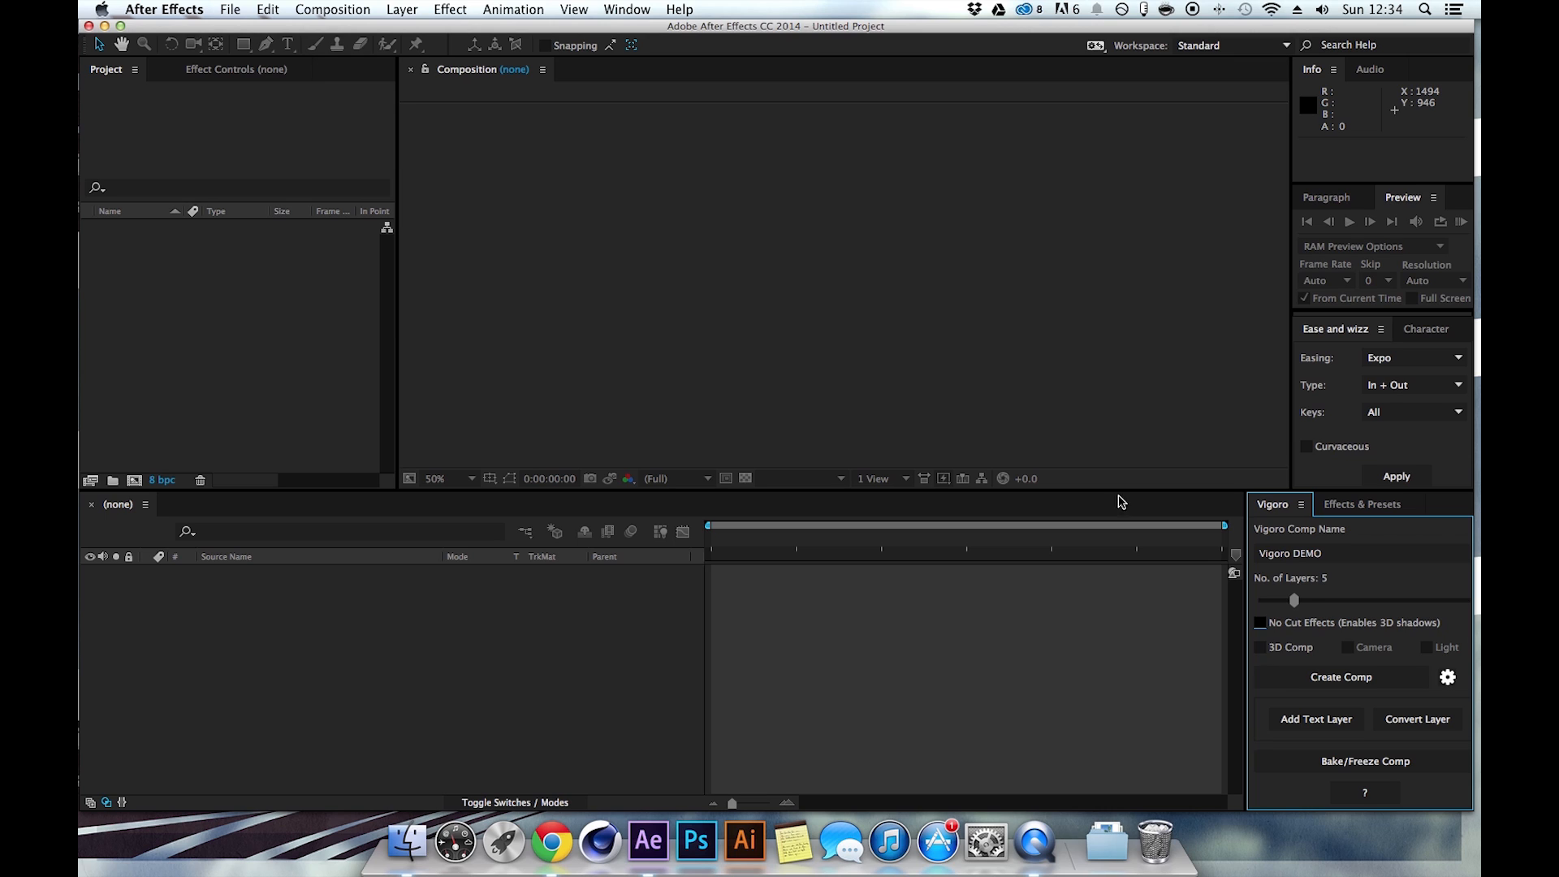
{"action": "left_click", "coordinate": [1261, 647]}
{"action": "left_click", "coordinate": [1300, 646]}
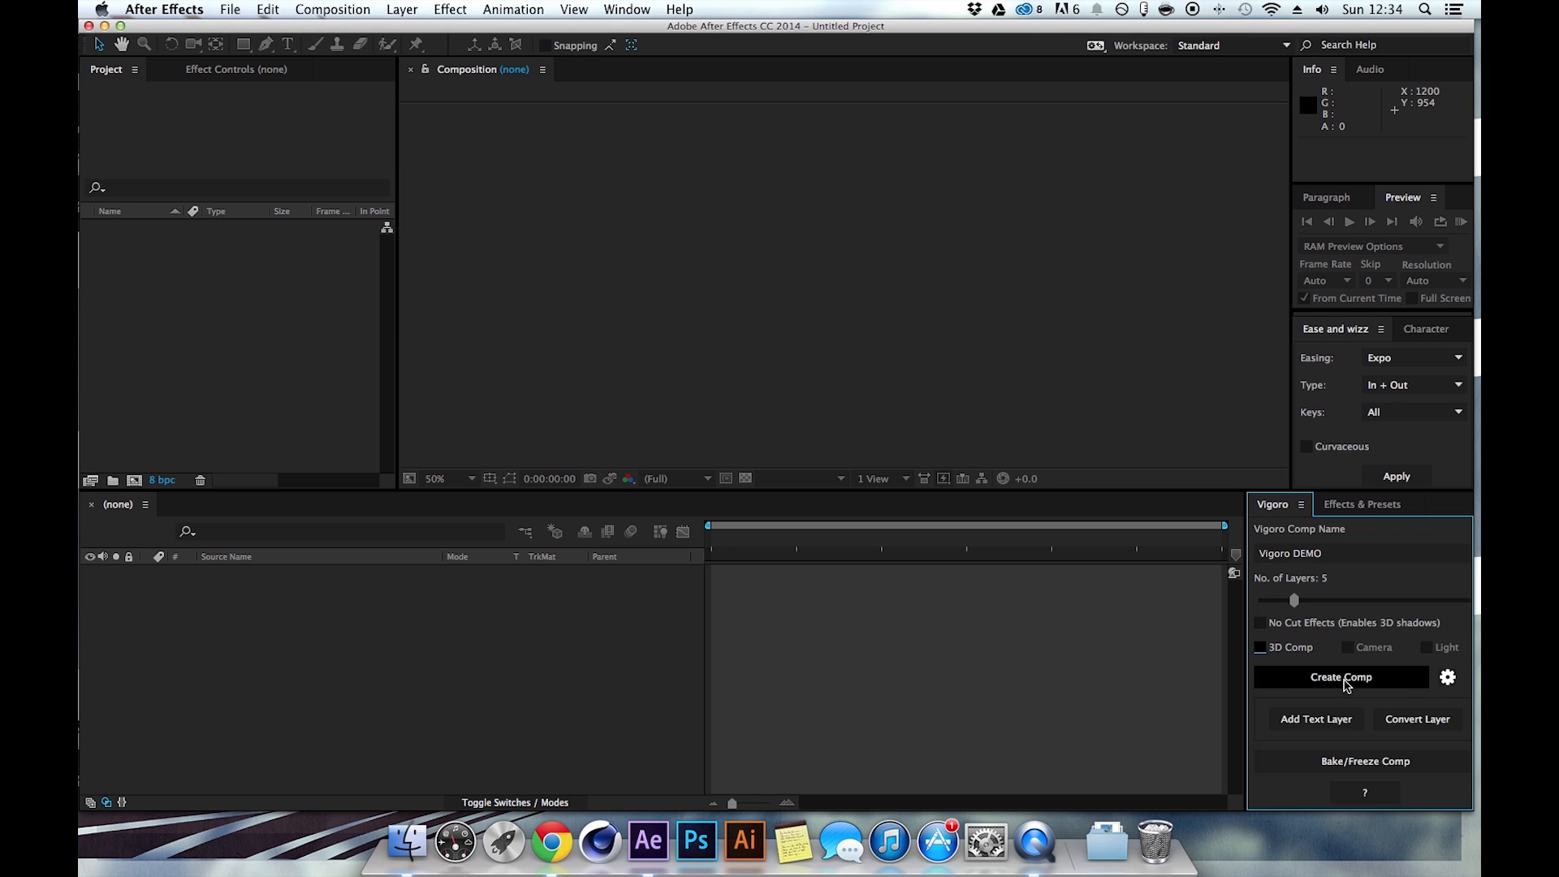
Review the mimic, size, frame rate and duration options in Vigoro's default composition settings, then close them without saving.
{"action": "left_click", "coordinate": [1450, 681]}
{"action": "left_click_drag", "start_coordinate": [845, 384], "coordinate": [647, 326]}
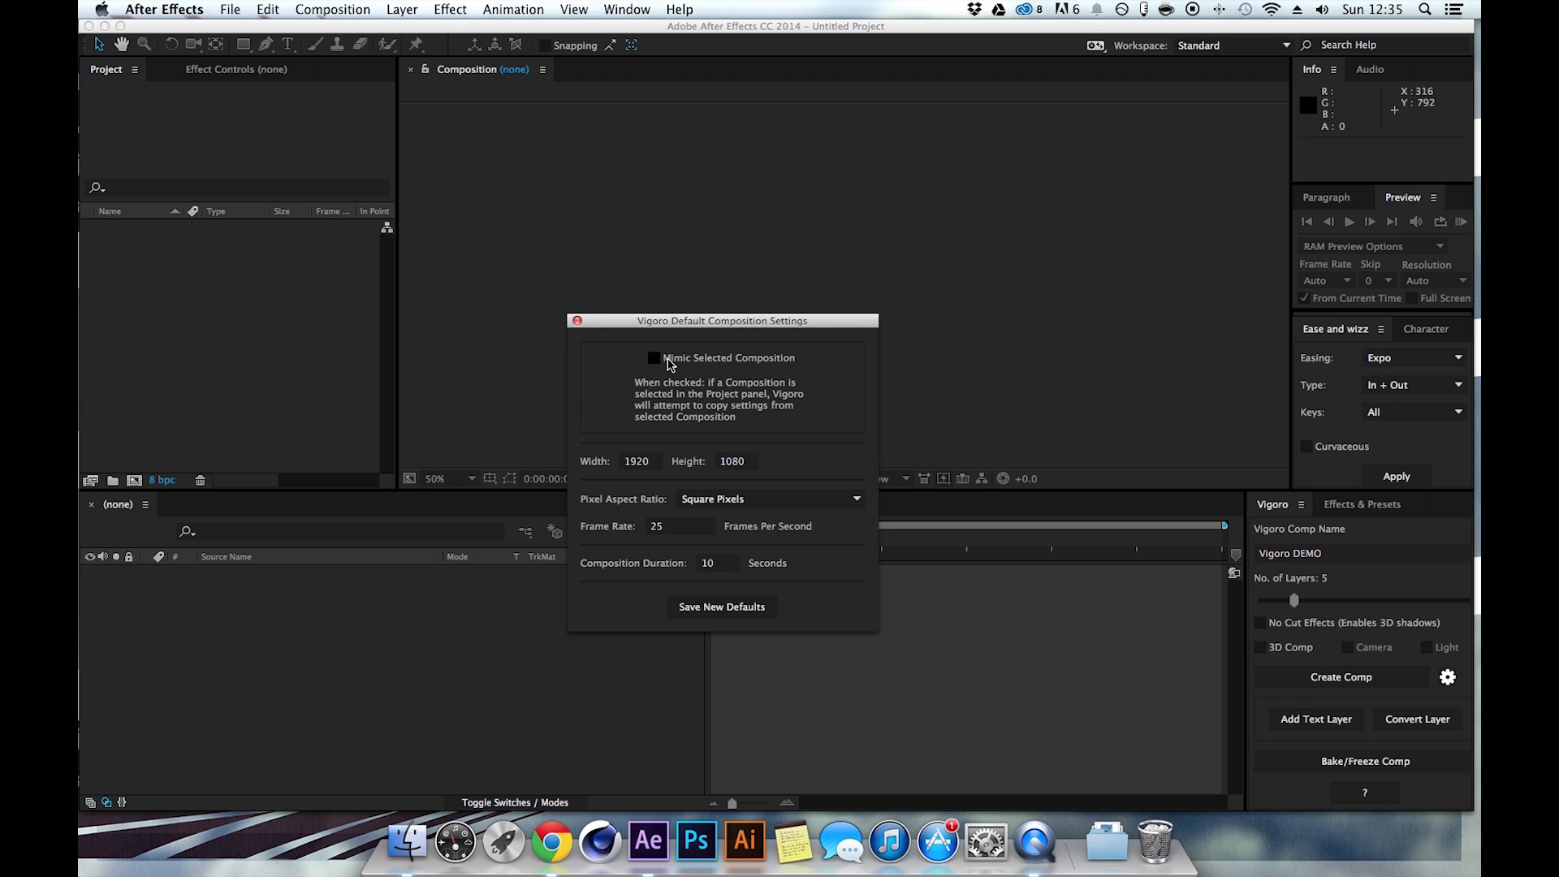
{"action": "left_click", "coordinate": [578, 321]}
Create a new composition, Comp 1, with a frame rate of 30 fps, keeping the 1920 x 1080 size and 18-second duration.
{"action": "left_click", "coordinate": [333, 9]}
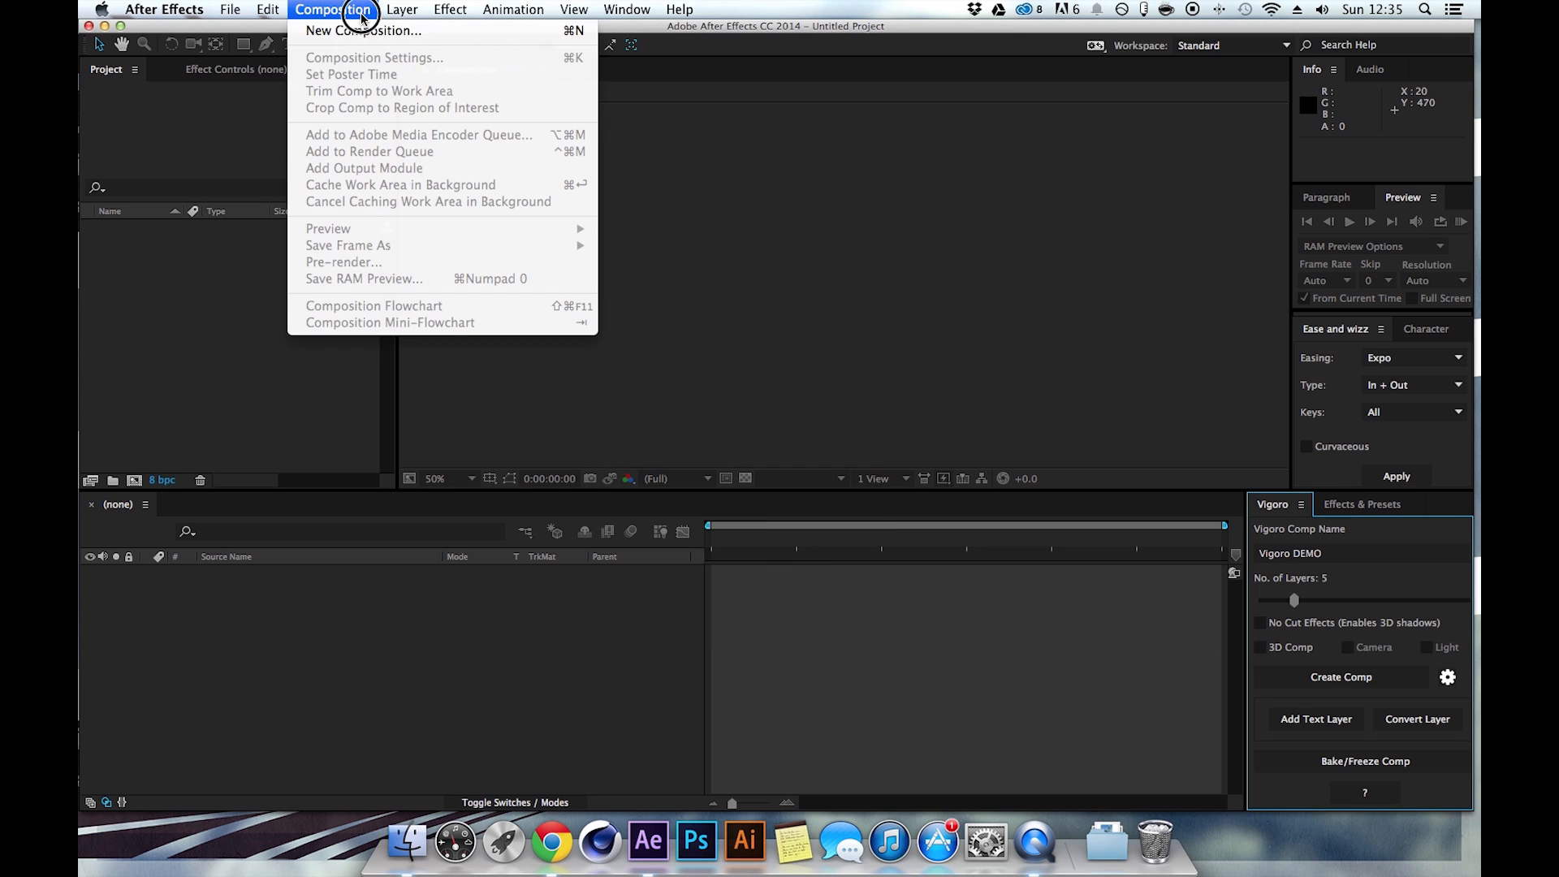
{"action": "left_click", "coordinate": [362, 31]}
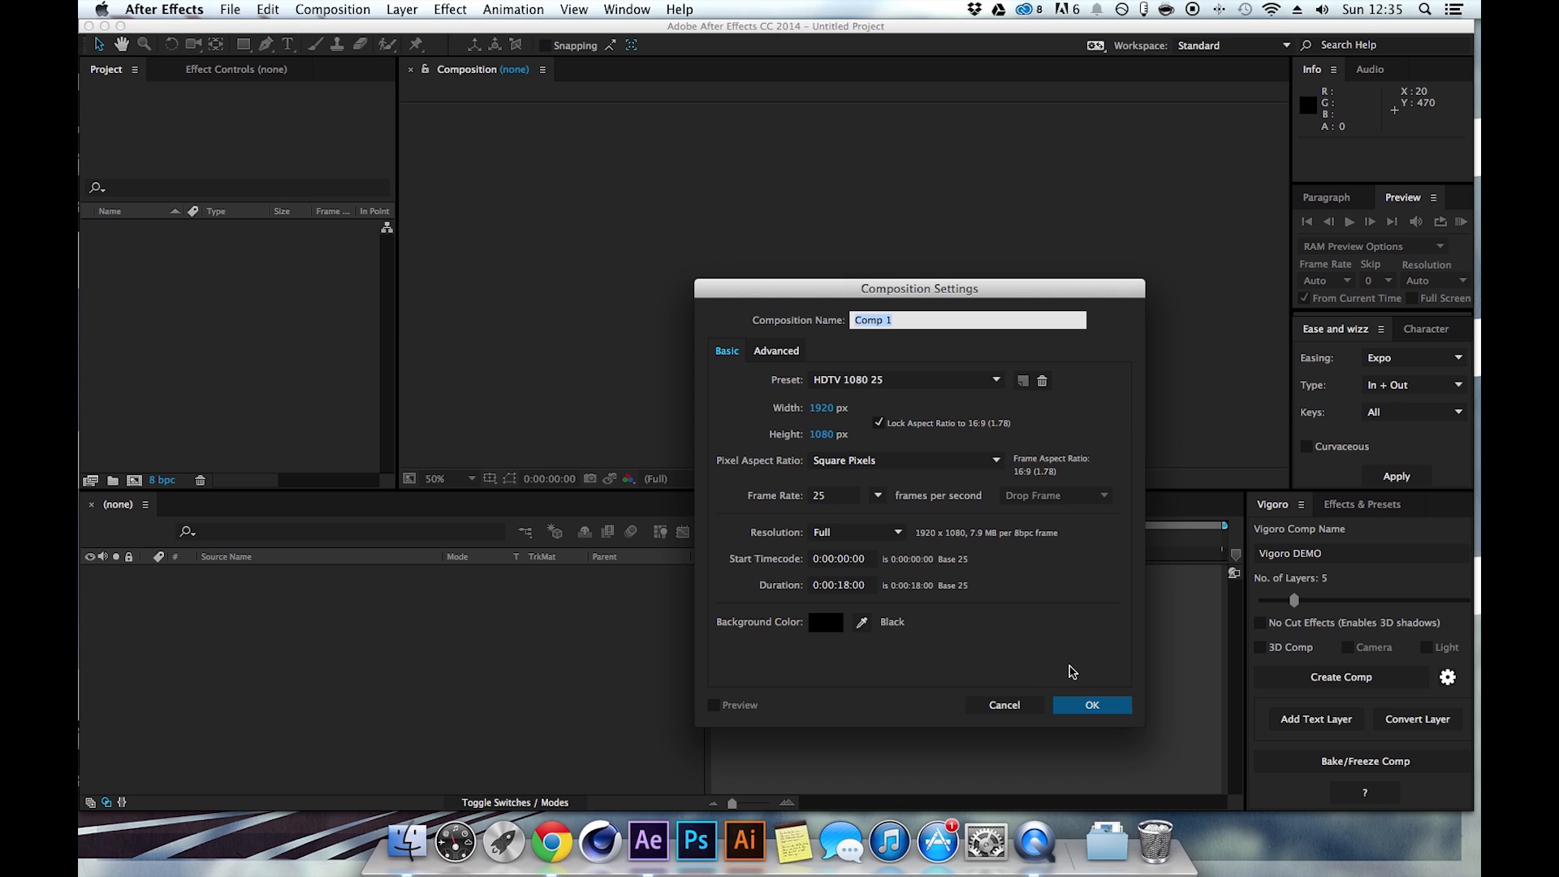
{"action": "left_click", "coordinate": [838, 498]}
{"action": "left_click", "coordinate": [878, 495]}
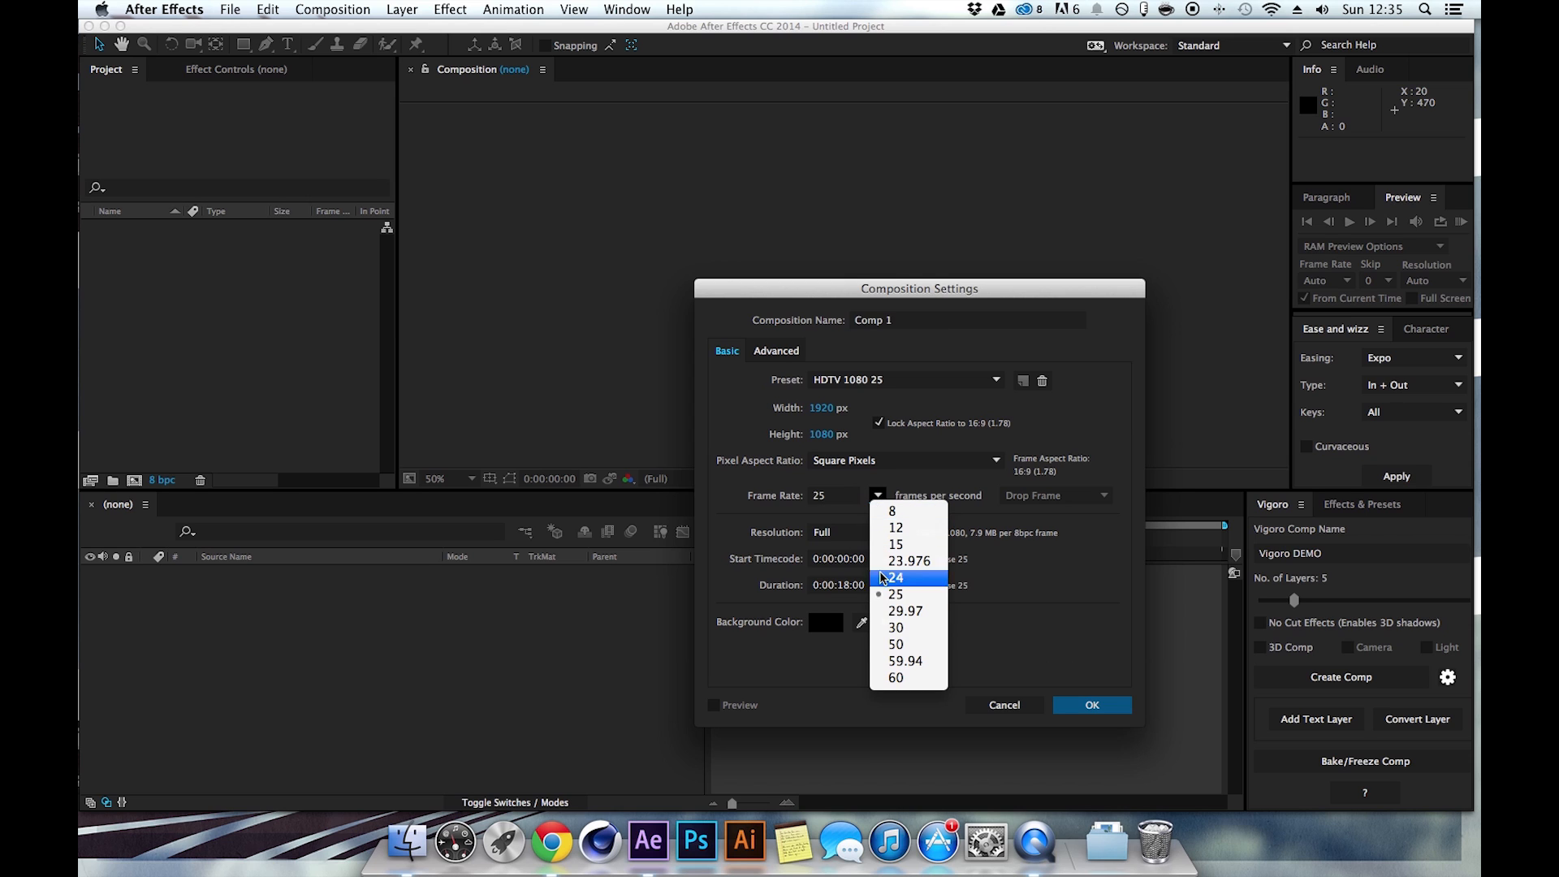
{"action": "left_click", "coordinate": [896, 628]}
{"action": "left_click", "coordinate": [1065, 705]}
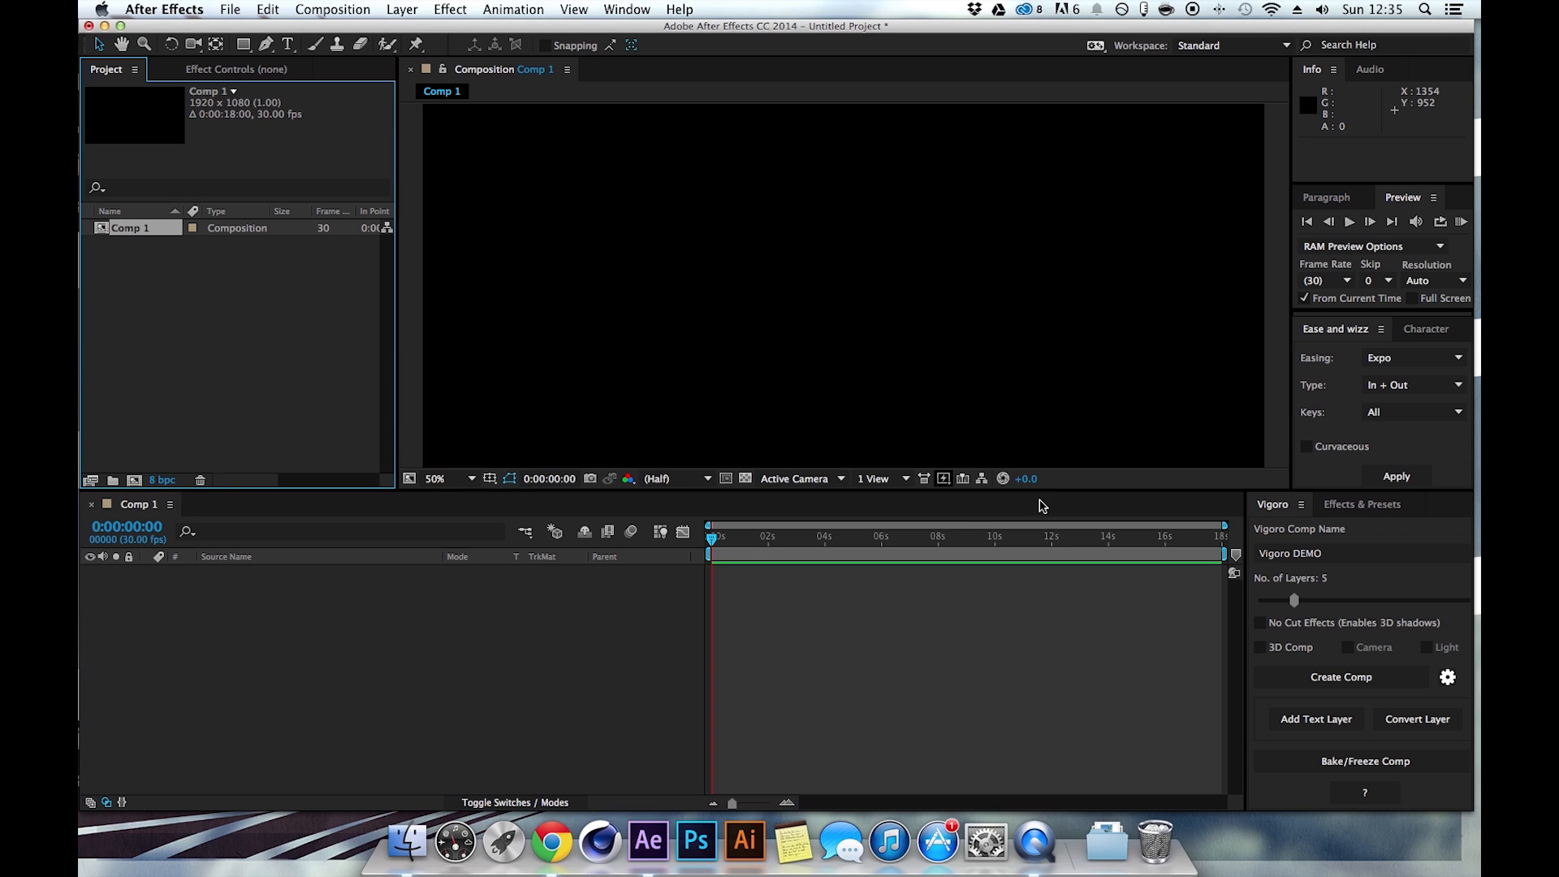
Enable Mimic Selected Composition in Vigoro's default composition settings and save the new defaults.
{"action": "left_click", "coordinate": [1448, 678]}
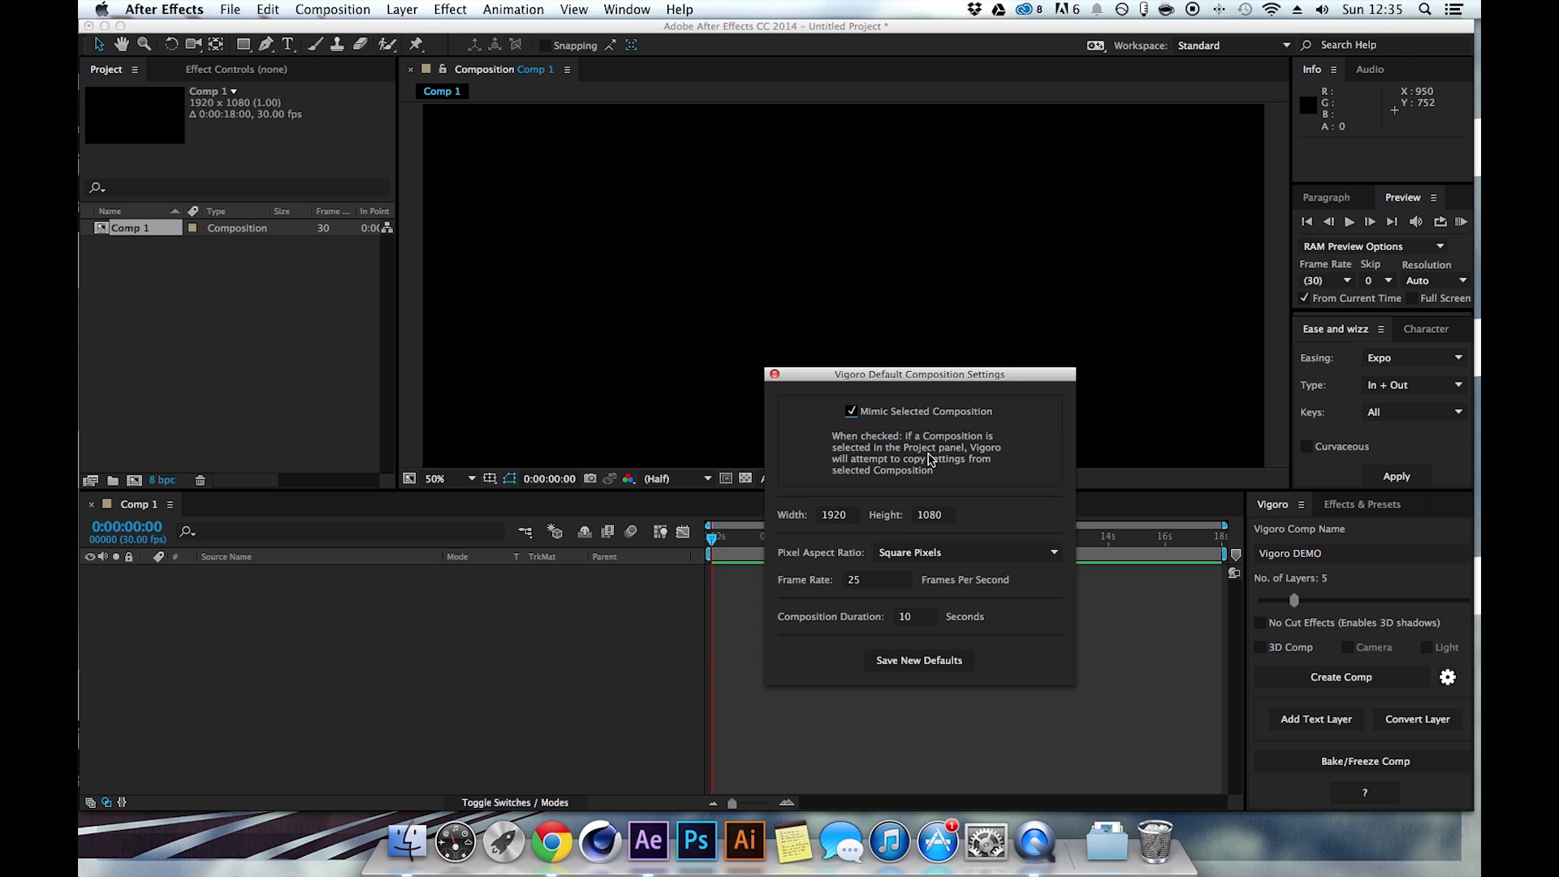
{"action": "left_click", "coordinate": [893, 662]}
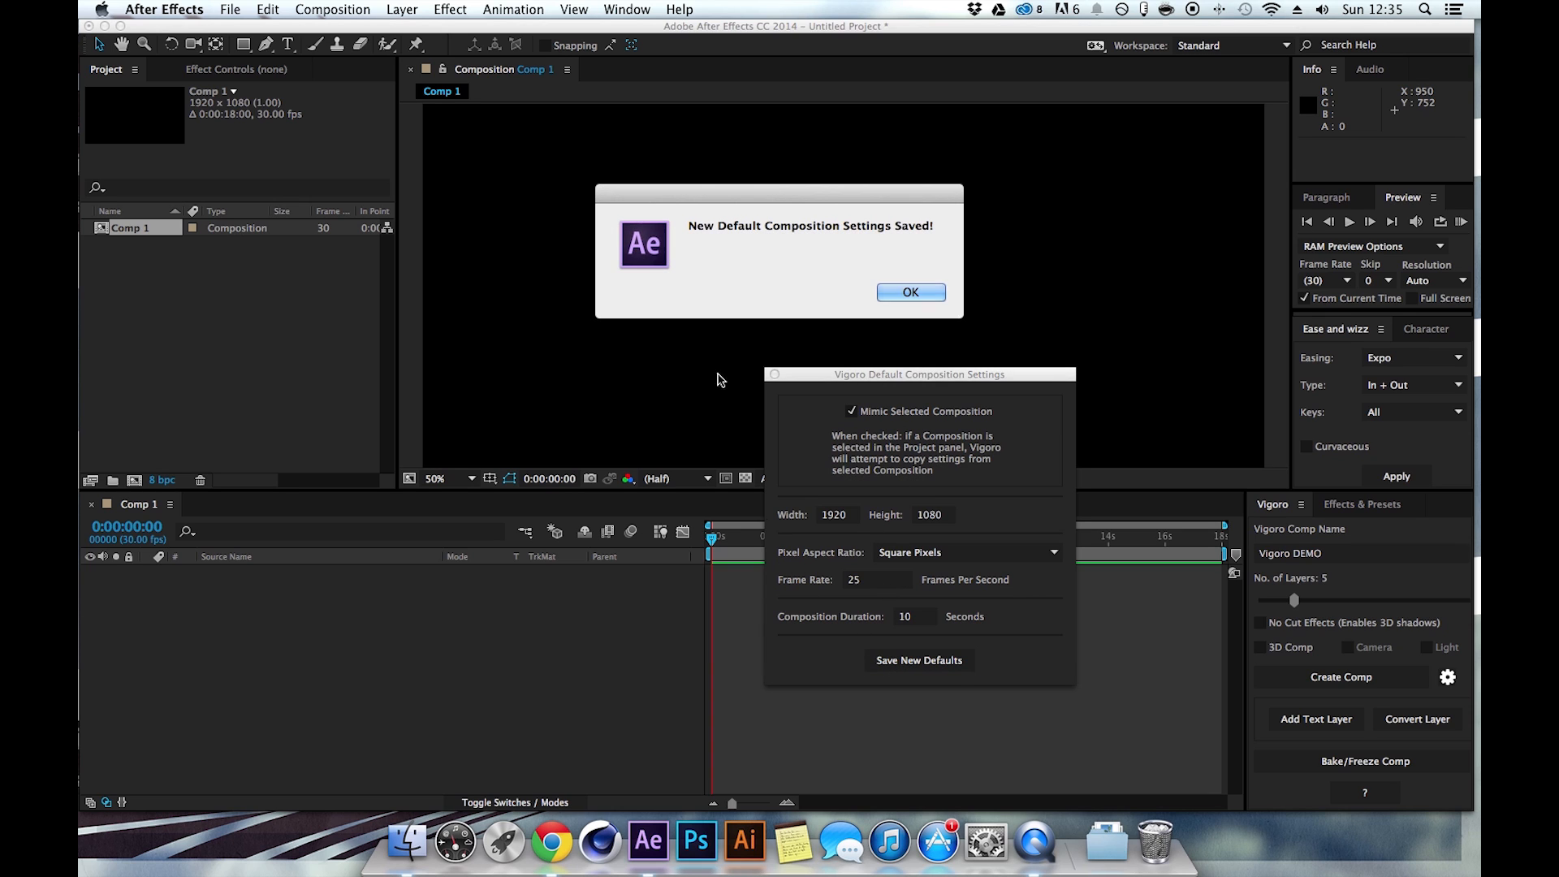
{"action": "left_click", "coordinate": [897, 294]}
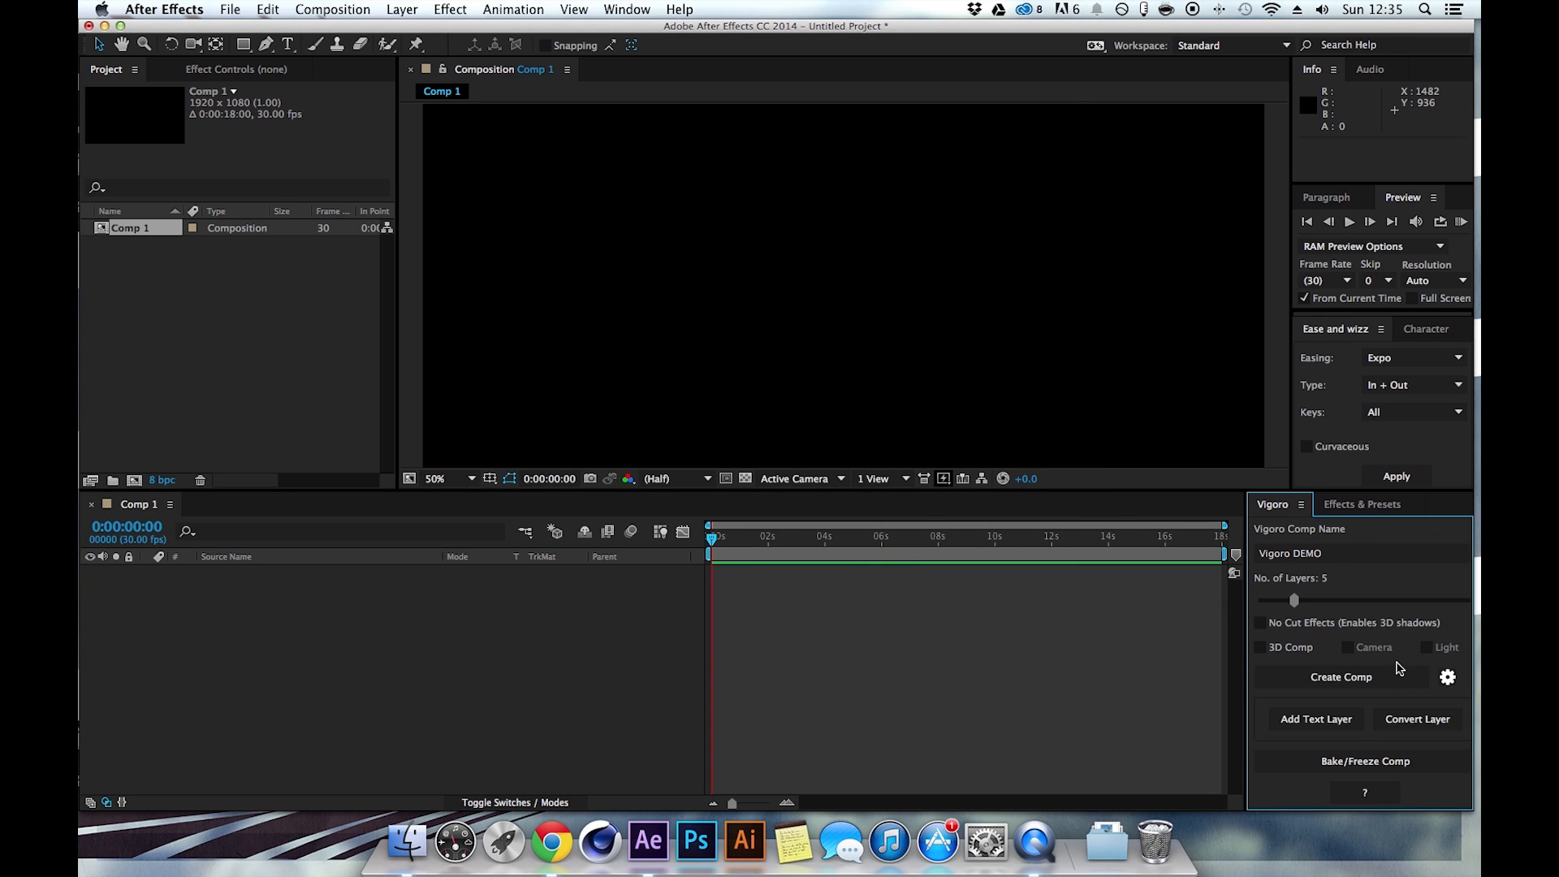
Deselect Comp 1 in the project and try to create the Vigoro comp with no composition selected.
{"action": "left_click", "coordinate": [224, 280]}
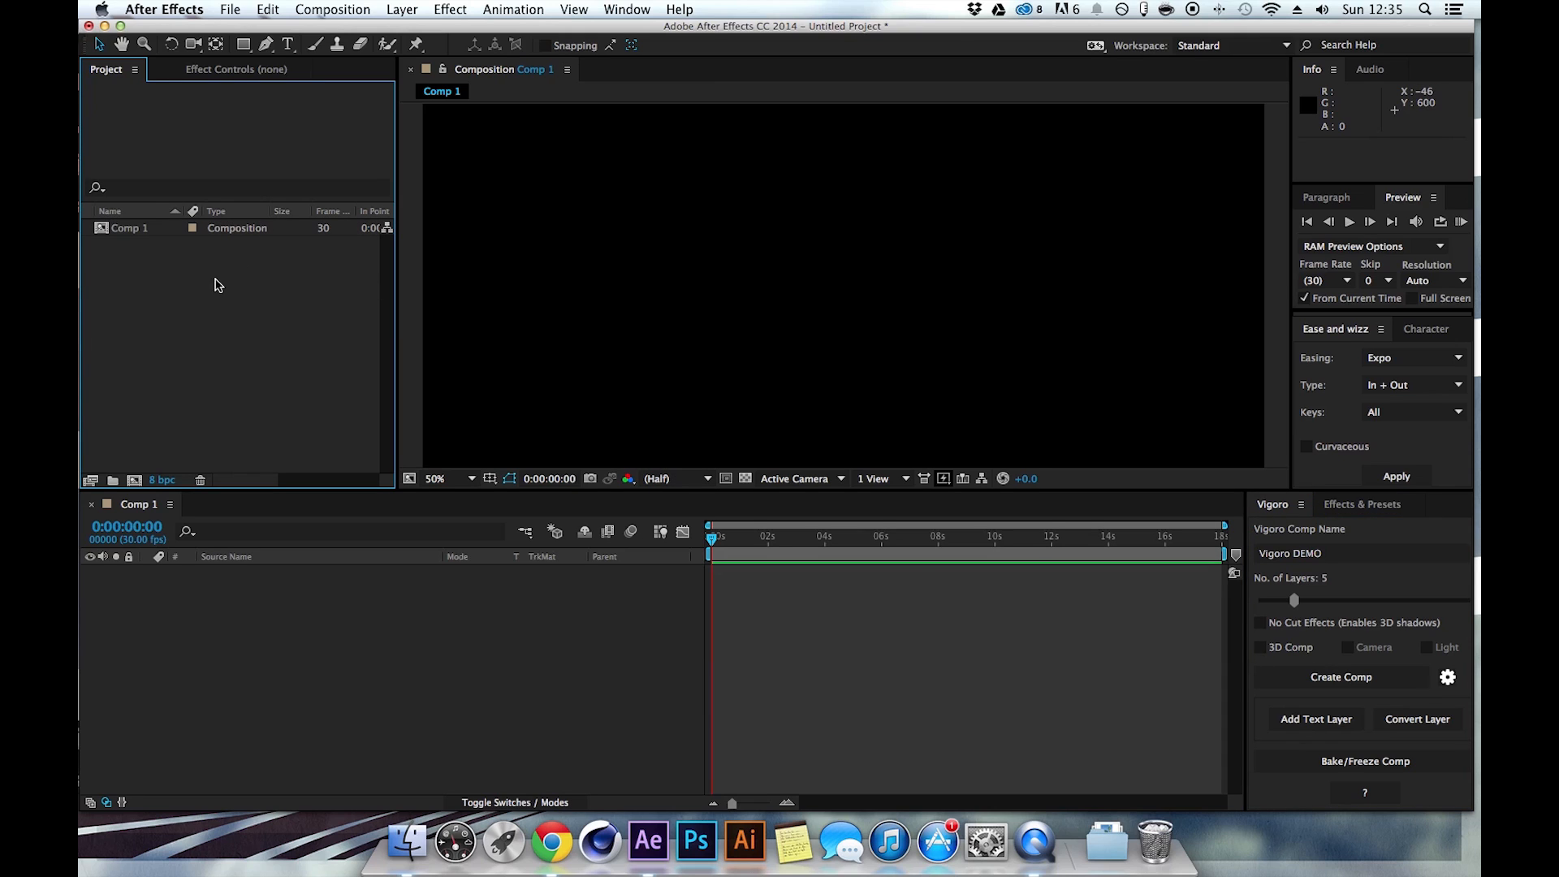
{"action": "left_click", "coordinate": [1323, 680]}
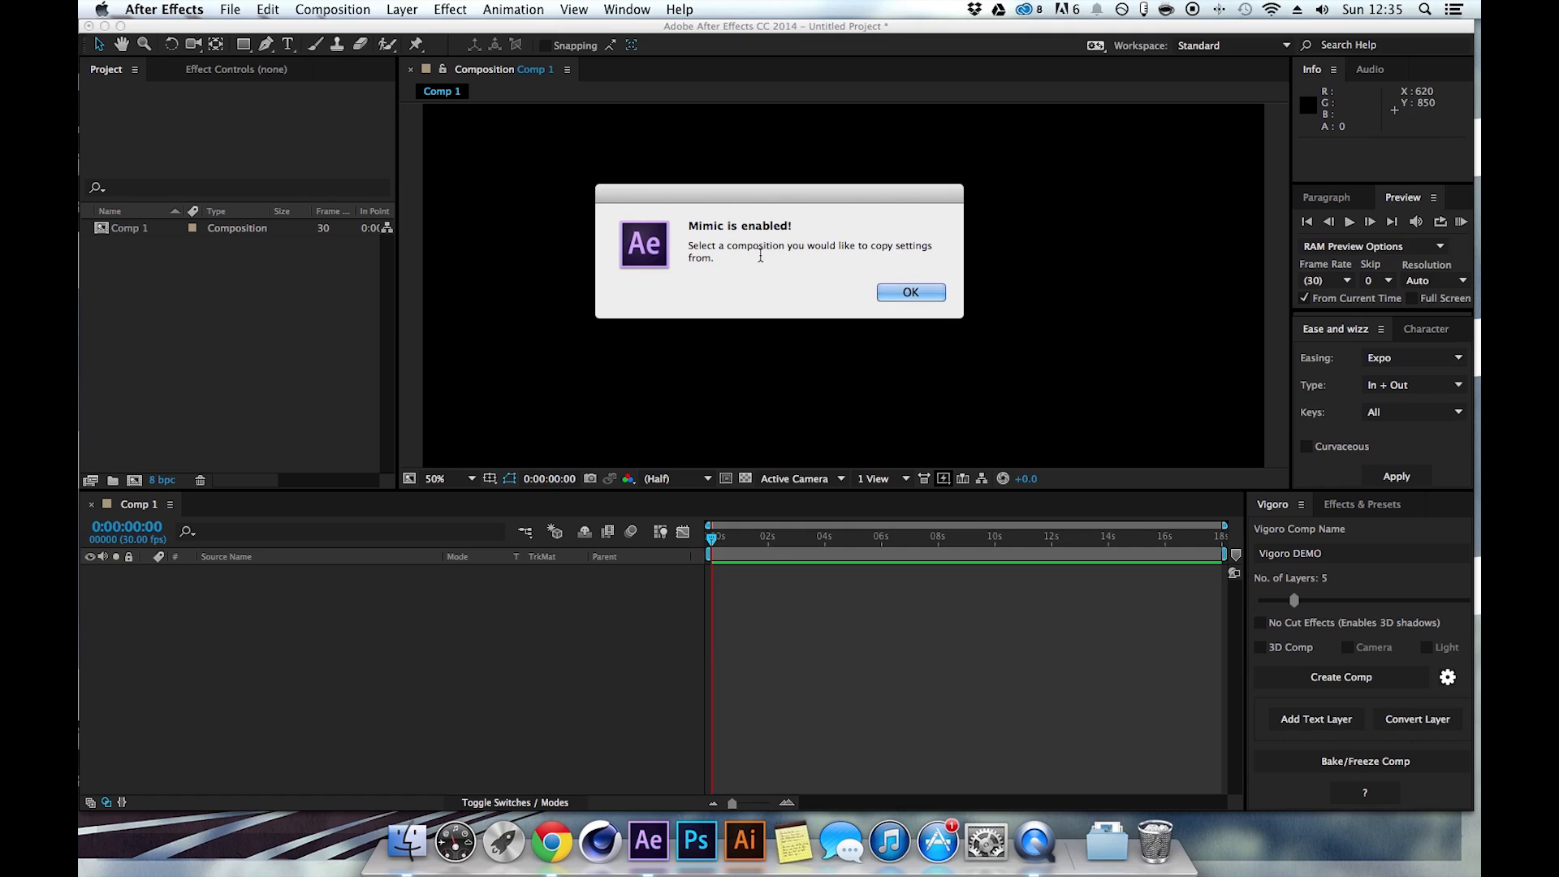
{"action": "left_click", "coordinate": [895, 293]}
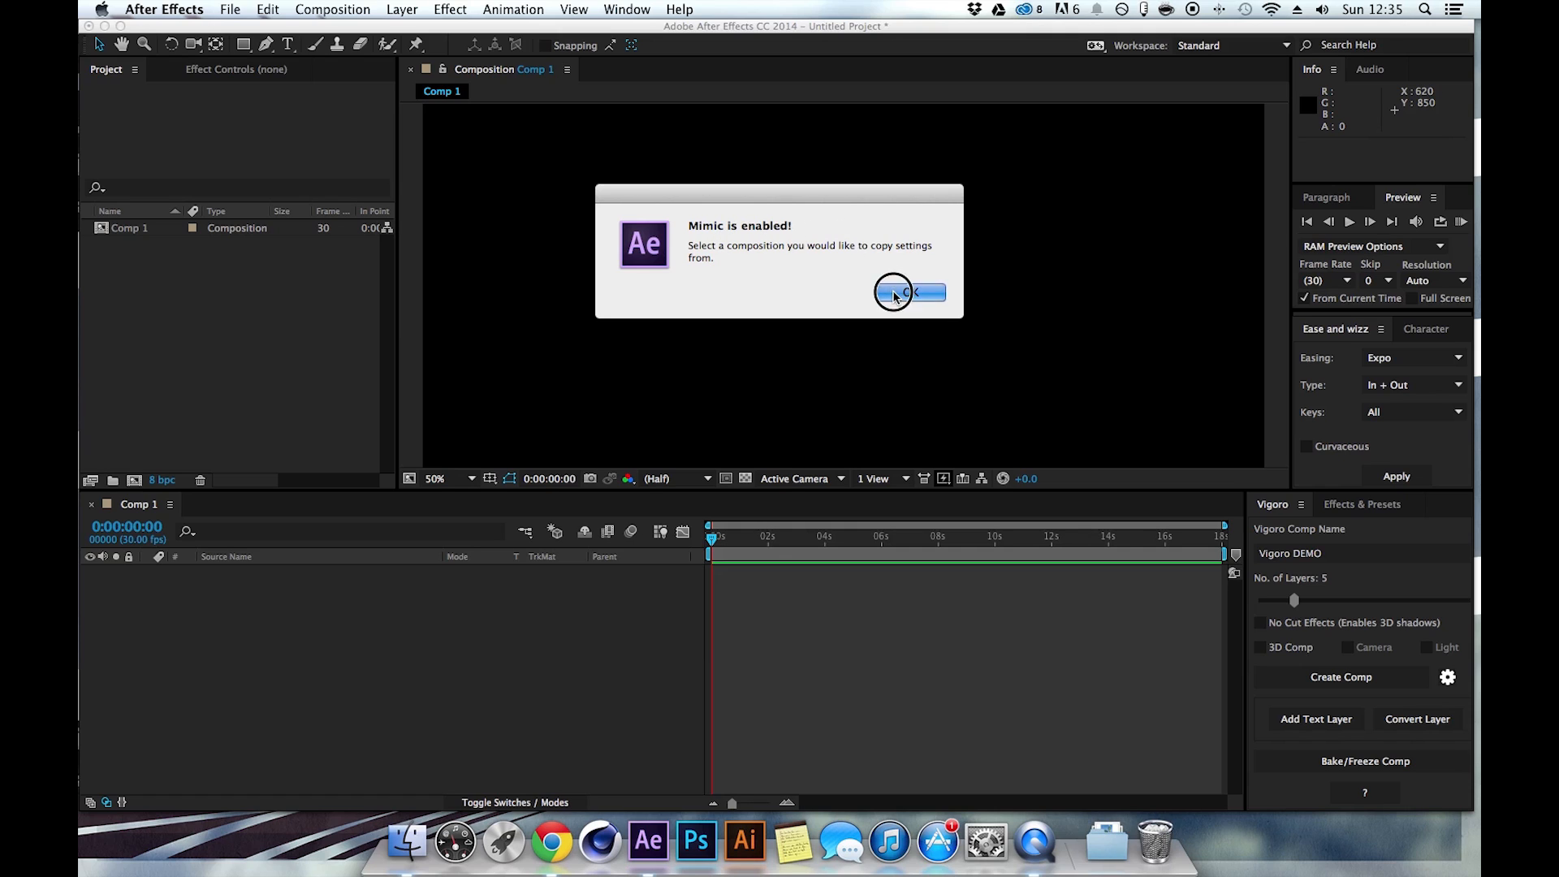
Select Comp 1 in the project, create the Vigoro DEMO comp from its settings and dismiss the missing-effect warning.
{"action": "left_click", "coordinate": [137, 230]}
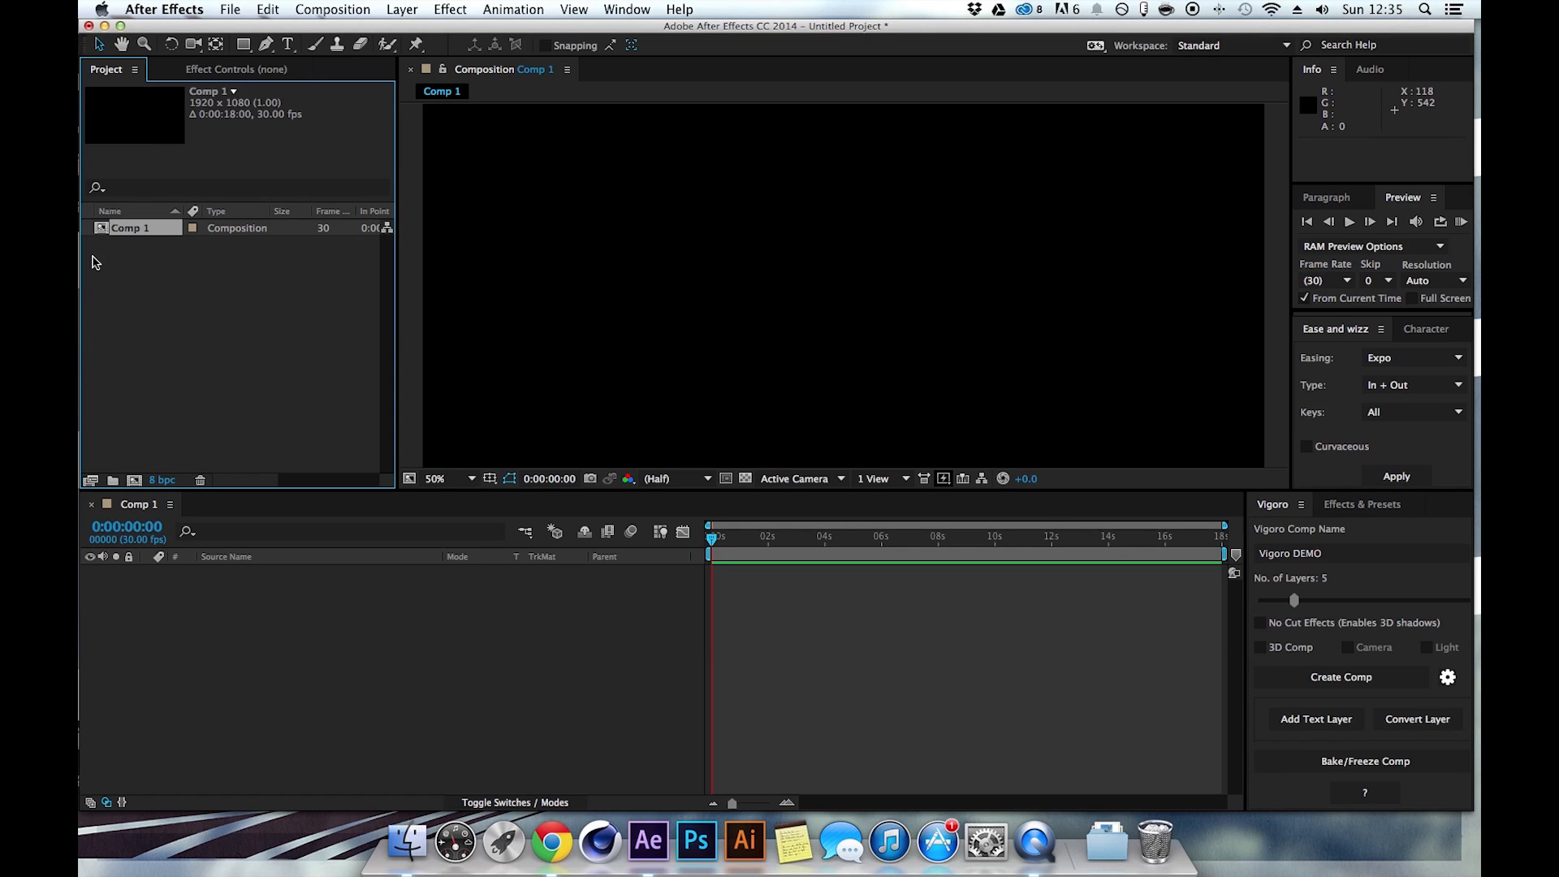
{"action": "left_click", "coordinate": [1339, 677]}
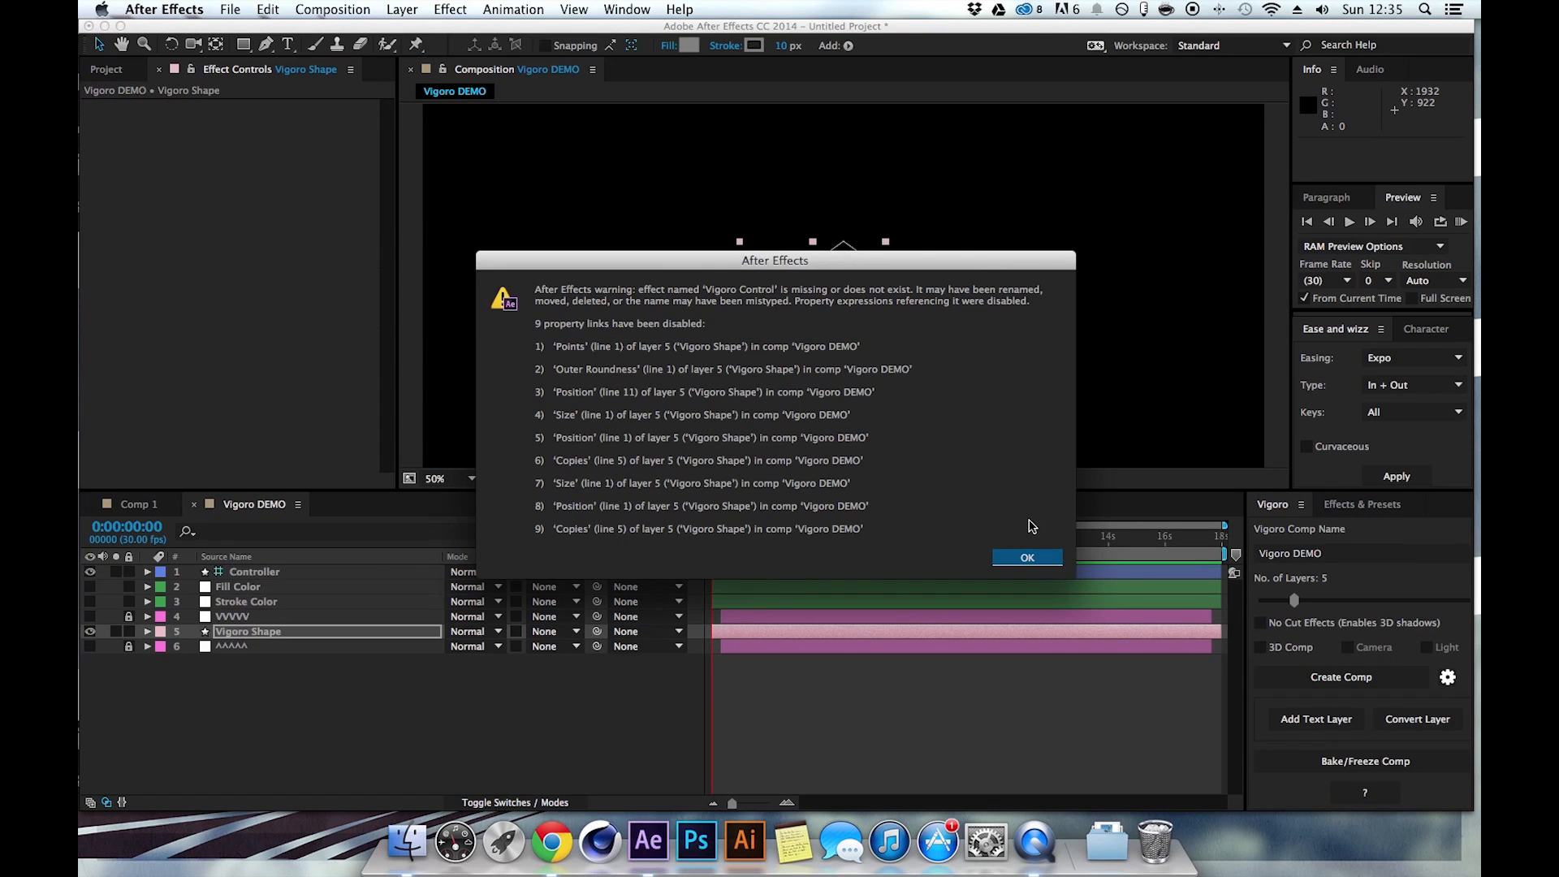
{"action": "left_click", "coordinate": [1027, 557]}
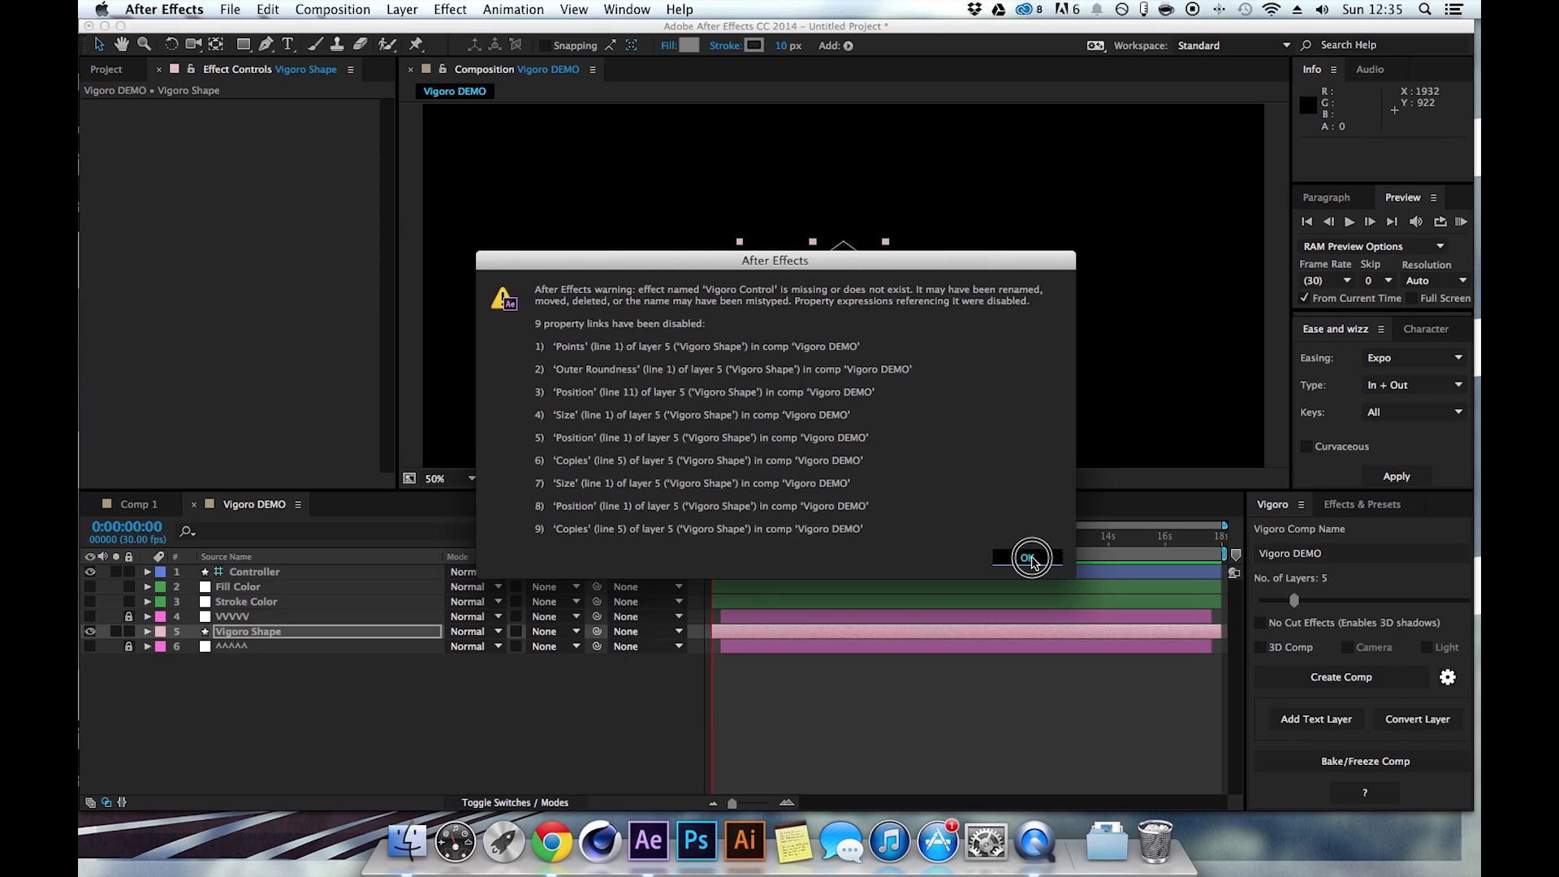
Preview Vigoro DEMO at 0:00:03:03 and compare its frame with Comp 1.
{"action": "mouse_move", "coordinate": [778, 538]}
{"action": "left_mouse_down"}
{"action": "mouse_move", "coordinate": [805, 539]}
{"action": "mouse_move", "coordinate": [800, 553]}
{"action": "left_mouse_up"}
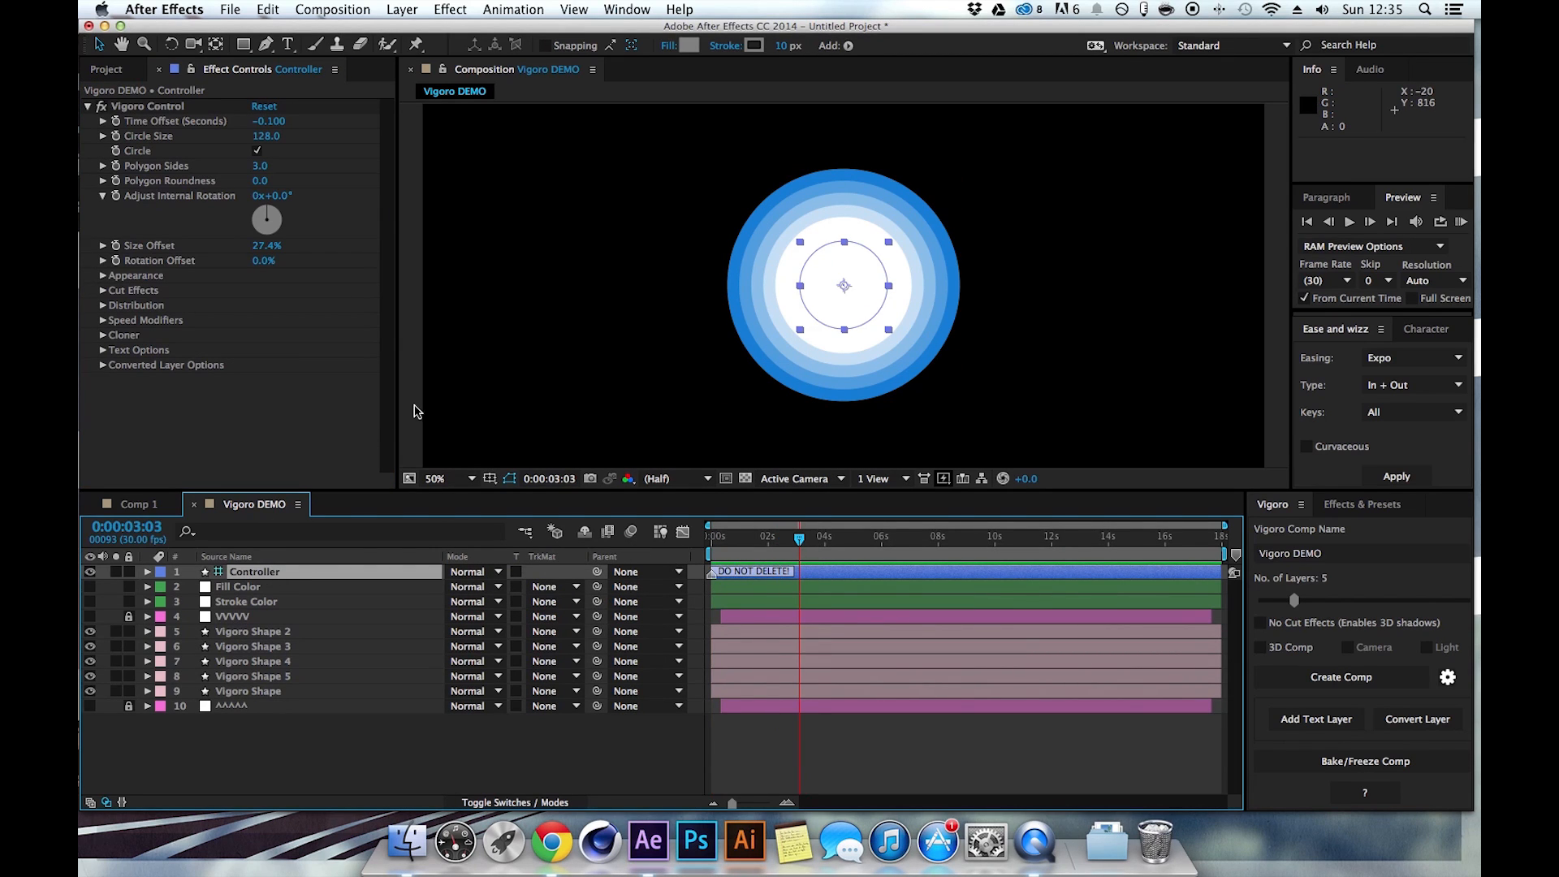
{"action": "key", "text": "comma"}
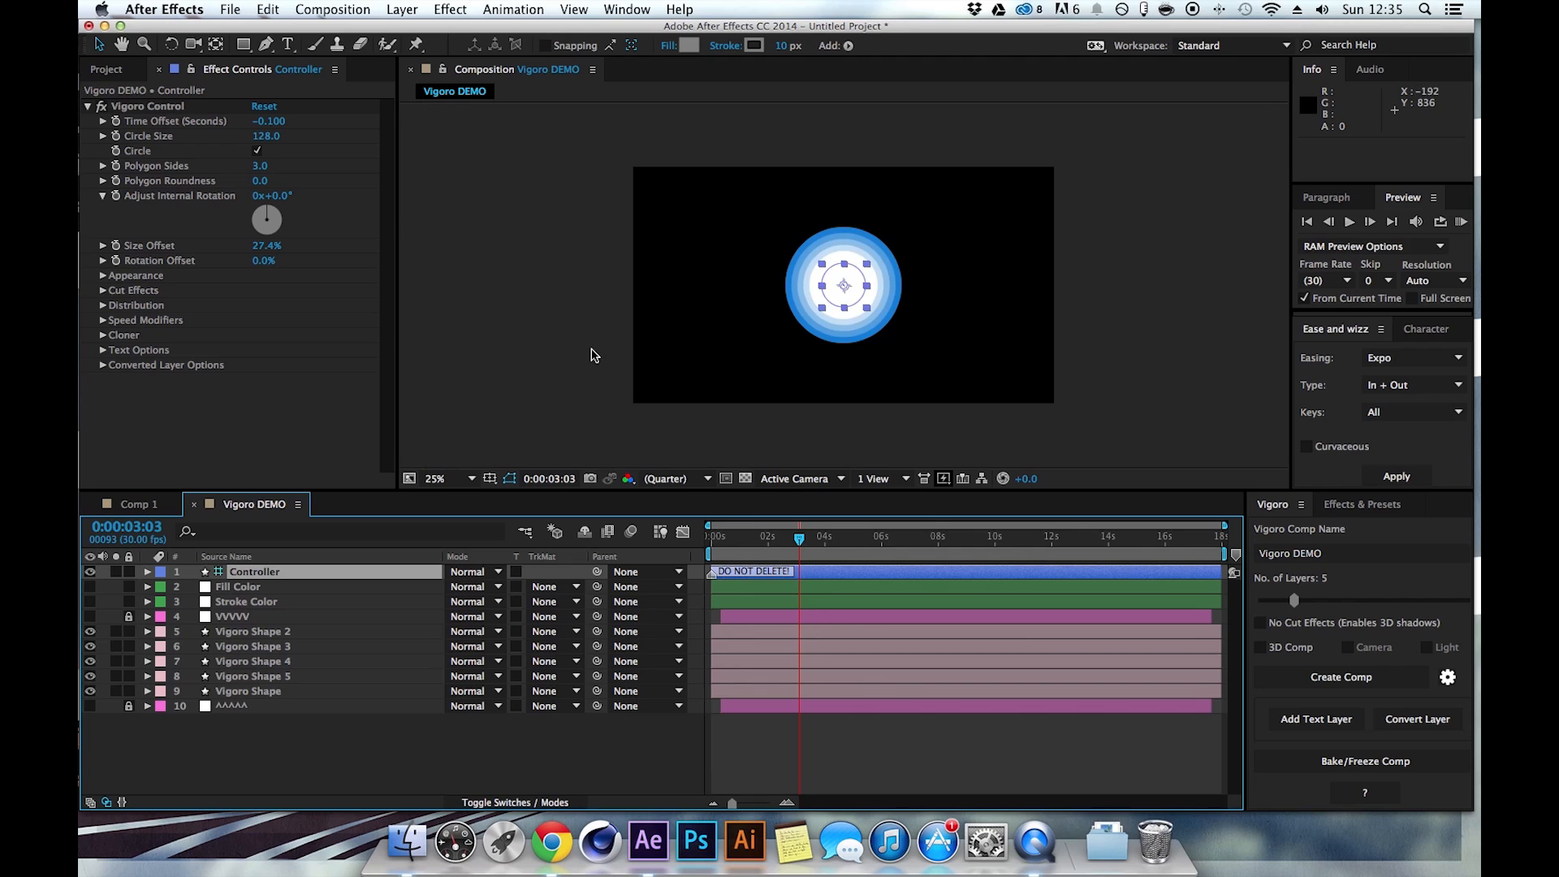
{"action": "left_click", "coordinate": [122, 505]}
{"action": "key", "text": "comma"}
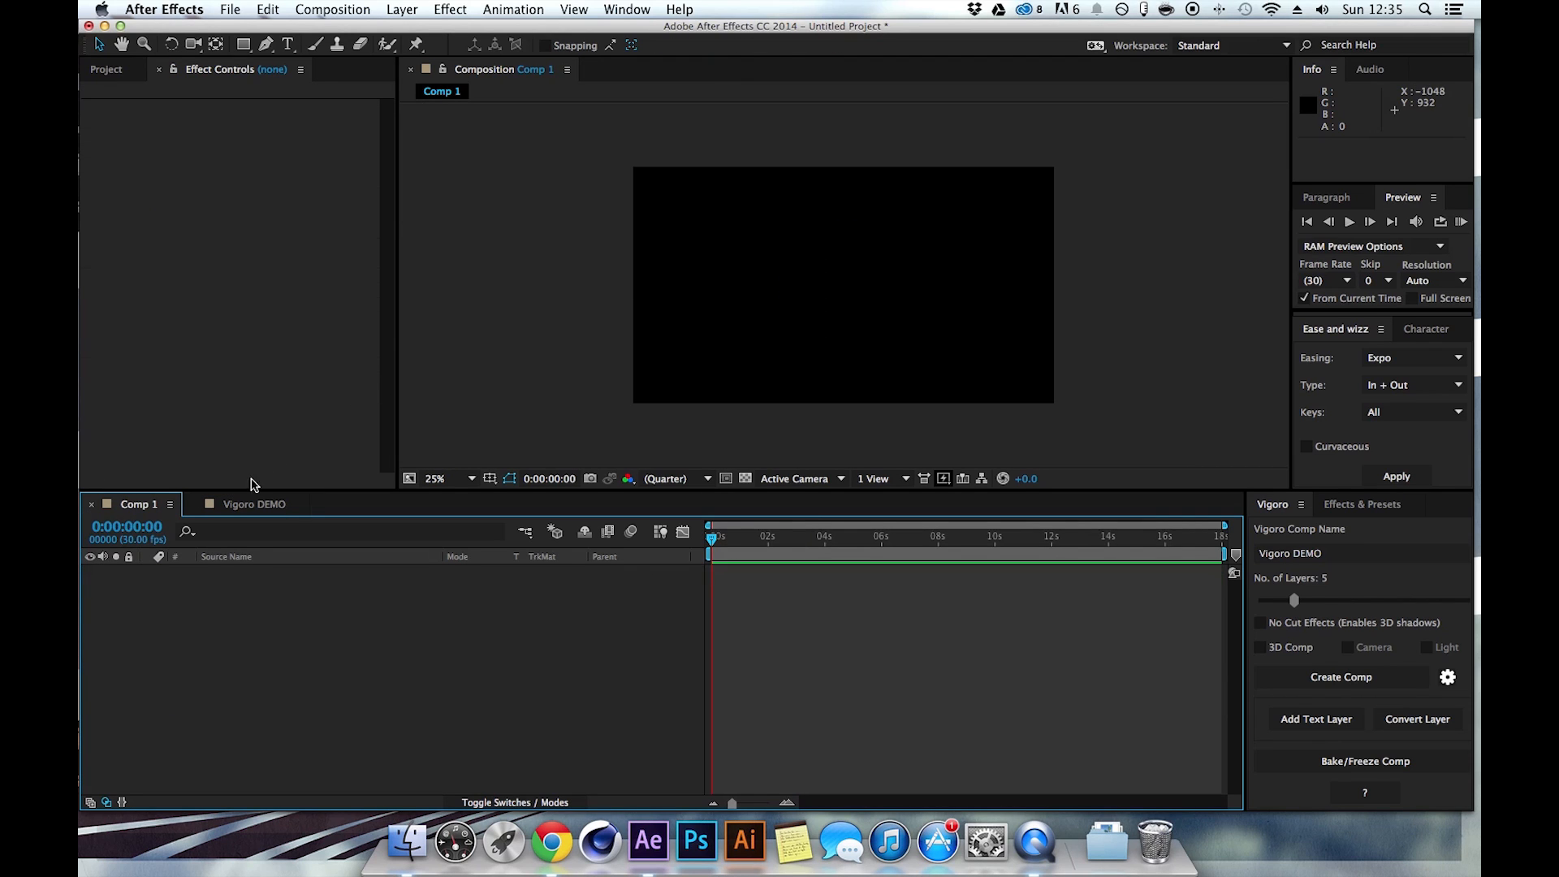
{"action": "left_click", "coordinate": [251, 505]}
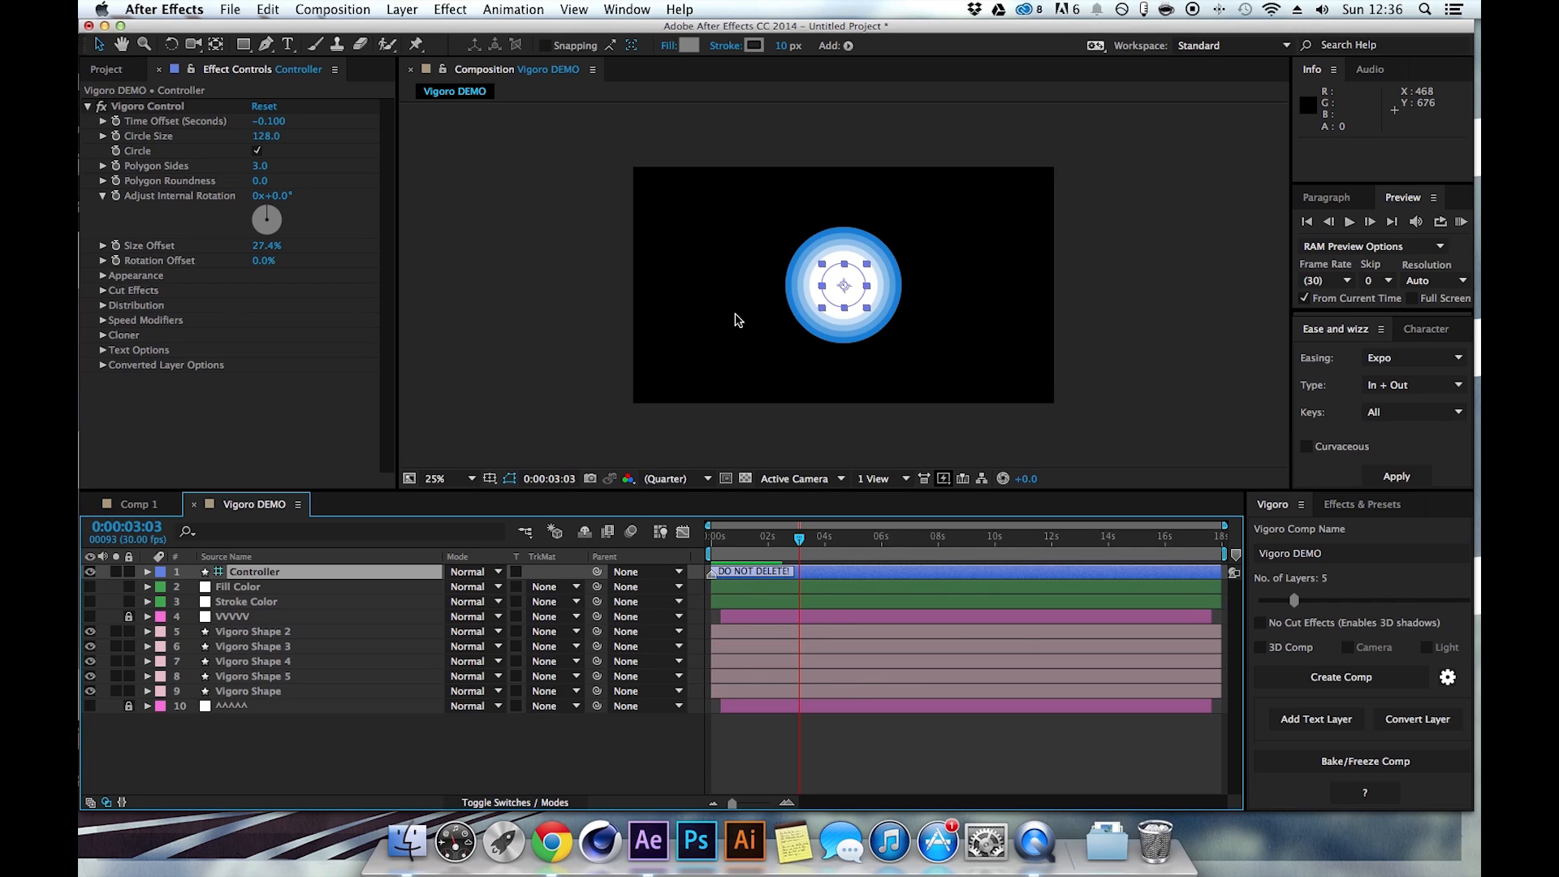
{"action": "key", "text": "period"}
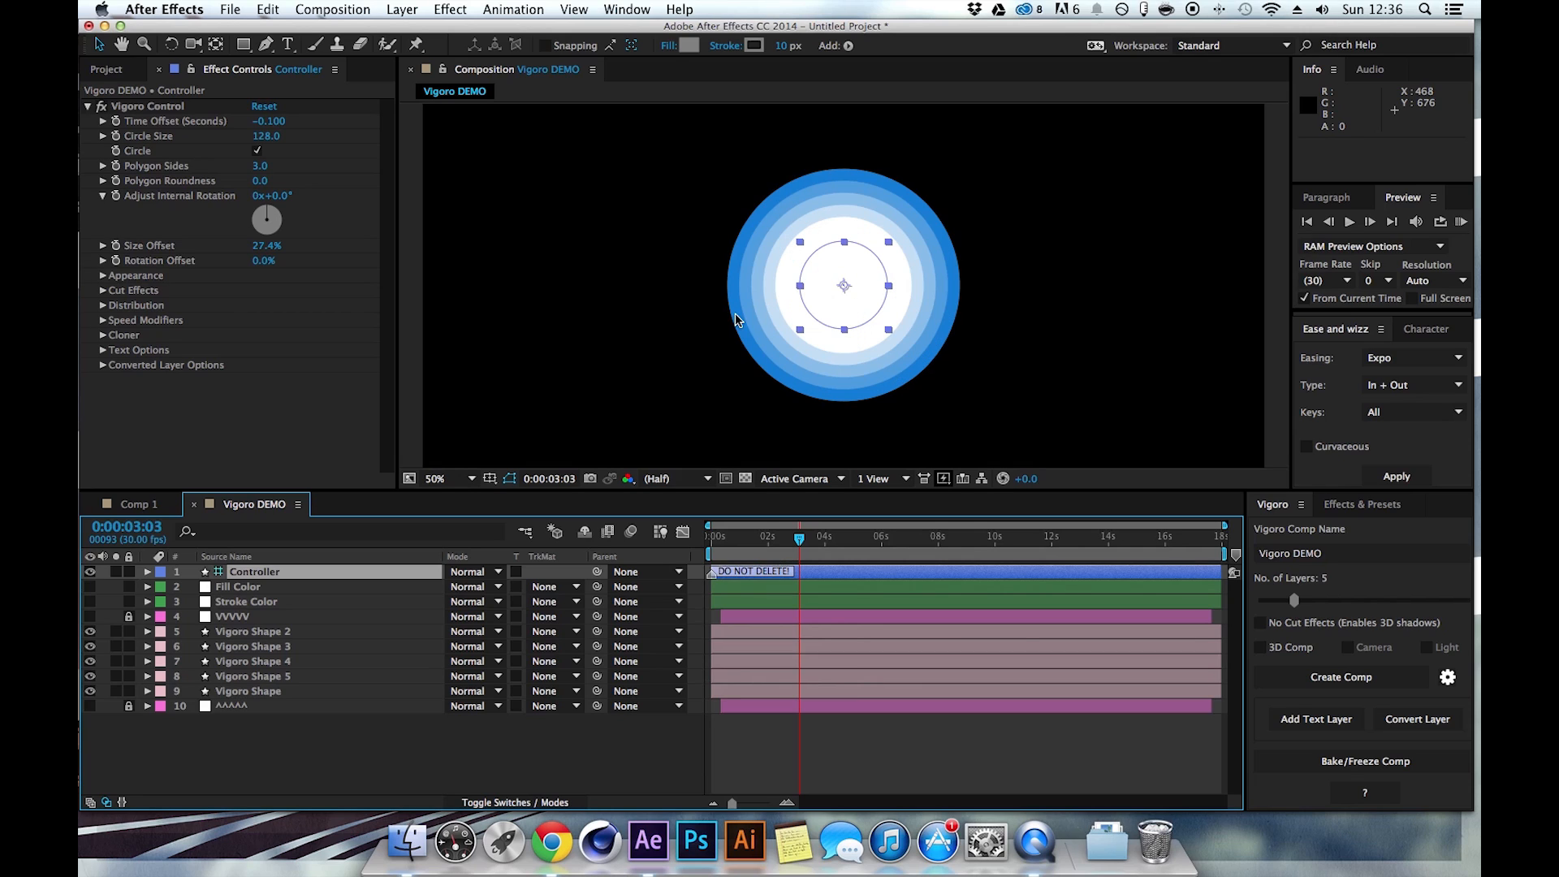
Check the size, frame rate and duration in Vigoro DEMO's composition settings.
{"action": "left_click", "coordinate": [347, 6]}
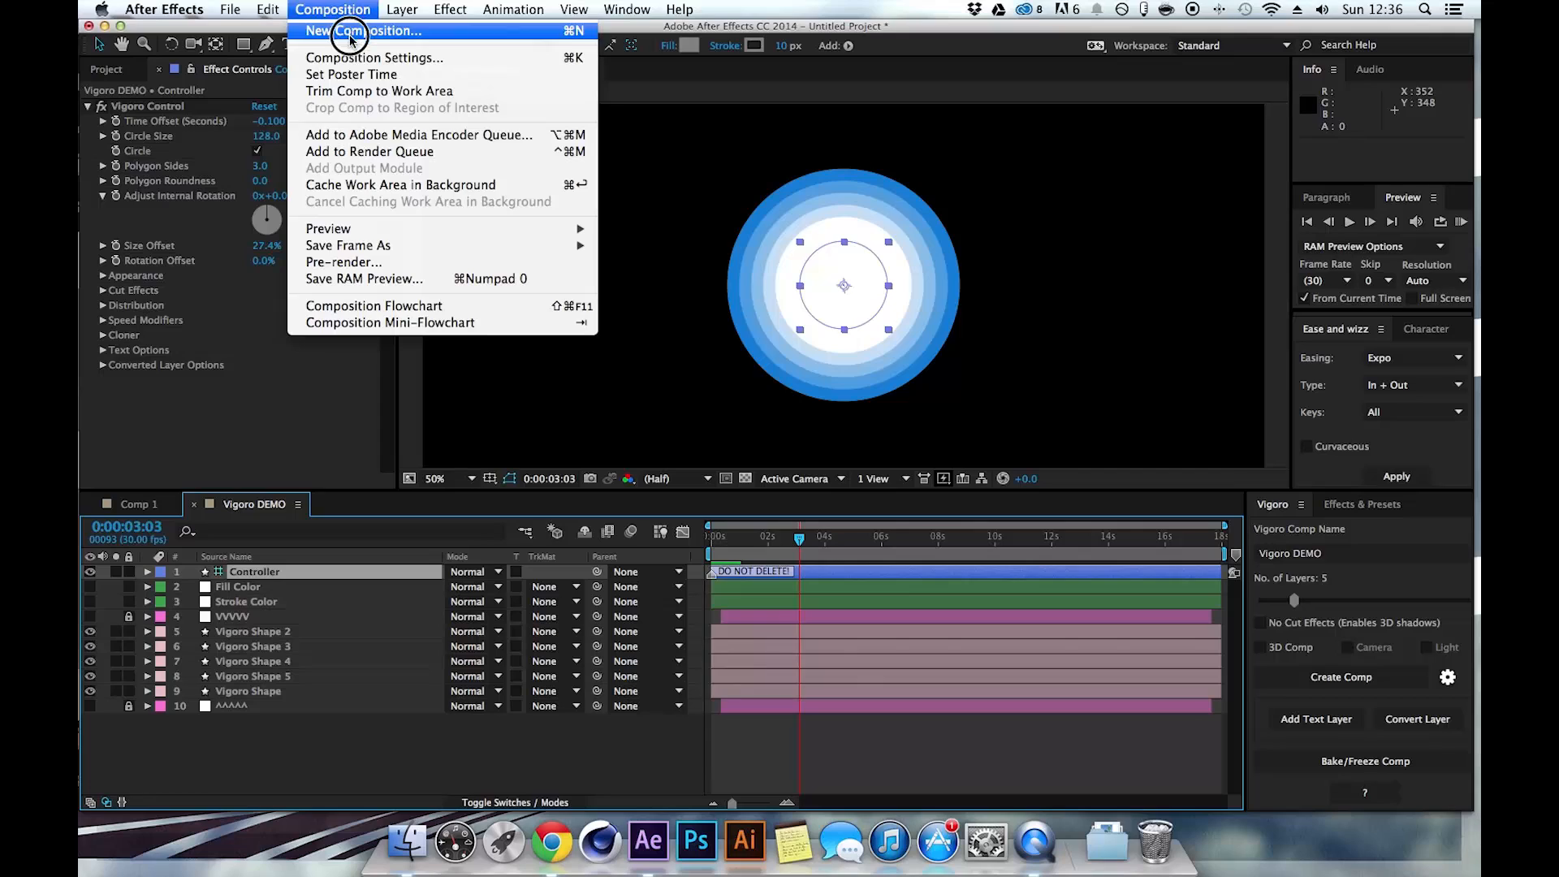
{"action": "left_click", "coordinate": [358, 60]}
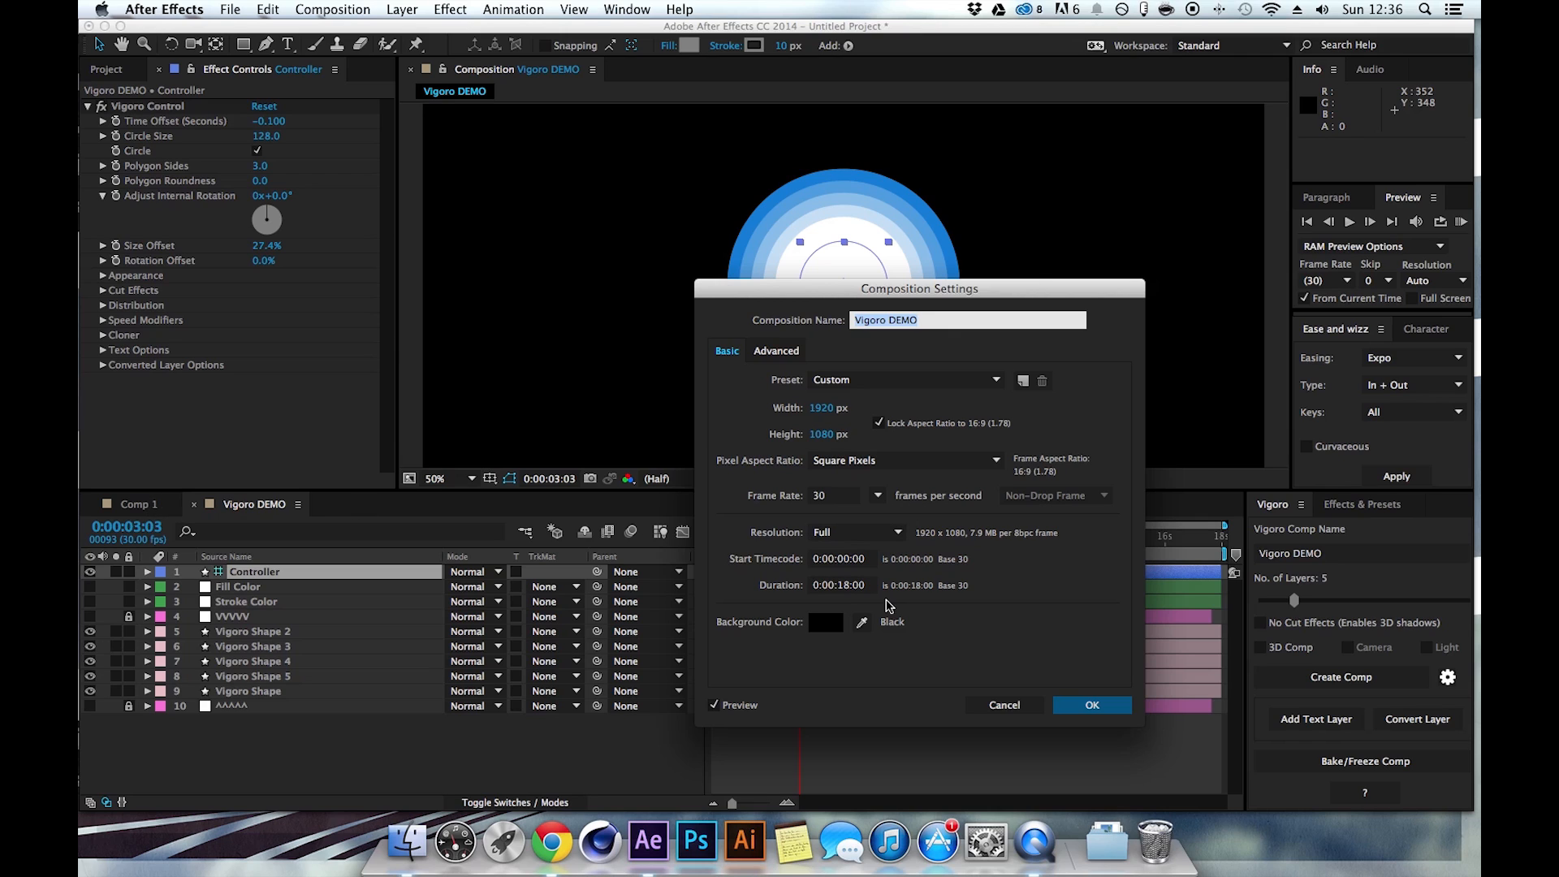
{"action": "left_click", "coordinate": [1057, 706]}
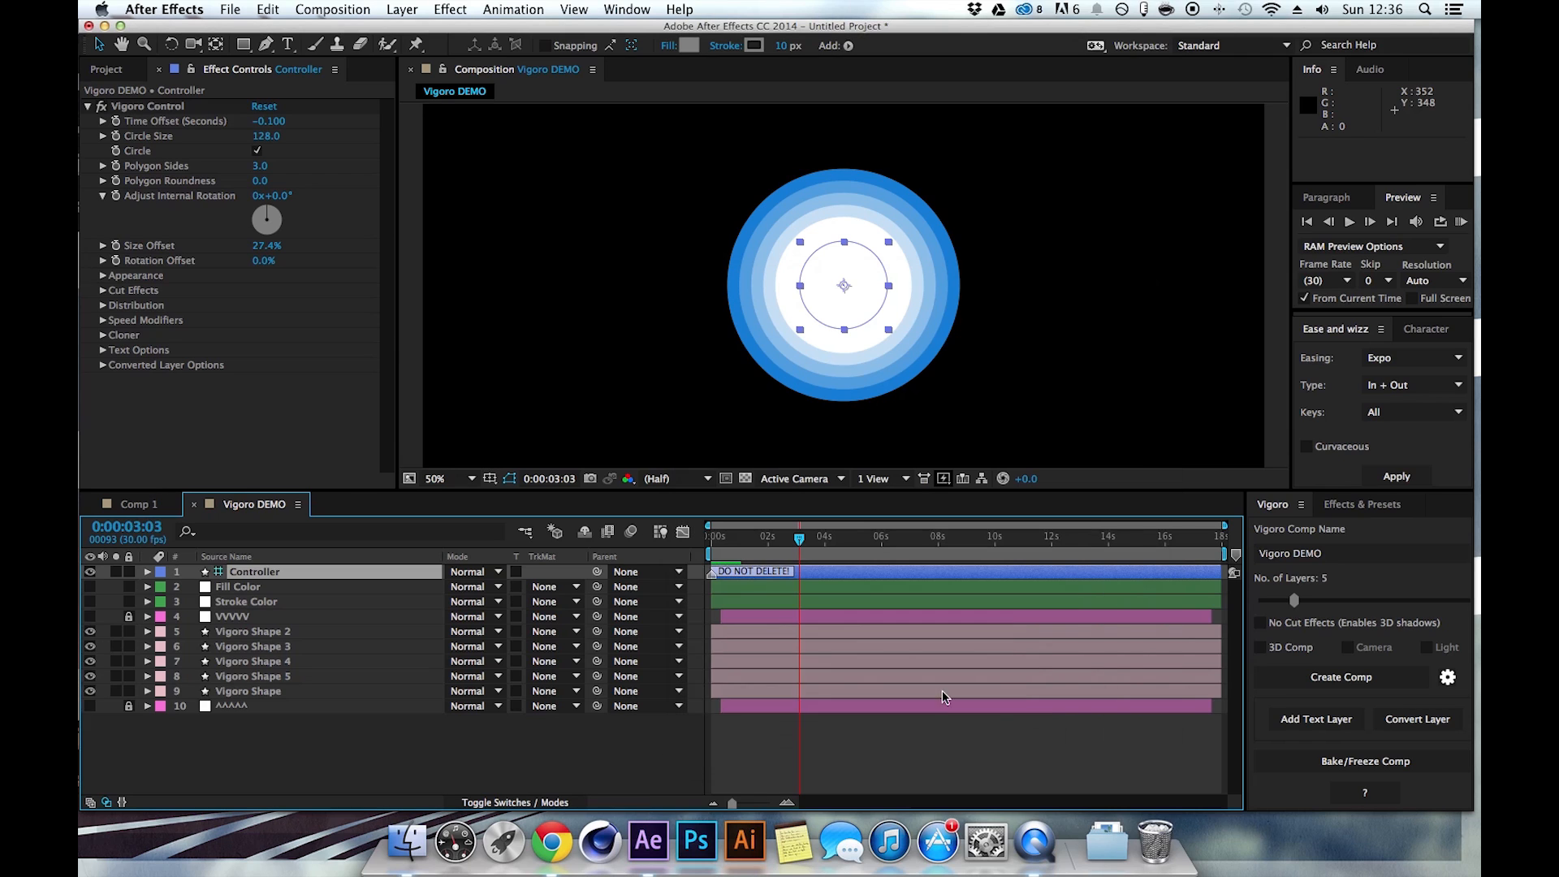
Close the Vigoro DEMO timeline and delete the Vigoro DEMO composition from the project.
{"action": "left_click", "coordinate": [195, 504]}
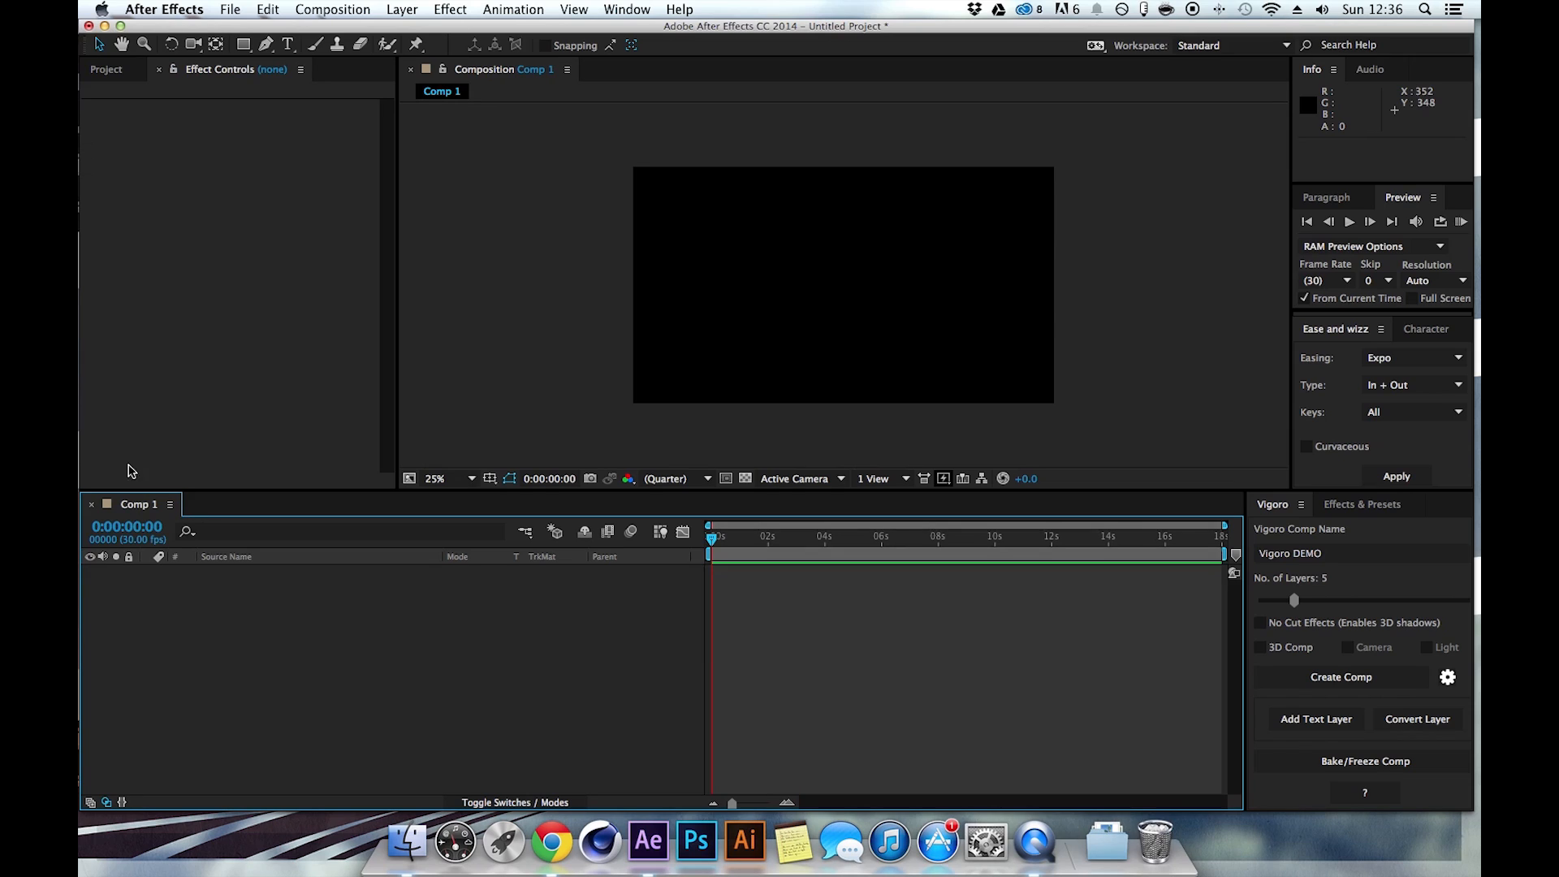
{"action": "left_click", "coordinate": [101, 71]}
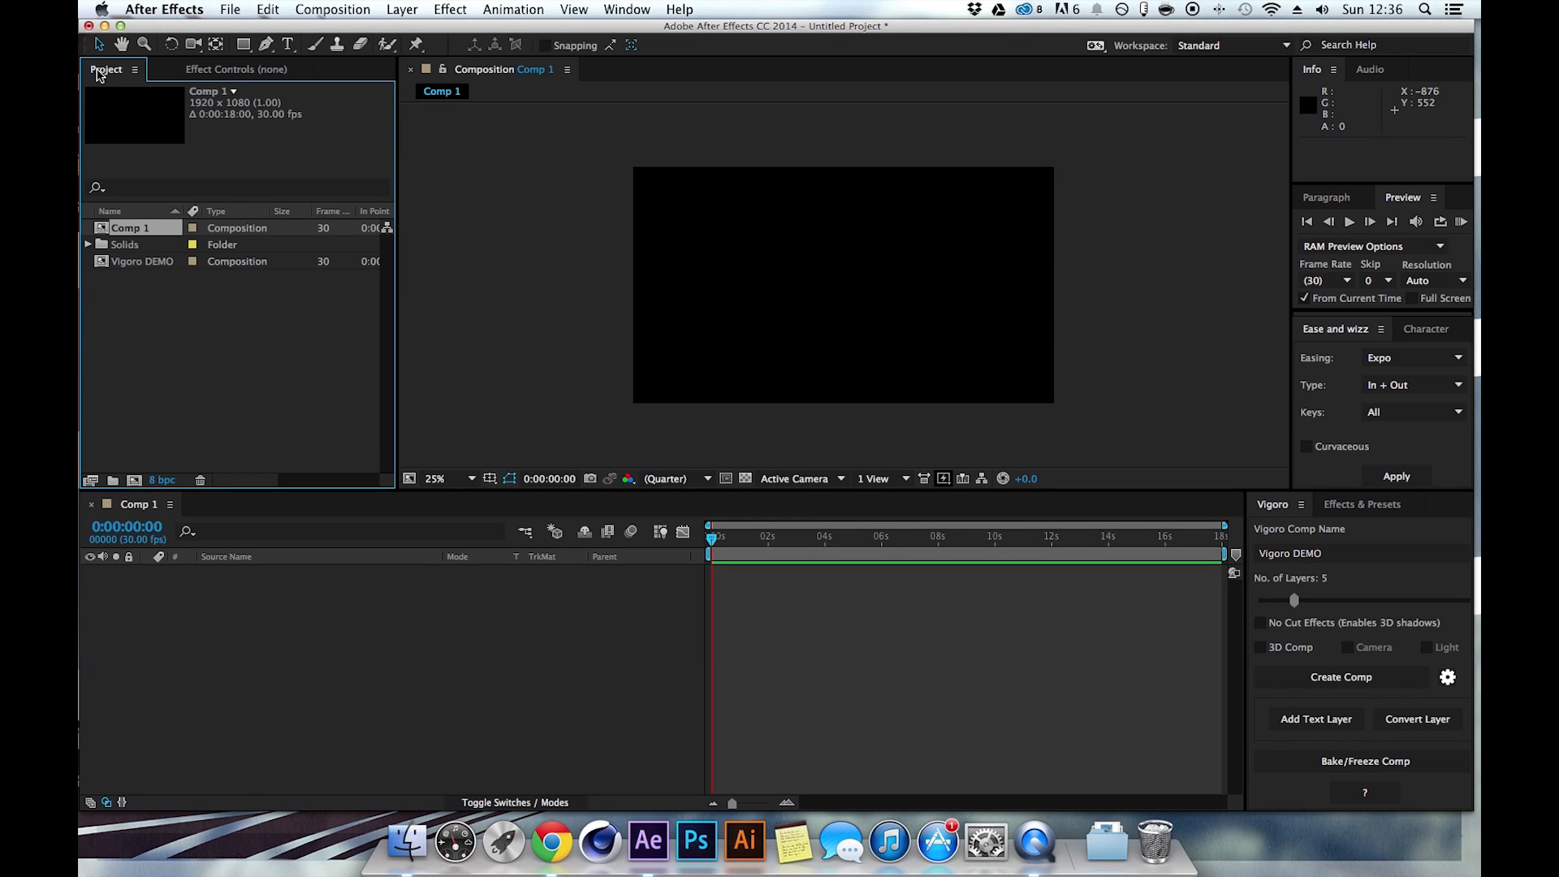
{"action": "left_click", "coordinate": [139, 262]}
{"action": "key", "text": "Delete"}
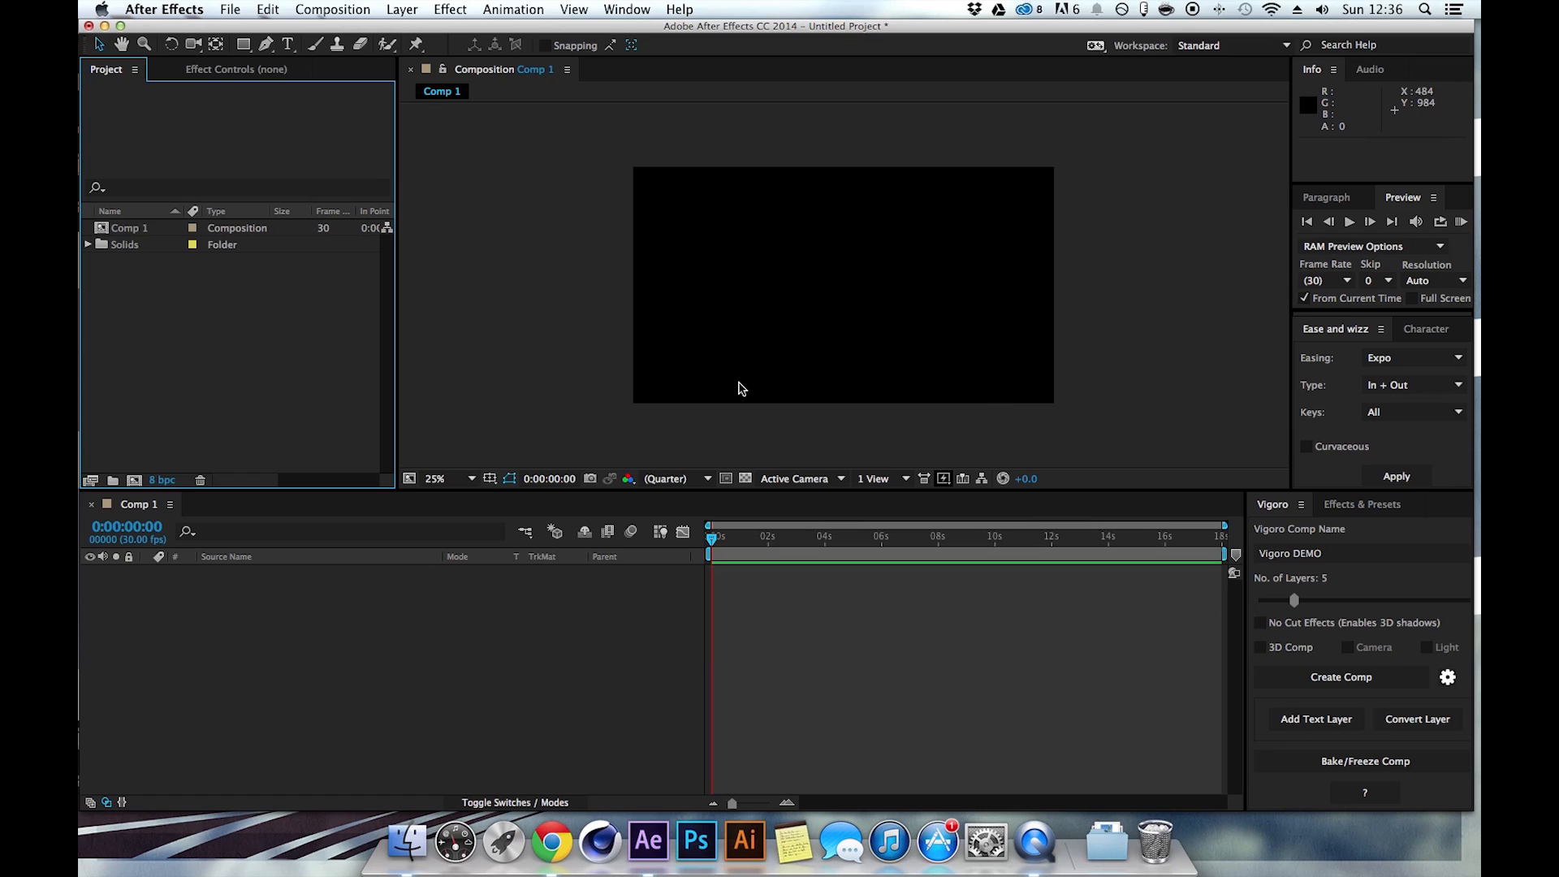
Turn off Mimic Selected Composition in Vigoro's default composition settings and move the dialog upward.
{"action": "left_click", "coordinate": [1448, 677]}
{"action": "left_click", "coordinate": [934, 411]}
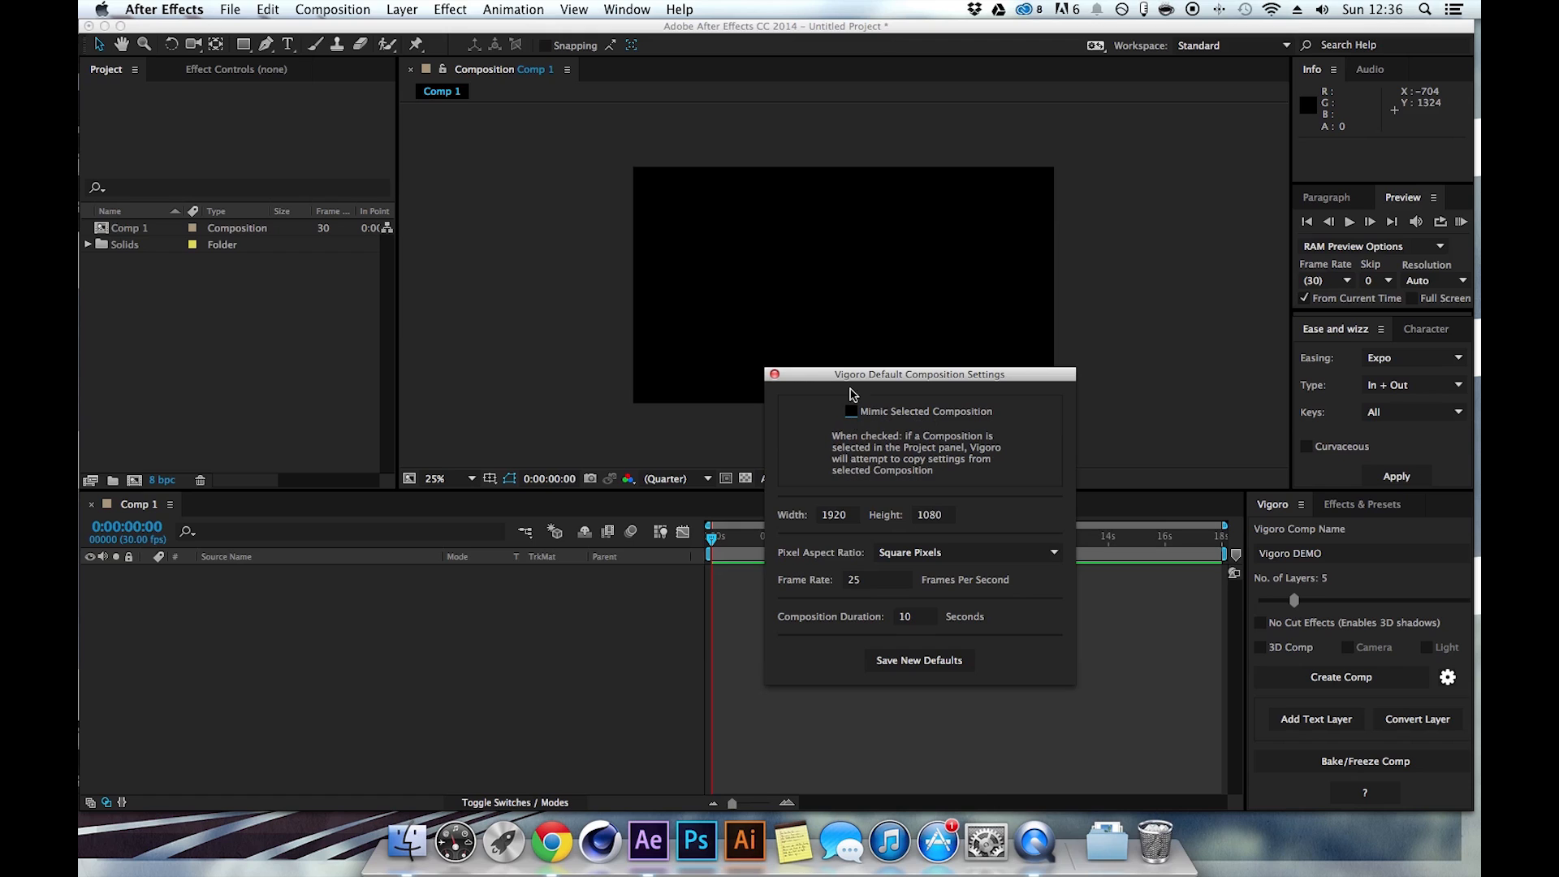
{"action": "left_click_drag", "start_coordinate": [861, 381], "coordinate": [817, 288]}
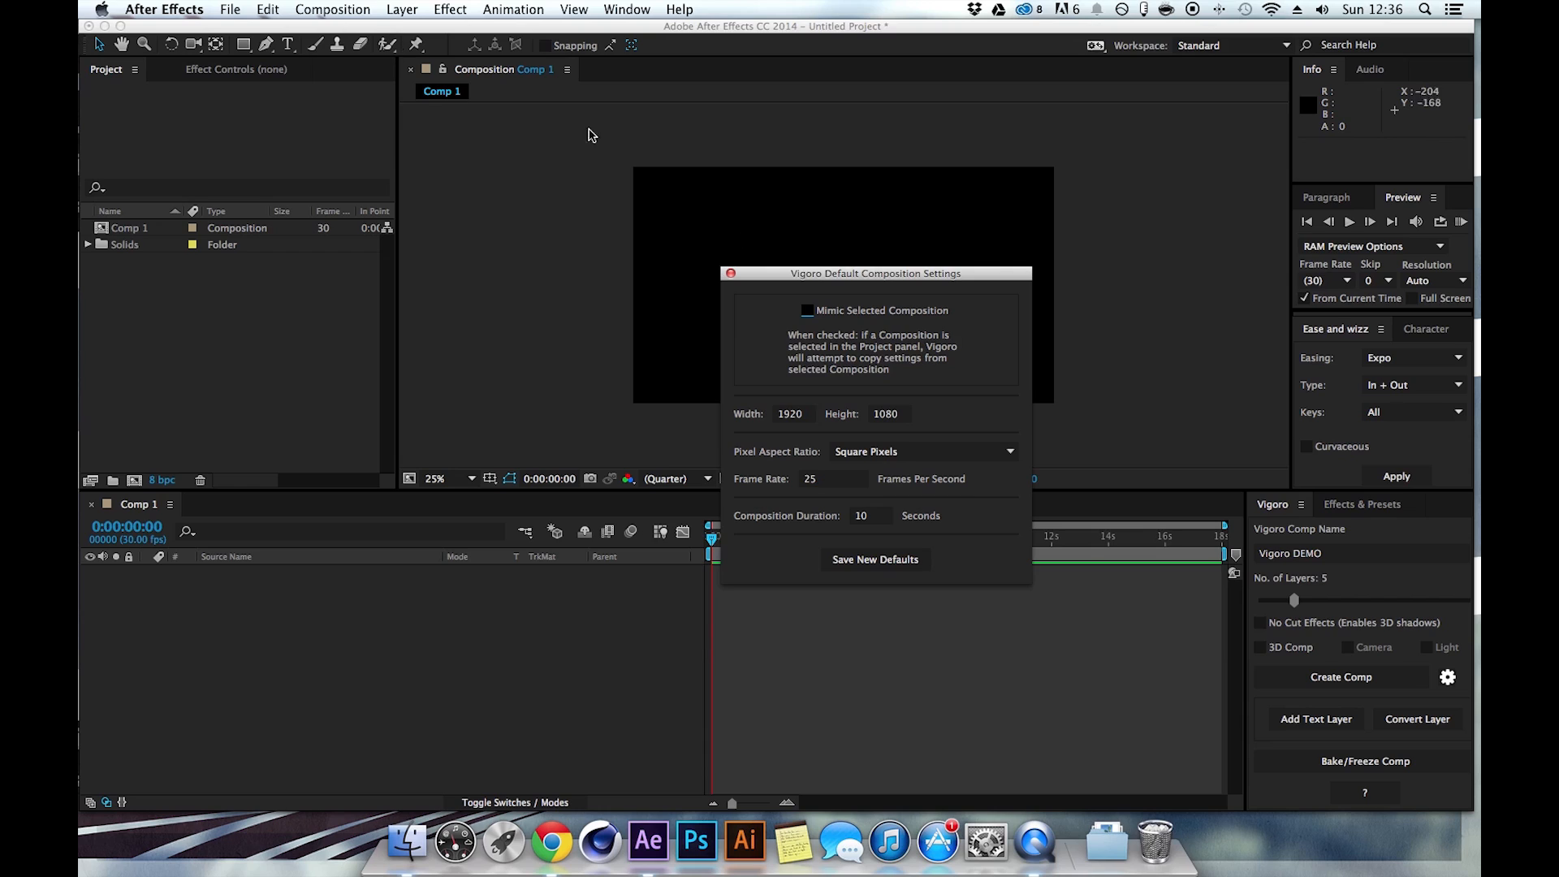
Set Vigoro's default composition width to 1280 and height to 720.
{"action": "left_click", "coordinate": [797, 420]}
{"action": "left_click_drag", "start_coordinate": [810, 415], "coordinate": [767, 419]}
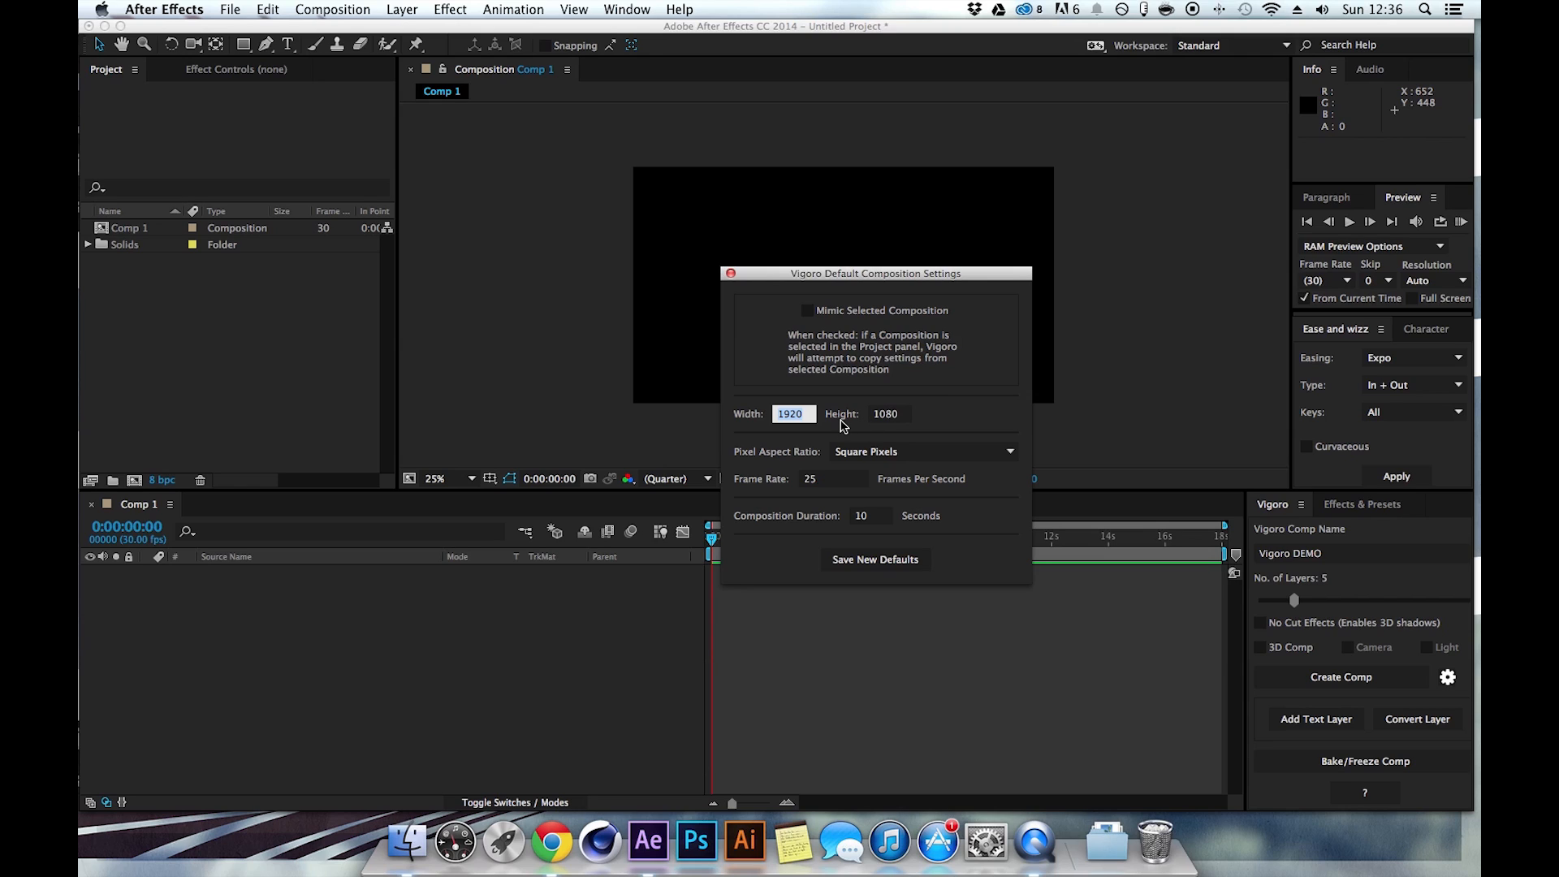
{"action": "type", "text": "1280"}
{"action": "key", "text": "Tab"}
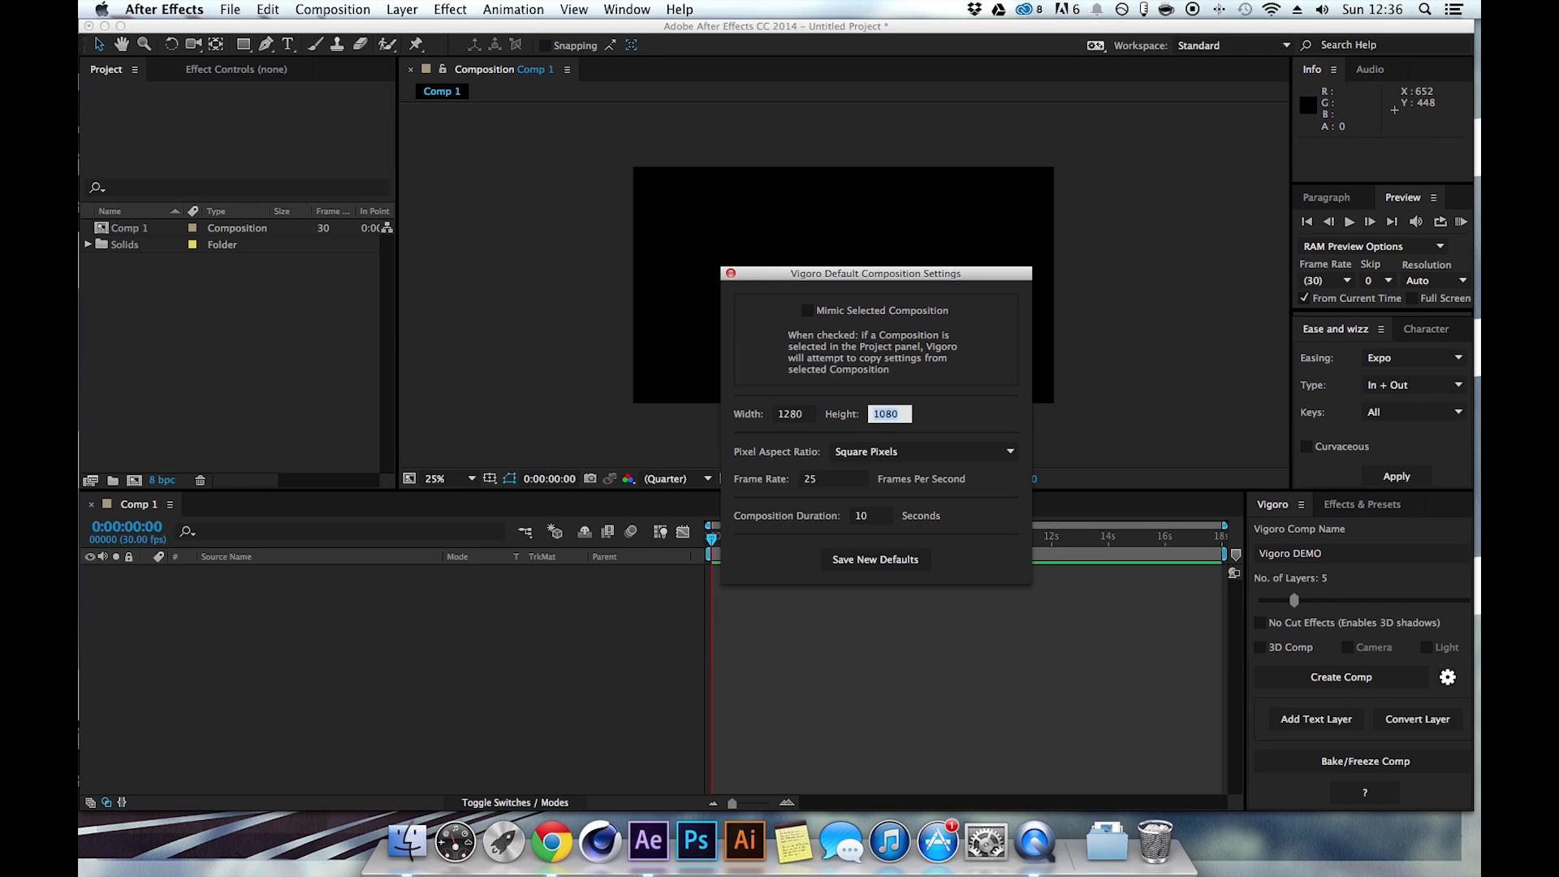
{"action": "type", "text": "7"}
Set the default composition duration to 5 seconds, save the new defaults and dismiss the confirmation.
{"action": "left_click", "coordinate": [859, 515]}
{"action": "type", "text": "5"}
{"action": "left_click", "coordinate": [822, 531]}
{"action": "left_click", "coordinate": [847, 559]}
{"action": "left_click", "coordinate": [903, 292]}
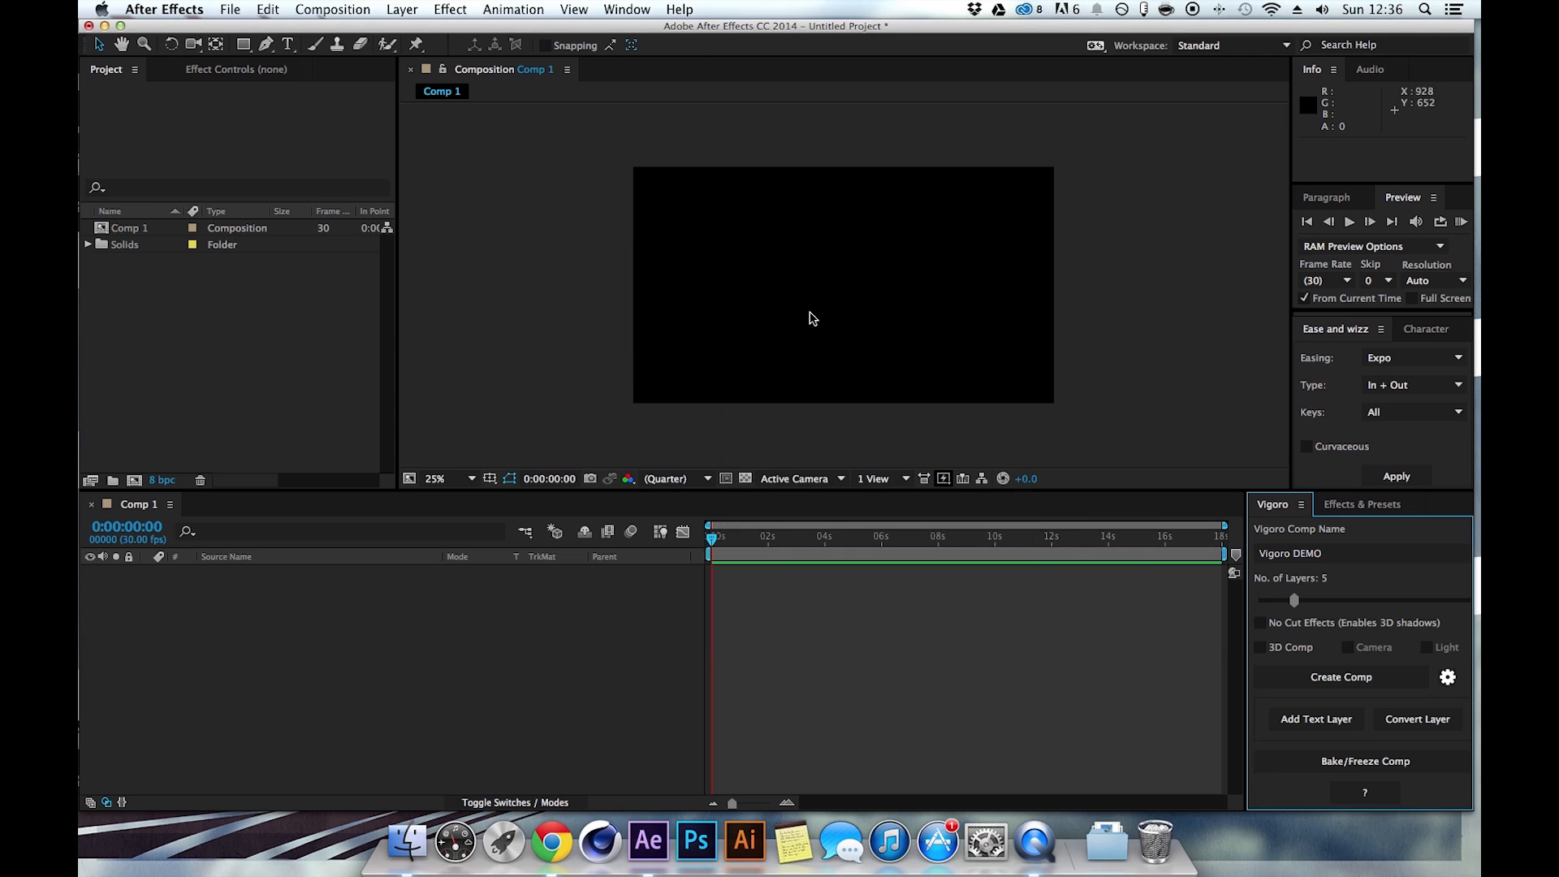
Create the Vigoro DEMO comp from the saved defaults and open its composition settings.
{"action": "left_click", "coordinate": [1297, 686]}
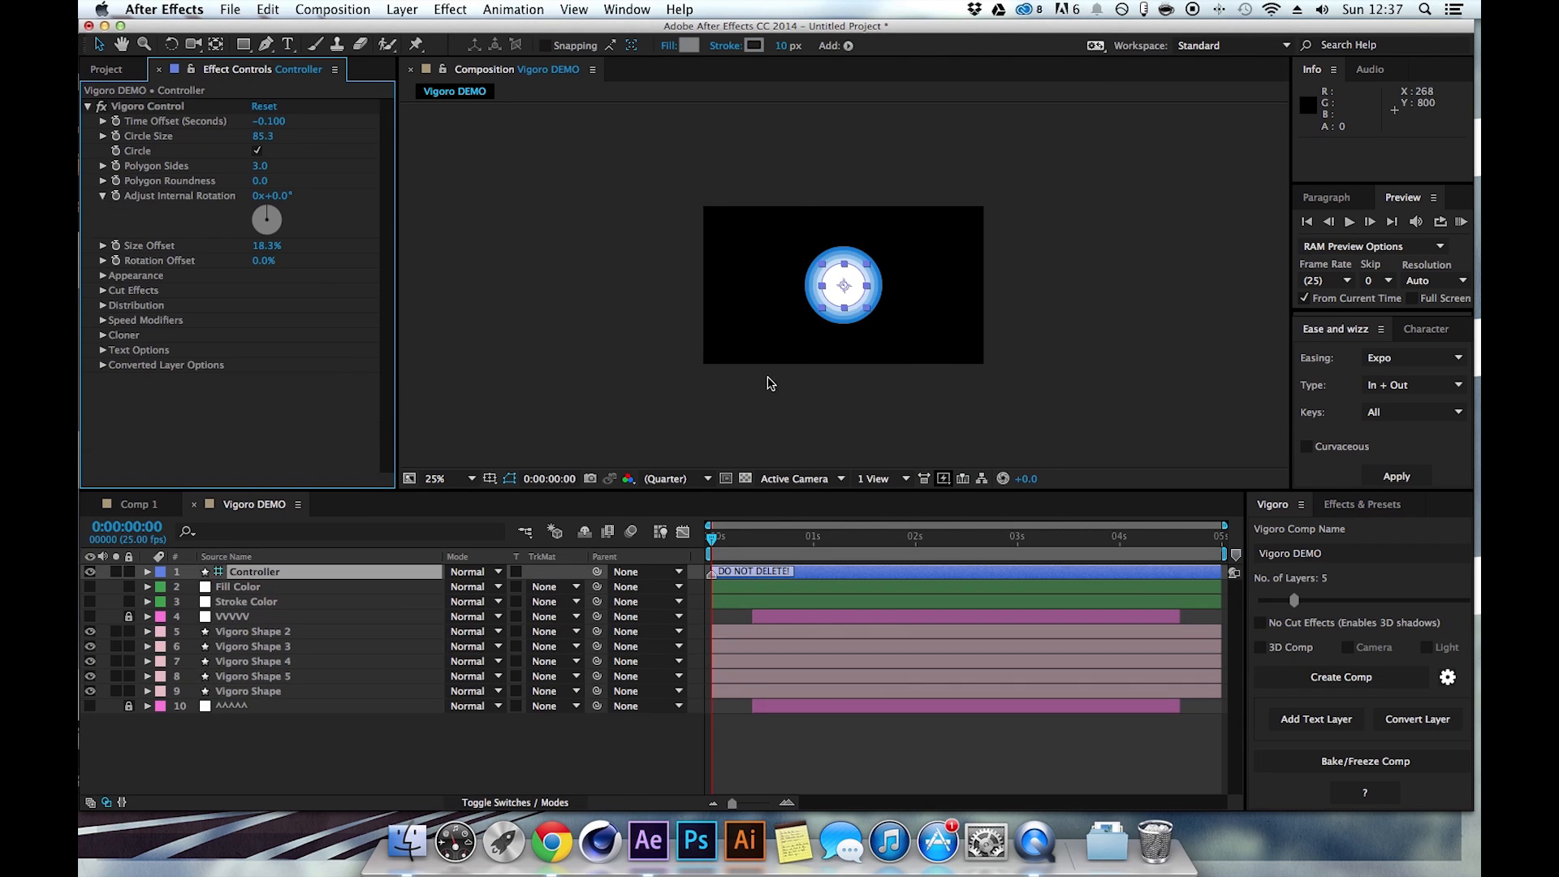
{"action": "left_click", "coordinate": [333, 9]}
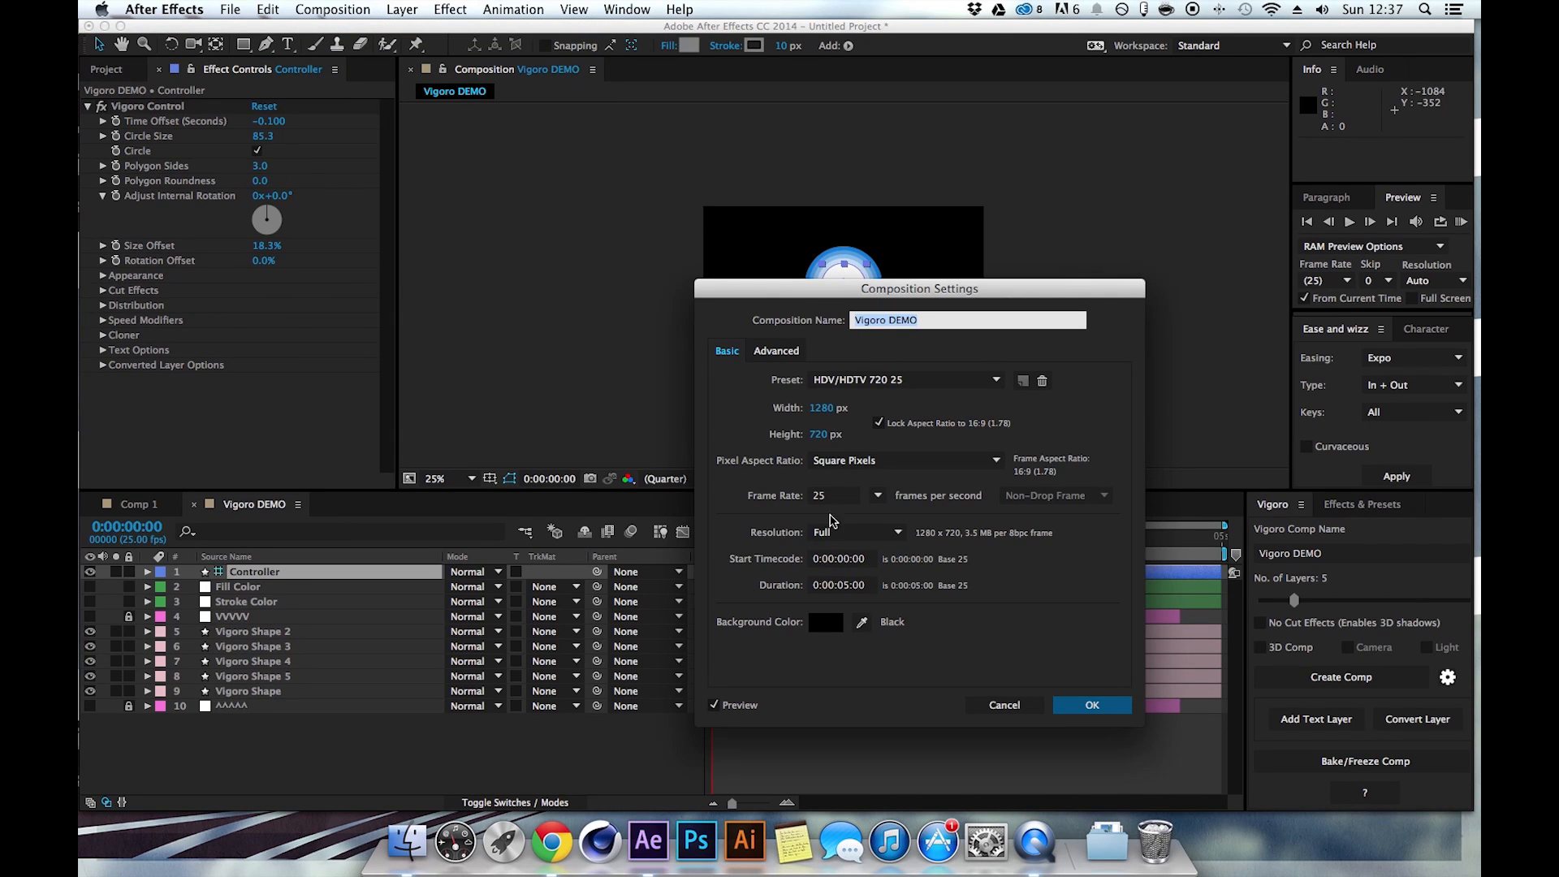
Leave the composition settings without changes and inspect the Vigoro circles at different magnifications.
{"action": "left_click", "coordinate": [984, 706]}
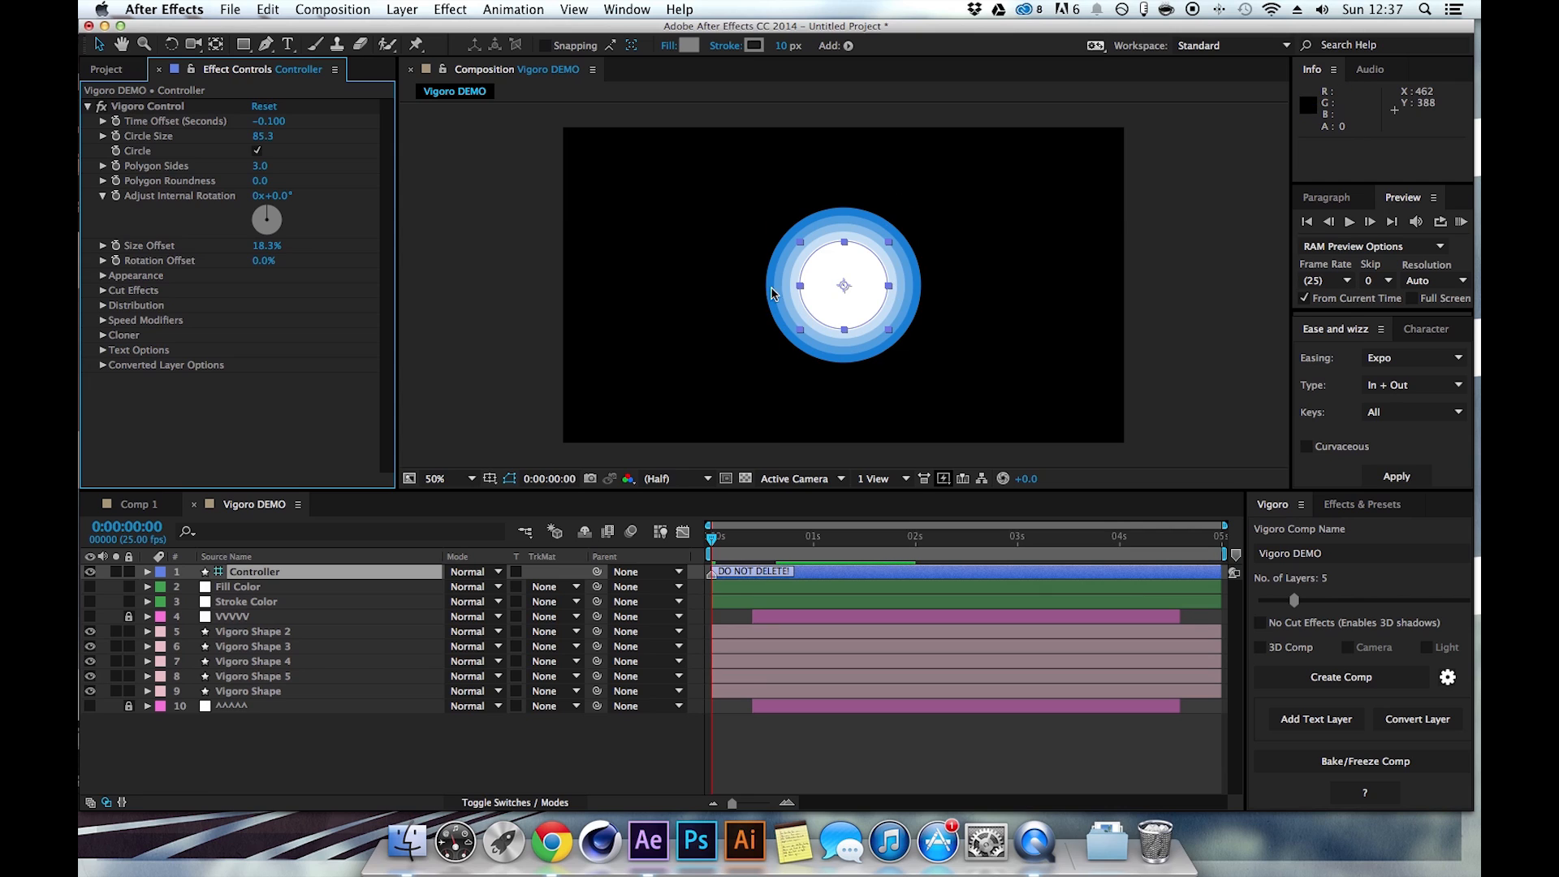
{"action": "key", "text": "slash"}
{"action": "key", "text": "comma"}
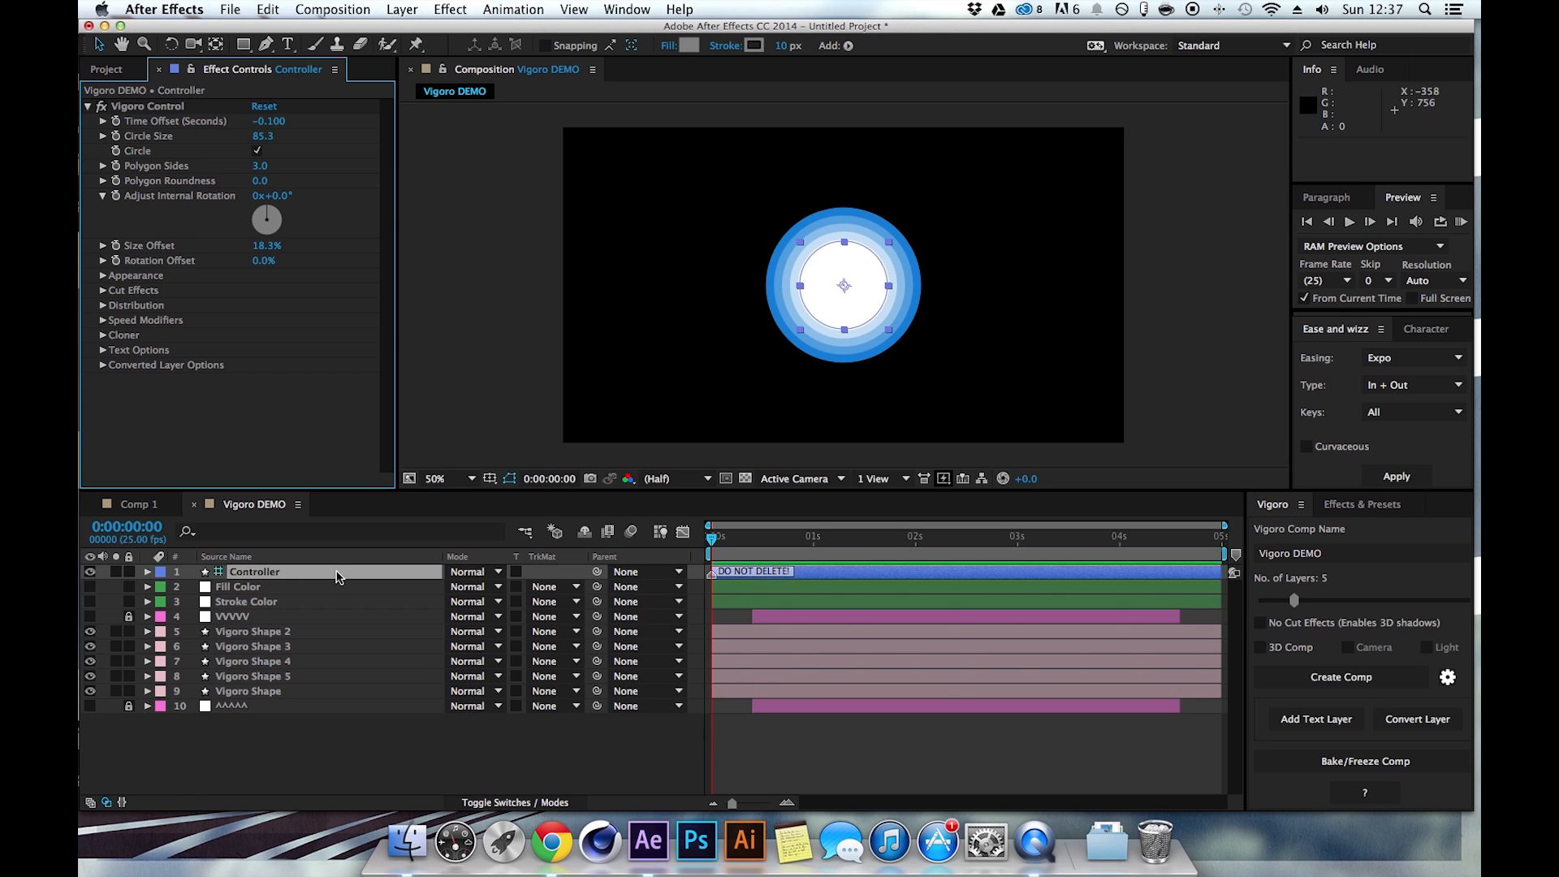
{"action": "key", "text": "slash"}
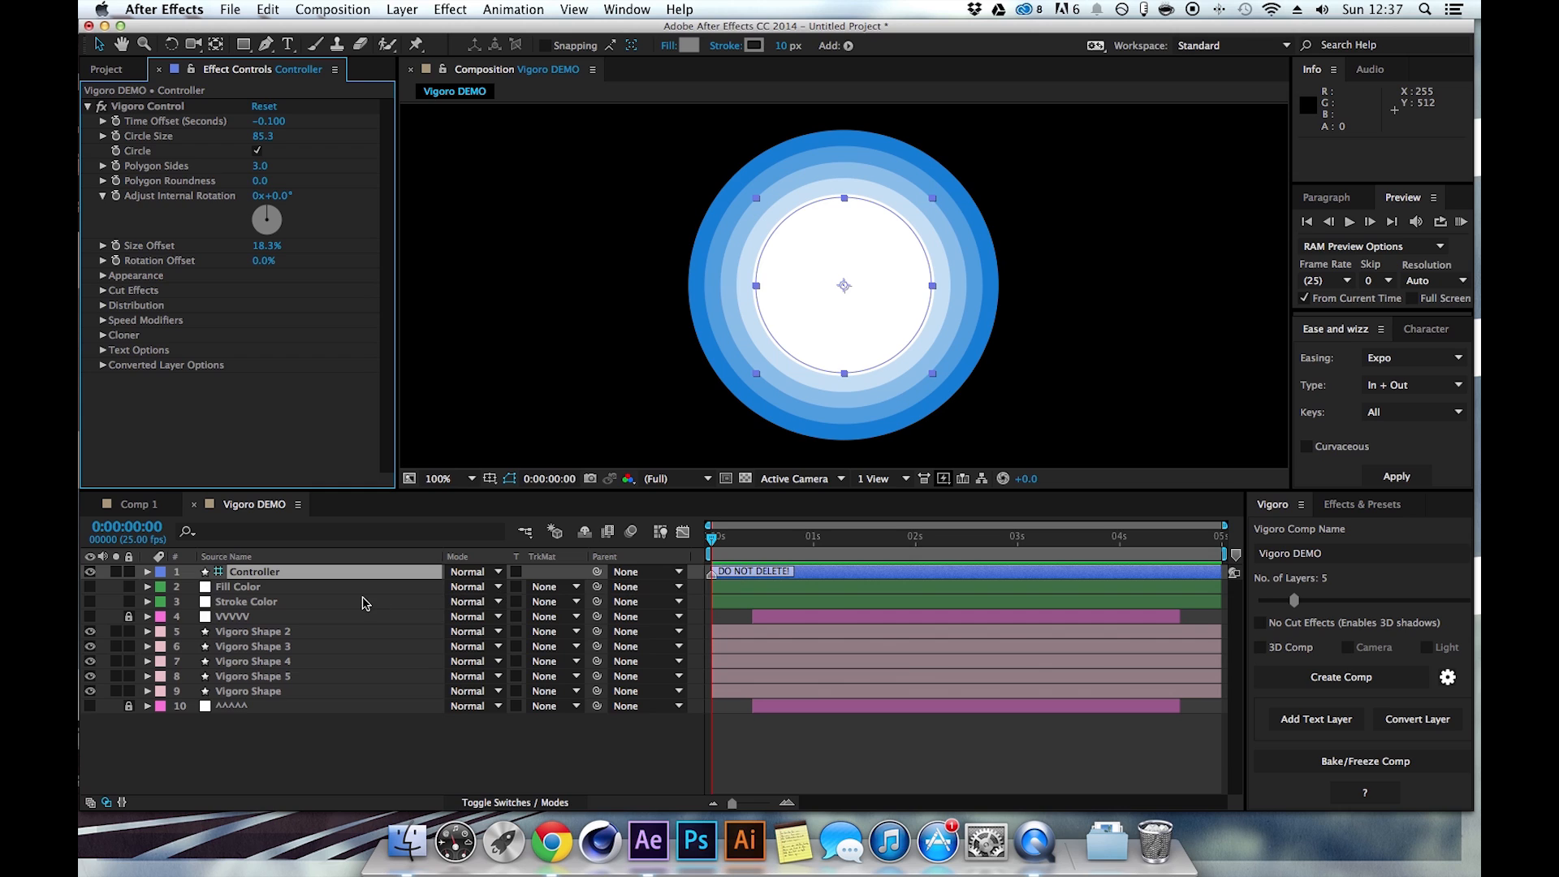
Inspect the Fill Color and Stroke Color layers, temporarily showing Fill Color to view its 4-Color Gradient before hiding it again.
{"action": "left_click", "coordinate": [244, 587]}
{"action": "left_click", "coordinate": [244, 605]}
{"action": "left_click", "coordinate": [249, 591]}
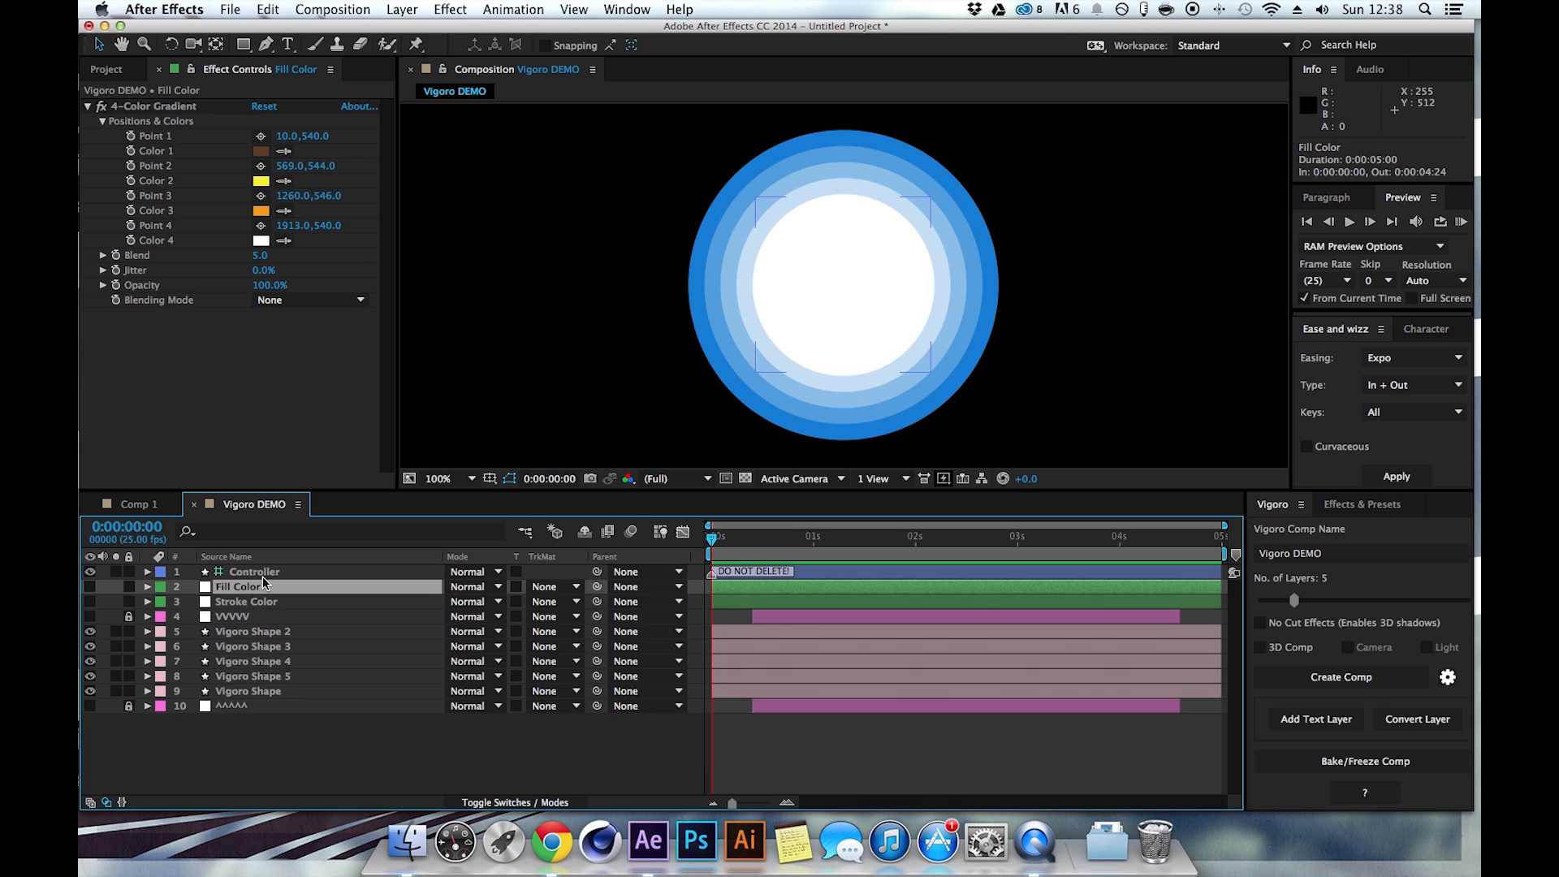
{"action": "left_click", "coordinate": [92, 585]}
{"action": "key", "text": "comma"}
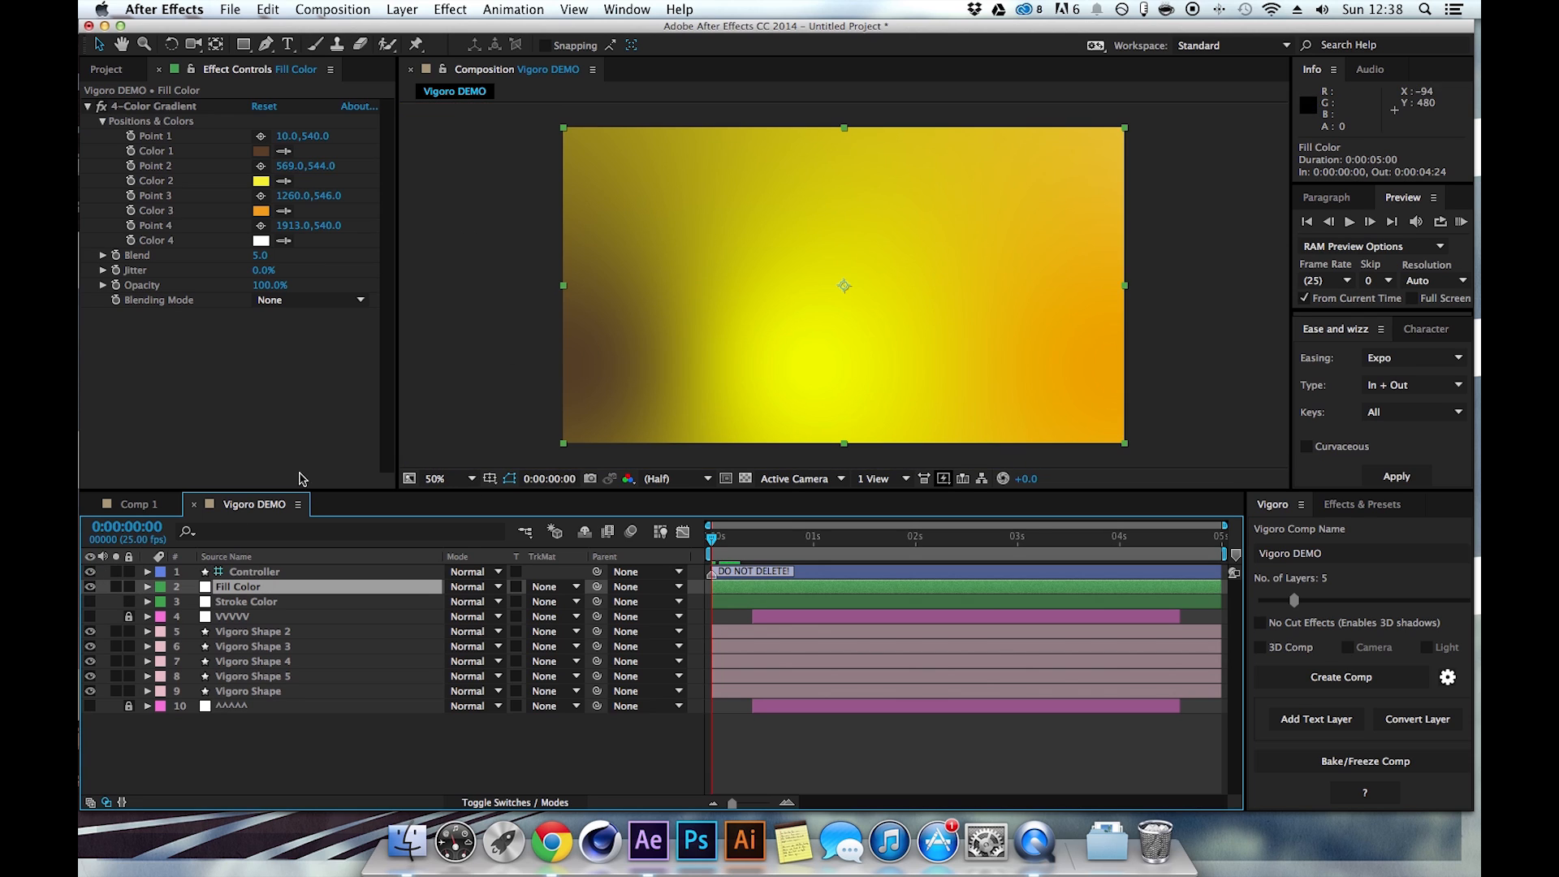
{"action": "left_click", "coordinate": [91, 585]}
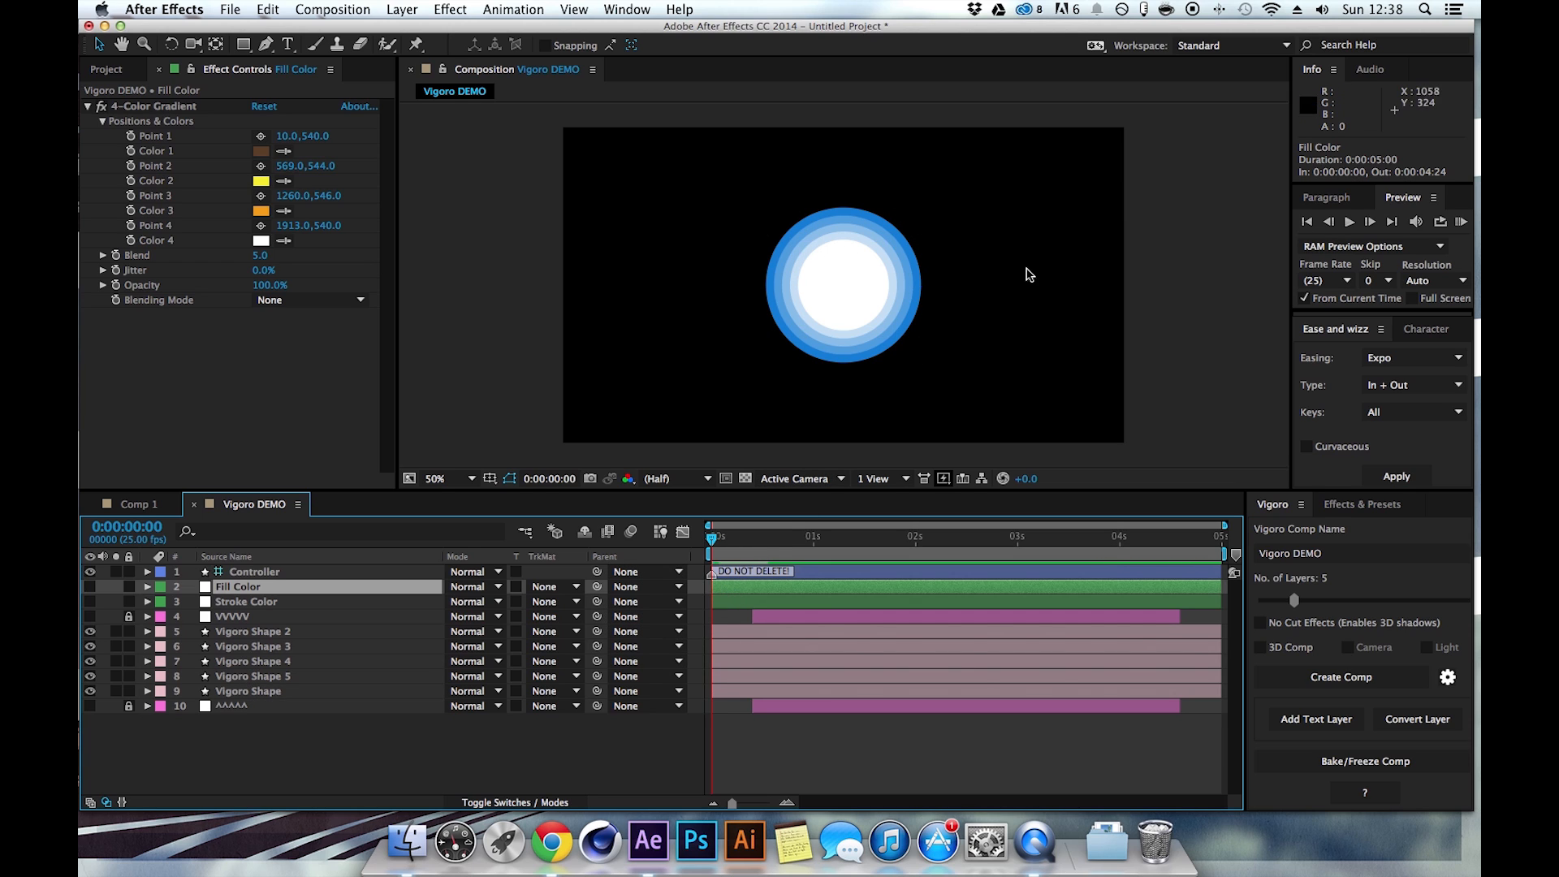
Duplicate the Vigoro Shape 2 layer twice and look closely at the added rings.
{"action": "left_click", "coordinate": [248, 634]}
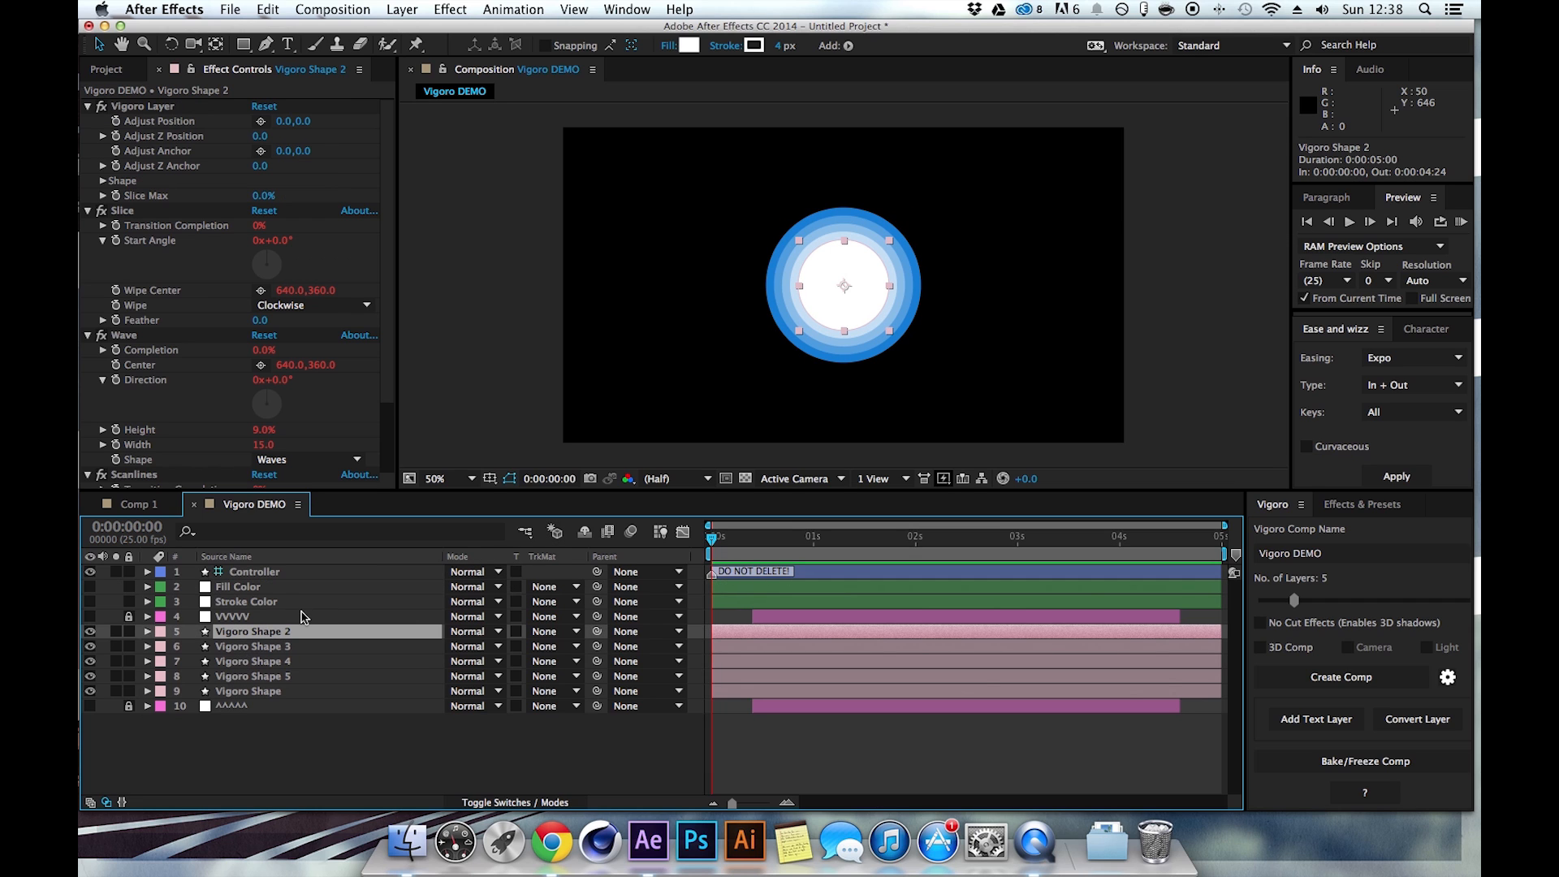
{"action": "key", "text": "super+d"}
{"action": "key", "text": "super+d"}
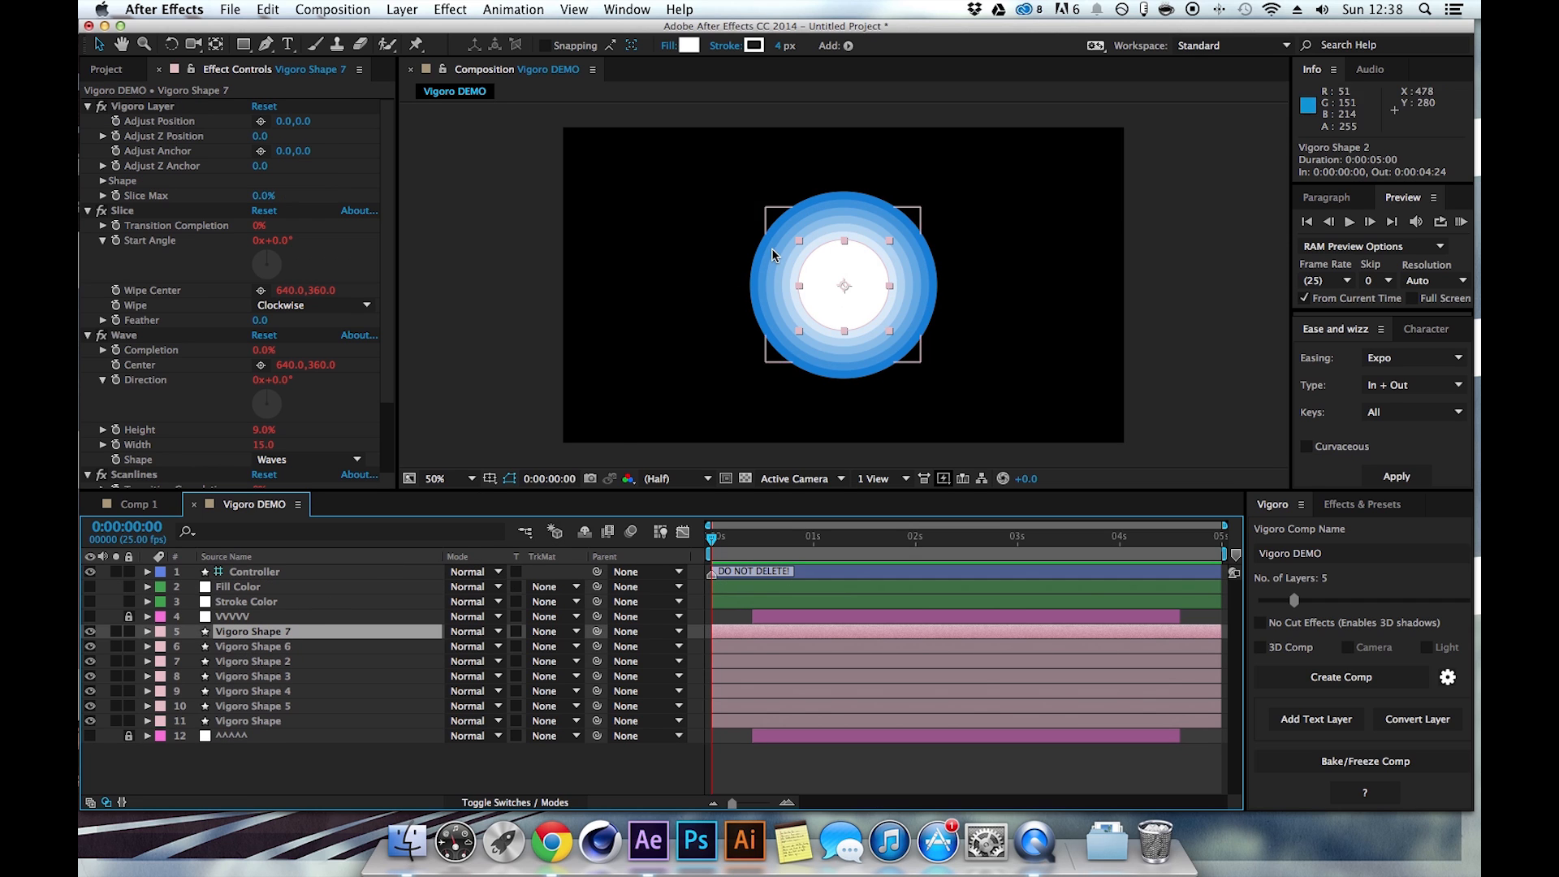
{"action": "key", "text": "period"}
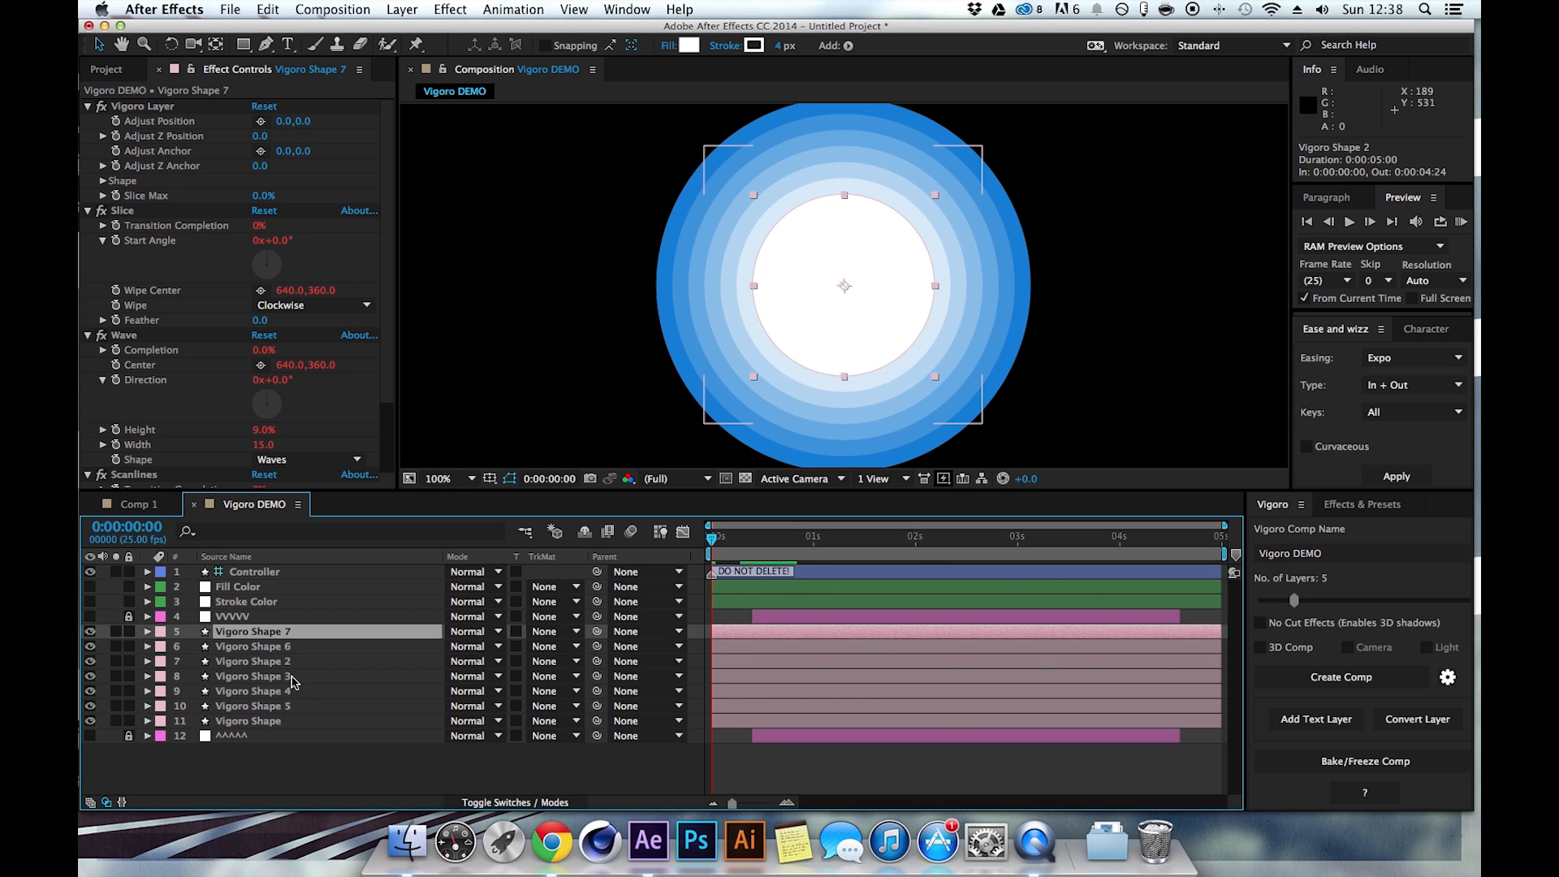
Undo both duplications of the Vigoro Shape 2 layer.
{"action": "key", "text": "super+z"}
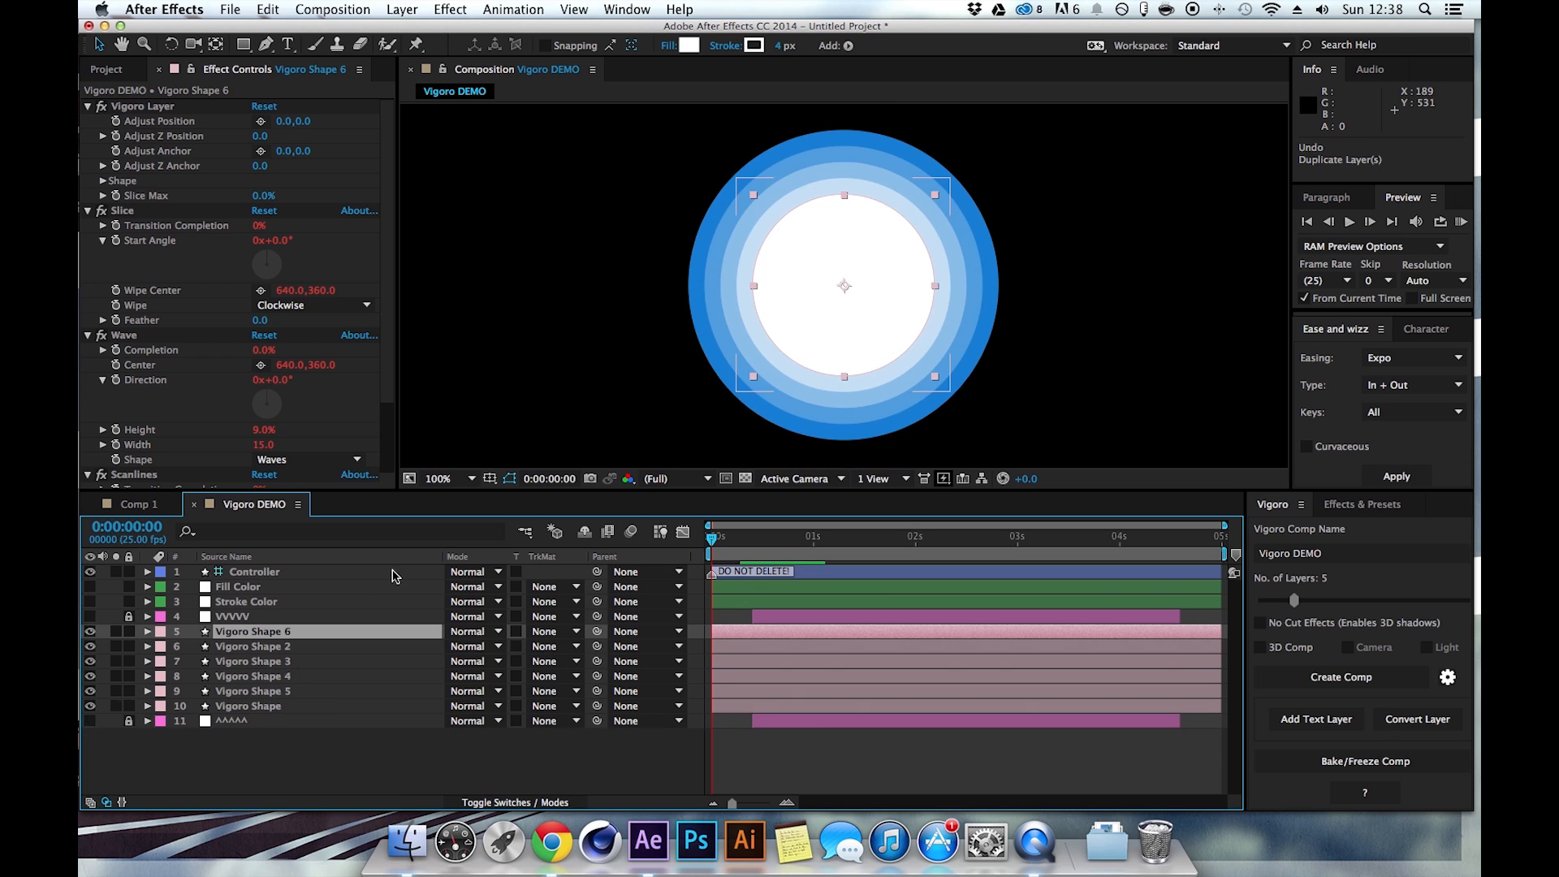
{"action": "key", "text": "super+z"}
{"action": "key", "text": "comma"}
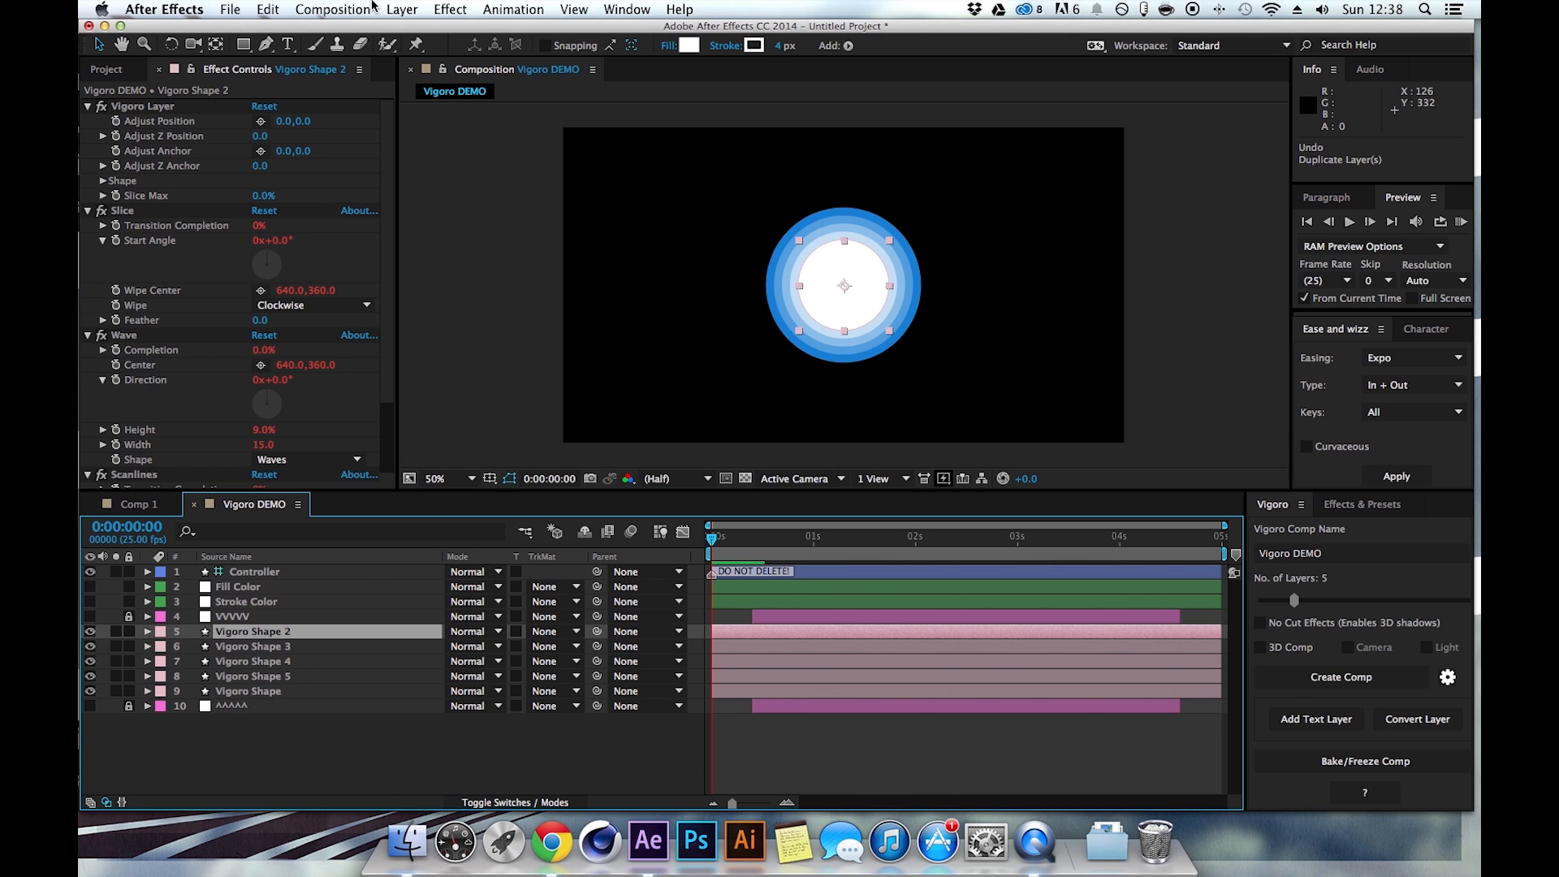
Create a 1280 x 720 px solid in red (E70C0C) above the Vigoro Shape 2 layer.
{"action": "left_click", "coordinate": [402, 9]}
{"action": "mouse_move", "coordinate": [548, 30]}
{"action": "left_click", "coordinate": [659, 52]}
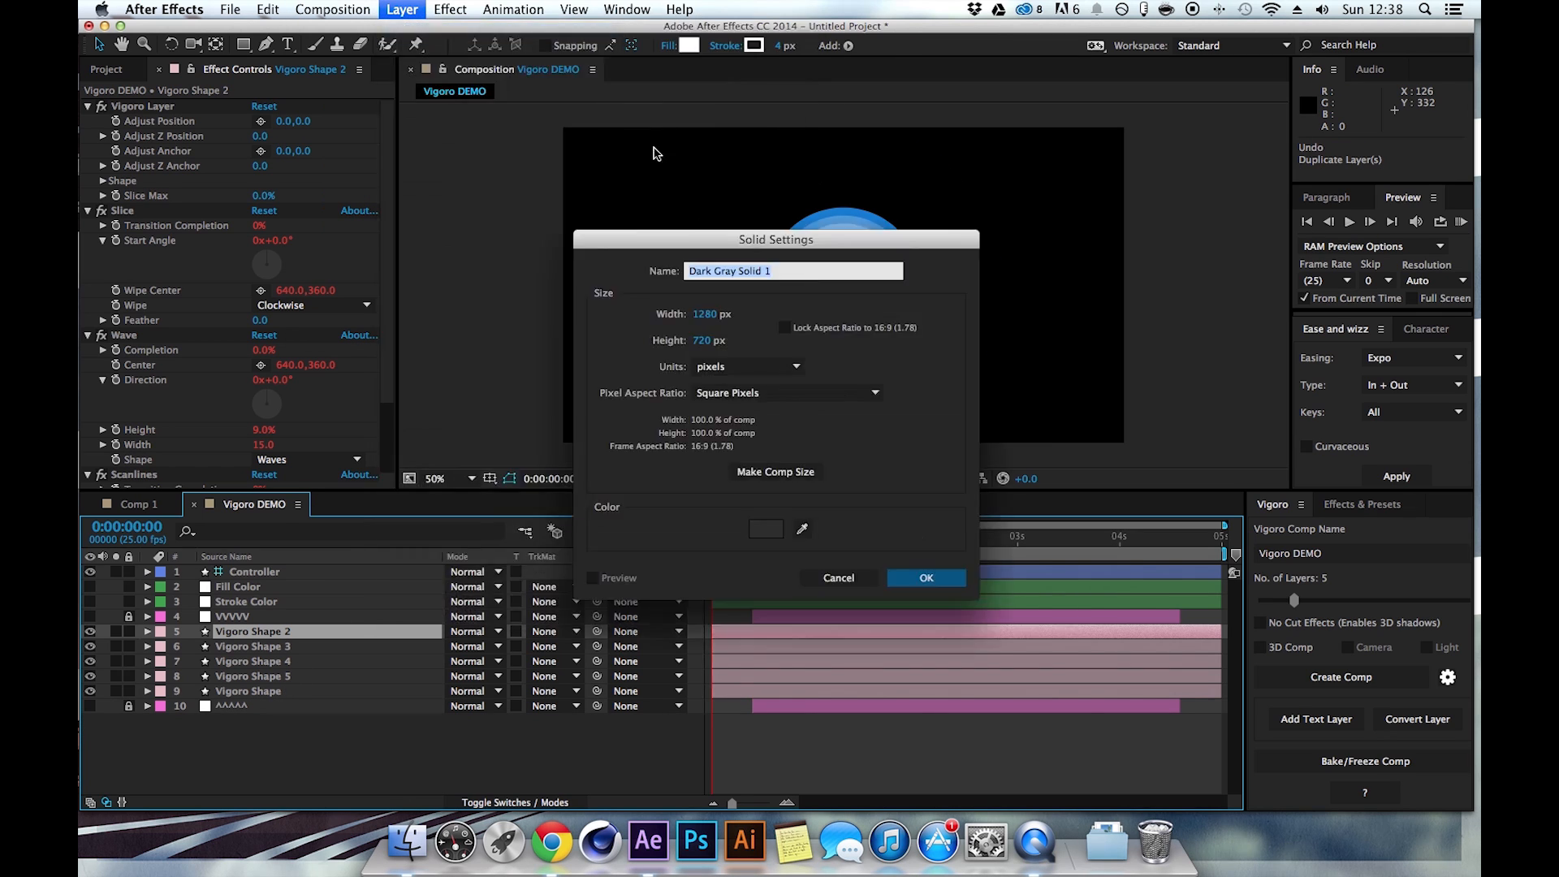
{"action": "left_click", "coordinate": [756, 528]}
{"action": "left_click", "coordinate": [914, 435]}
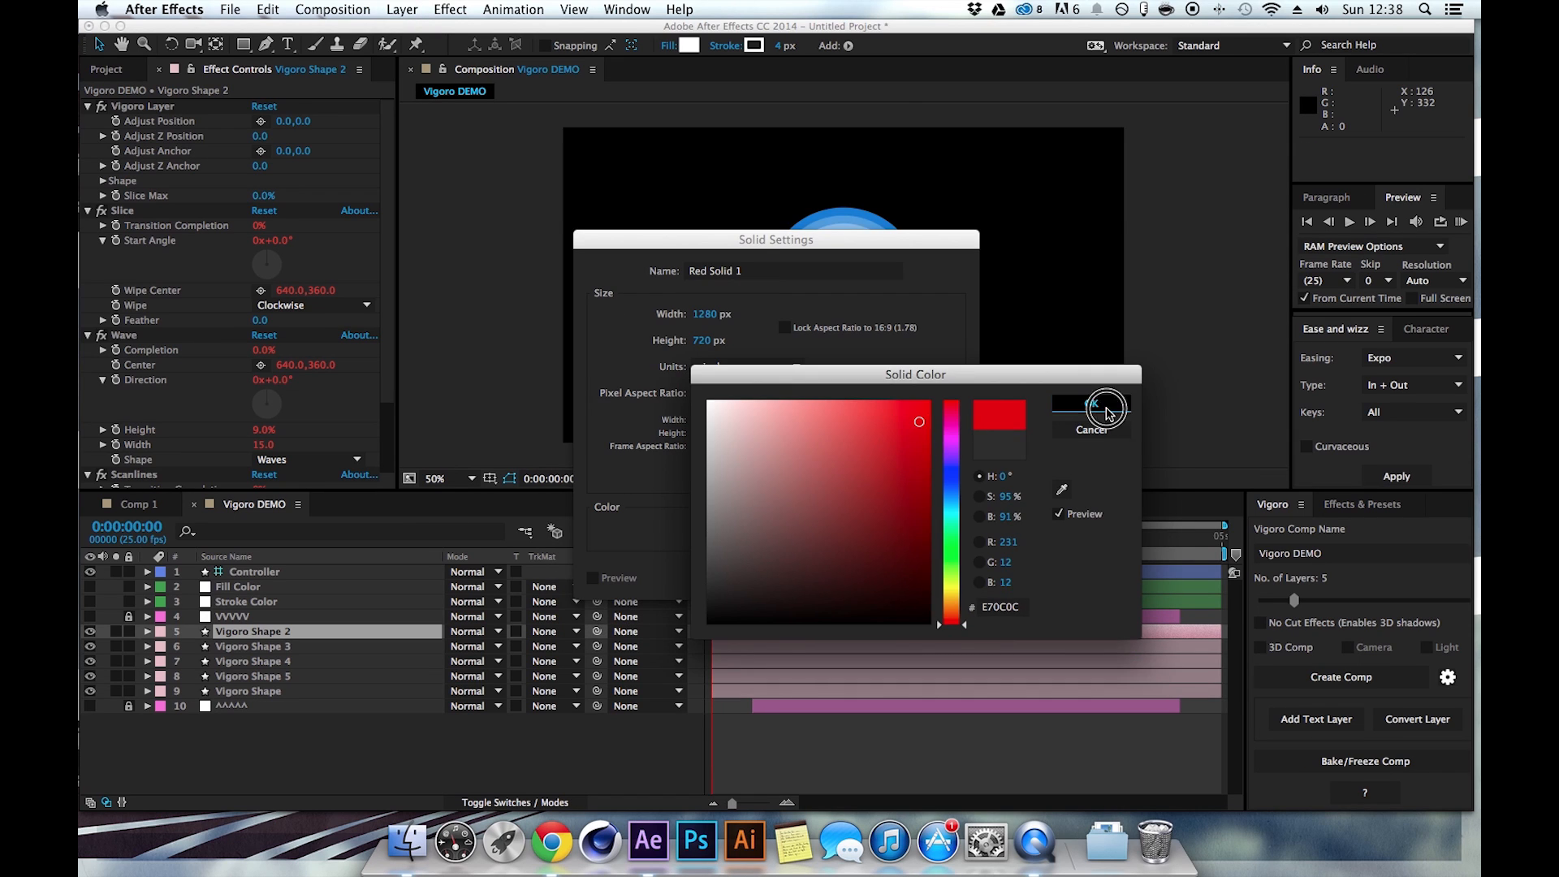
{"action": "left_click", "coordinate": [1090, 406]}
{"action": "left_click", "coordinate": [907, 570]}
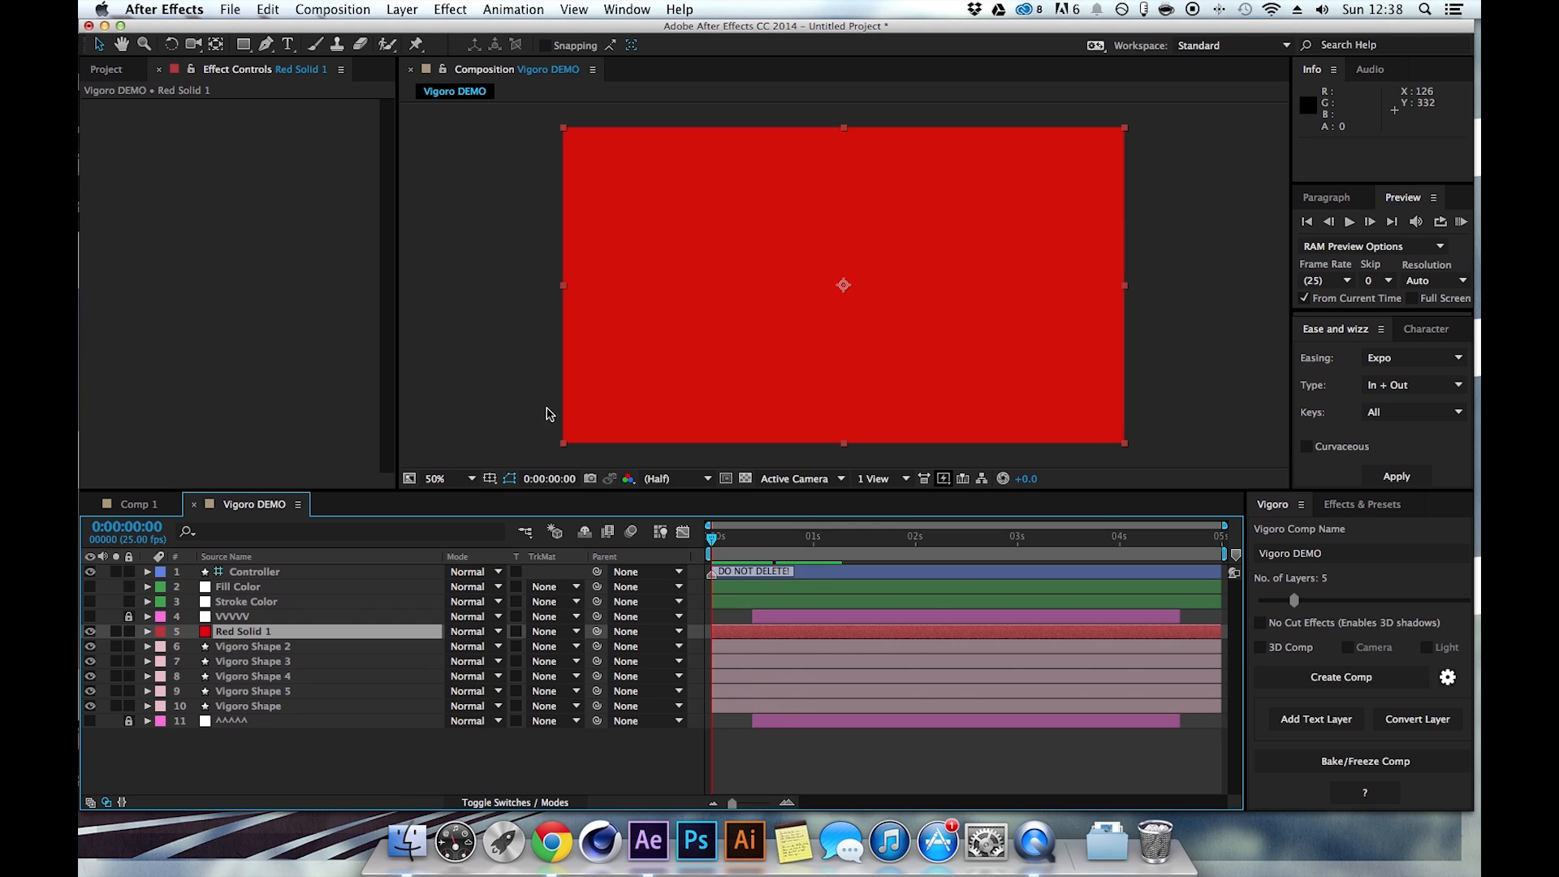
Move the red solid below the ^^^^^ marker layer, and return it to directly above Vigoro Shape 2.
{"action": "left_click", "coordinate": [257, 635]}
{"action": "left_click_drag", "start_coordinate": [257, 635], "coordinate": [253, 724]}
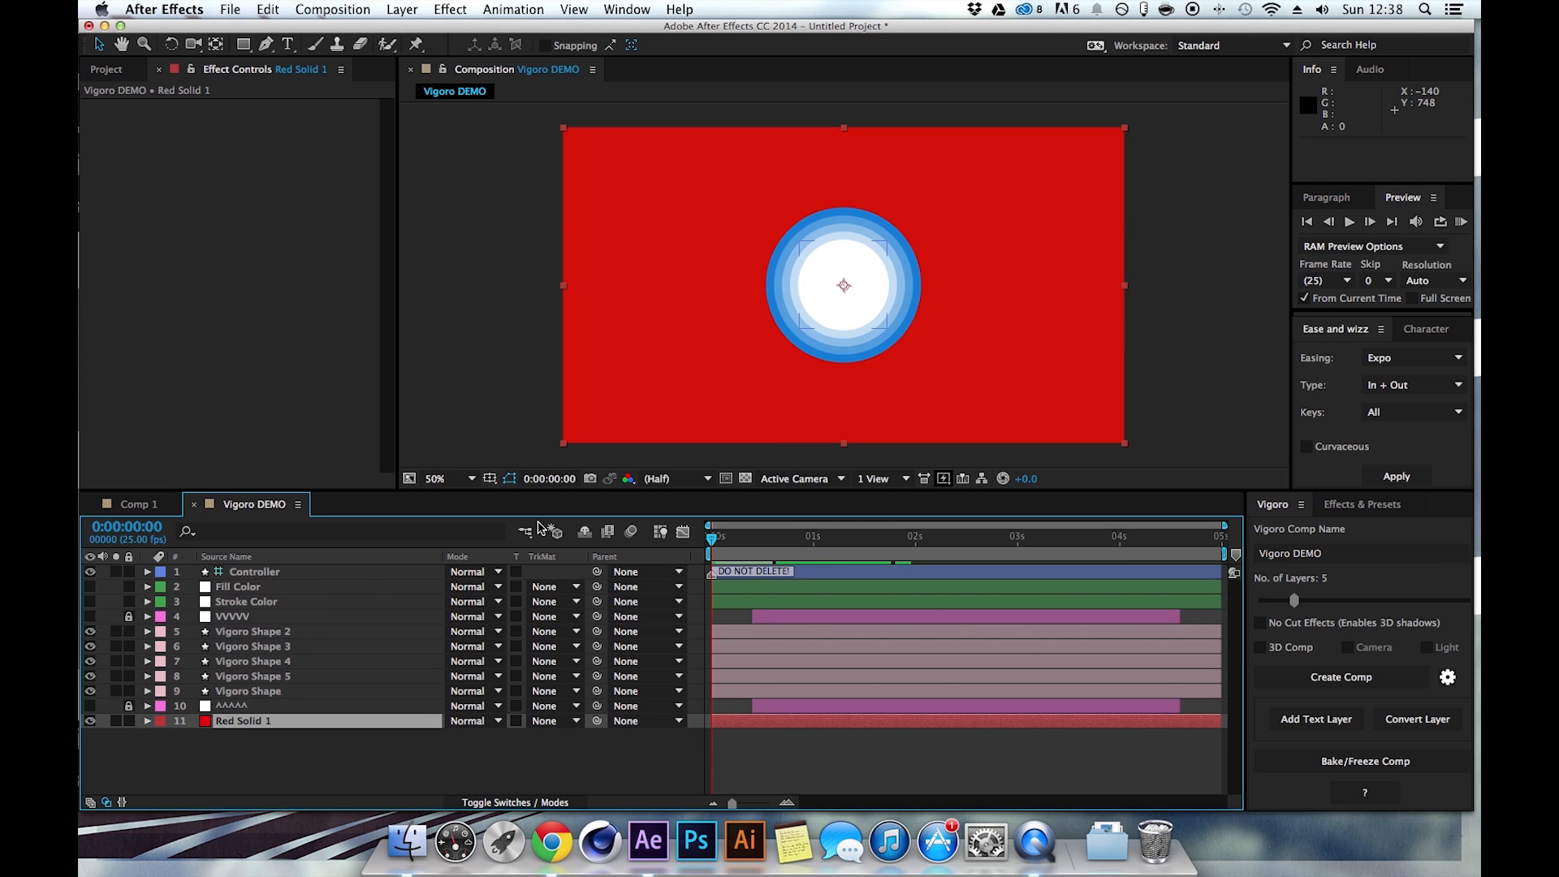
{"action": "left_click", "coordinate": [254, 725]}
{"action": "left_click_drag", "start_coordinate": [254, 725], "coordinate": [257, 632]}
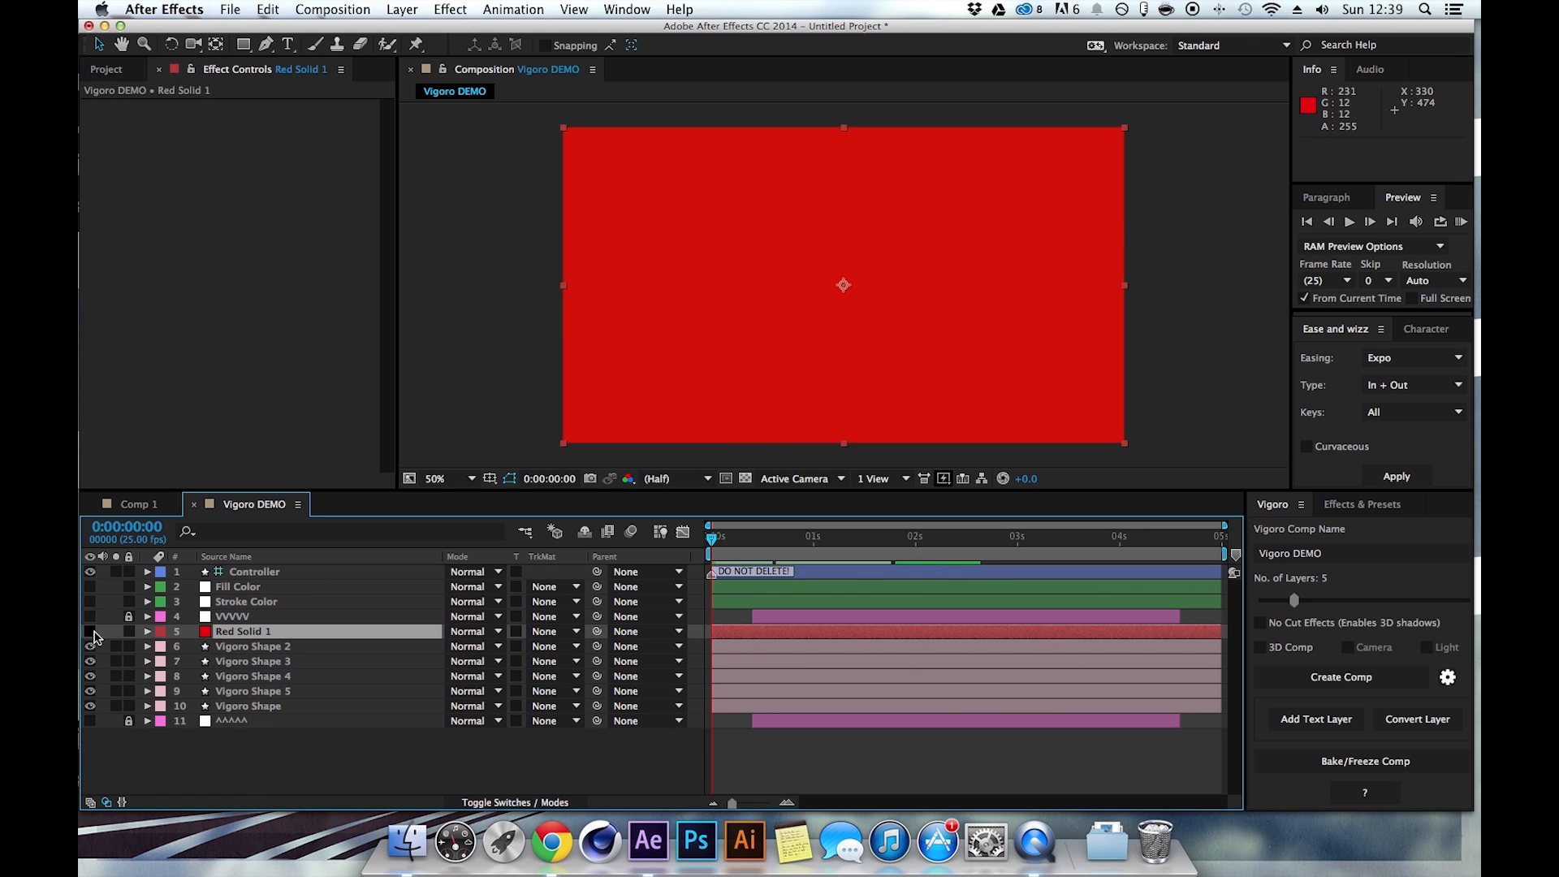
Hide the red solid and move it above the VVVVV marker layer.
{"action": "left_click", "coordinate": [91, 631]}
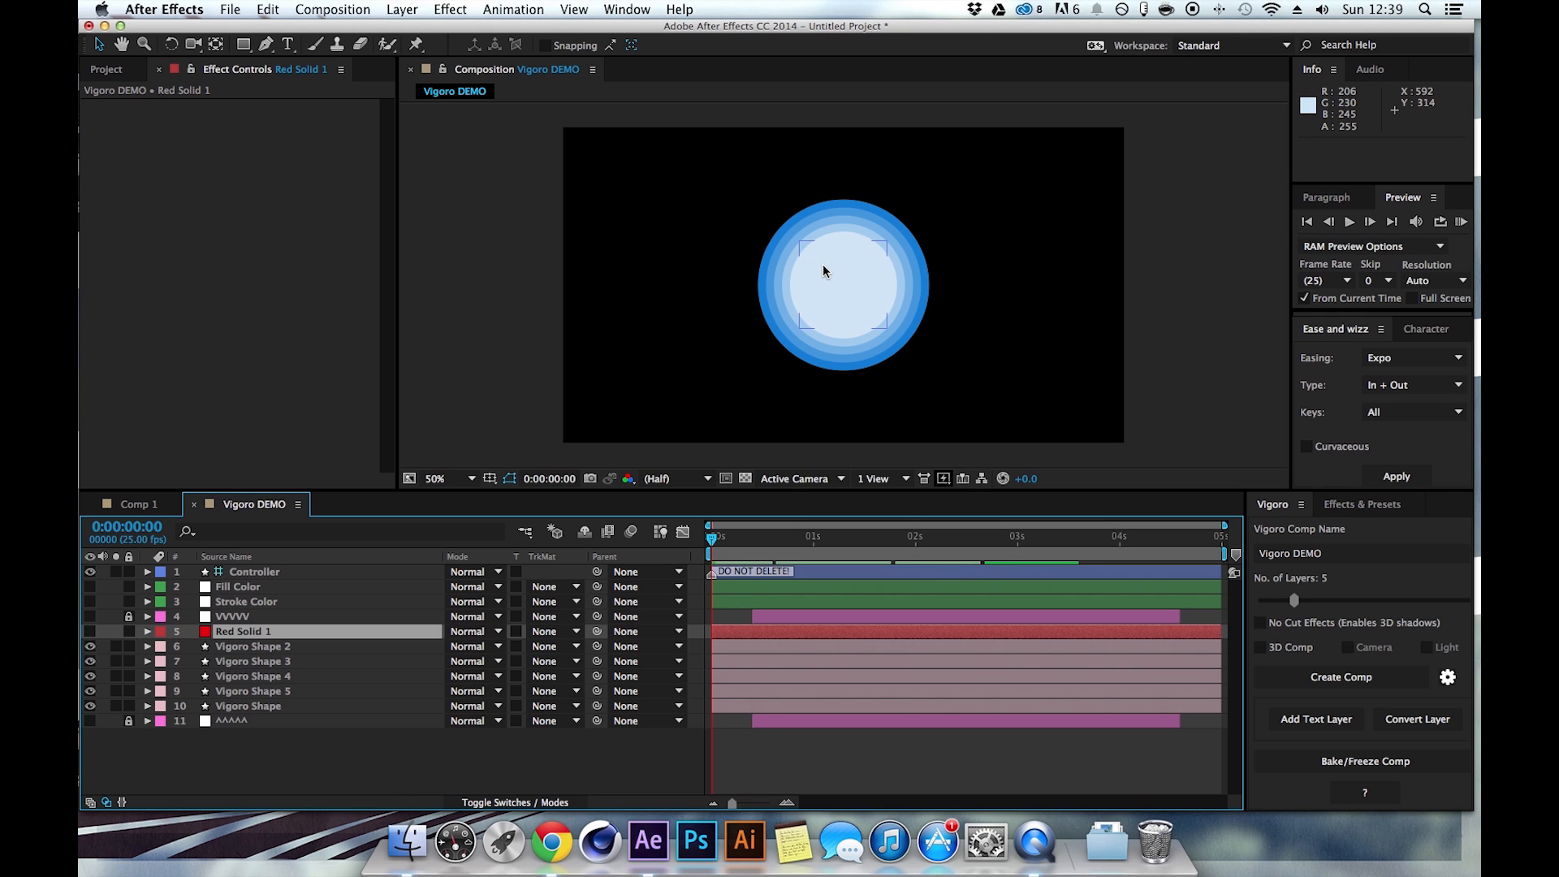
{"action": "key", "text": "period"}
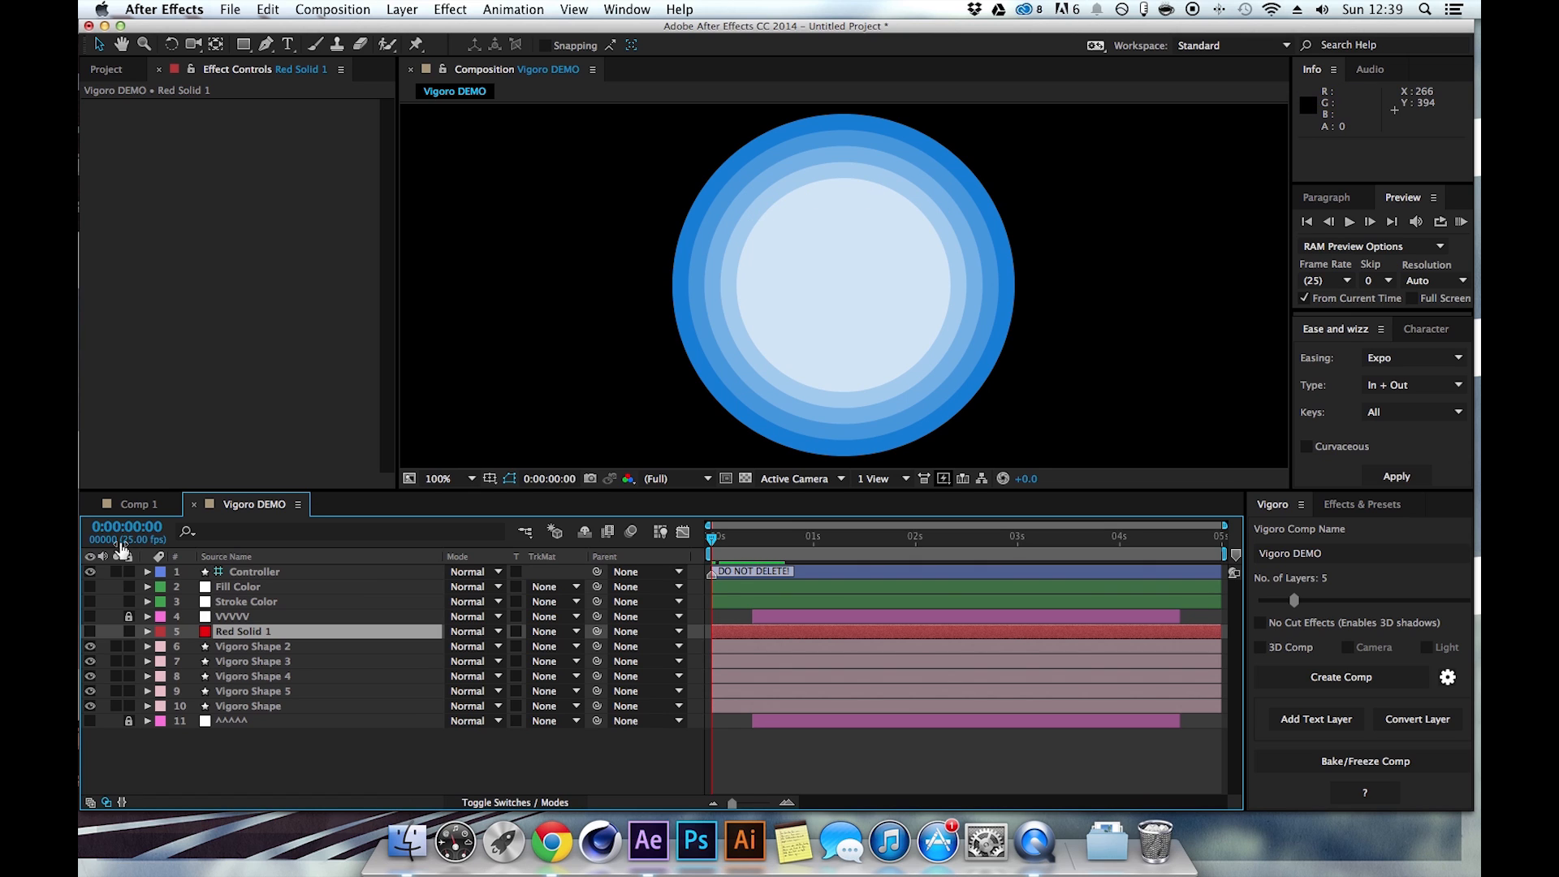
{"action": "left_click_drag", "start_coordinate": [246, 637], "coordinate": [243, 611]}
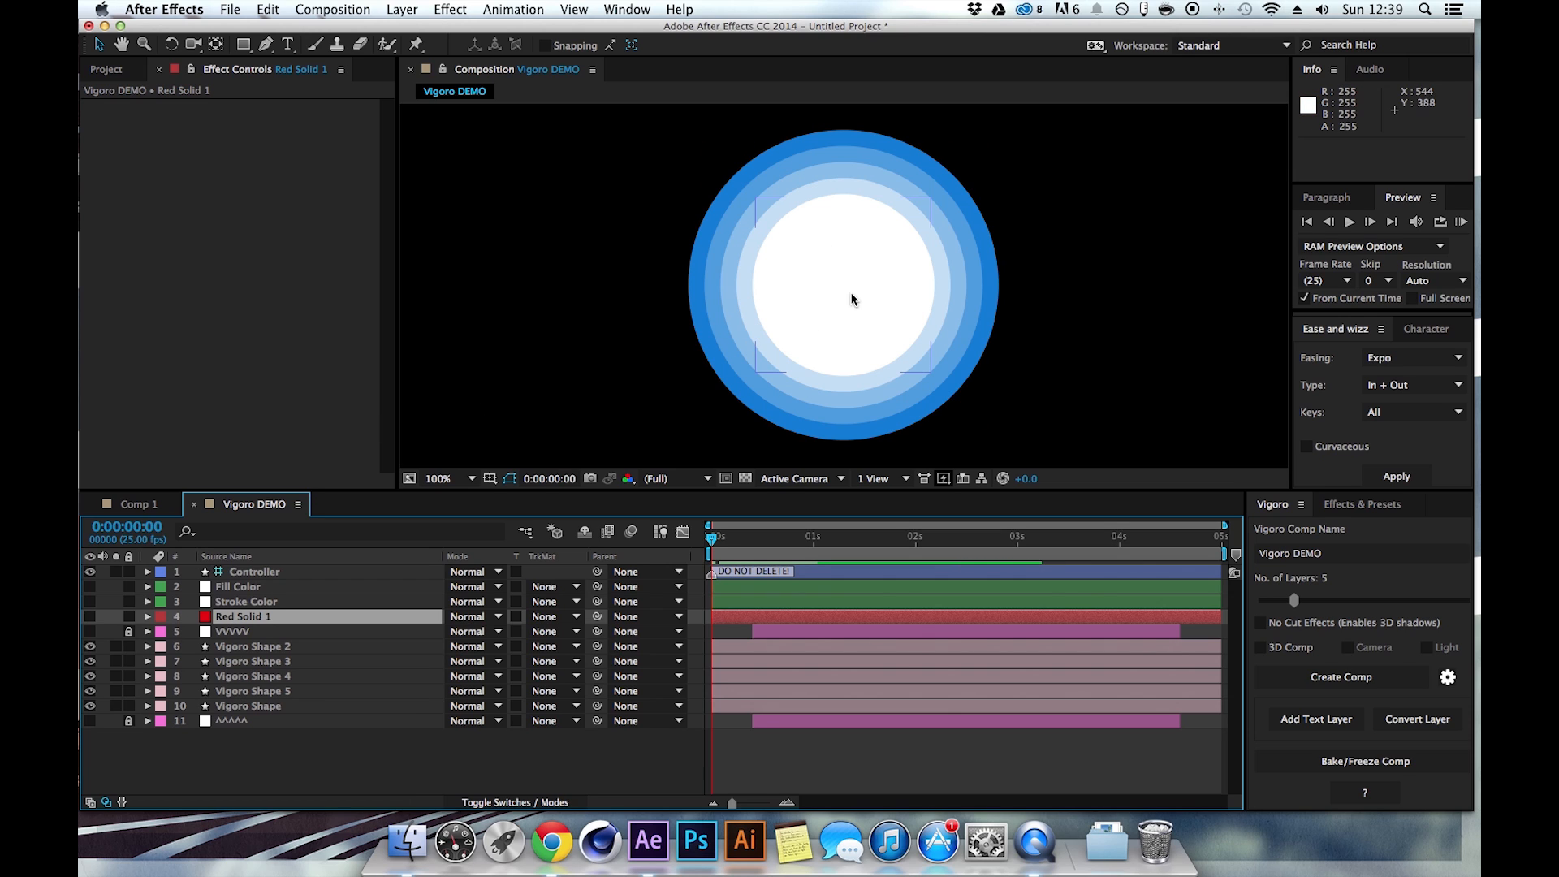
Move the red solid below the ^^^^^ marker layer and delete it.
{"action": "left_click_drag", "start_coordinate": [257, 625], "coordinate": [255, 731]}
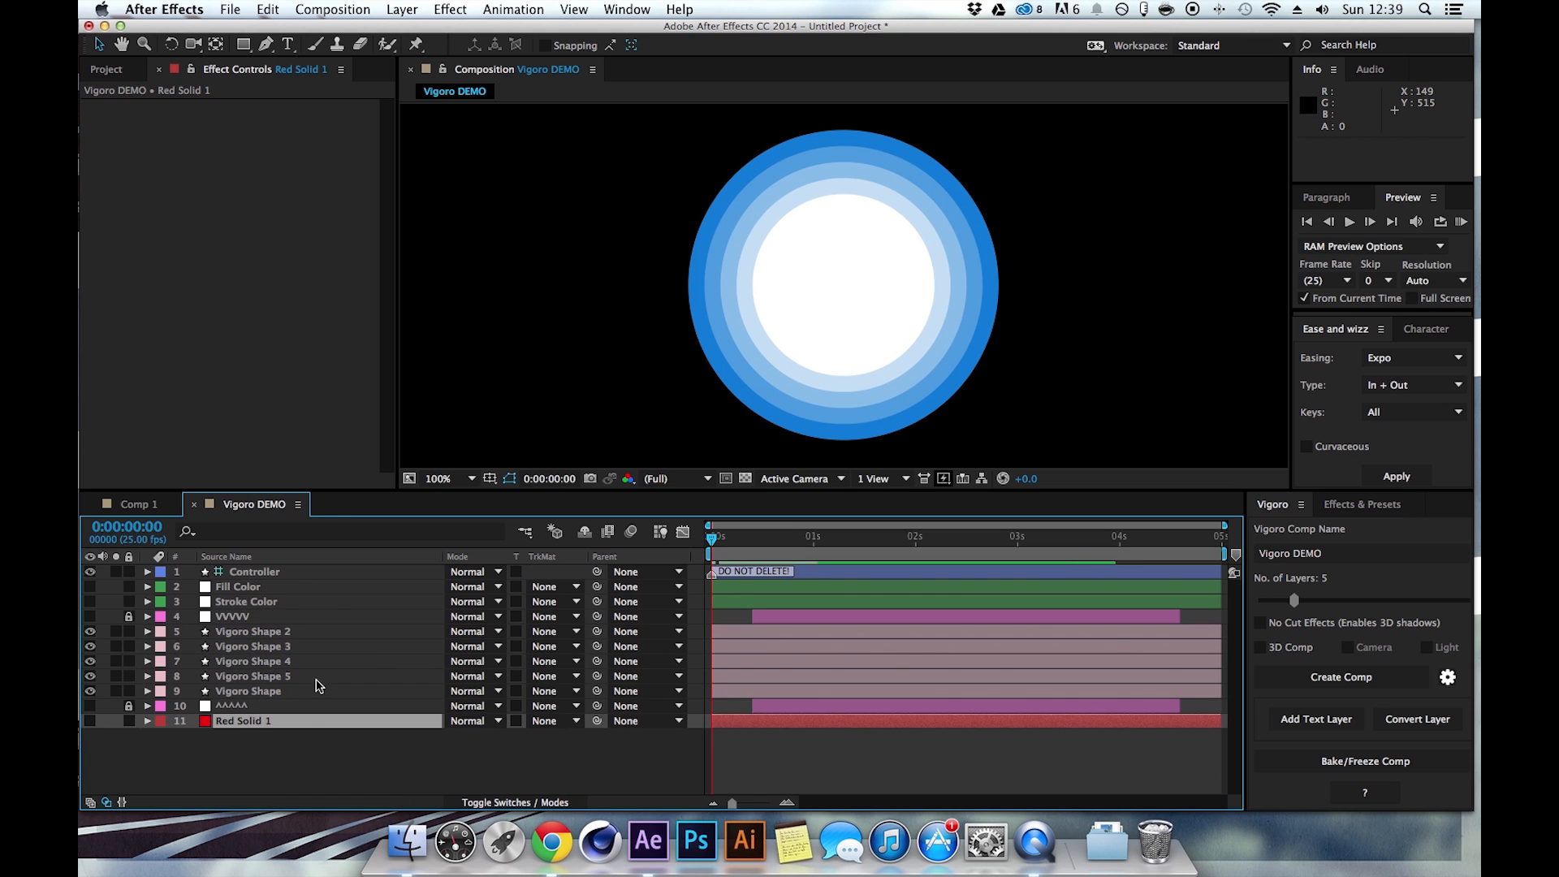
{"action": "key", "text": "Delete"}
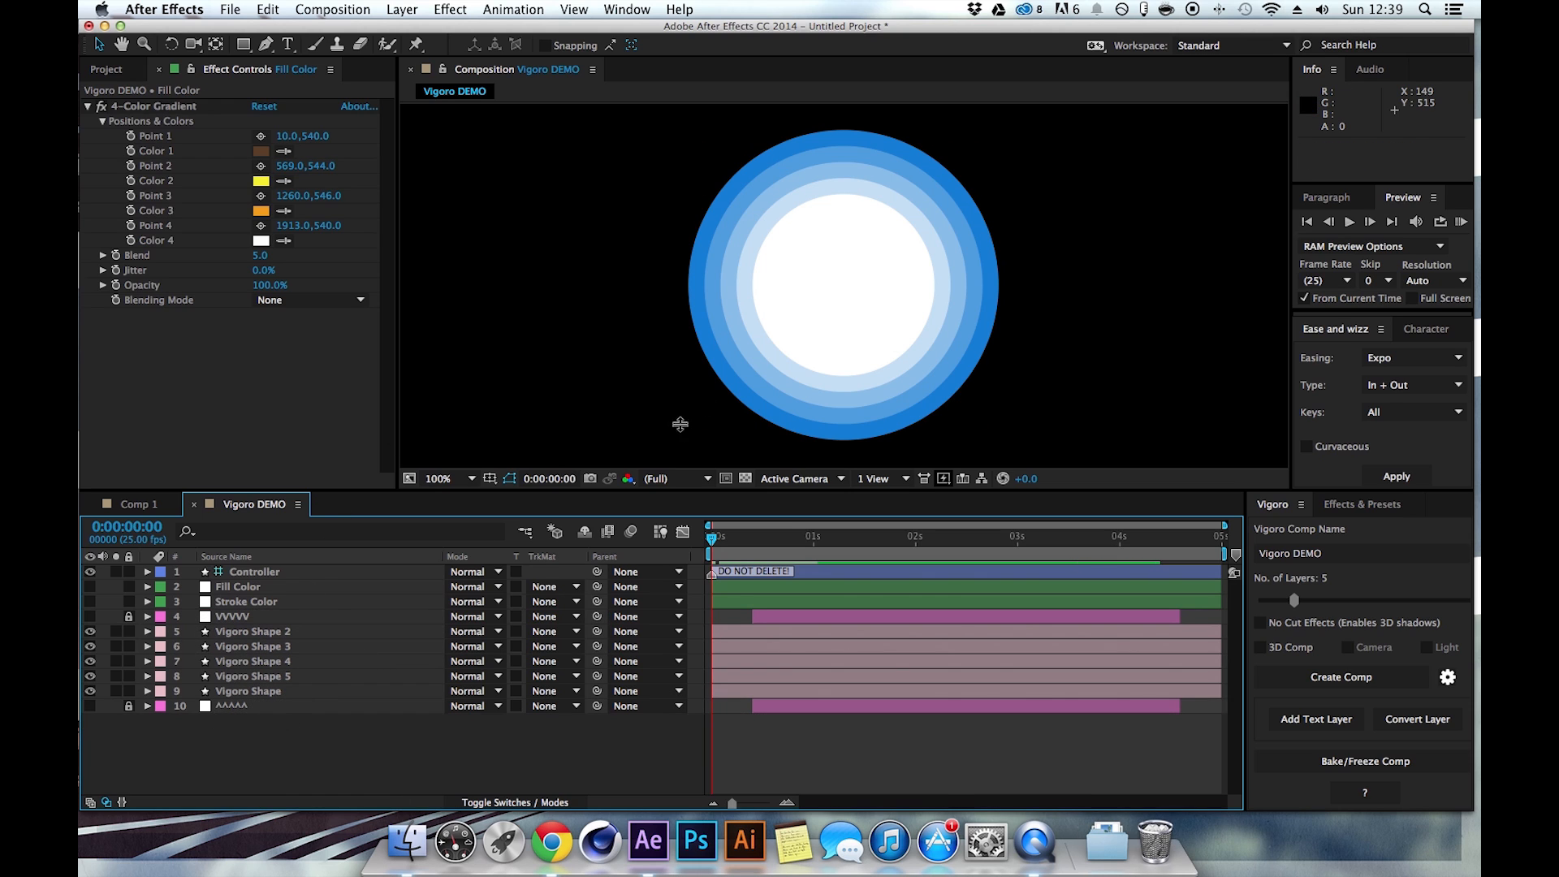
{"action": "key", "text": "comma"}
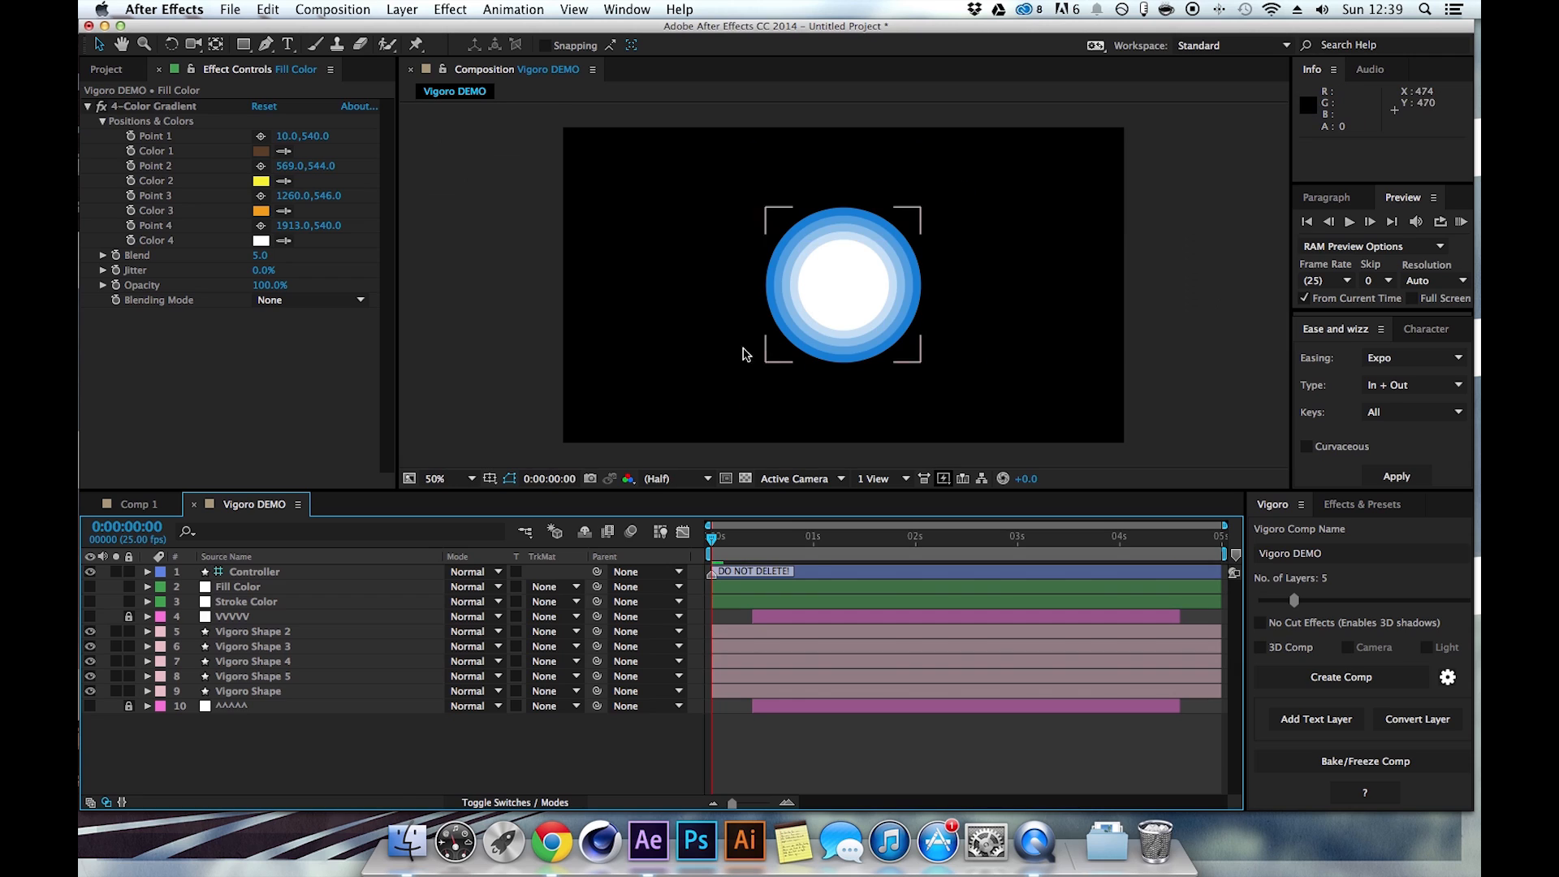
Add a Vigoro text layer directly above Vigoro Shape 2 and check it in the viewer.
{"action": "left_click", "coordinate": [266, 635]}
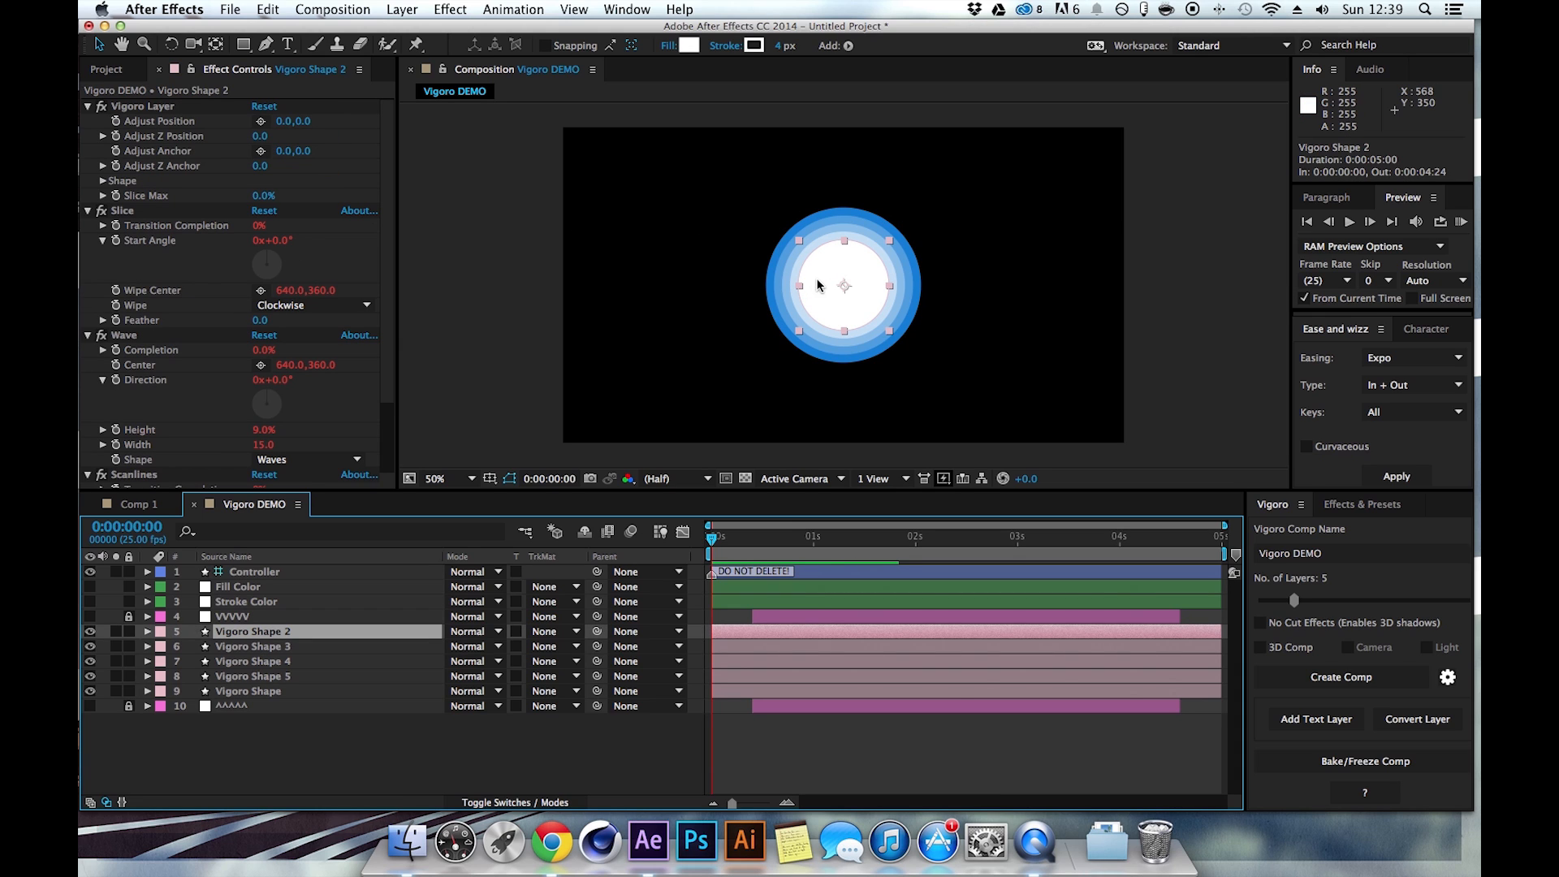
{"action": "key", "text": "slash"}
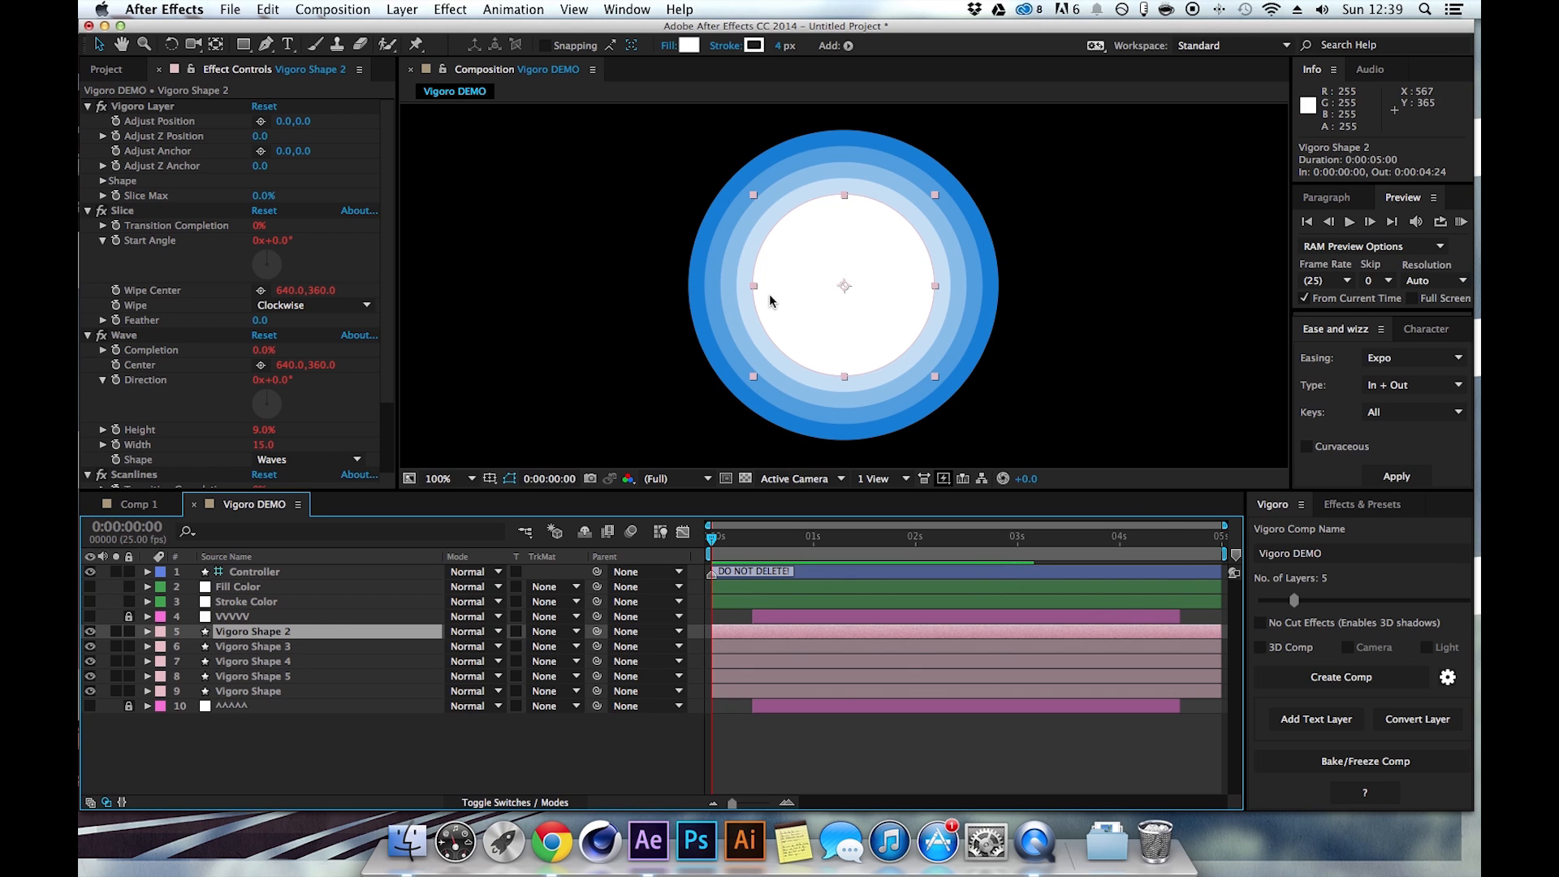
{"action": "key", "text": "comma"}
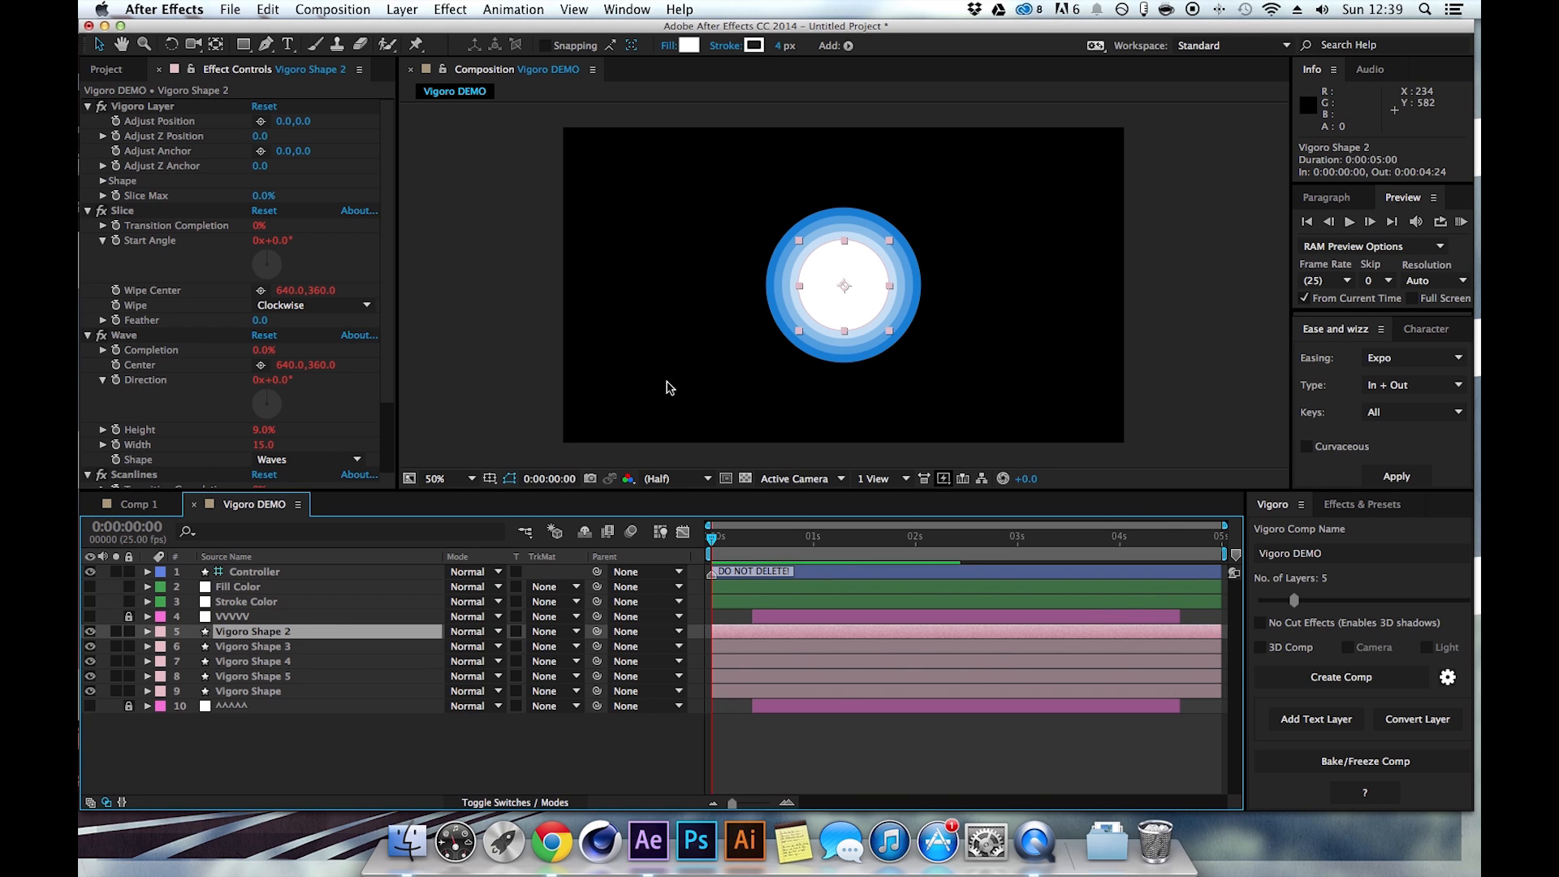
{"action": "left_click", "coordinate": [1309, 720]}
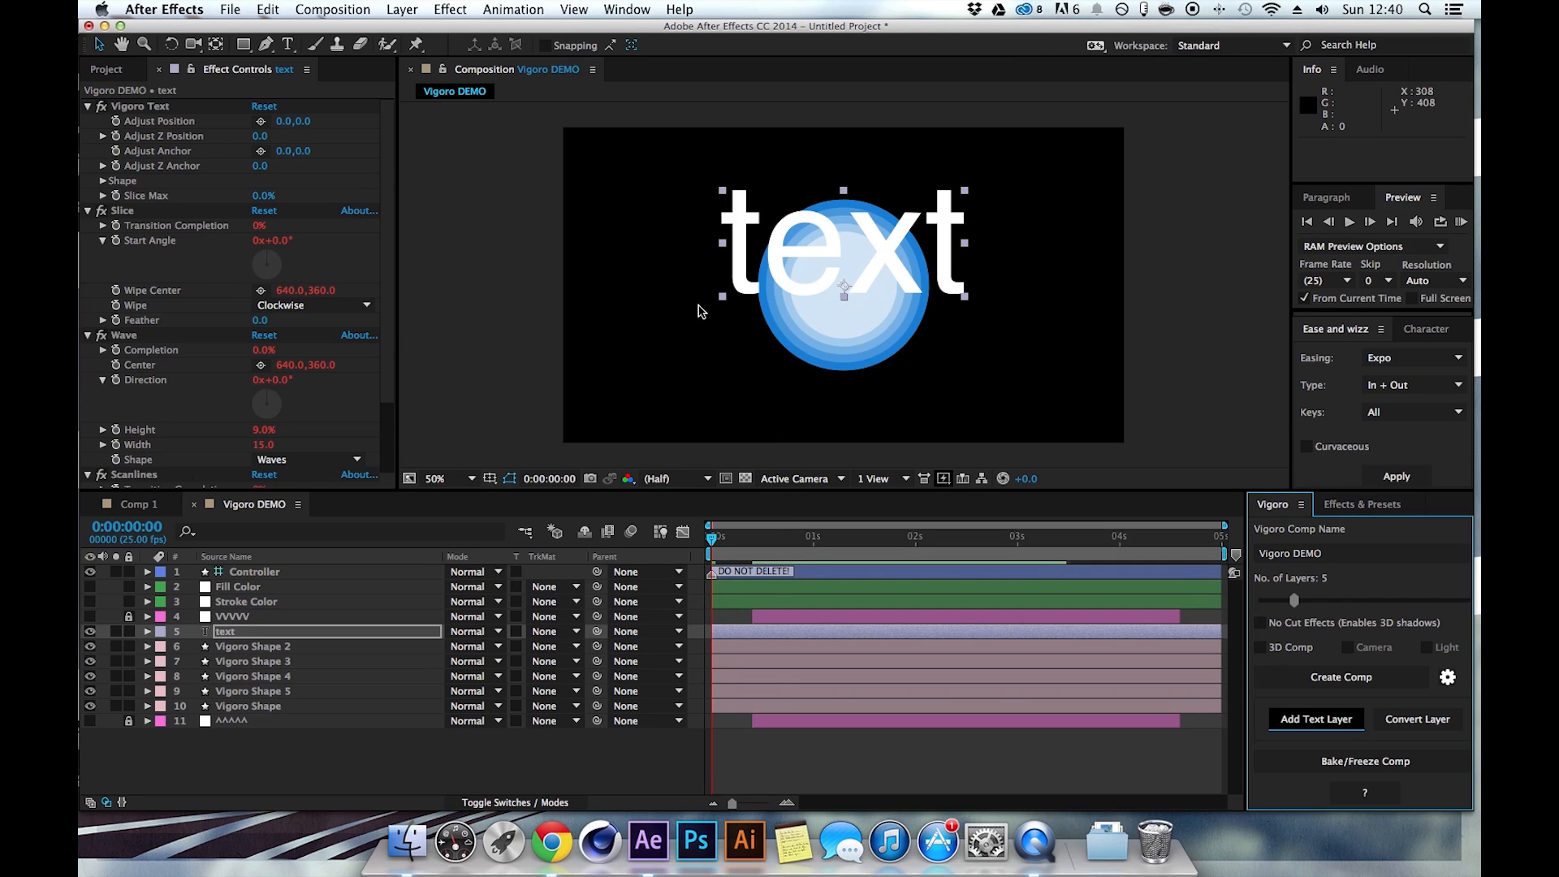
{"action": "key", "text": "/"}
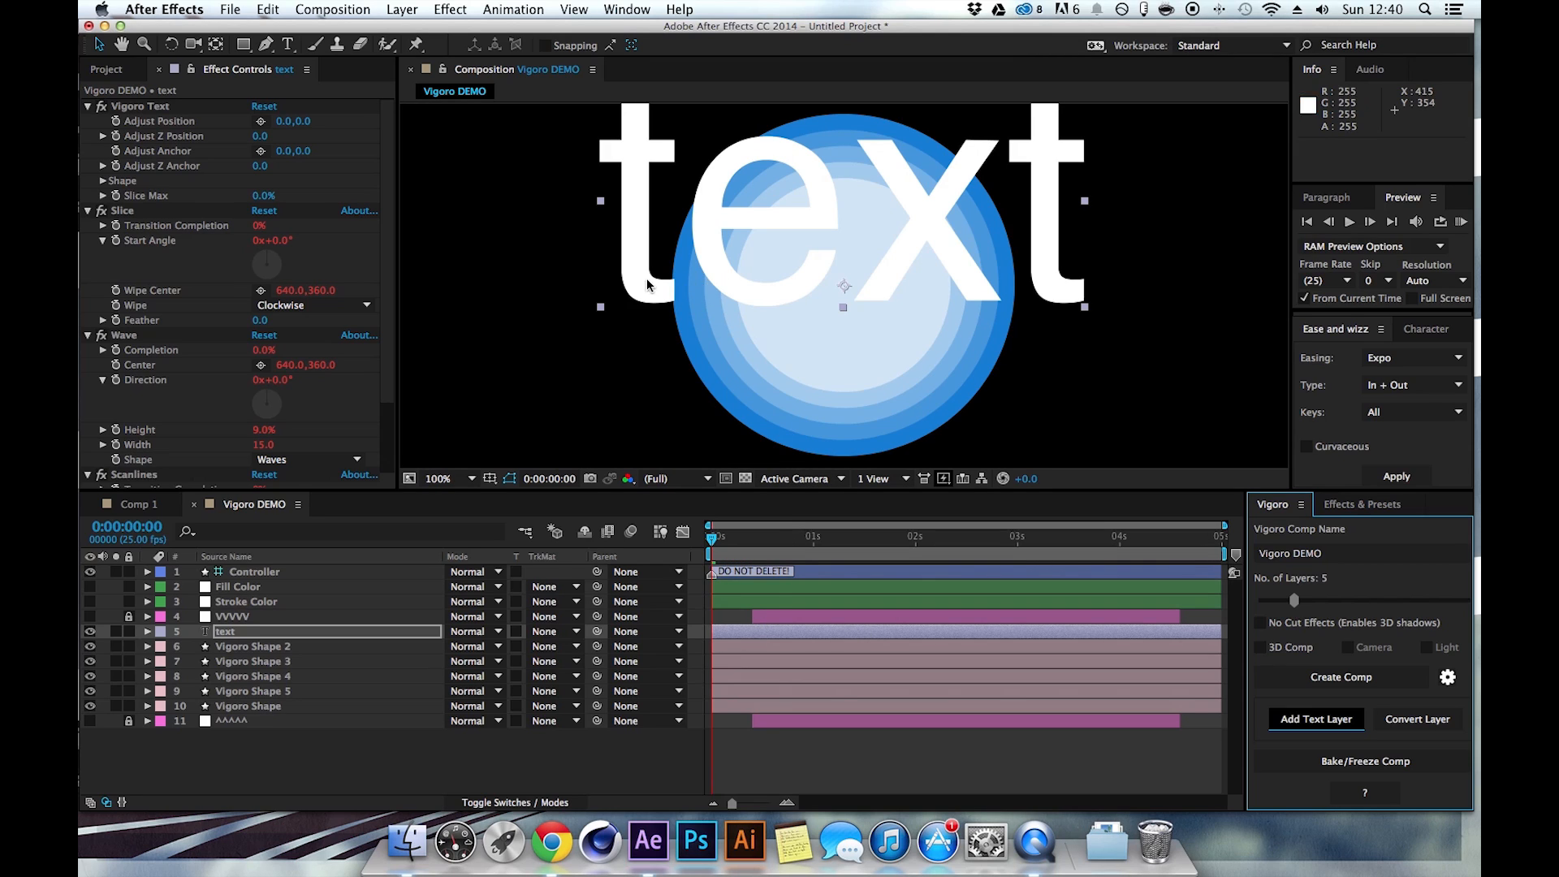
{"action": "key", "text": "comma"}
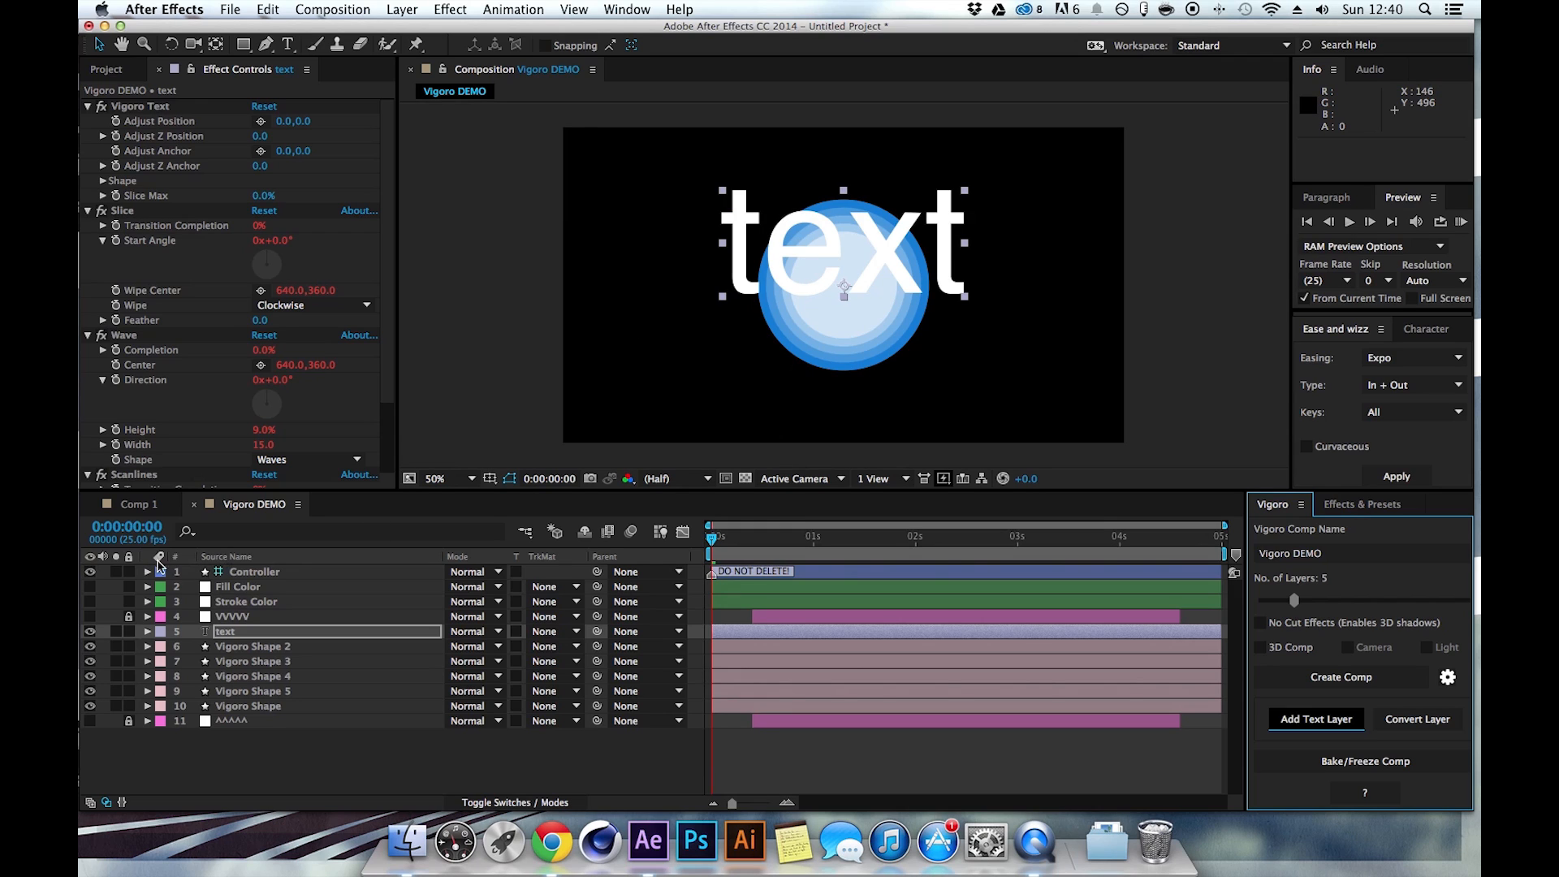
Keyframe the Controller layer's Position at 0 seconds and set it to 884, 360 at 1 second.
{"action": "left_click", "coordinate": [238, 573]}
{"action": "key", "text": "p"}
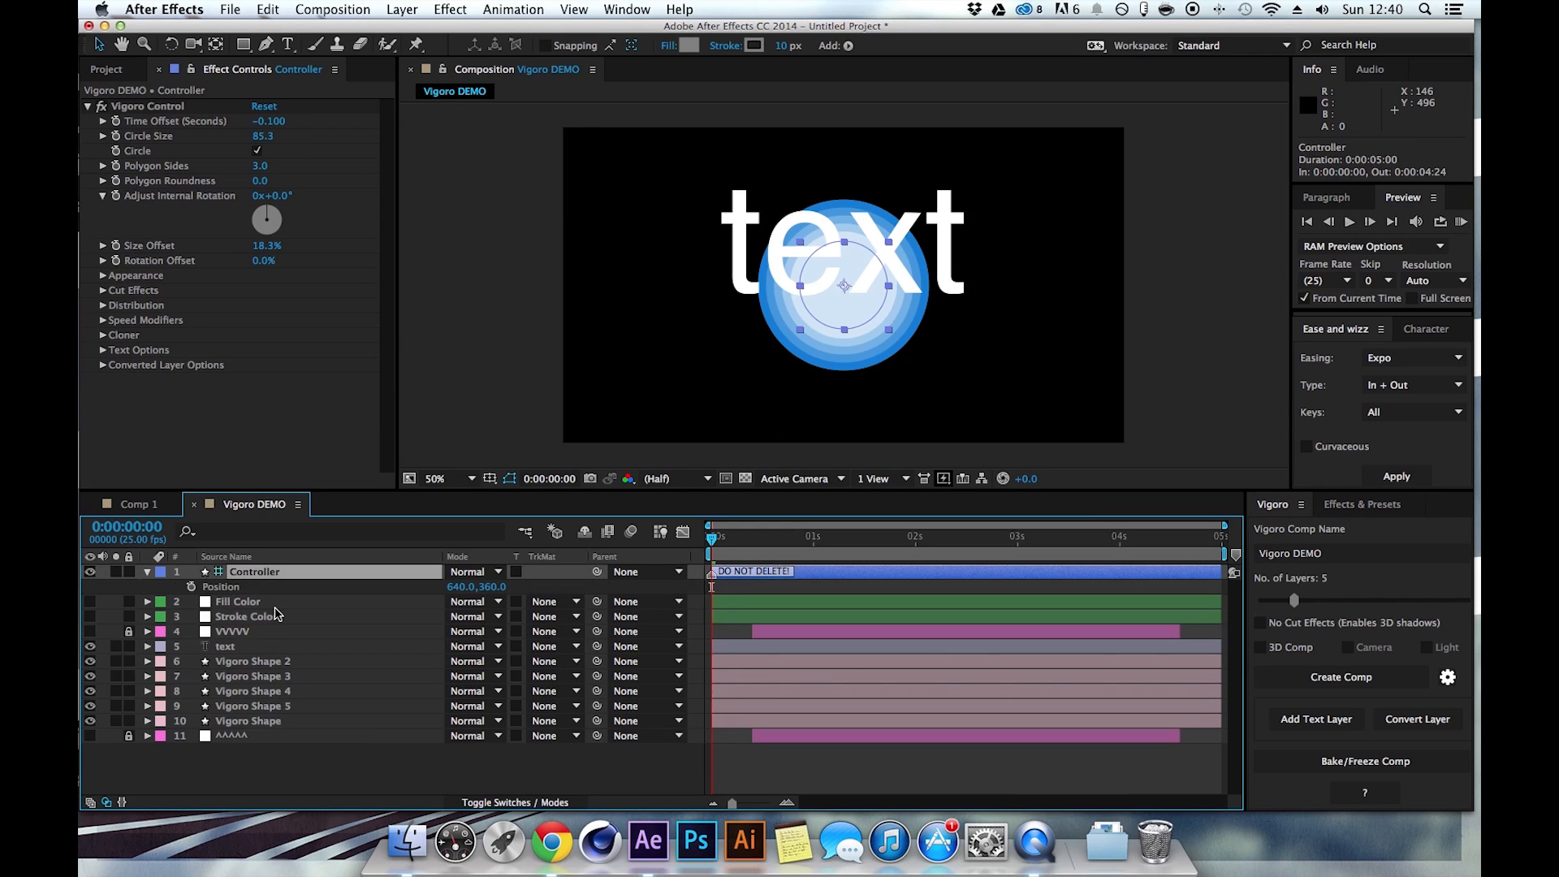
{"action": "left_click", "coordinate": [191, 586]}
{"action": "left_click", "coordinate": [767, 547]}
{"action": "left_click_drag", "start_coordinate": [767, 547], "coordinate": [814, 551]}
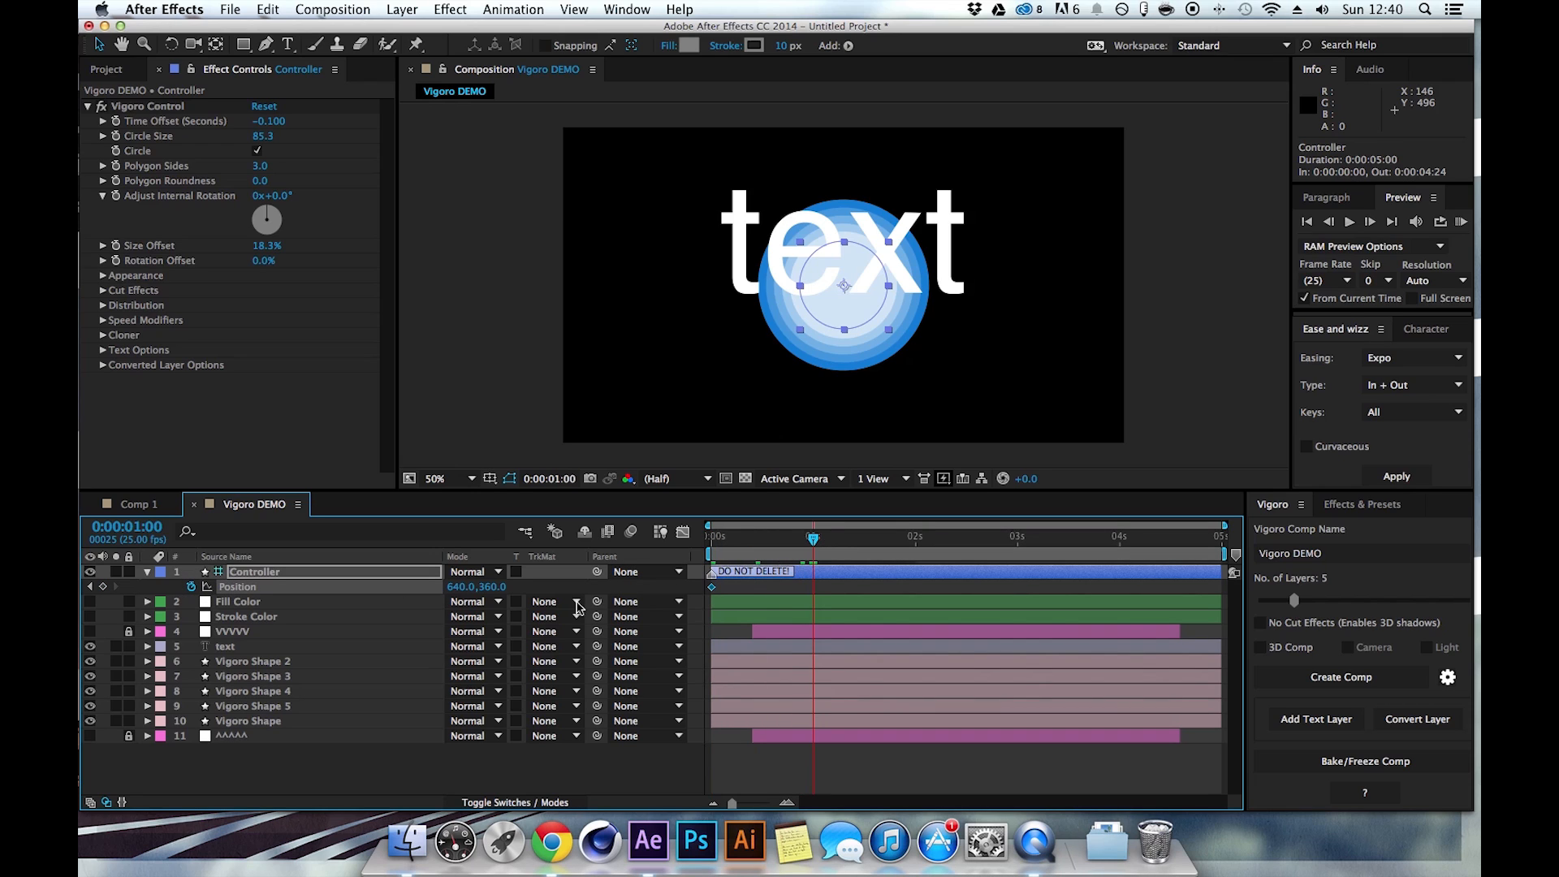
{"action": "left_click_drag", "start_coordinate": [460, 586], "coordinate": [661, 589]}
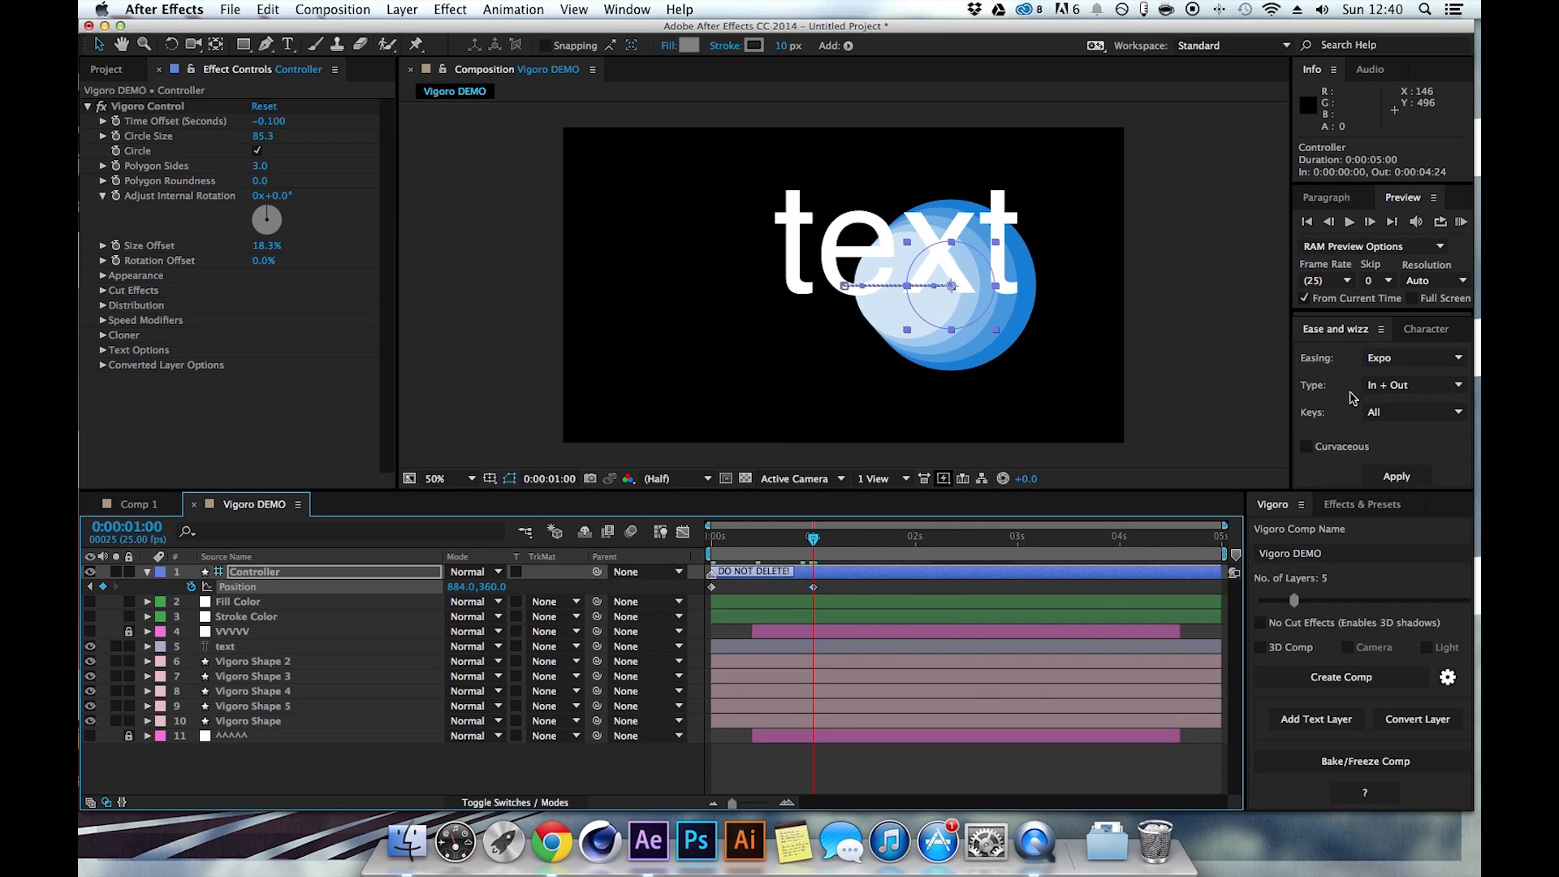
Apply Ease and Wizz Expo In + Out easing to all the Position keyframes and RAM preview the animation from the start.
{"action": "left_click", "coordinate": [1372, 474]}
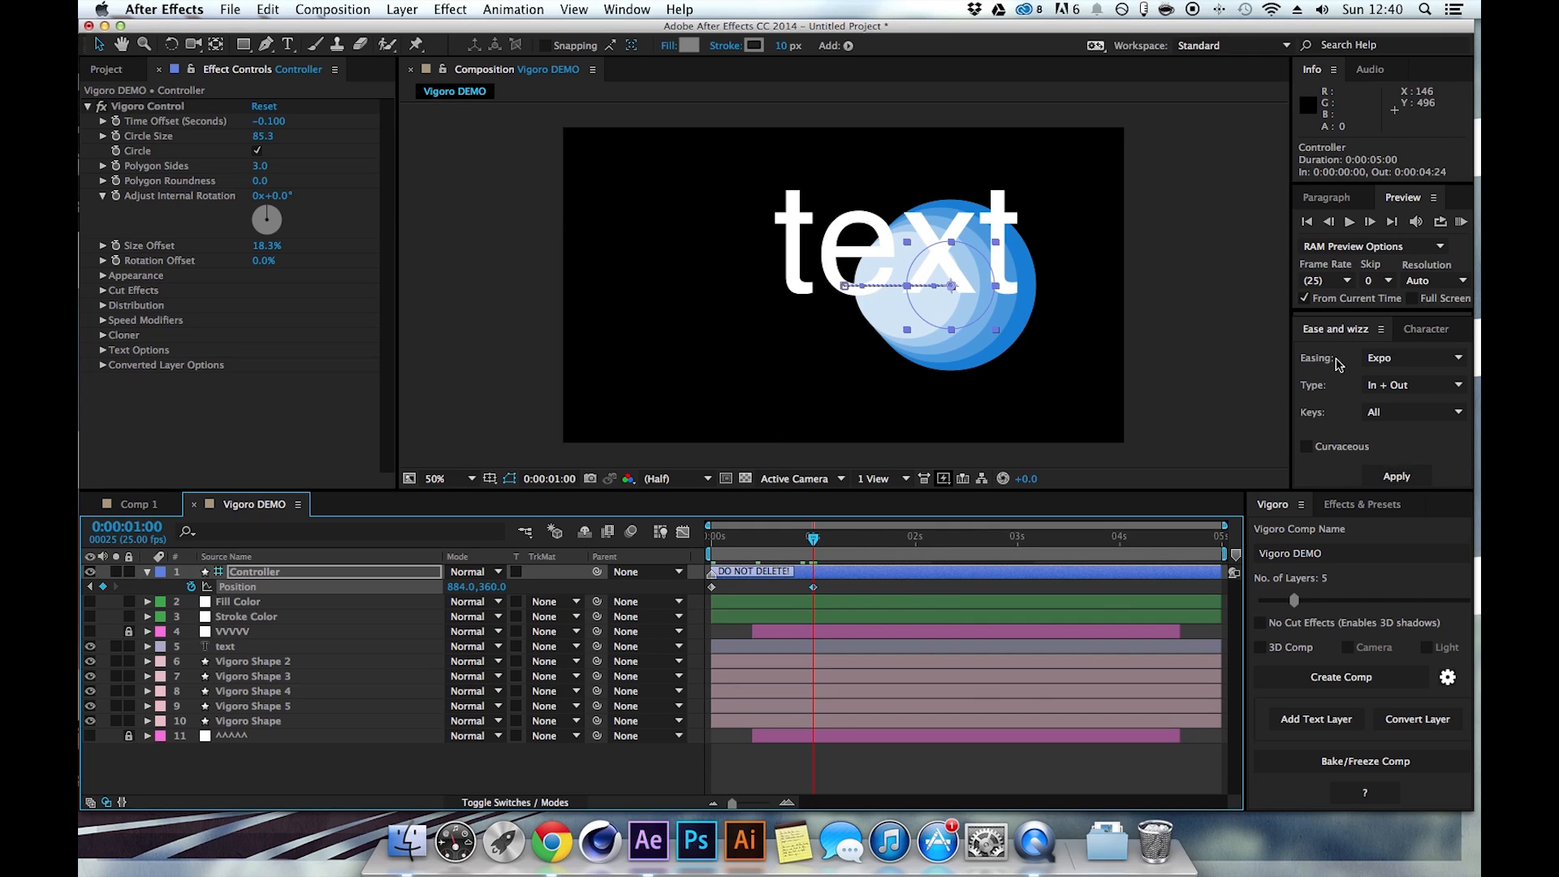
{"action": "left_click", "coordinate": [1376, 476]}
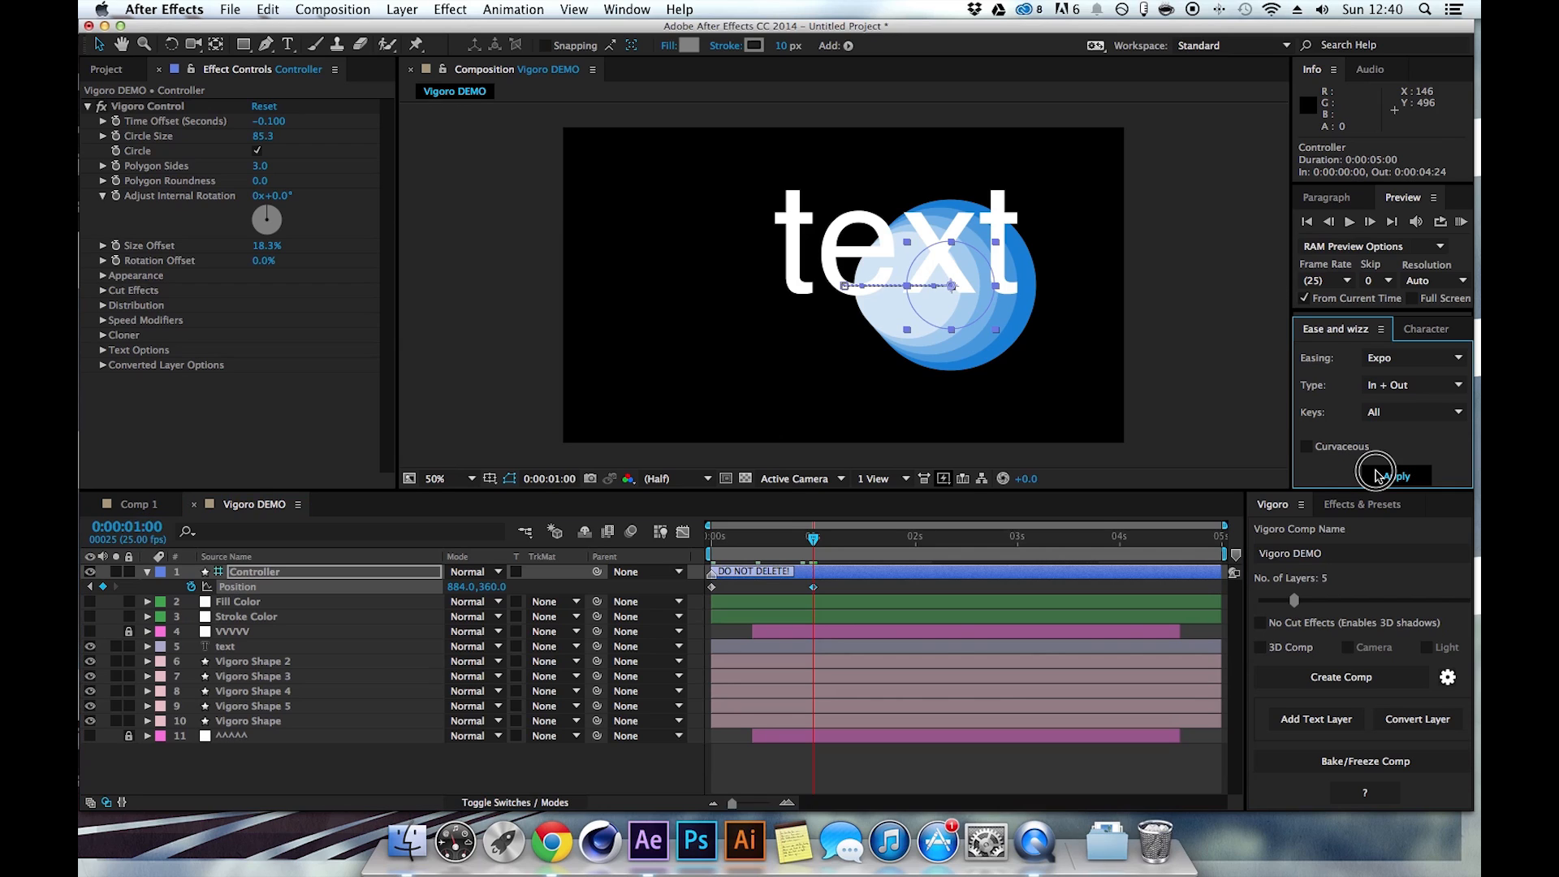
{"action": "left_click_drag", "start_coordinate": [826, 555], "coordinate": [656, 549]}
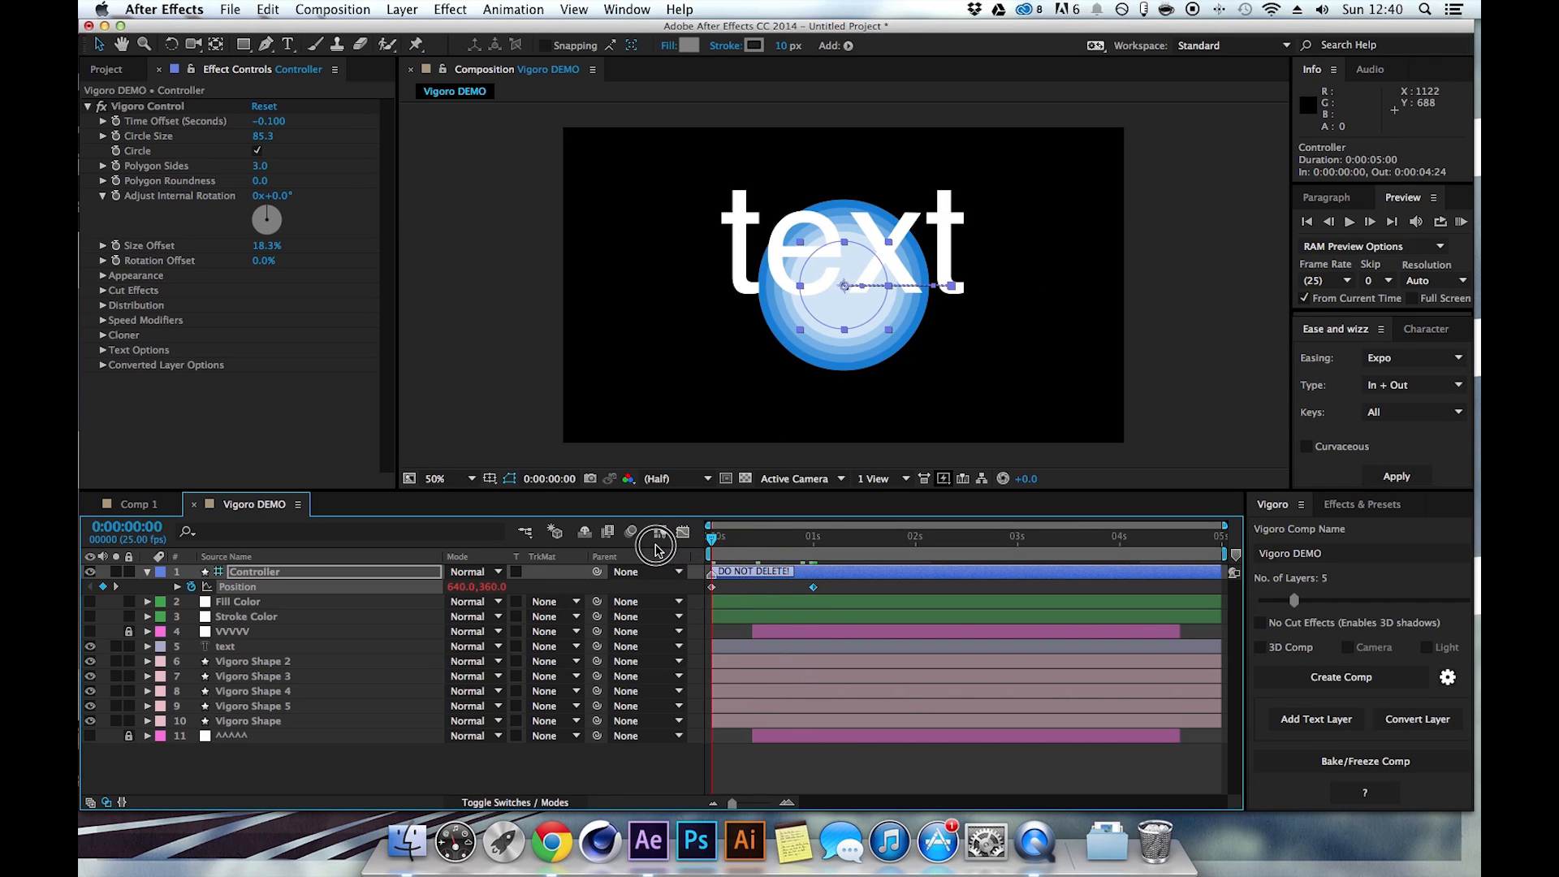
{"action": "left_click", "coordinate": [1462, 221]}
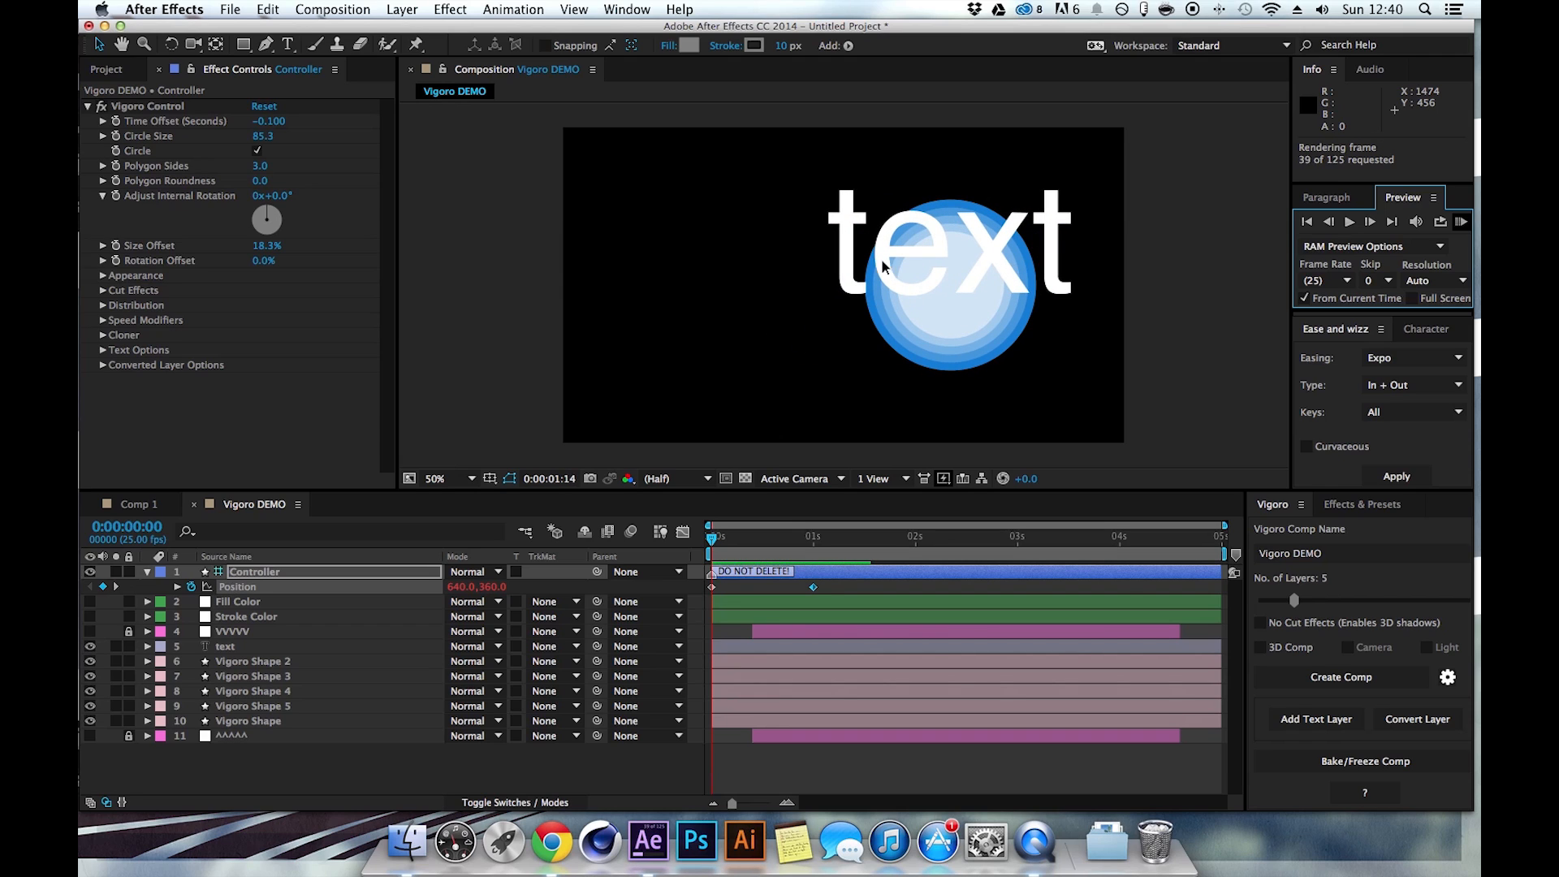
RAM preview the text and circle animation and return the playhead to 0 seconds.
{"action": "left_click", "coordinate": [1462, 222]}
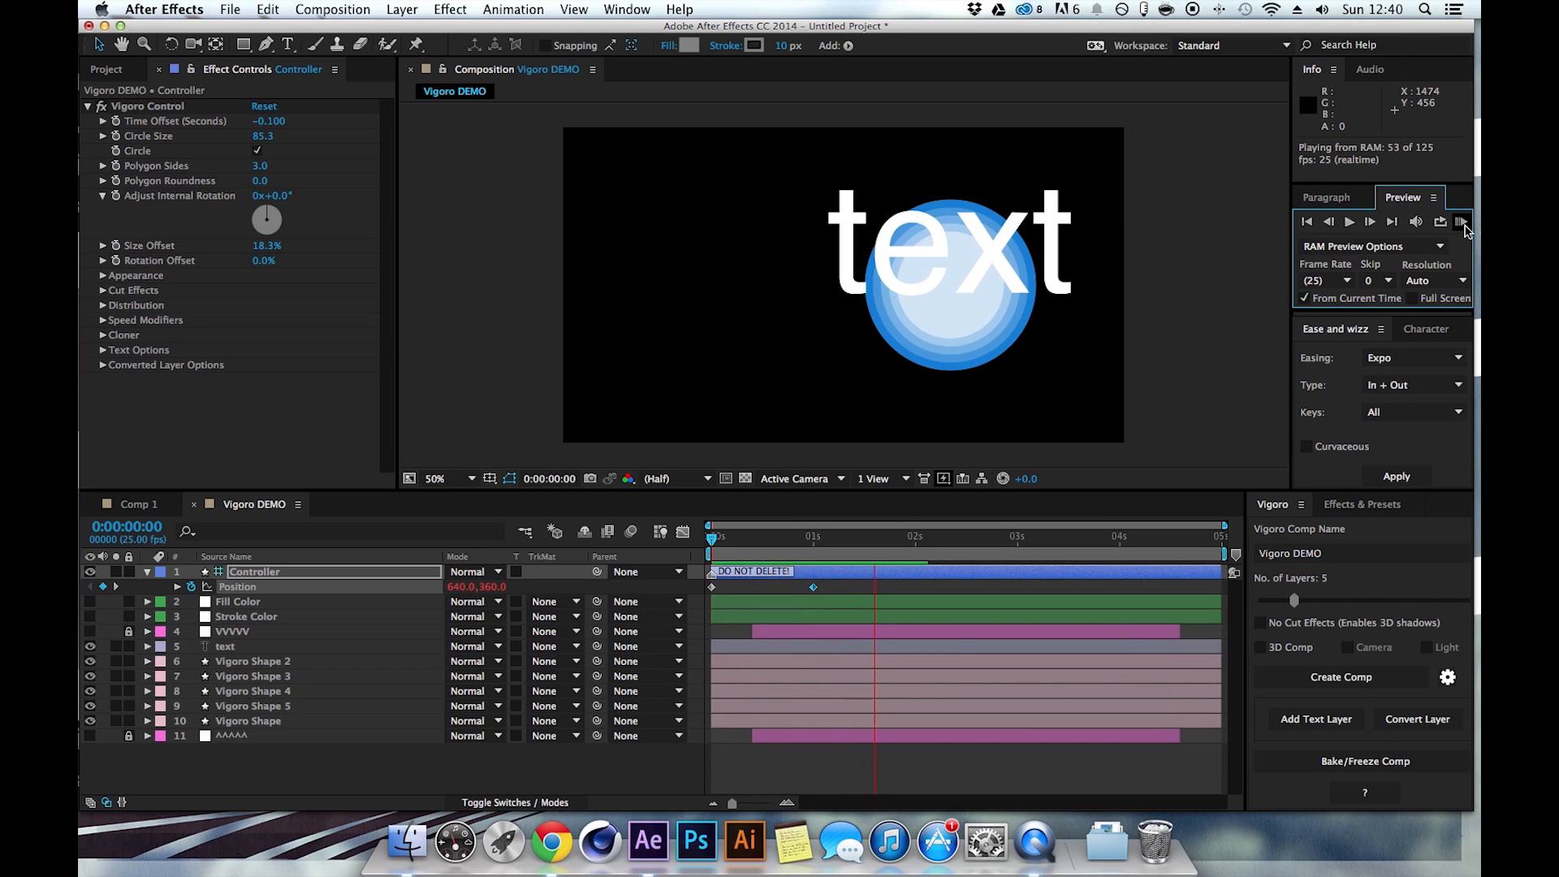
{"action": "left_click_drag", "start_coordinate": [739, 540], "coordinate": [703, 549]}
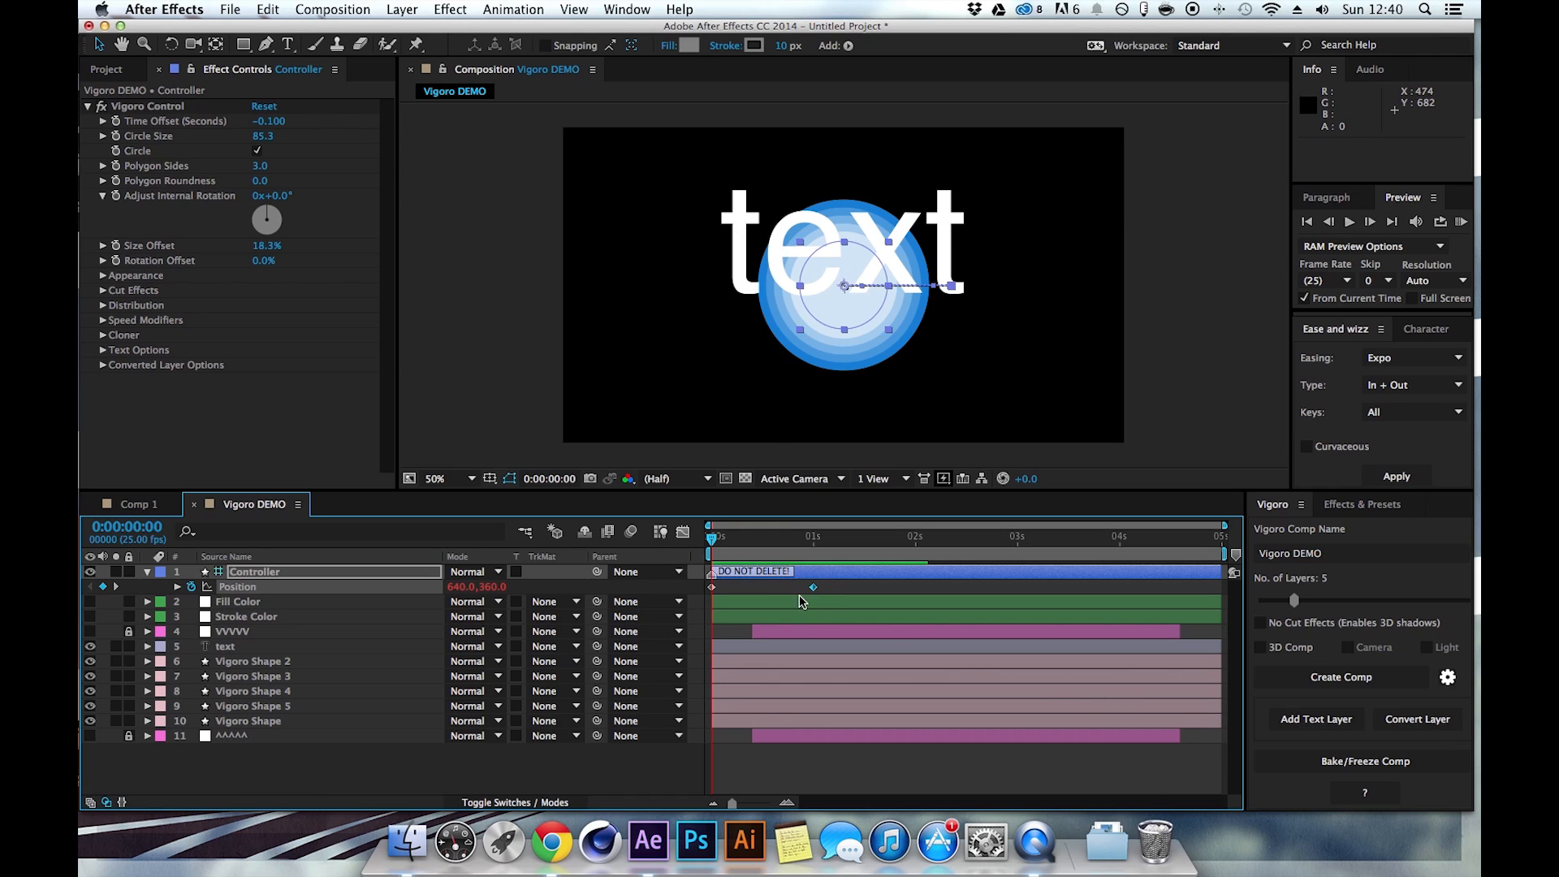
{"action": "left_click_drag", "start_coordinate": [748, 547], "coordinate": [705, 551]}
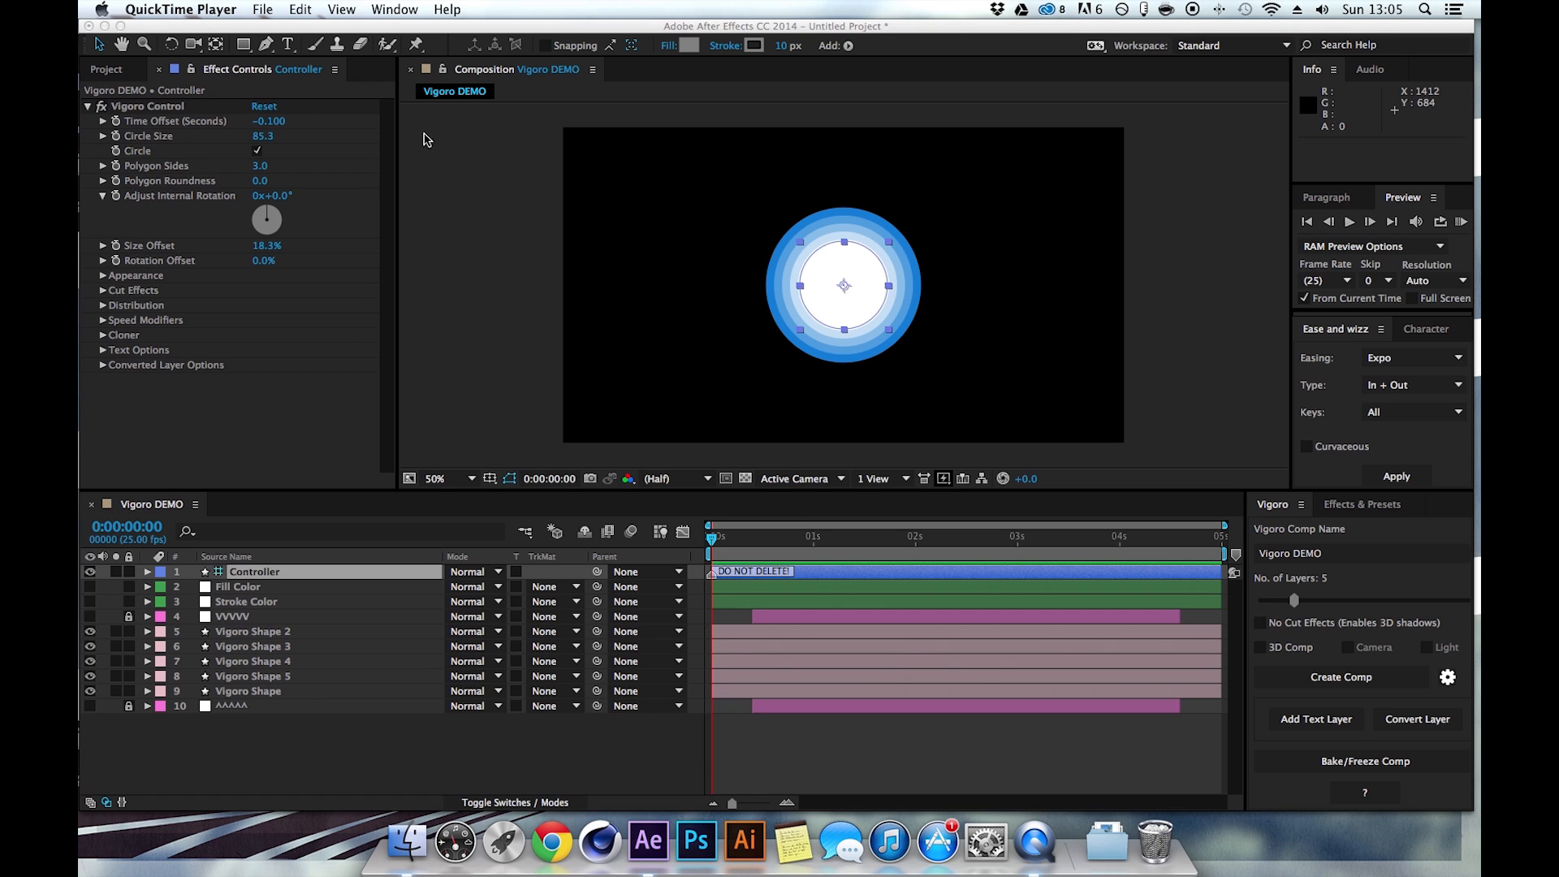
{"action": "key", "text": "slash"}
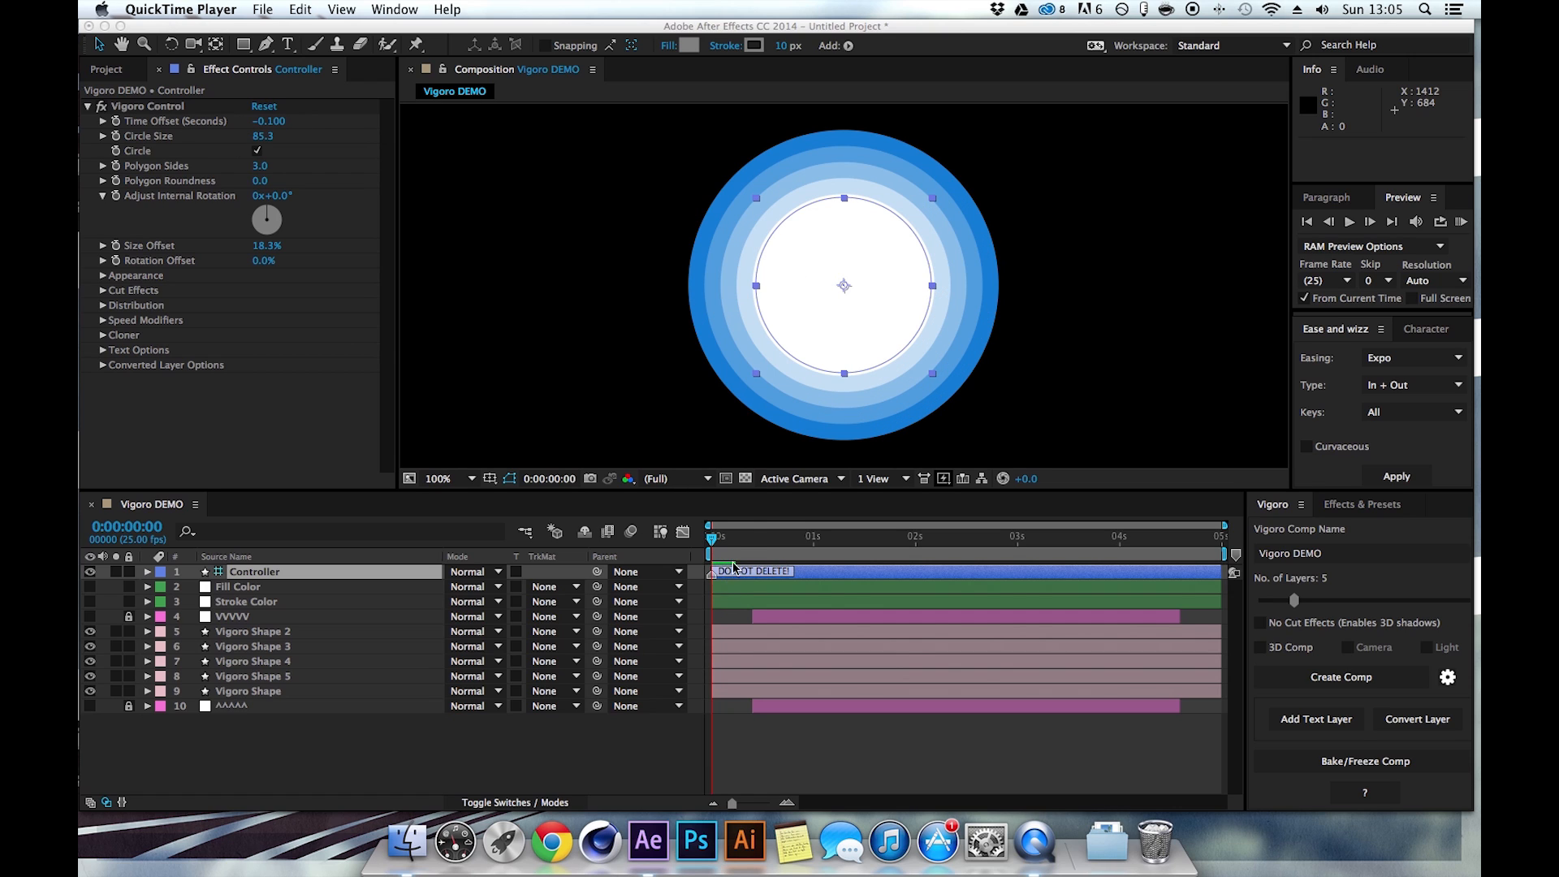
{"action": "key", "text": "comma"}
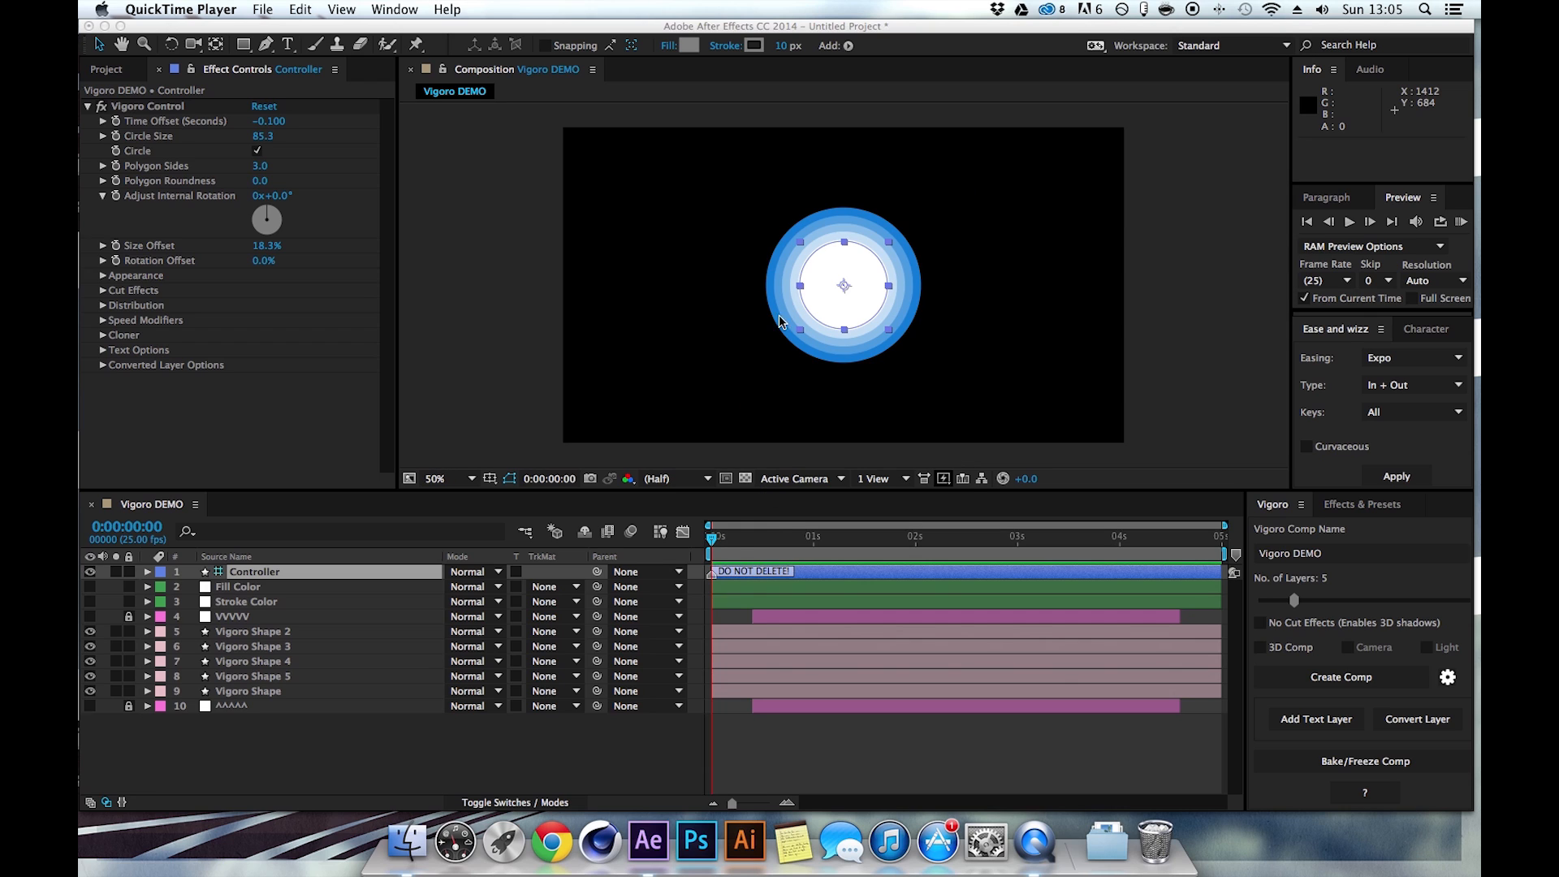
{"action": "left_click", "coordinate": [733, 546]}
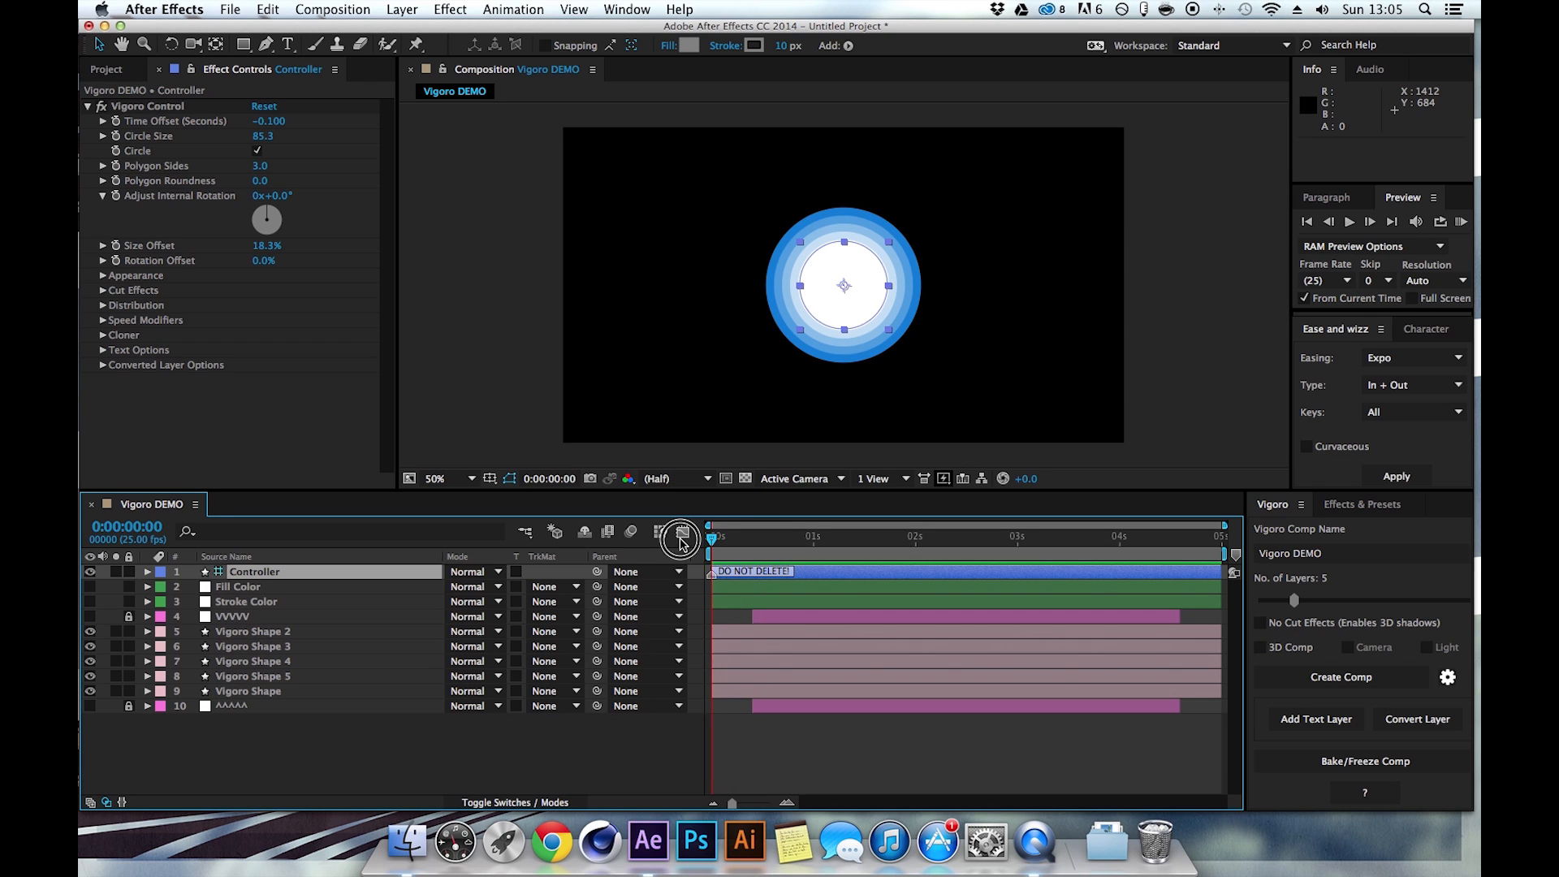
Keyframe the Controller layer's Position at 0 seconds and set it to 859, 360 at 1 second.
{"action": "left_click", "coordinate": [218, 571]}
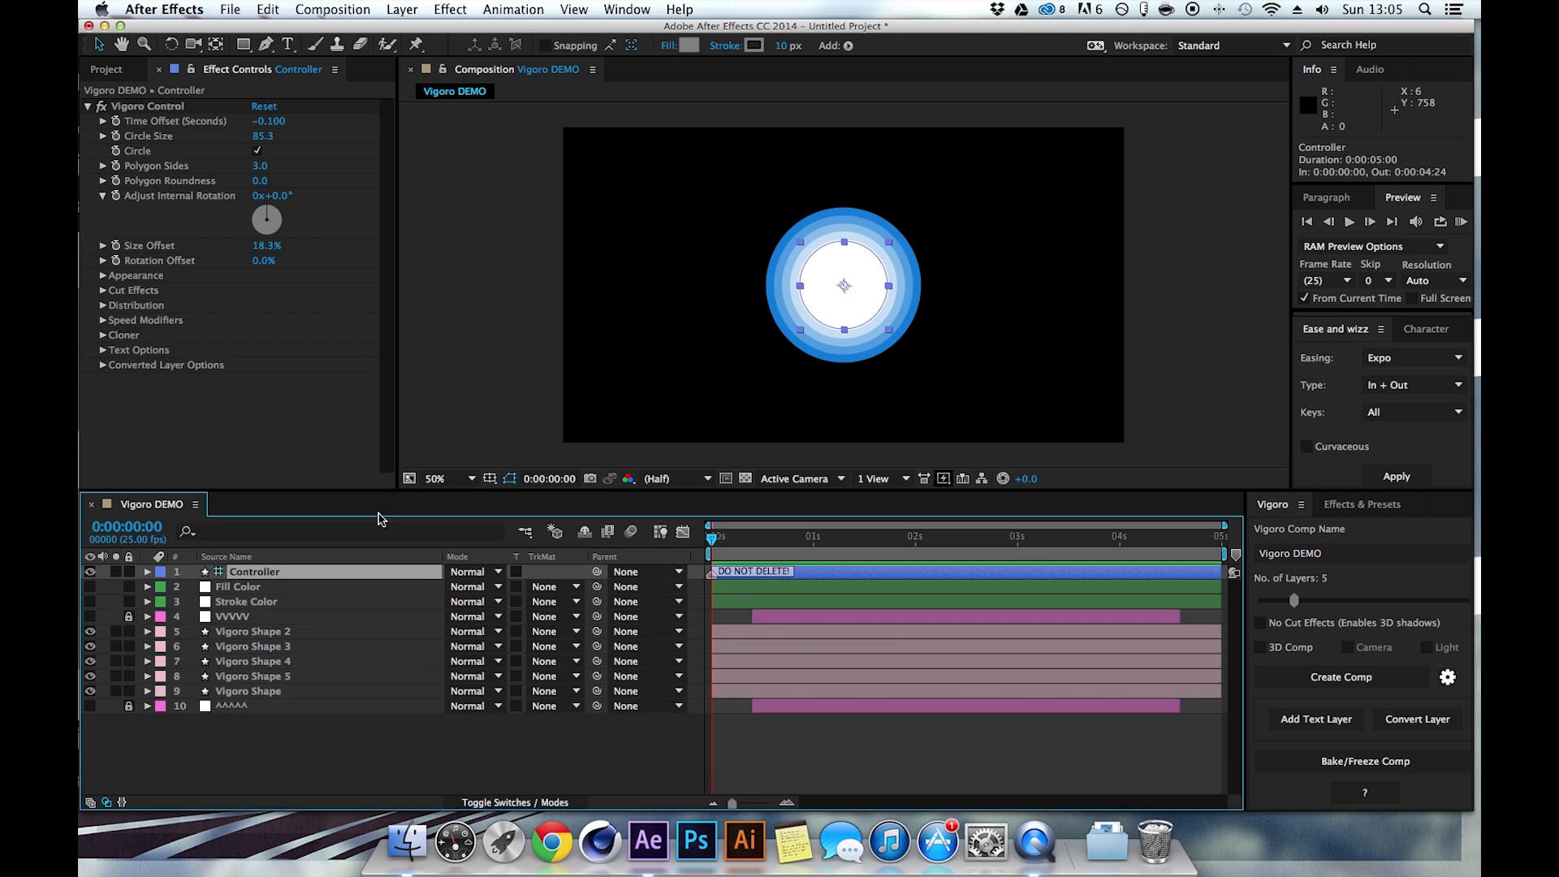
{"action": "key", "text": "p"}
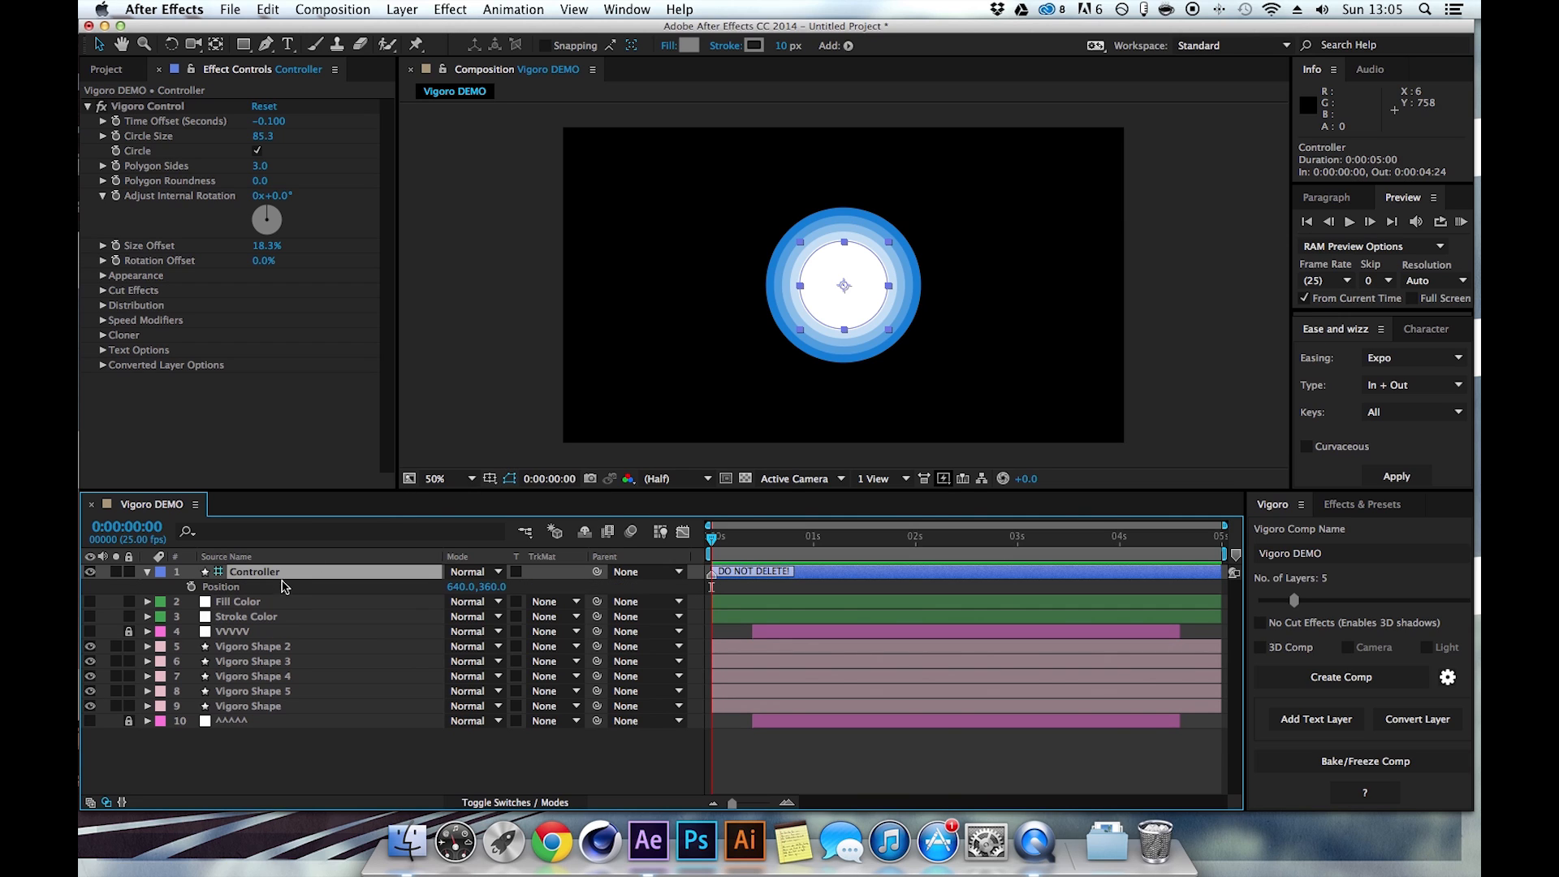
{"action": "left_click", "coordinate": [189, 587]}
{"action": "left_click_drag", "start_coordinate": [741, 539], "coordinate": [813, 538]}
{"action": "left_click_drag", "start_coordinate": [467, 586], "coordinate": [642, 587]}
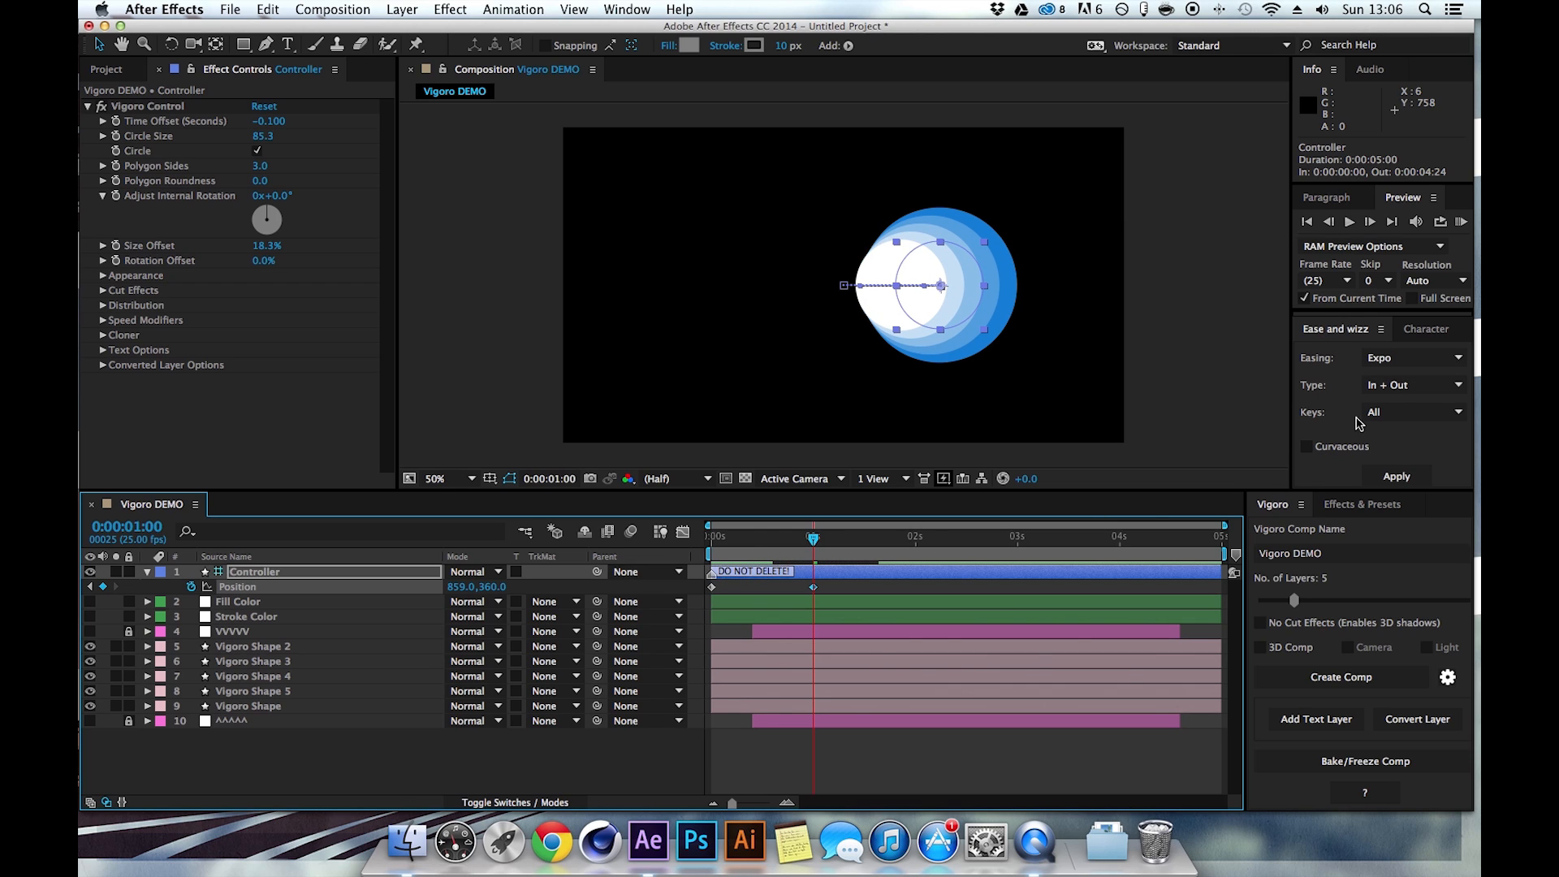
Apply Ease and Wizz Expo In + Out easing to all keyframes of the Controller's Position and RAM preview from 0 seconds.
{"action": "left_click", "coordinate": [1380, 476]}
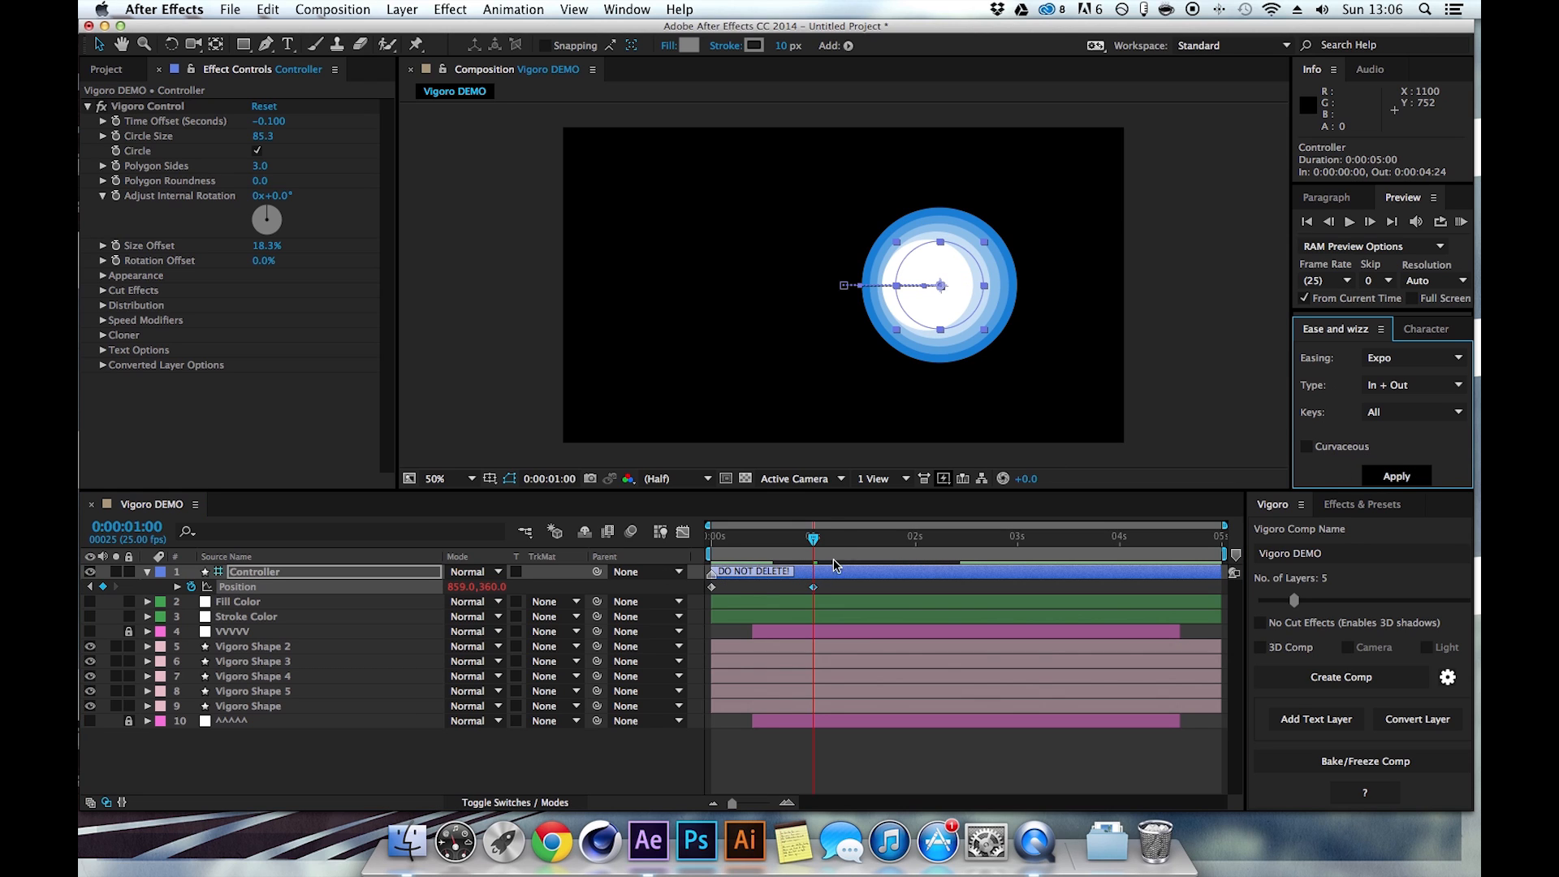
{"action": "left_click_drag", "start_coordinate": [810, 542], "coordinate": [688, 552]}
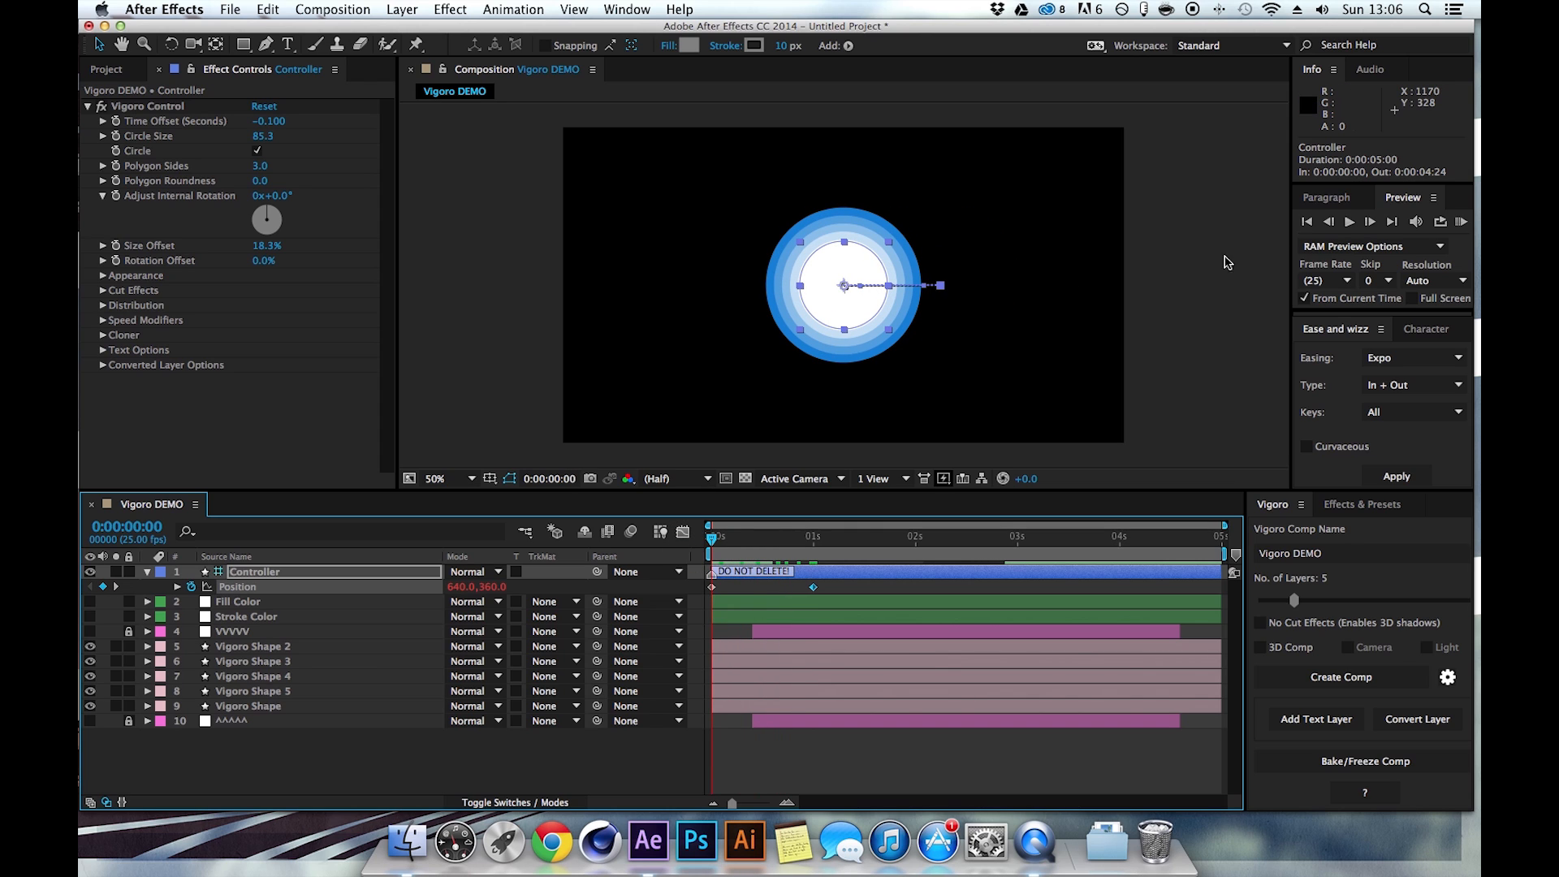
{"action": "left_click", "coordinate": [1462, 222]}
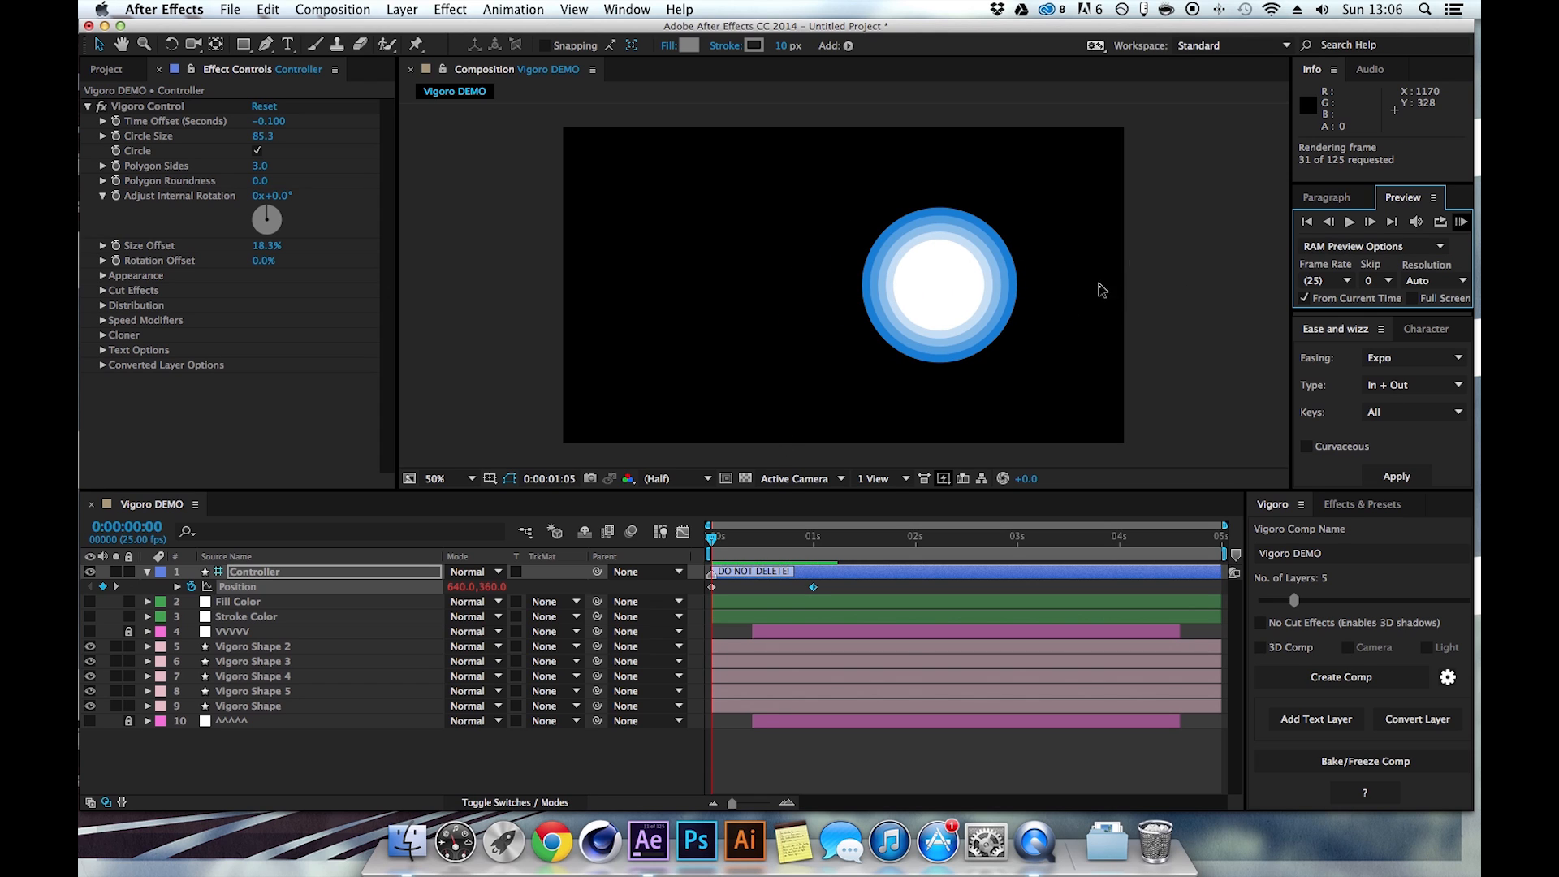
{"action": "left_click", "coordinate": [731, 555]}
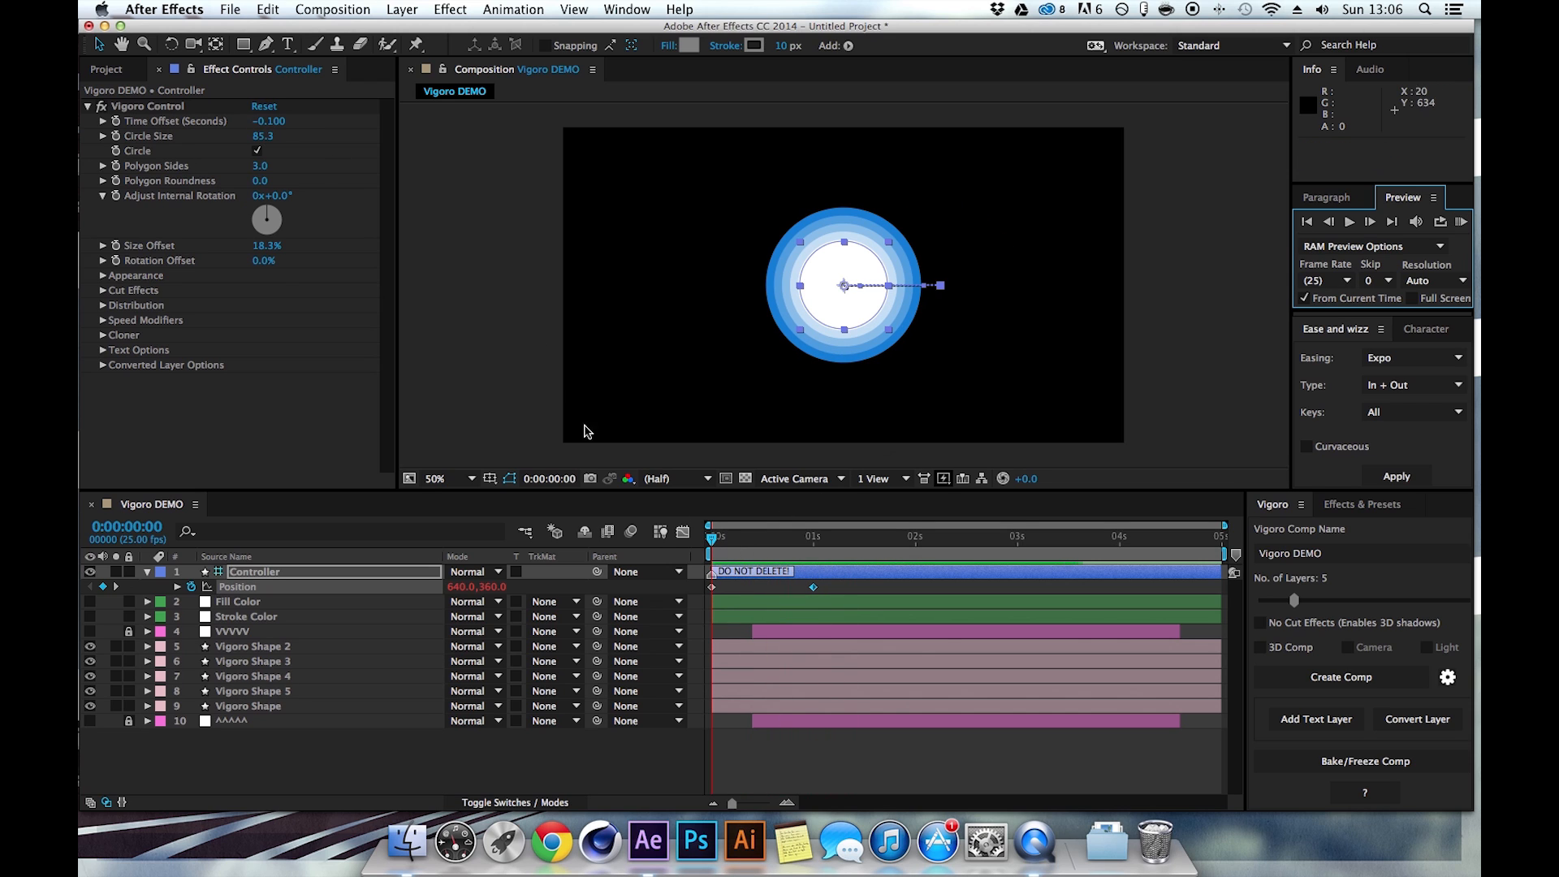
Examine how the bottom Vigoro Shape and the Controller move by scrubbing between 0 seconds and frame 24, ending at the start.
{"action": "left_click_drag", "start_coordinate": [714, 542], "coordinate": [810, 540]}
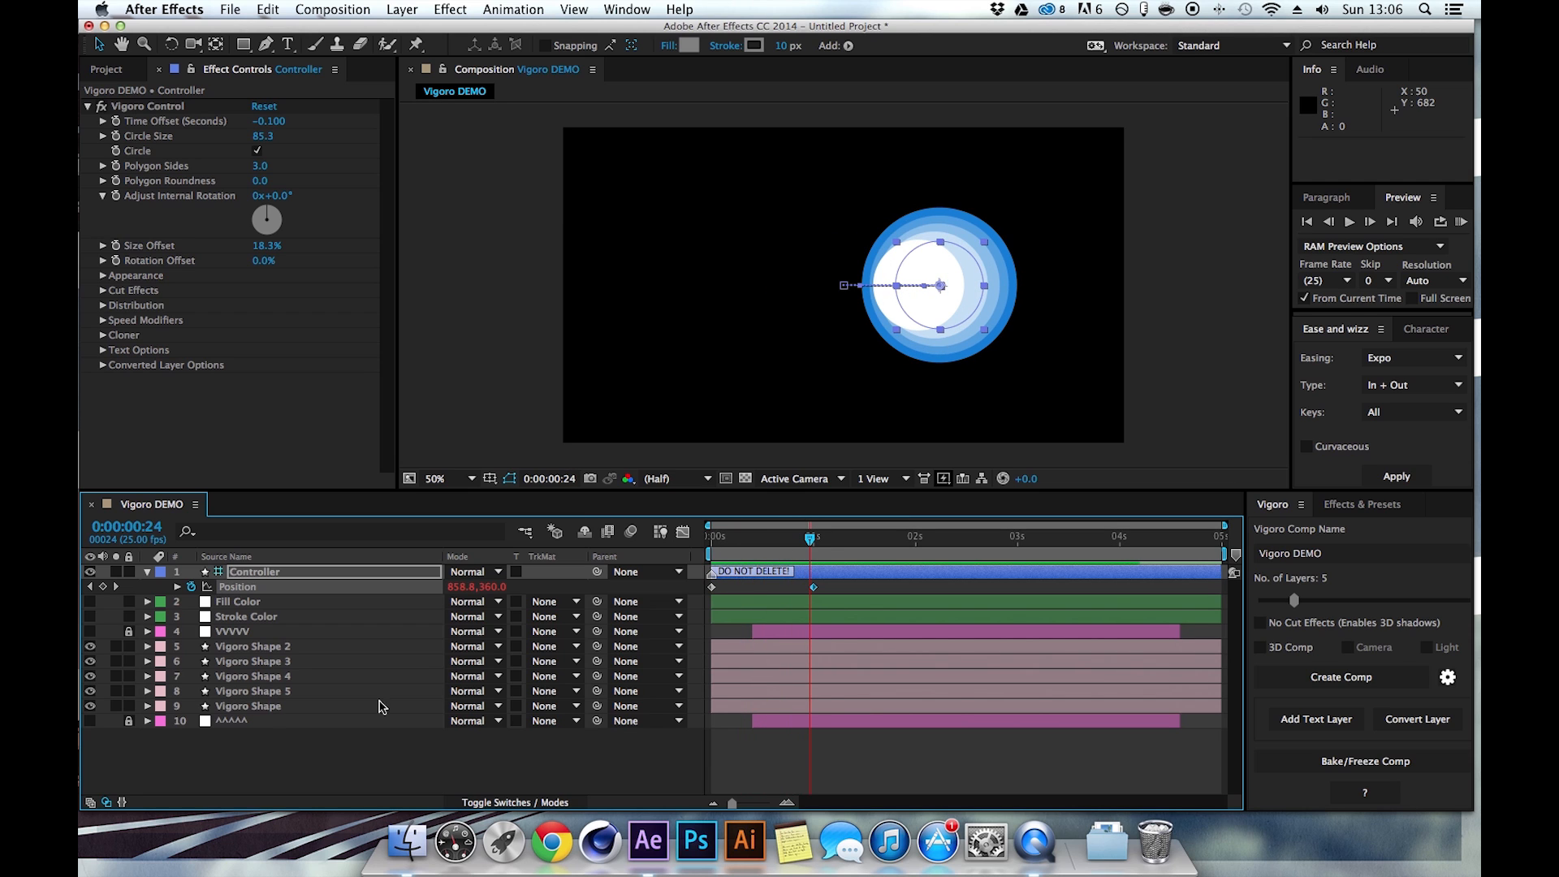
{"action": "left_click", "coordinate": [261, 707]}
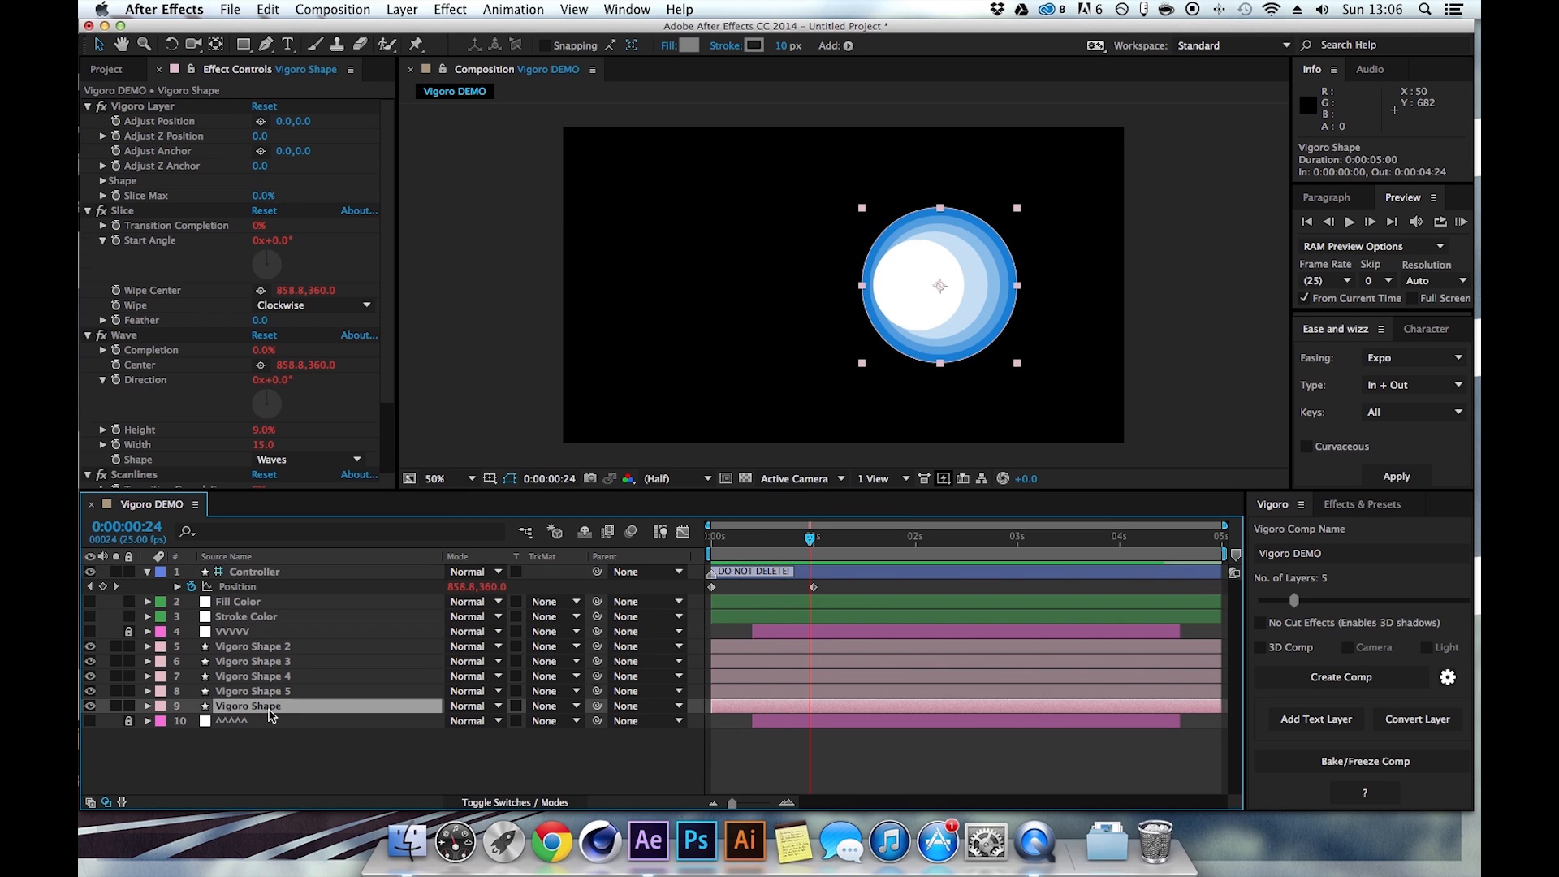
{"action": "left_click", "coordinate": [290, 575]}
{"action": "left_click_drag", "start_coordinate": [811, 540], "coordinate": [756, 541]}
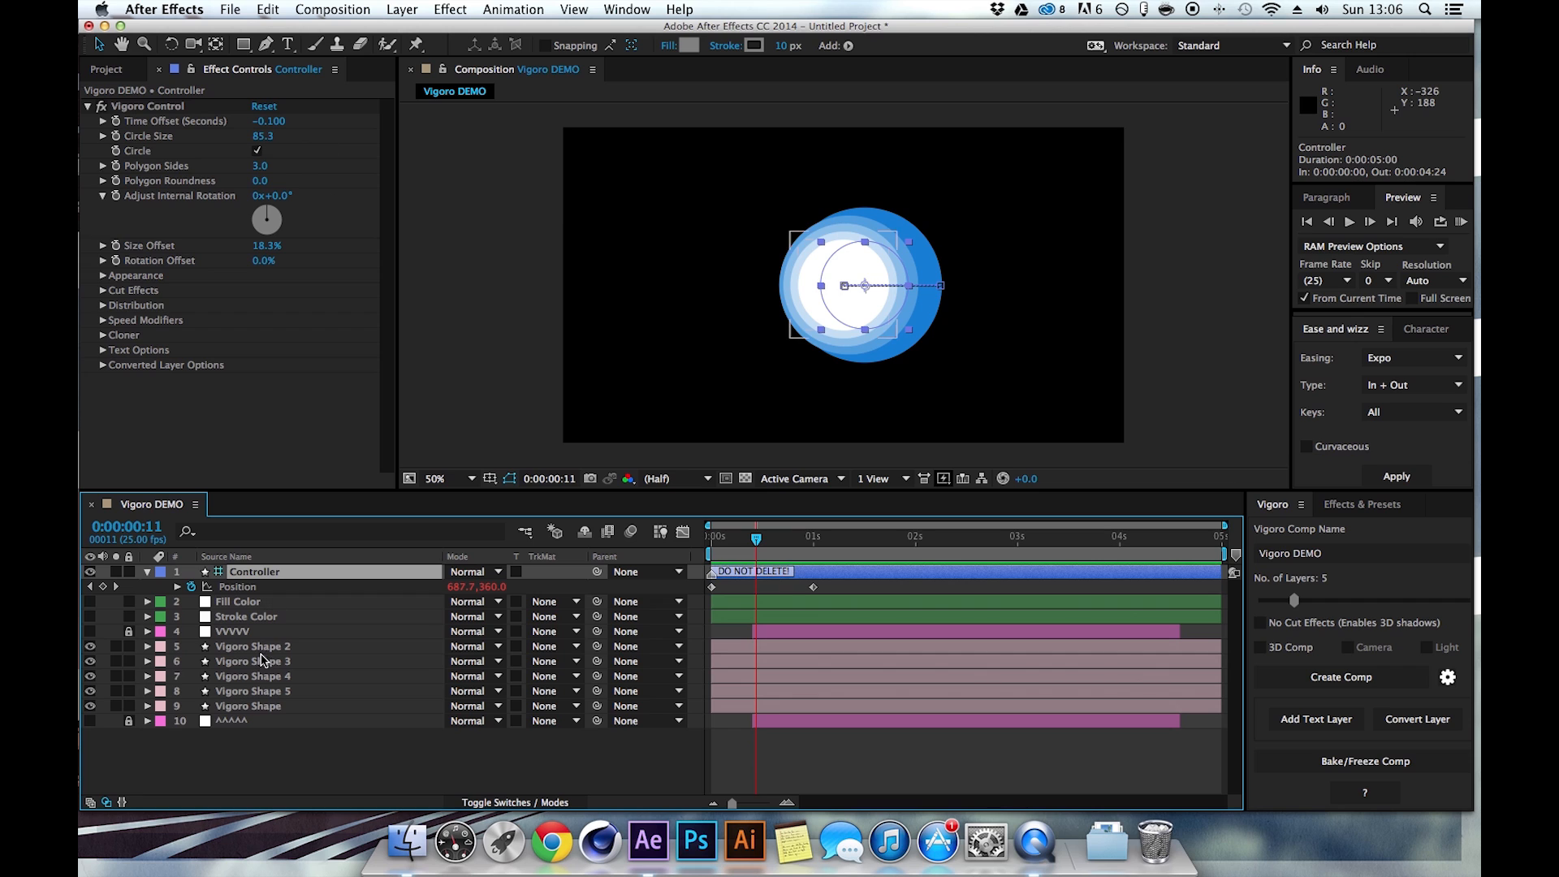
{"action": "left_click_drag", "start_coordinate": [757, 552], "coordinate": [708, 557]}
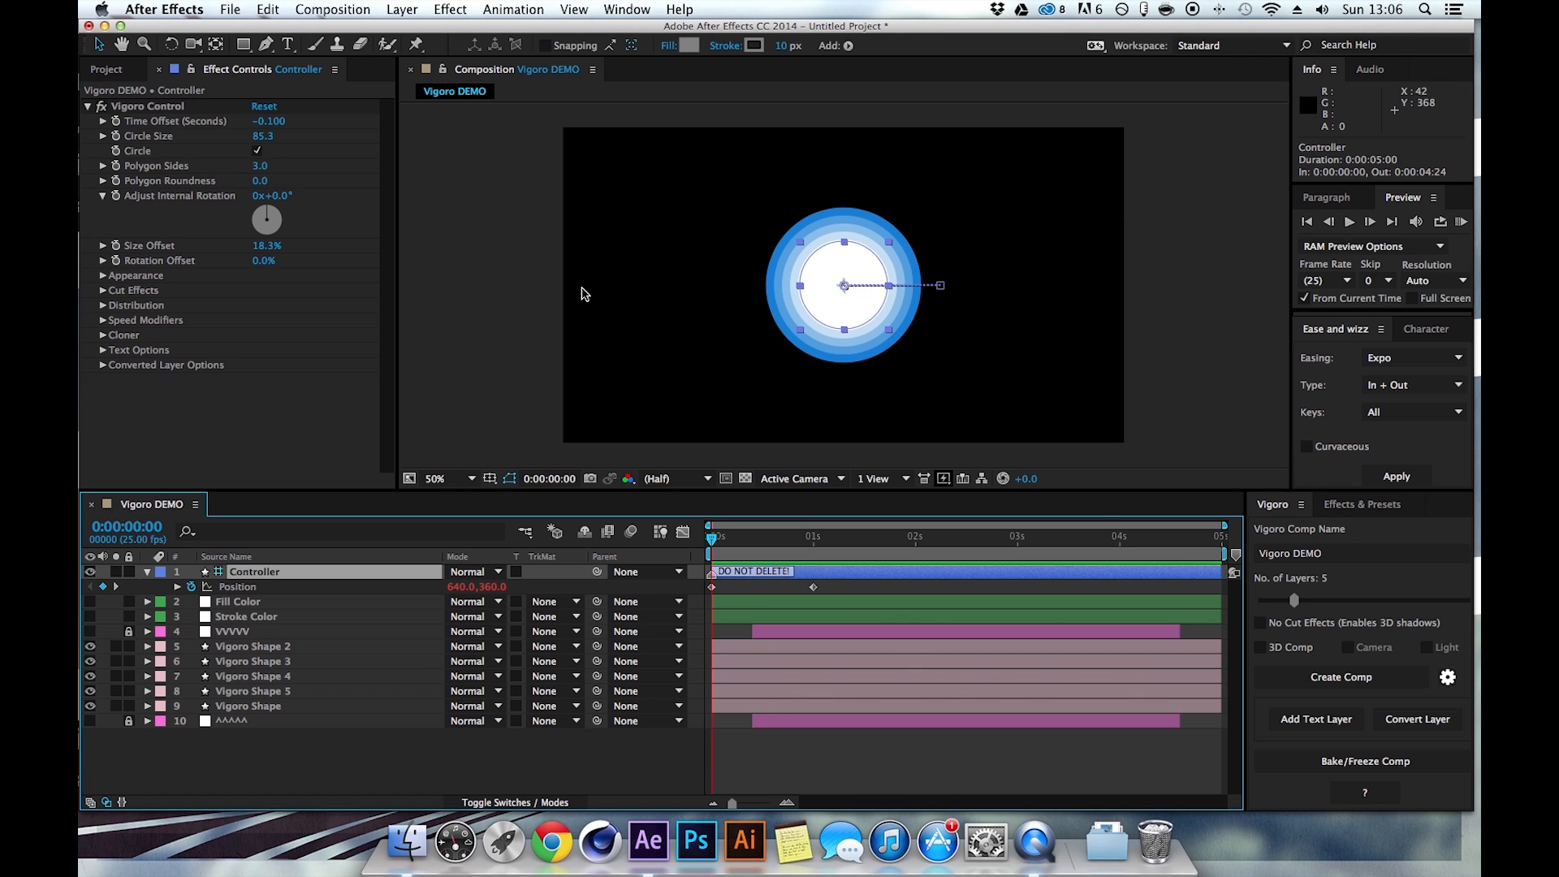
Set the Controller's Time Offset to -1 second and scrub to about 1 second to check the layer delay.
{"action": "left_click", "coordinate": [269, 121]}
{"action": "type", "text": "-1"}
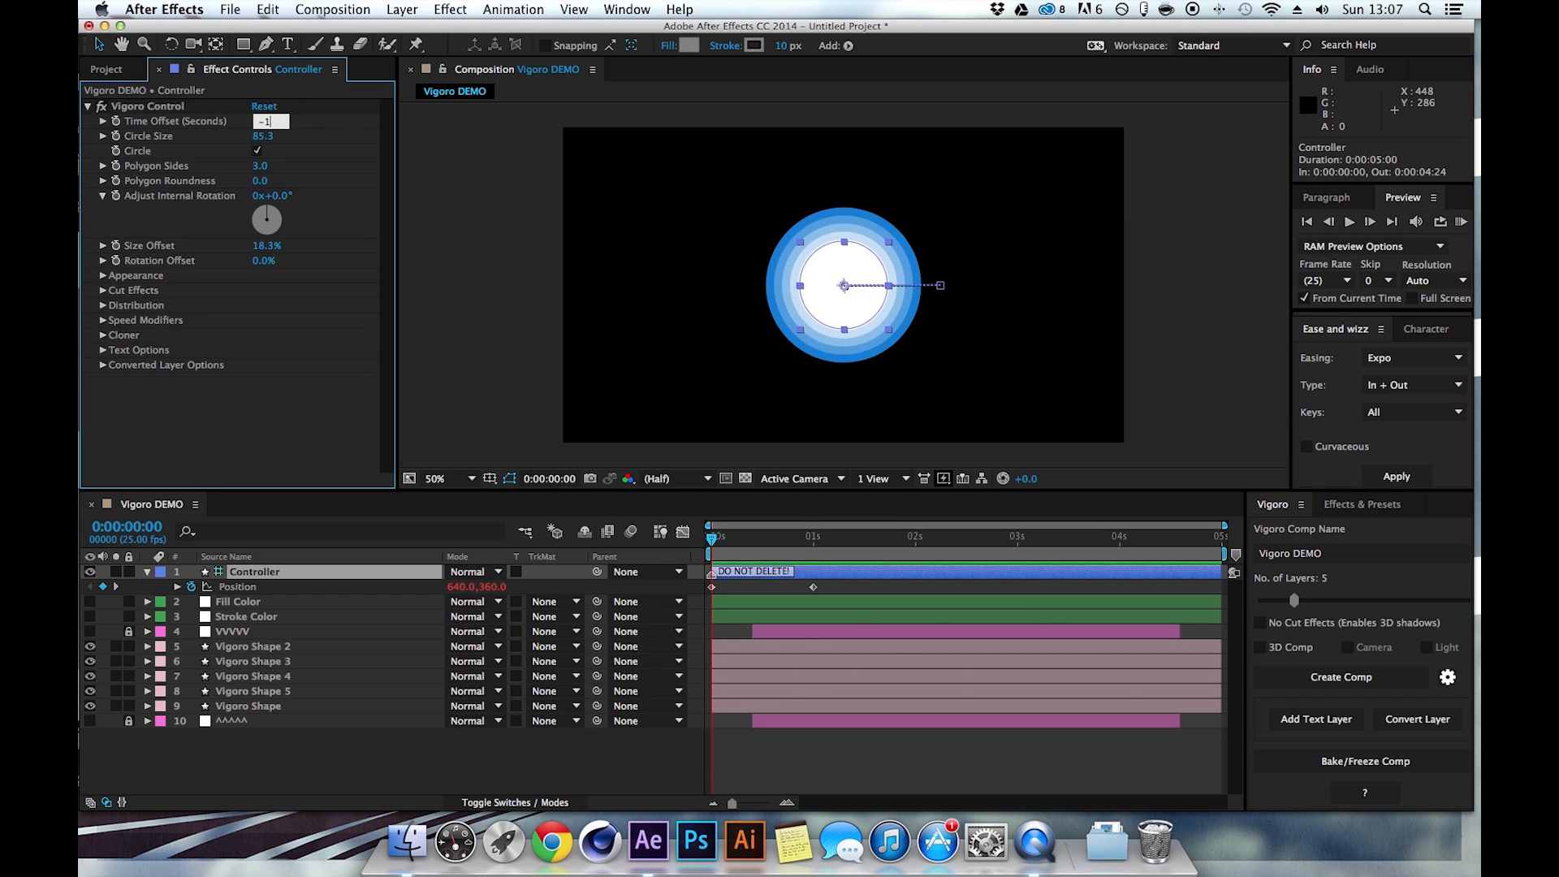
{"action": "key", "text": "Return"}
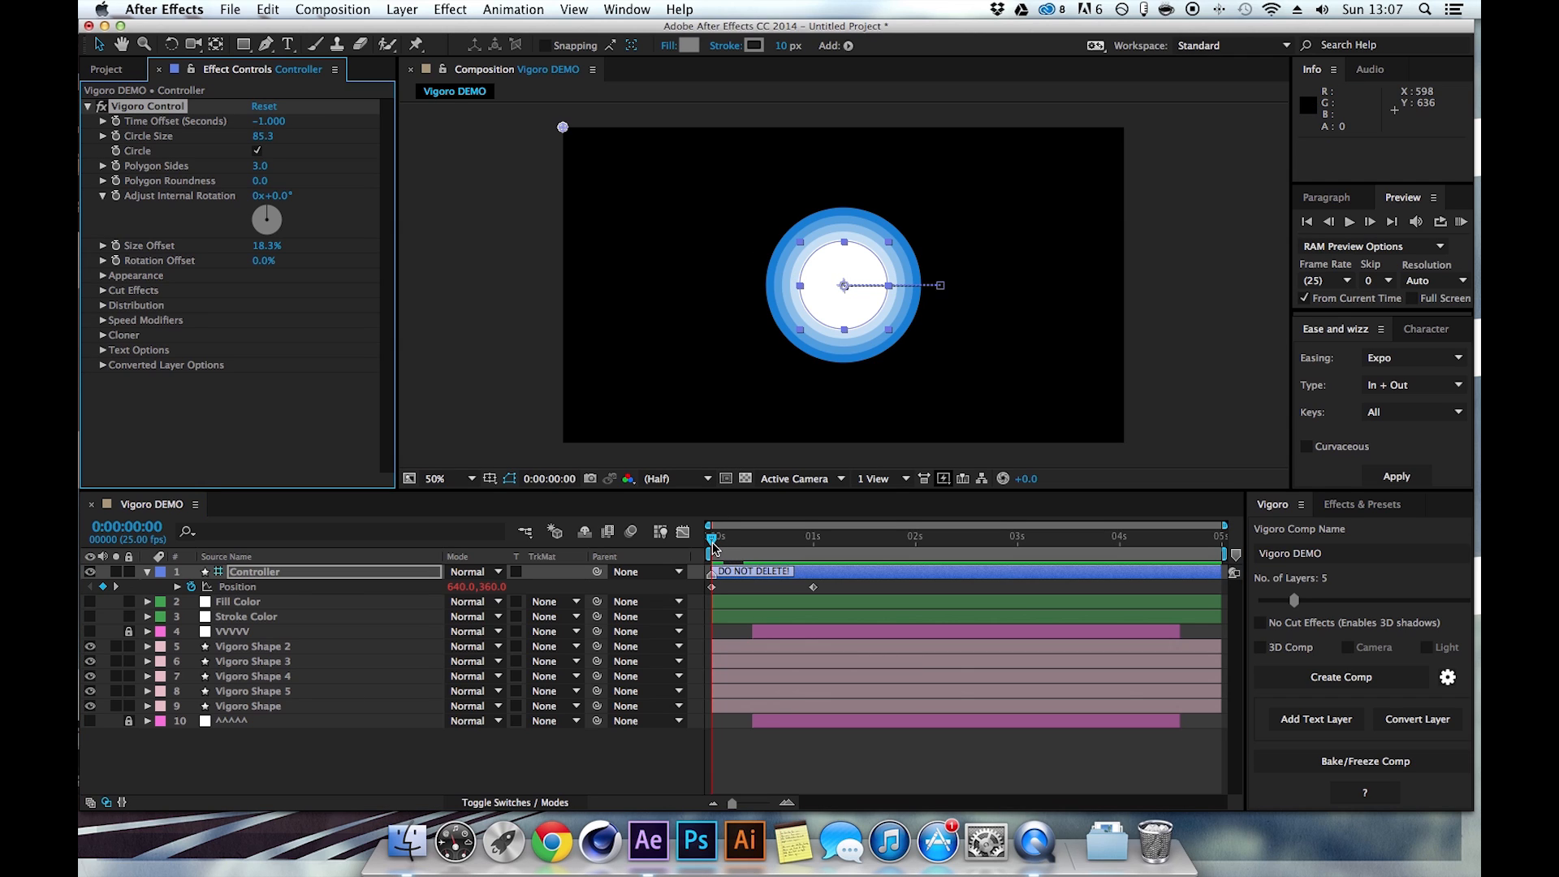
{"action": "left_click_drag", "start_coordinate": [726, 545], "coordinate": [816, 546]}
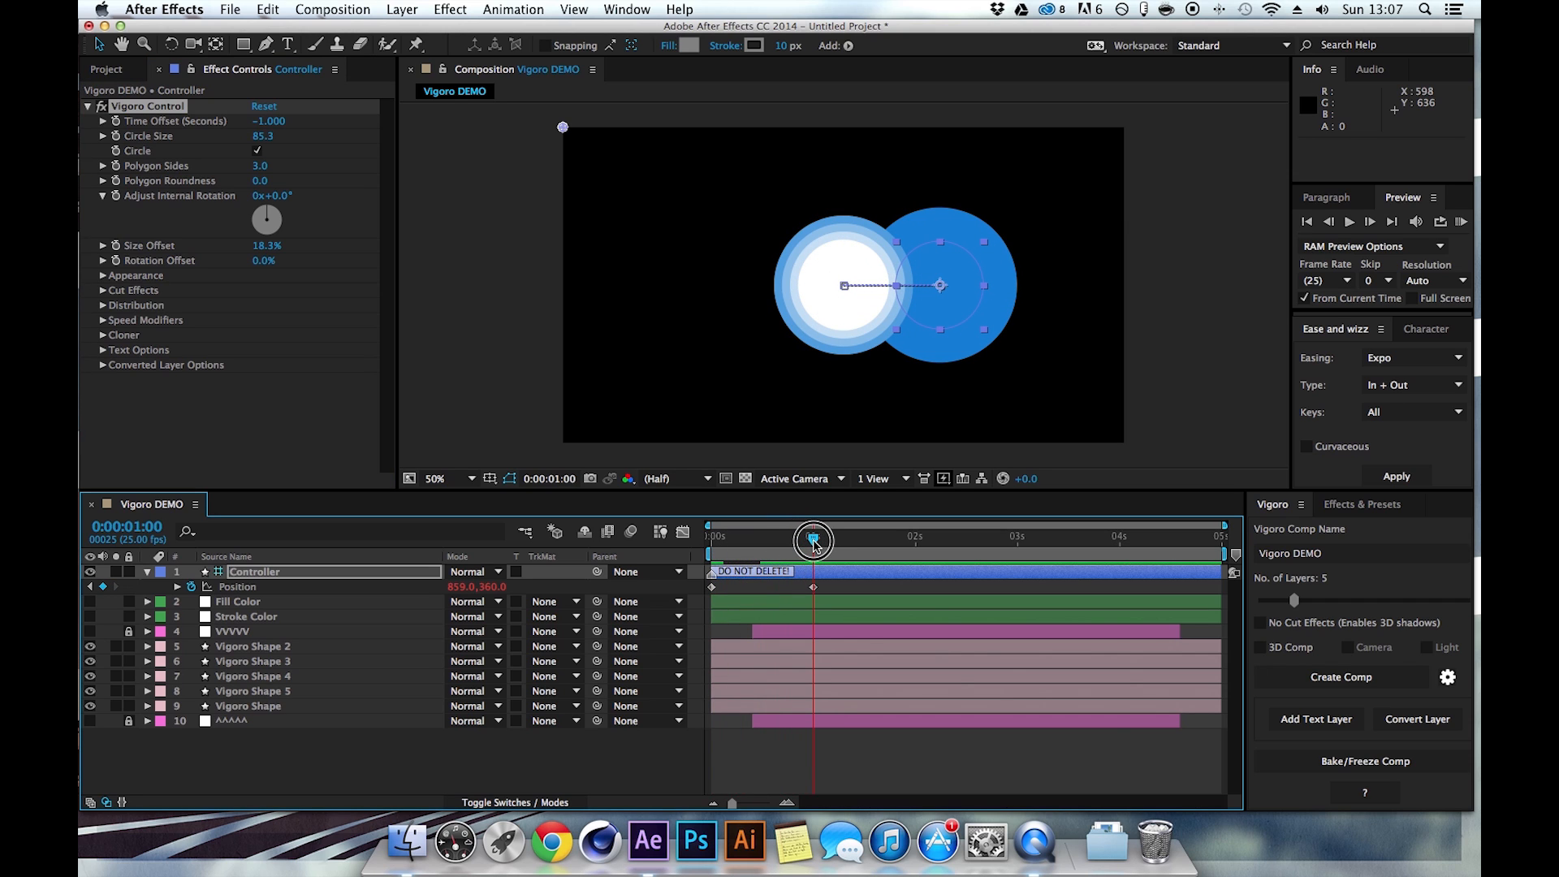
{"action": "mouse_move", "coordinate": [815, 542]}
{"action": "left_mouse_down"}
{"action": "mouse_move", "coordinate": [1214, 540]}
{"action": "mouse_move", "coordinate": [733, 555]}
{"action": "mouse_move", "coordinate": [811, 554]}
{"action": "left_mouse_up"}
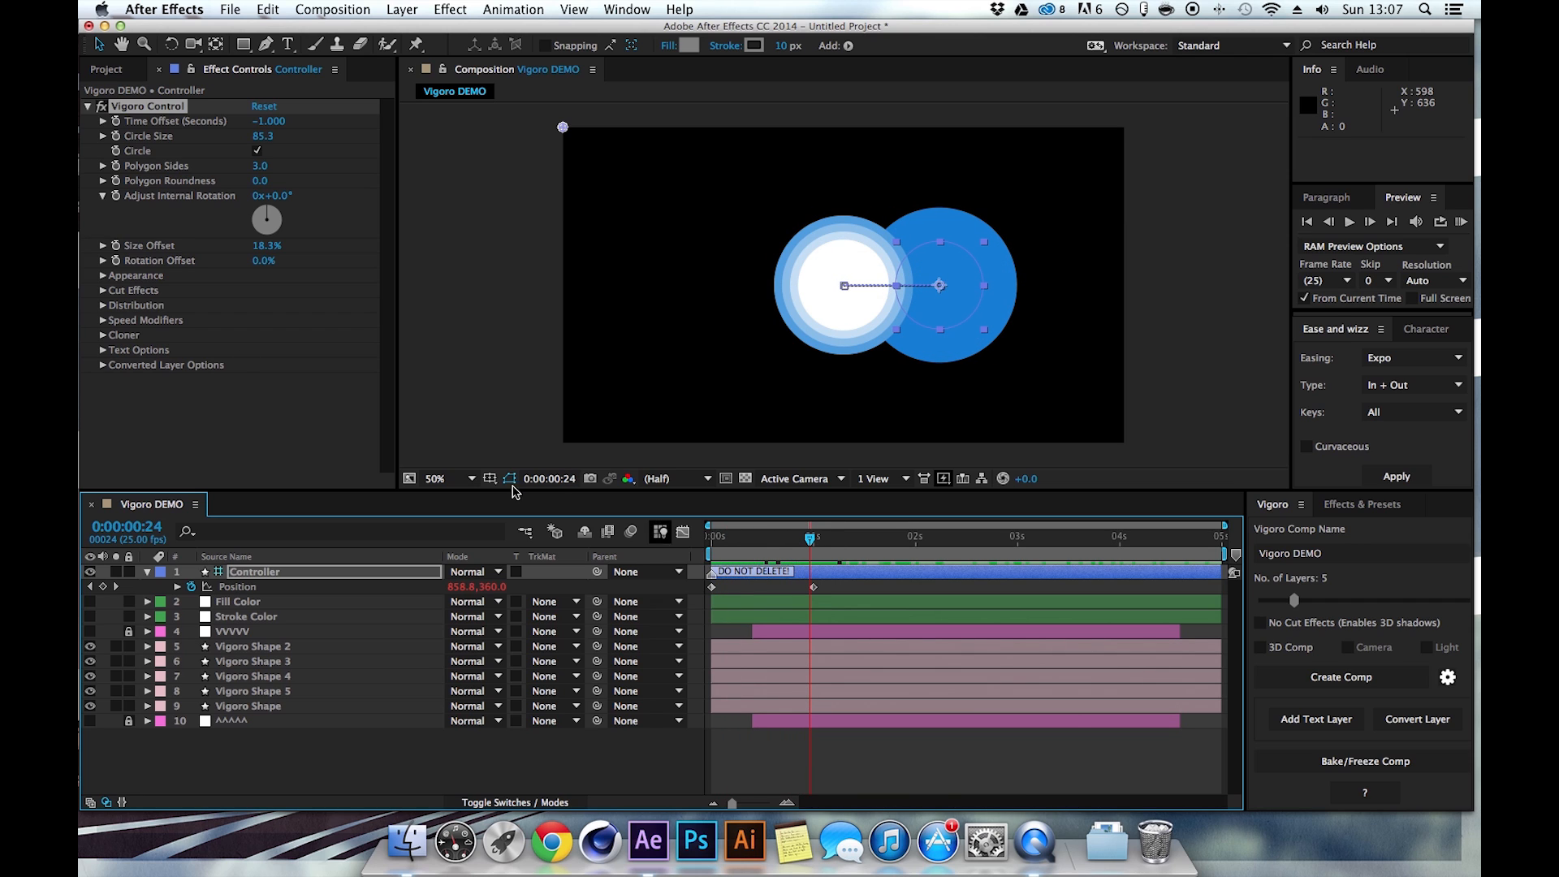
Set the Controller's Time Offset to -0.1 seconds and scrub the animation back to the start.
{"action": "left_click", "coordinate": [283, 123]}
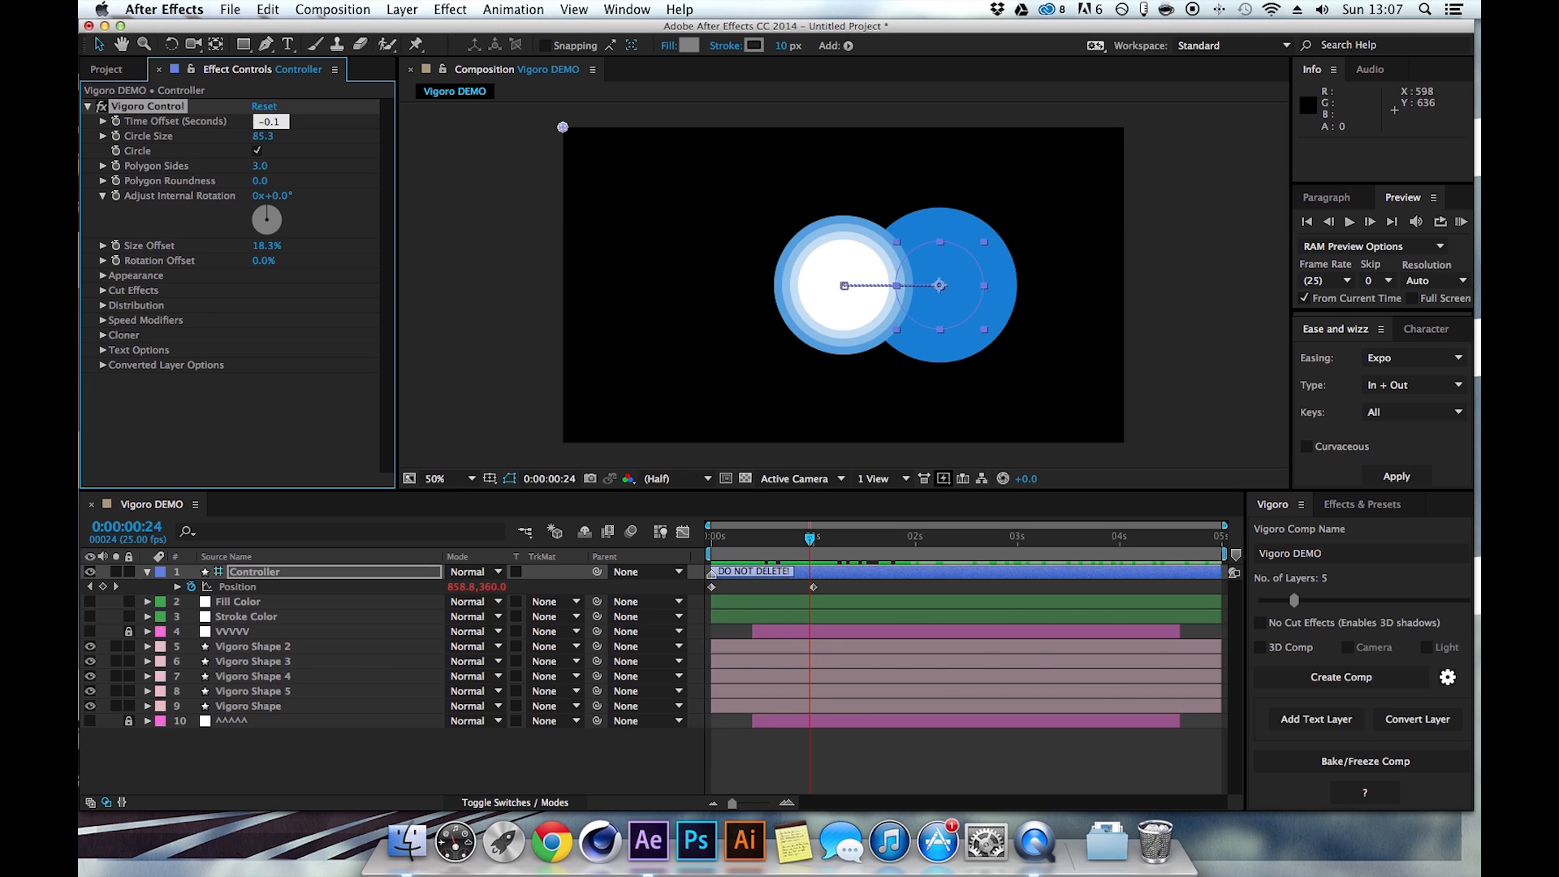
{"action": "type", "text": "-0.1"}
{"action": "key", "text": "Return"}
{"action": "left_click_drag", "start_coordinate": [719, 536], "coordinate": [664, 542]}
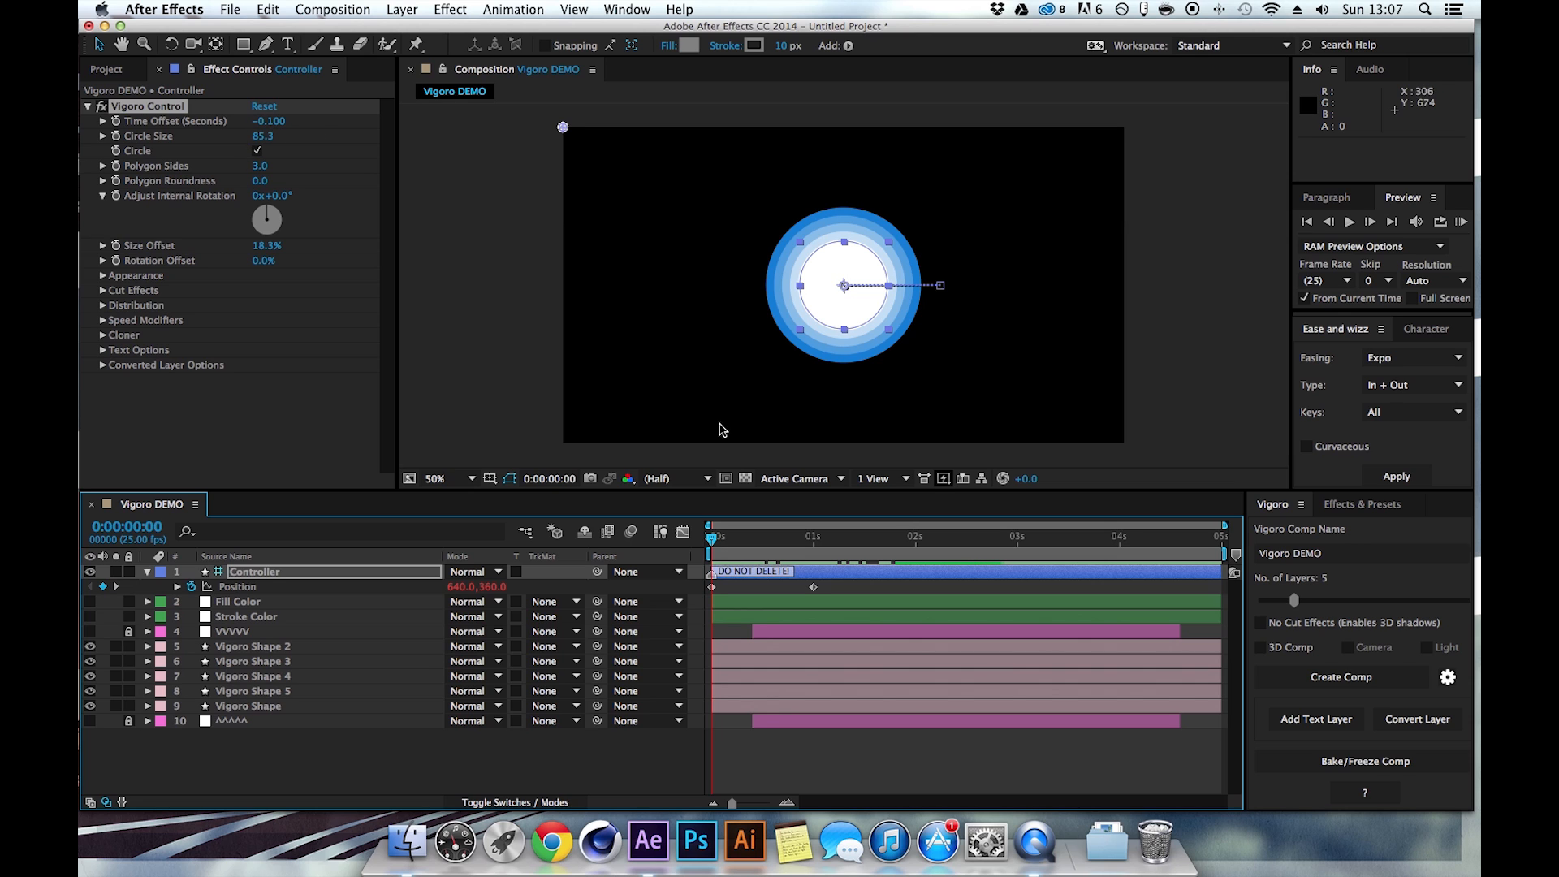
{"action": "mouse_move", "coordinate": [715, 538]}
{"action": "left_mouse_down"}
{"action": "mouse_move", "coordinate": [807, 542]}
{"action": "mouse_move", "coordinate": [689, 546]}
{"action": "left_mouse_up"}
Set the Controller's Time Offset to 0.1 seconds and check the circles at the start of the composition.
{"action": "left_click", "coordinate": [269, 122]}
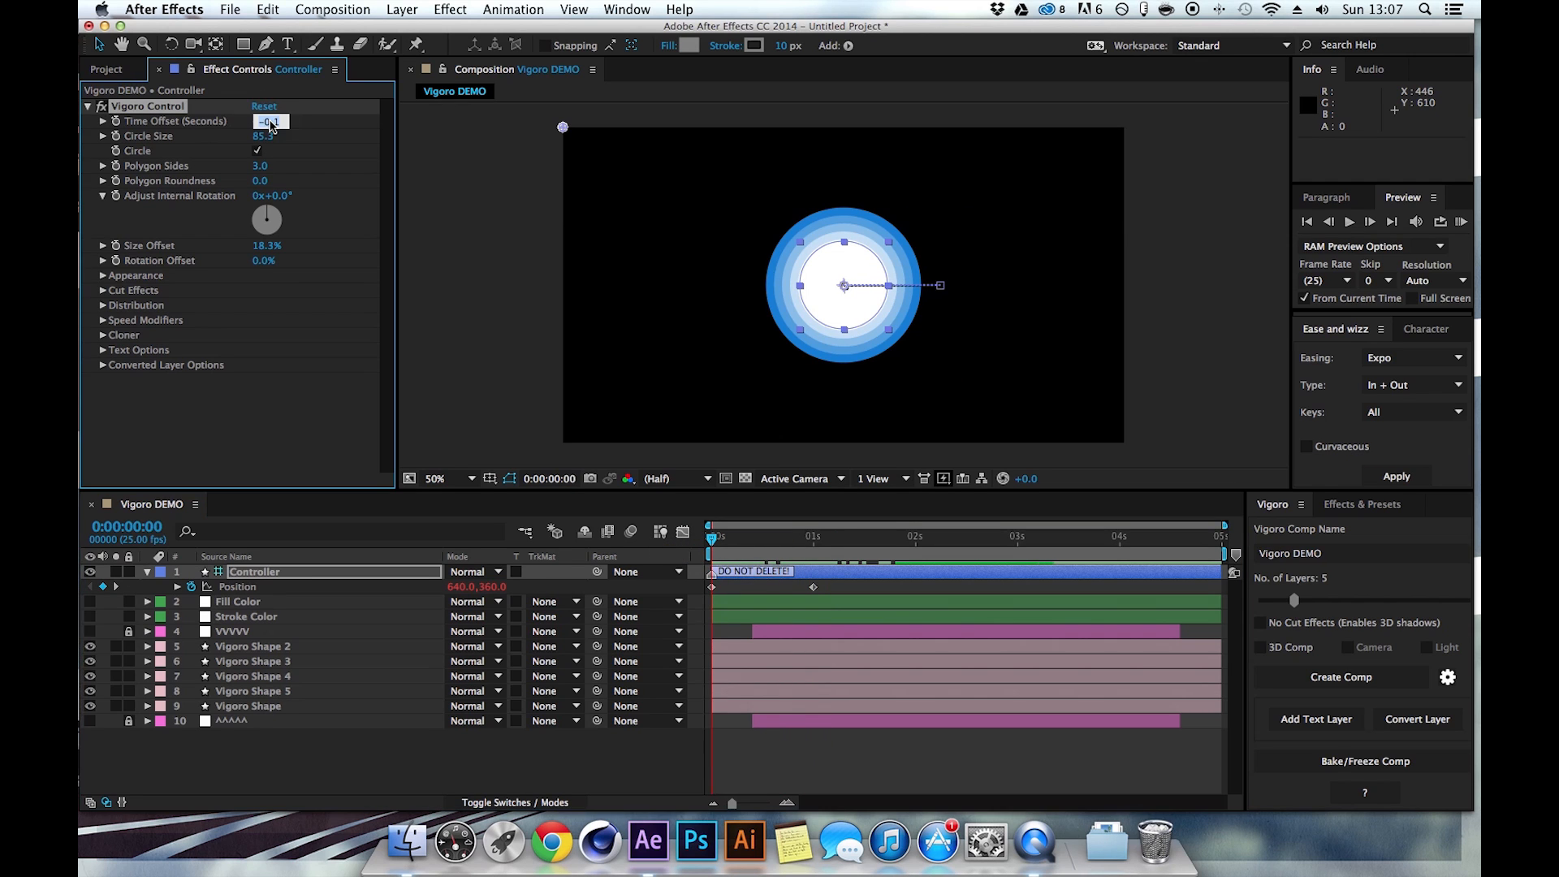
{"action": "key", "text": "Return"}
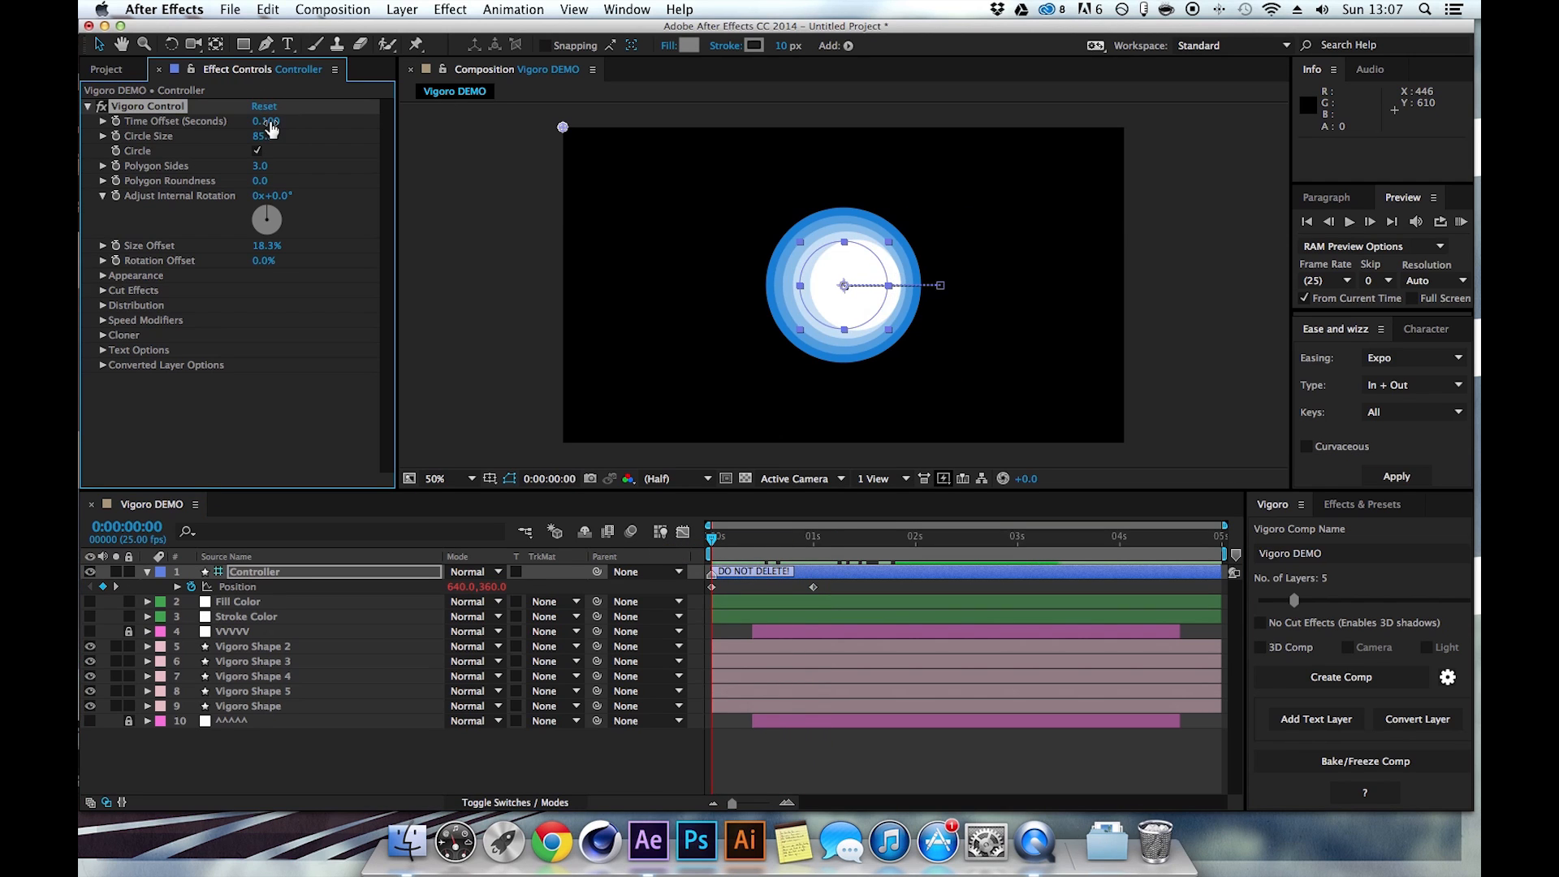
{"action": "mouse_move", "coordinate": [712, 545]}
{"action": "left_mouse_down"}
{"action": "mouse_move", "coordinate": [778, 543]}
{"action": "mouse_move", "coordinate": [713, 542]}
{"action": "left_mouse_up"}
Move the Controller's second Position keyframe to 0:00:00:11 and scrub around the start of the animation.
{"action": "left_click_drag", "start_coordinate": [815, 593], "coordinate": [756, 592]}
{"action": "mouse_move", "coordinate": [712, 544]}
{"action": "left_mouse_down"}
{"action": "mouse_move", "coordinate": [754, 543]}
{"action": "mouse_move", "coordinate": [700, 548]}
{"action": "left_mouse_up"}
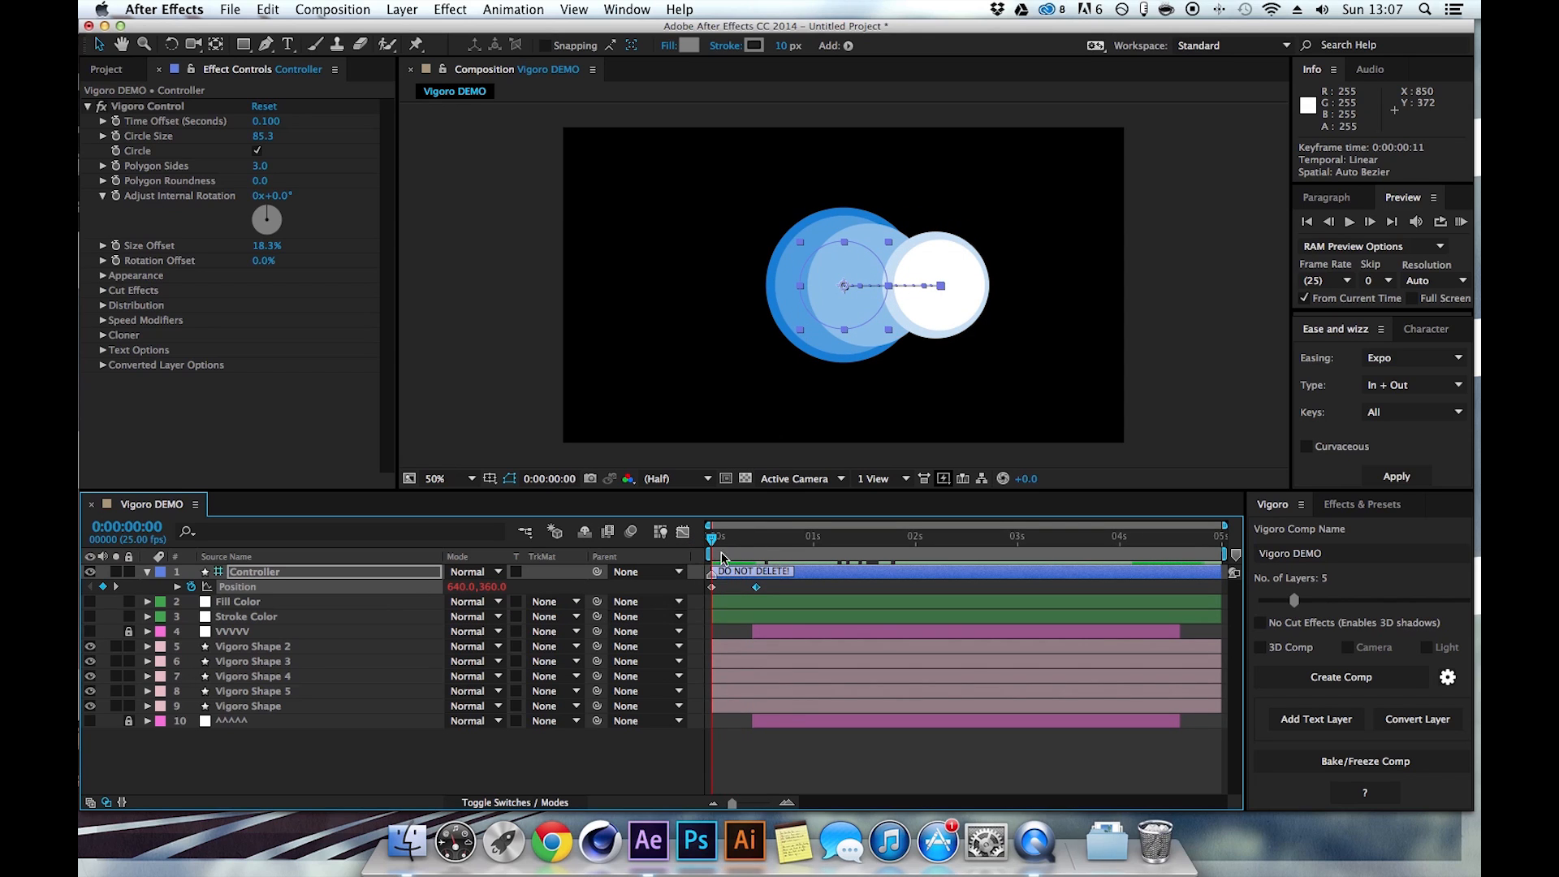
{"action": "mouse_move", "coordinate": [719, 542]}
{"action": "left_mouse_down"}
{"action": "mouse_move", "coordinate": [734, 540]}
{"action": "mouse_move", "coordinate": [710, 540]}
{"action": "left_mouse_up"}
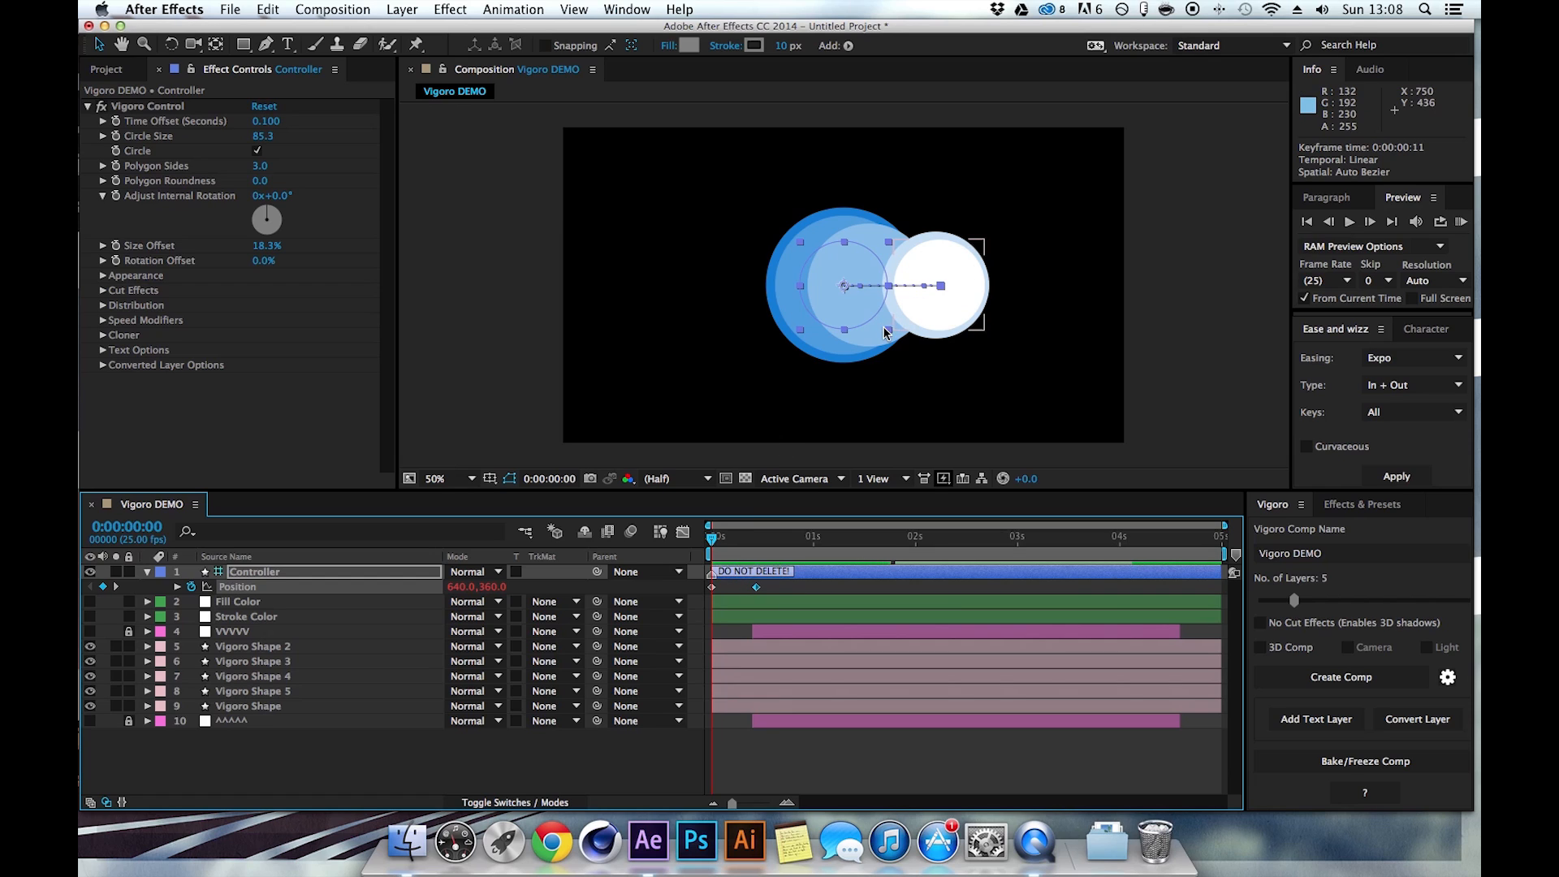
Shift both Controller Position keyframes 9 frames later, check the start of the animation, and undo the keyframe move.
{"action": "mouse_move", "coordinate": [768, 581]}
{"action": "left_mouse_down"}
{"action": "mouse_move", "coordinate": [709, 593]}
{"action": "mouse_move", "coordinate": [748, 590]}
{"action": "left_mouse_up"}
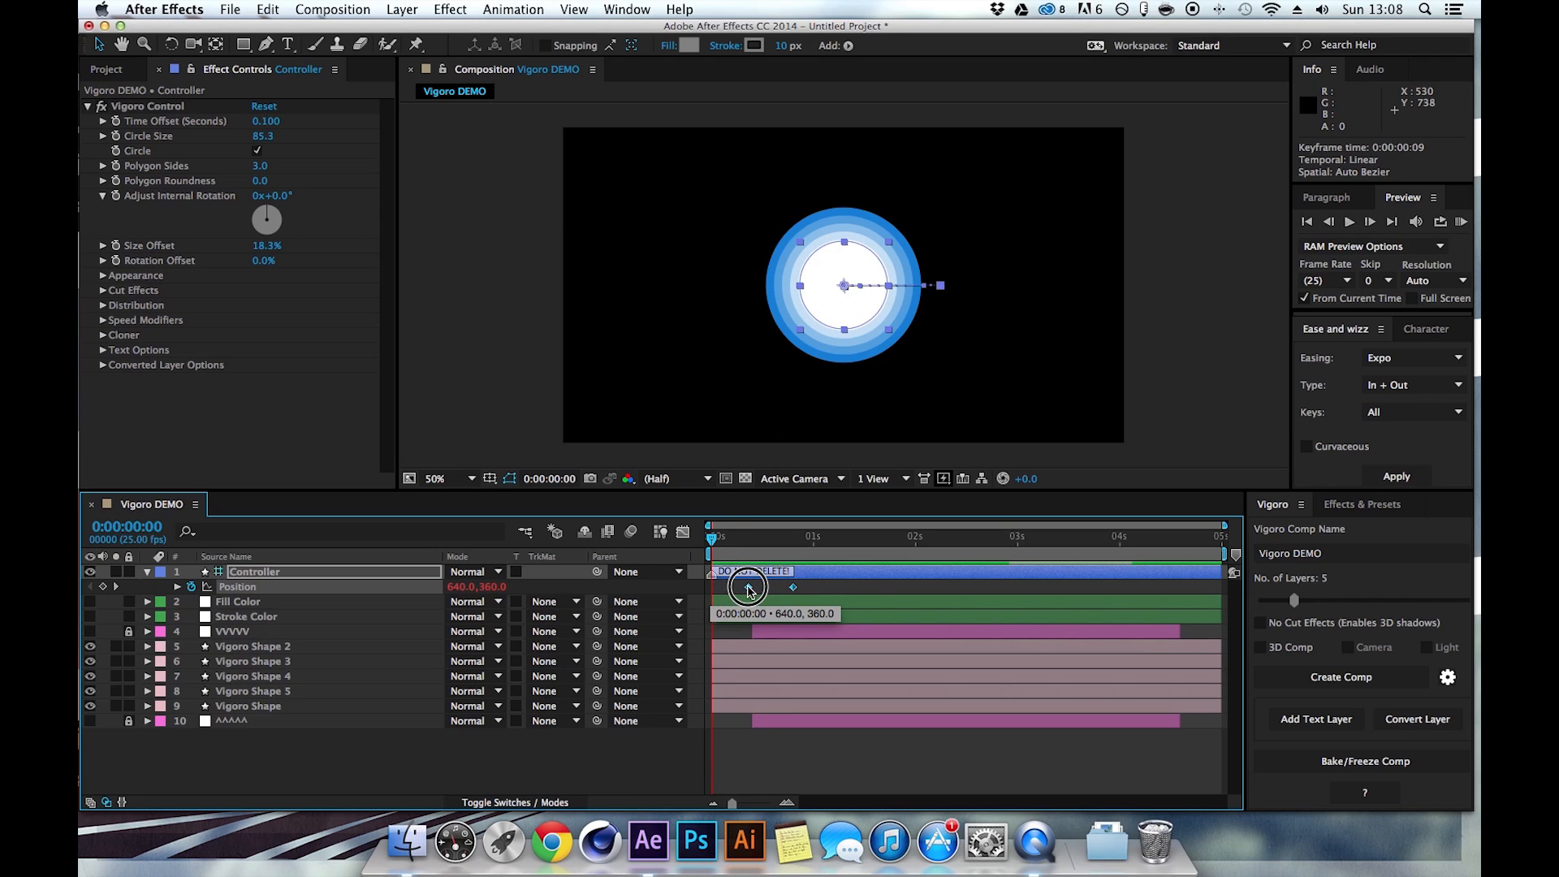
{"action": "mouse_move", "coordinate": [712, 538]}
{"action": "left_mouse_down"}
{"action": "mouse_move", "coordinate": [787, 539]}
{"action": "mouse_move", "coordinate": [696, 554]}
{"action": "left_mouse_up"}
{"action": "key", "text": "super+z"}
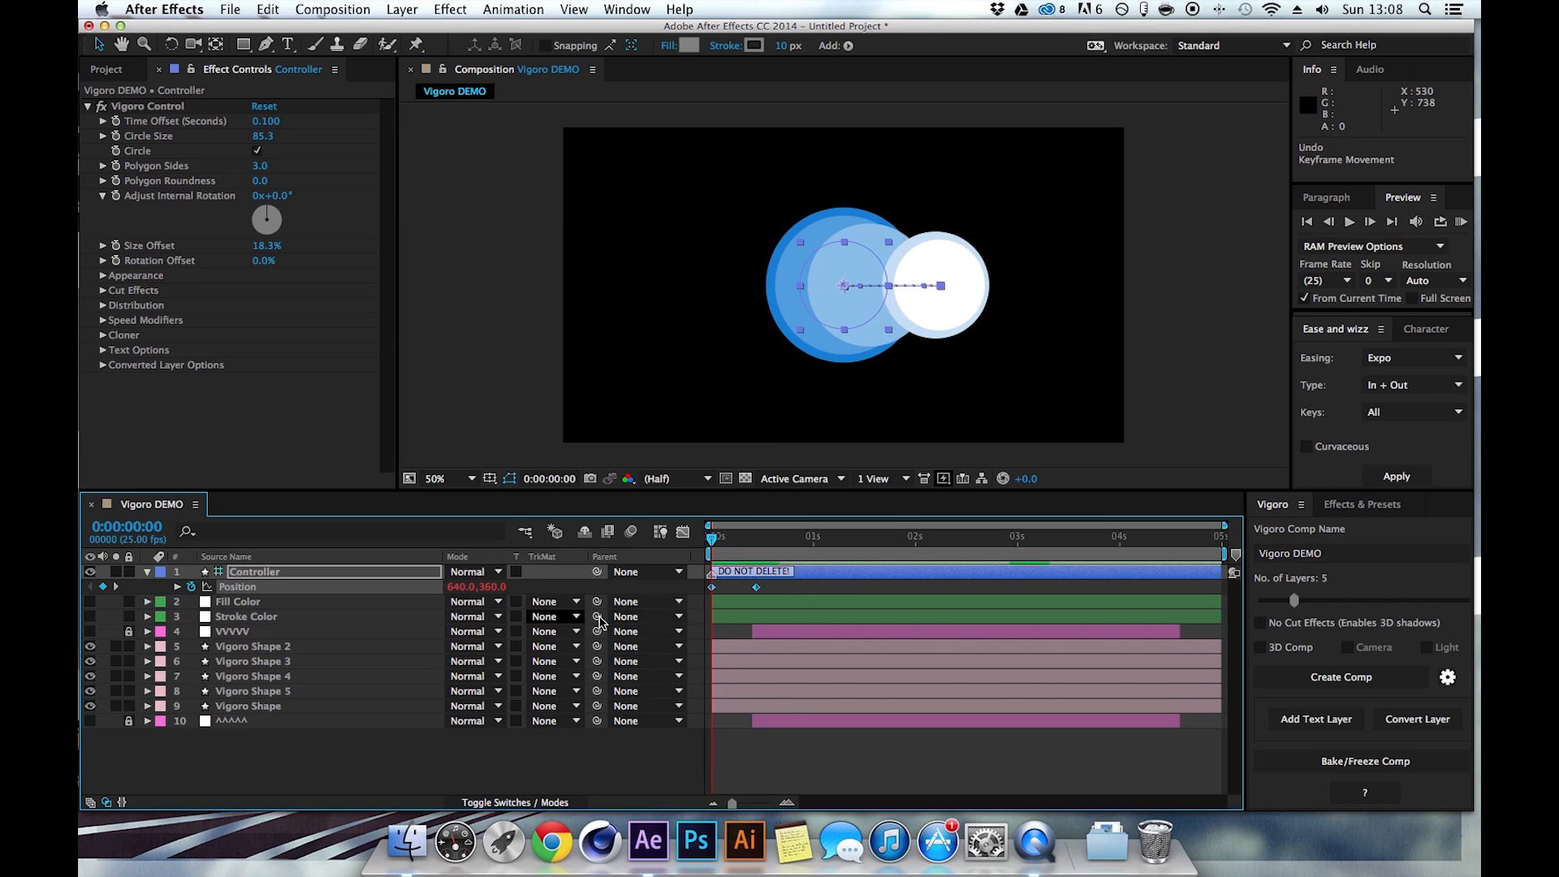
Slide the whole Controller layer 9 frames later, check the first frame, and slide it back to start at 0 seconds.
{"action": "left_click_drag", "start_coordinate": [829, 573], "coordinate": [865, 573]}
{"action": "left_click_drag", "start_coordinate": [722, 543], "coordinate": [686, 542]}
{"action": "left_click_drag", "start_coordinate": [858, 571], "coordinate": [787, 571]}
Set the Controller's Time Offset to -0.01 seconds and scrub between 0 and 1 second to check the circles' delay.
{"action": "left_click", "coordinate": [263, 122]}
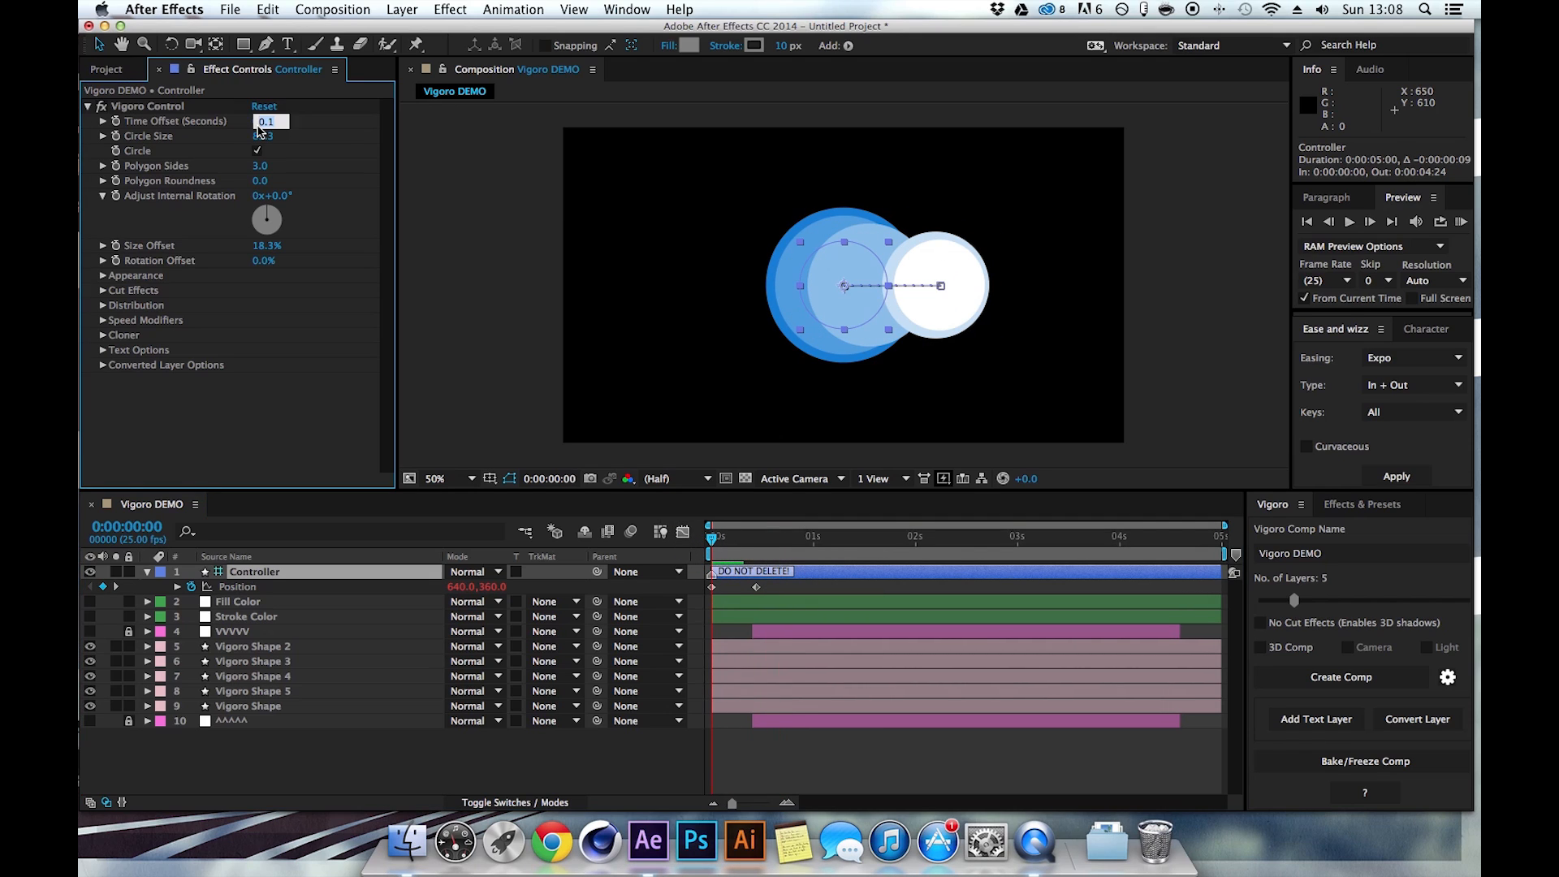
{"action": "type", "text": "-0.01"}
{"action": "key", "text": "Return"}
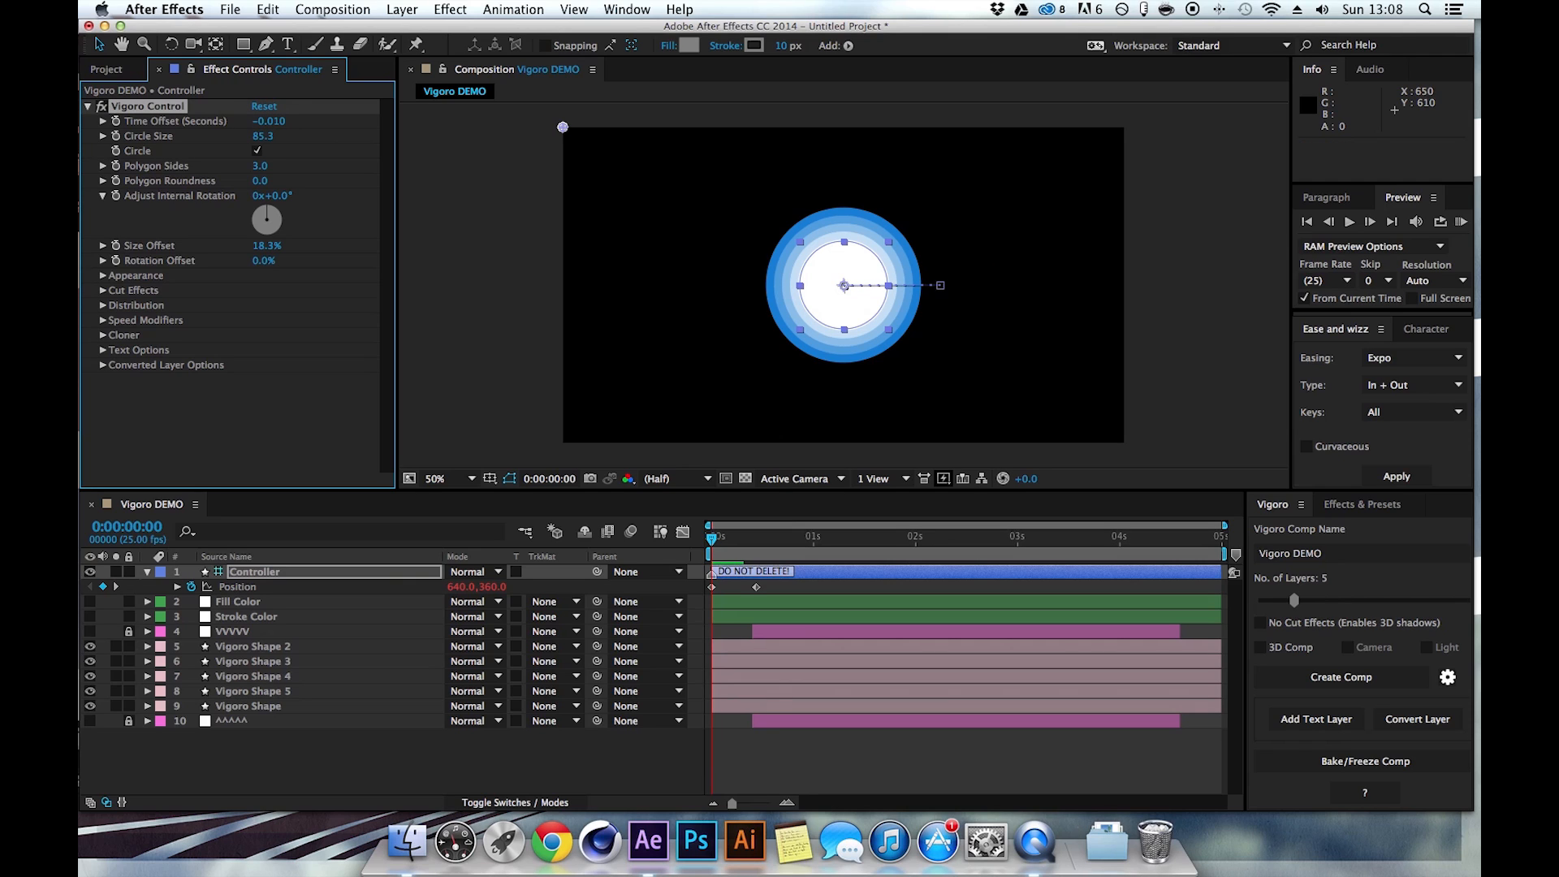
{"action": "left_click_drag", "start_coordinate": [718, 536], "coordinate": [756, 536]}
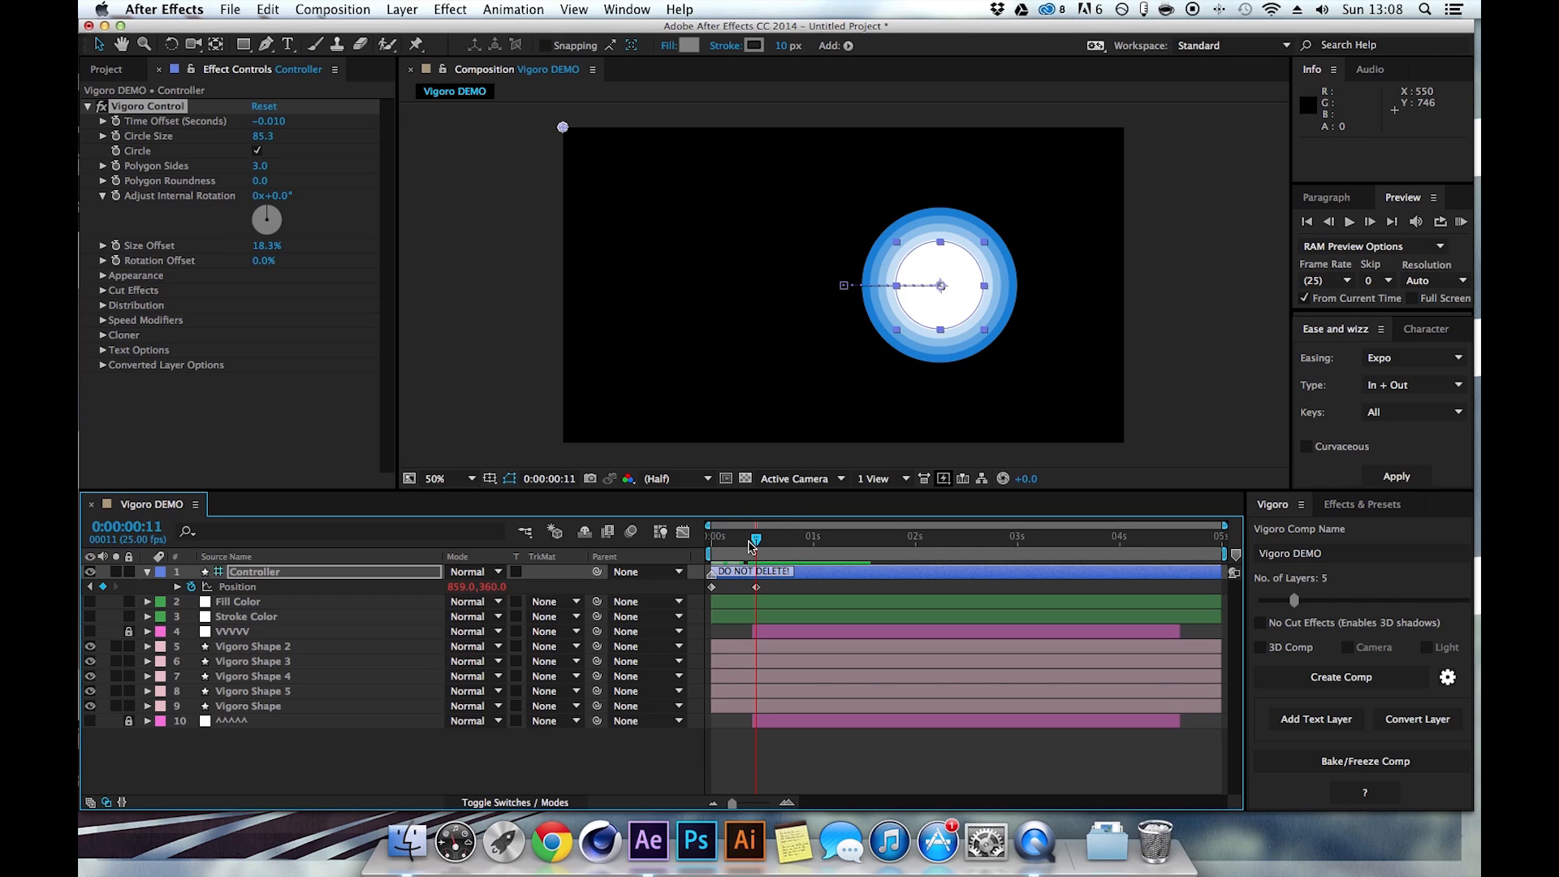
{"action": "left_click_drag", "start_coordinate": [751, 546], "coordinate": [700, 546]}
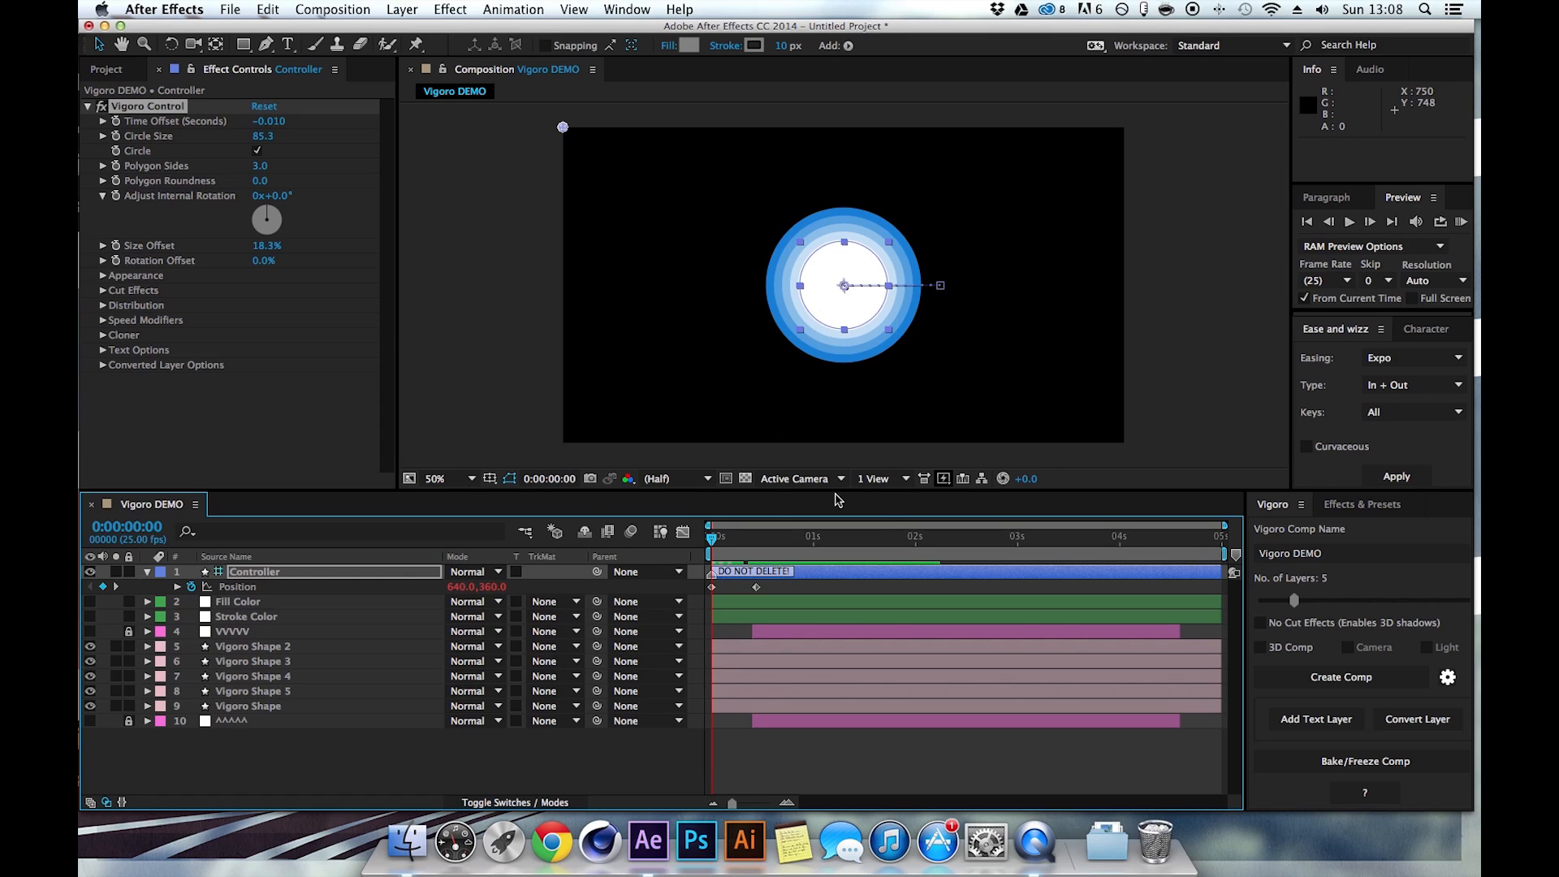
{"action": "left_click_drag", "start_coordinate": [713, 539], "coordinate": [658, 544]}
{"action": "left_click", "coordinate": [1326, 768]}
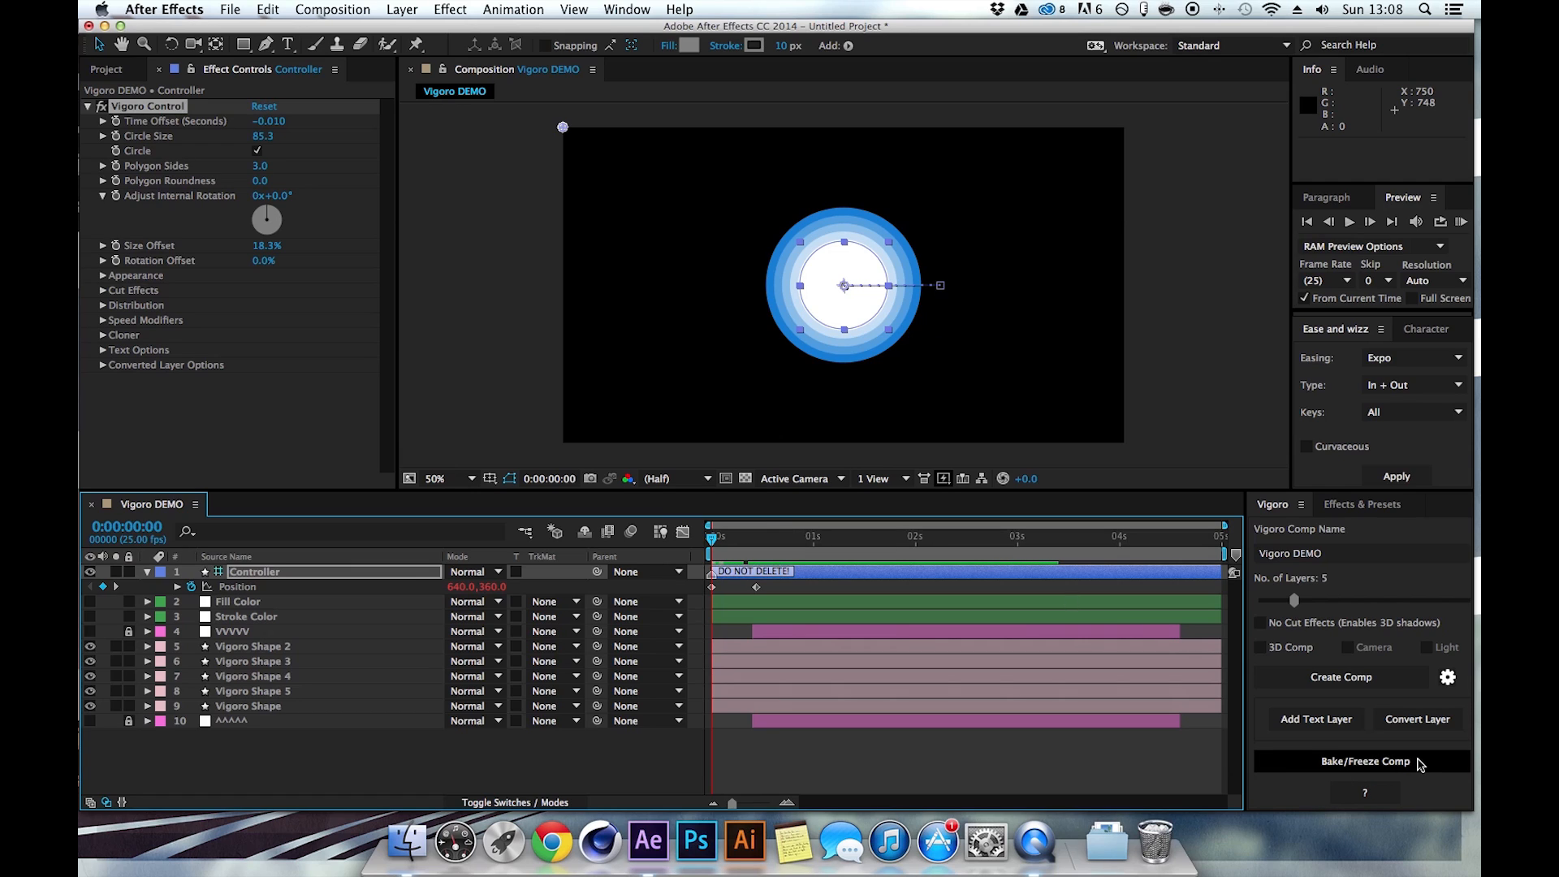
{"action": "left_click_drag", "start_coordinate": [756, 541], "coordinate": [813, 540]}
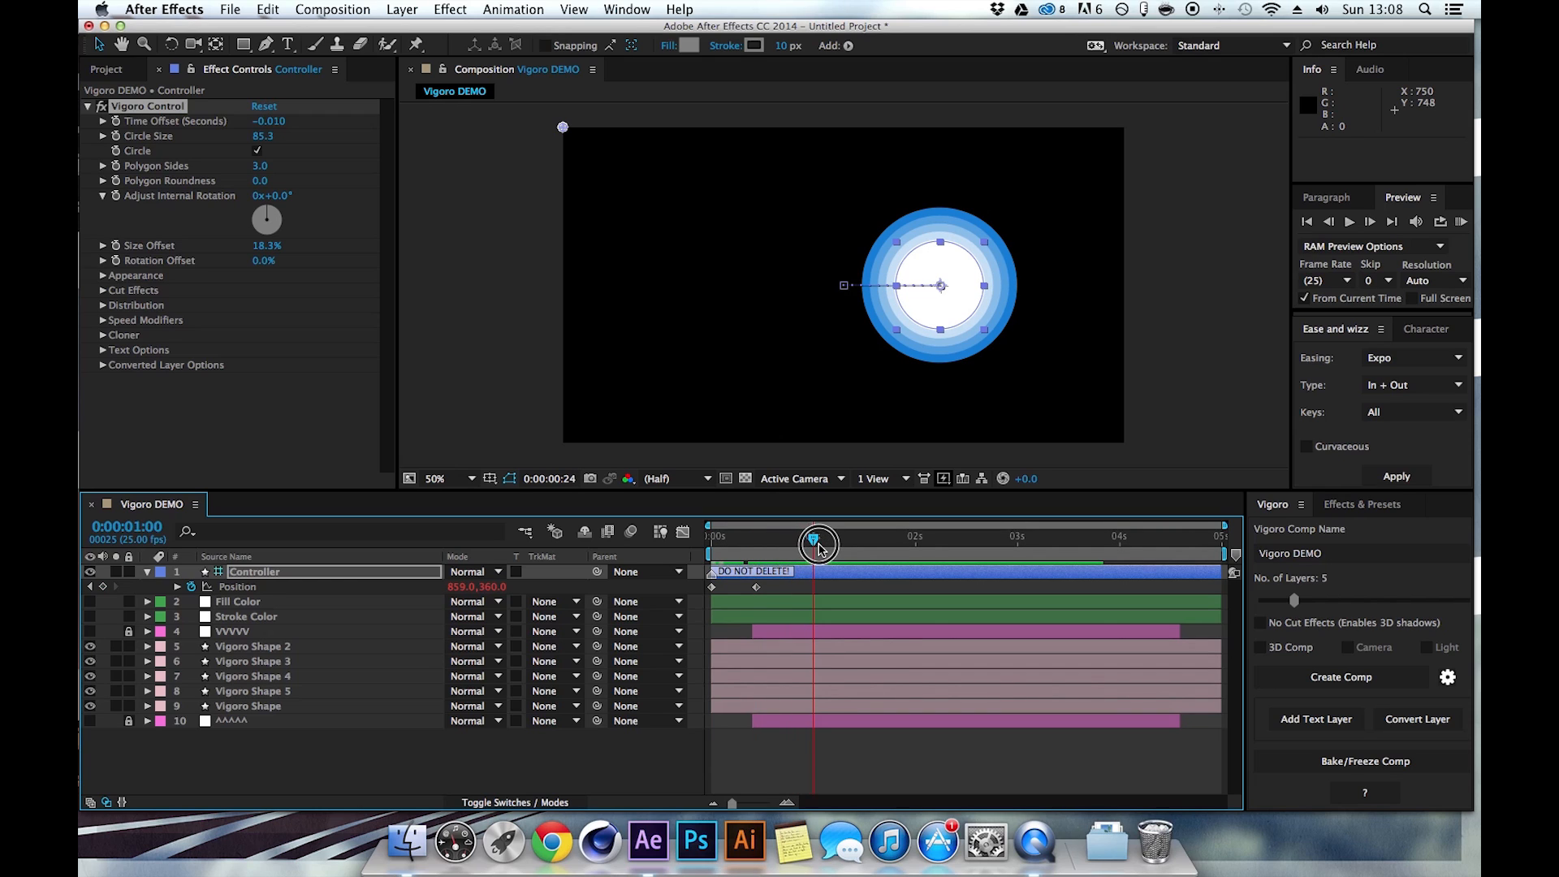
Animate the Controller's Position to 408, 360 at 0:00:01:00 and RAM-preview the movement from the first frame.
{"action": "left_click_drag", "start_coordinate": [474, 599], "coordinate": [95, 610]}
{"action": "left_click_drag", "start_coordinate": [815, 549], "coordinate": [593, 541]}
{"action": "left_click", "coordinate": [1461, 221]}
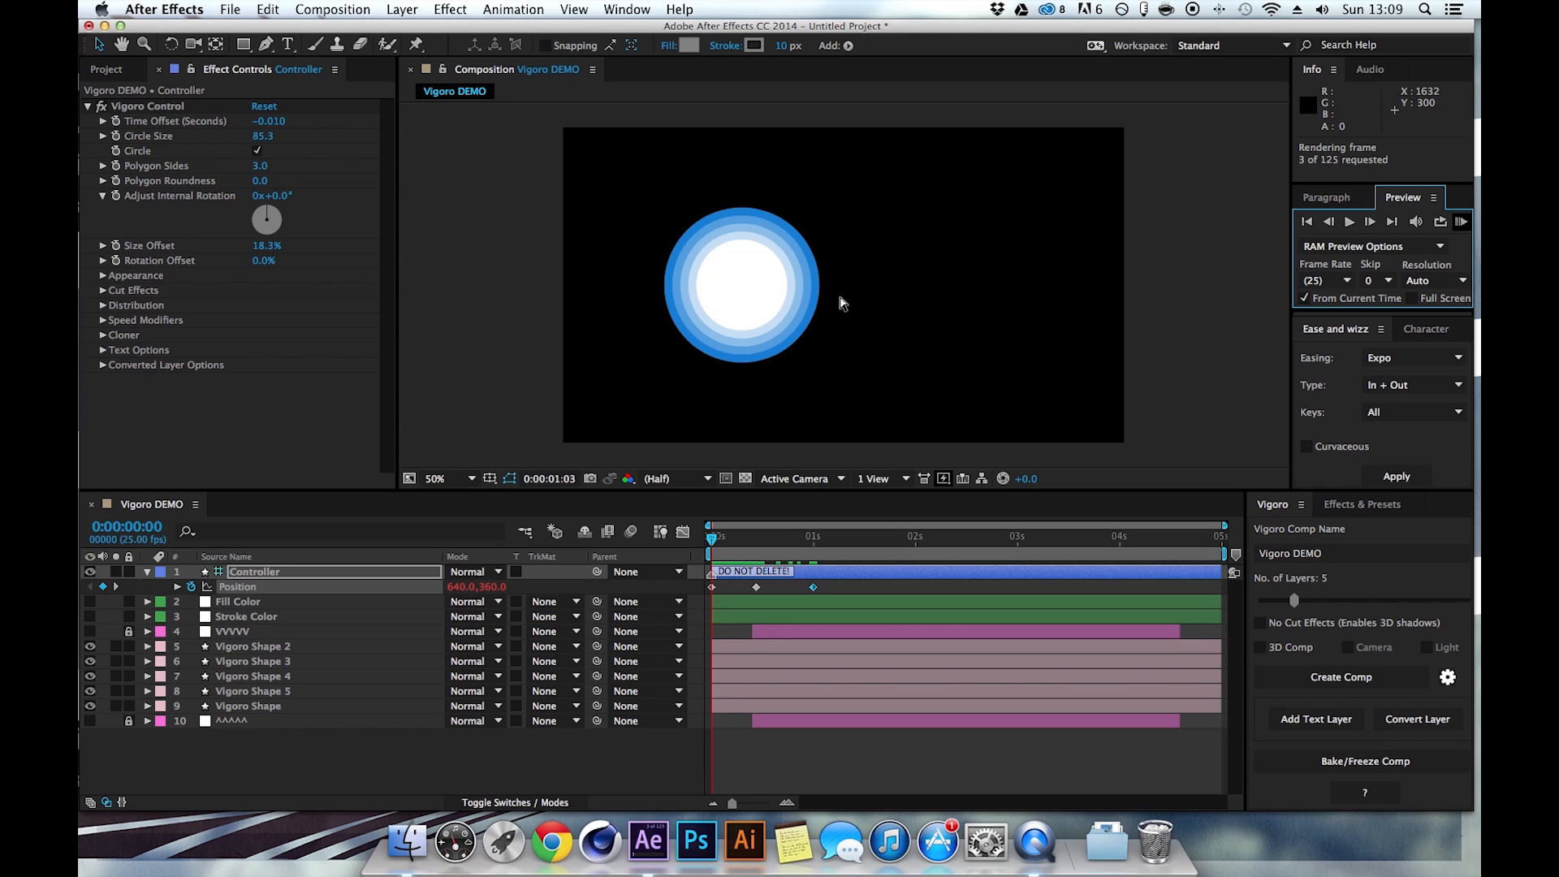
{"action": "left_click", "coordinate": [1452, 227]}
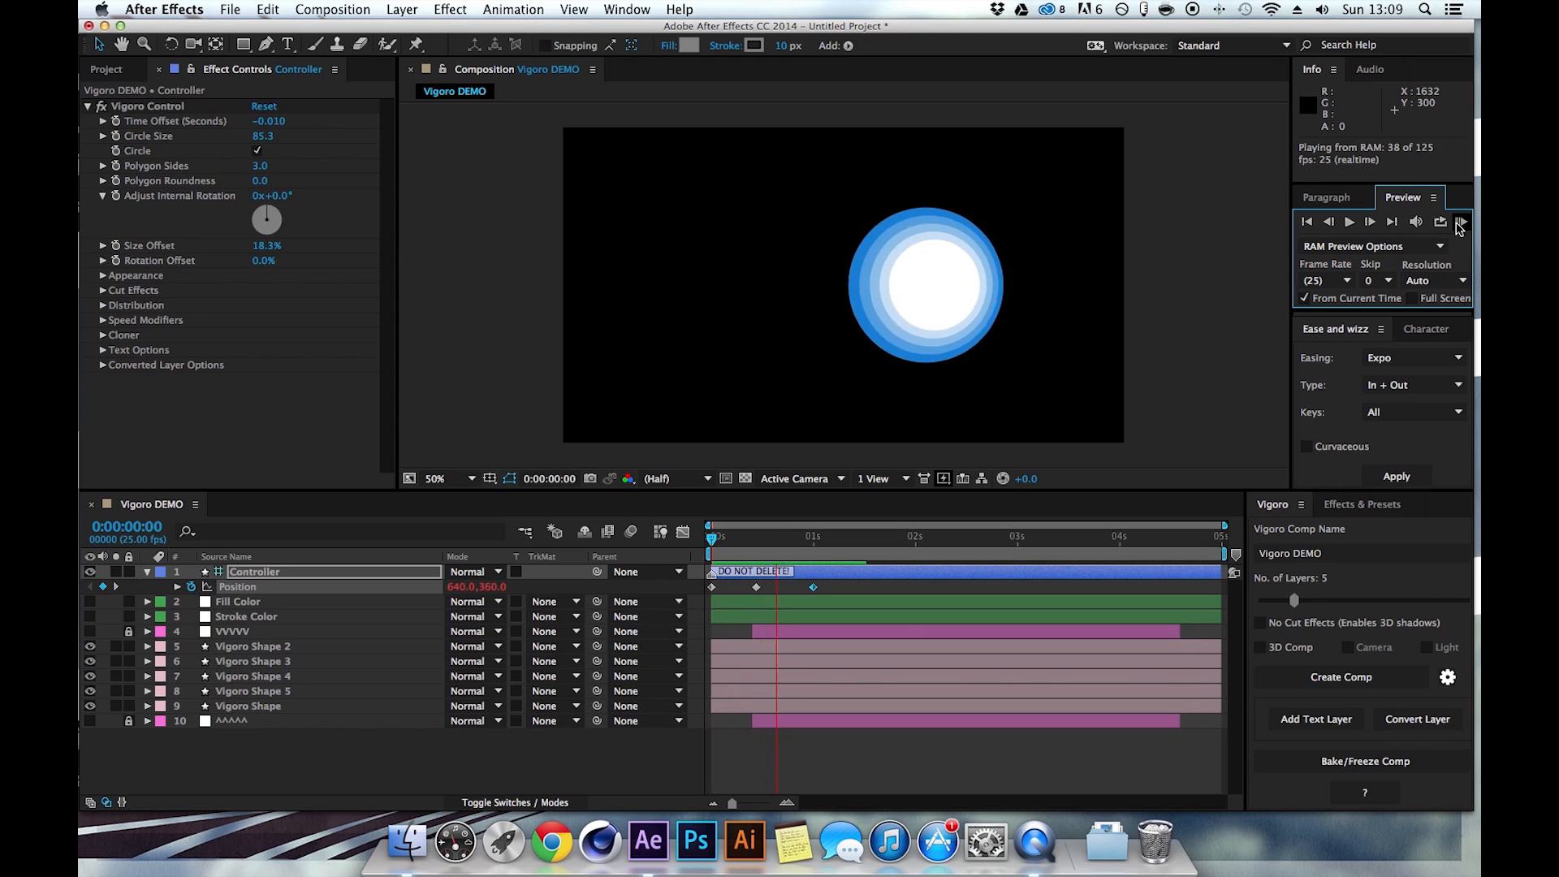
{"action": "key", "text": "space"}
{"action": "left_click_drag", "start_coordinate": [785, 537], "coordinate": [813, 538]}
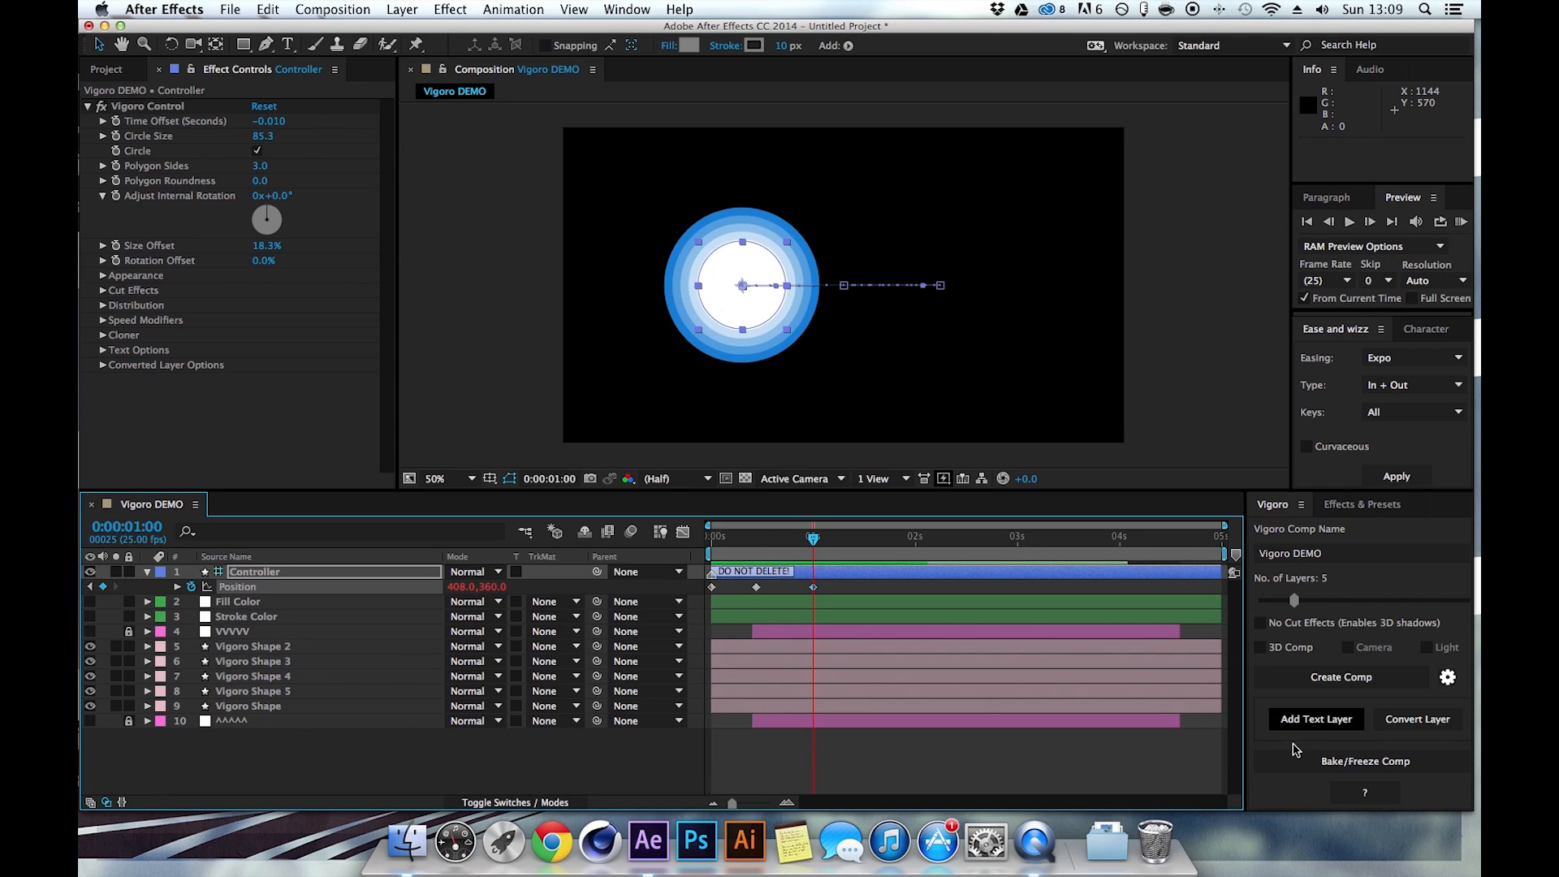
Look at the Vigoro Bake/Freeze options and close the dialog without choosing anything.
{"action": "left_click", "coordinate": [1316, 759]}
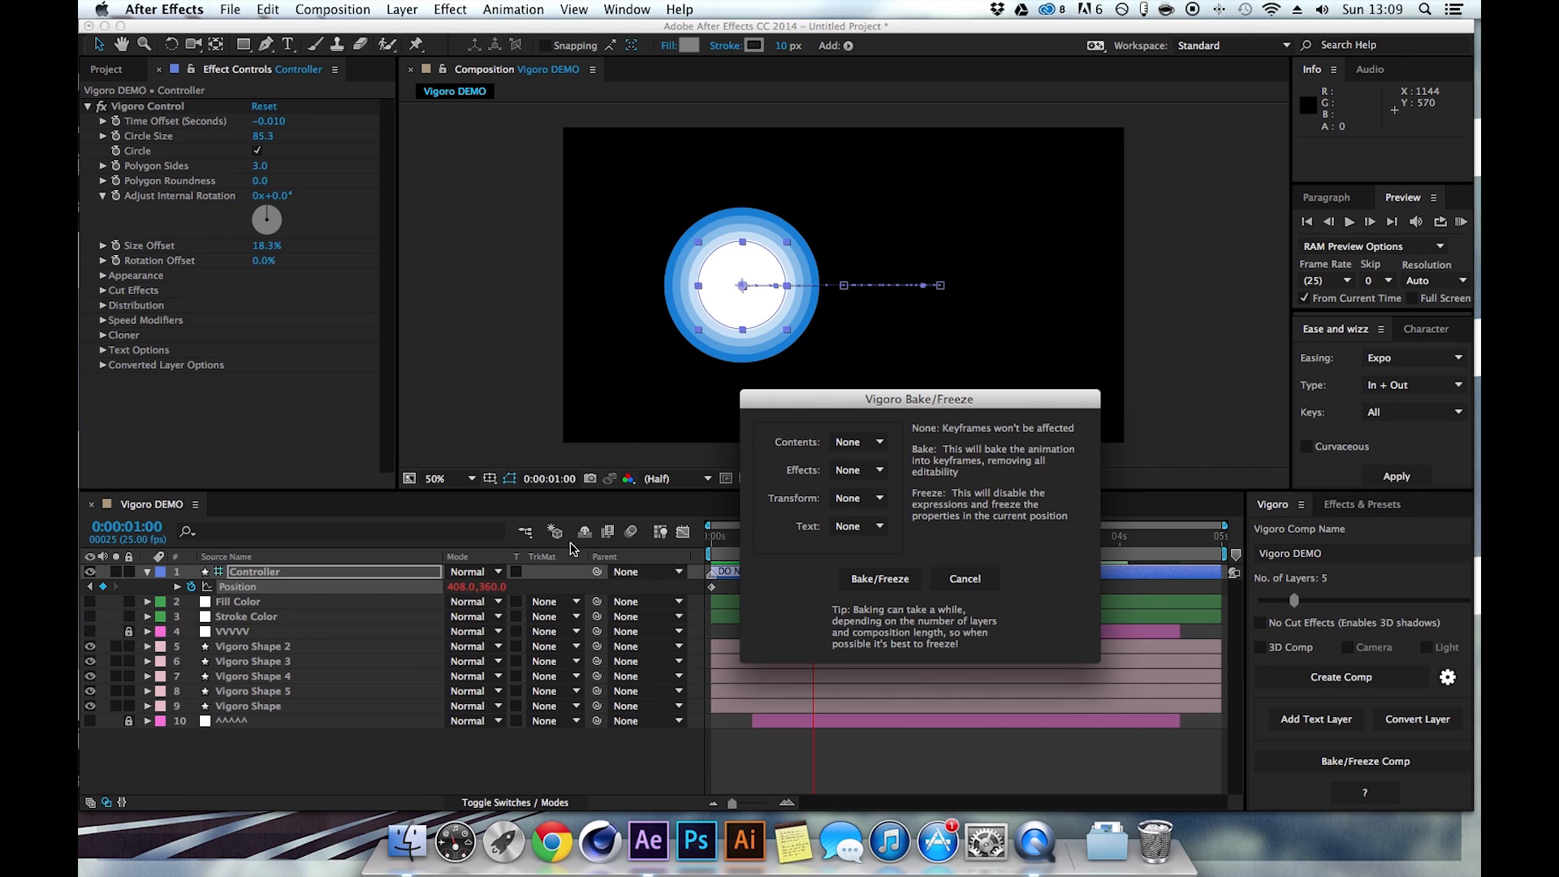
{"action": "left_click", "coordinate": [894, 574]}
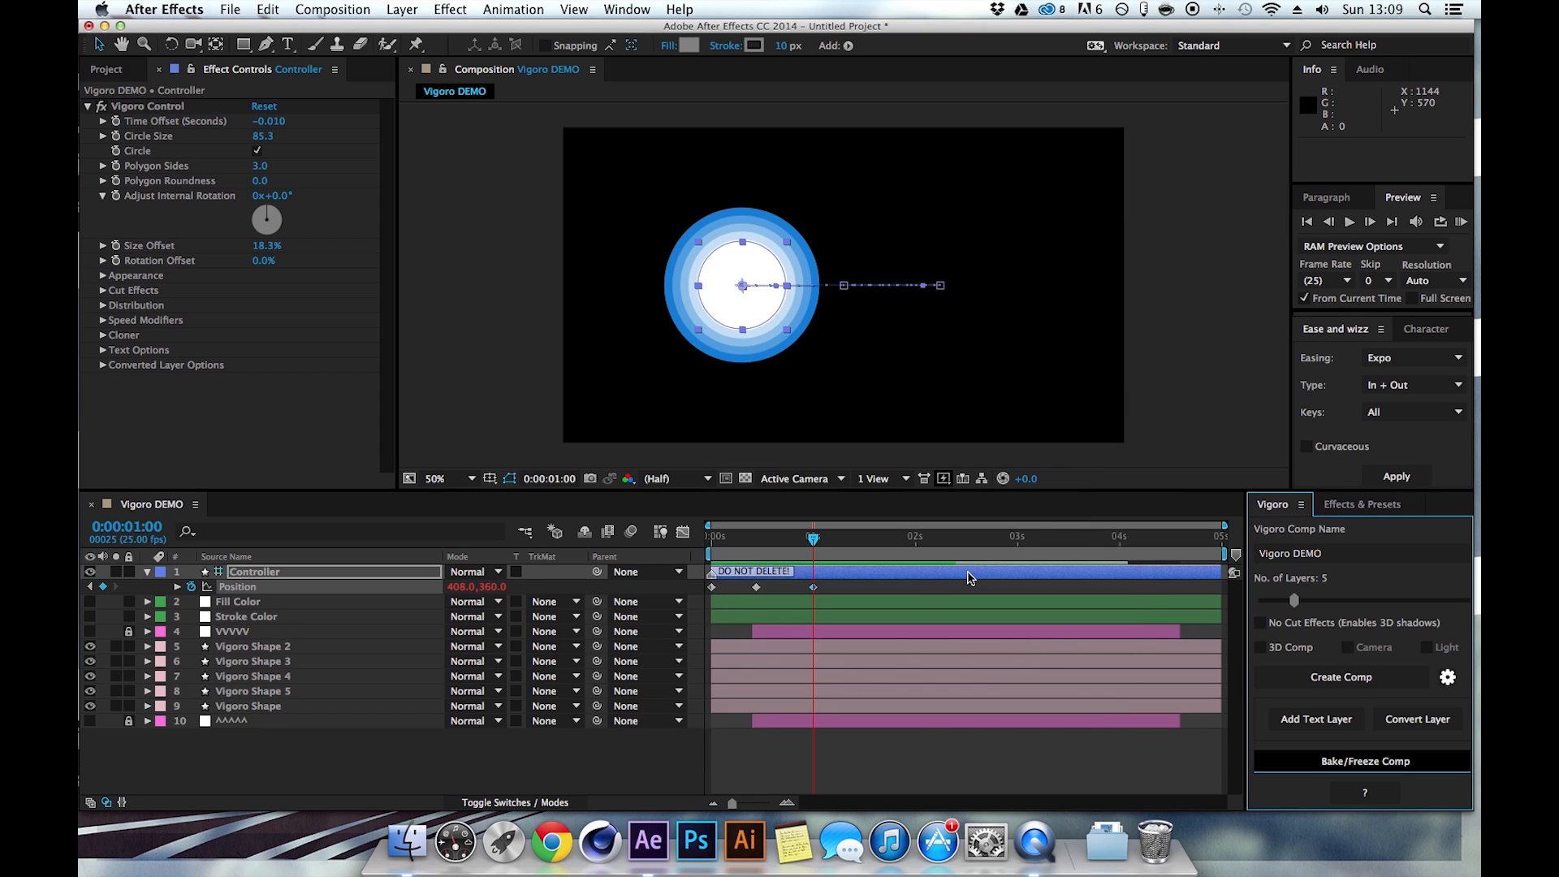
Disable the Controller's Circle option at 0:00:00:17, re-enable it, and return to 0:00:01:00.
{"action": "left_click", "coordinate": [781, 540]}
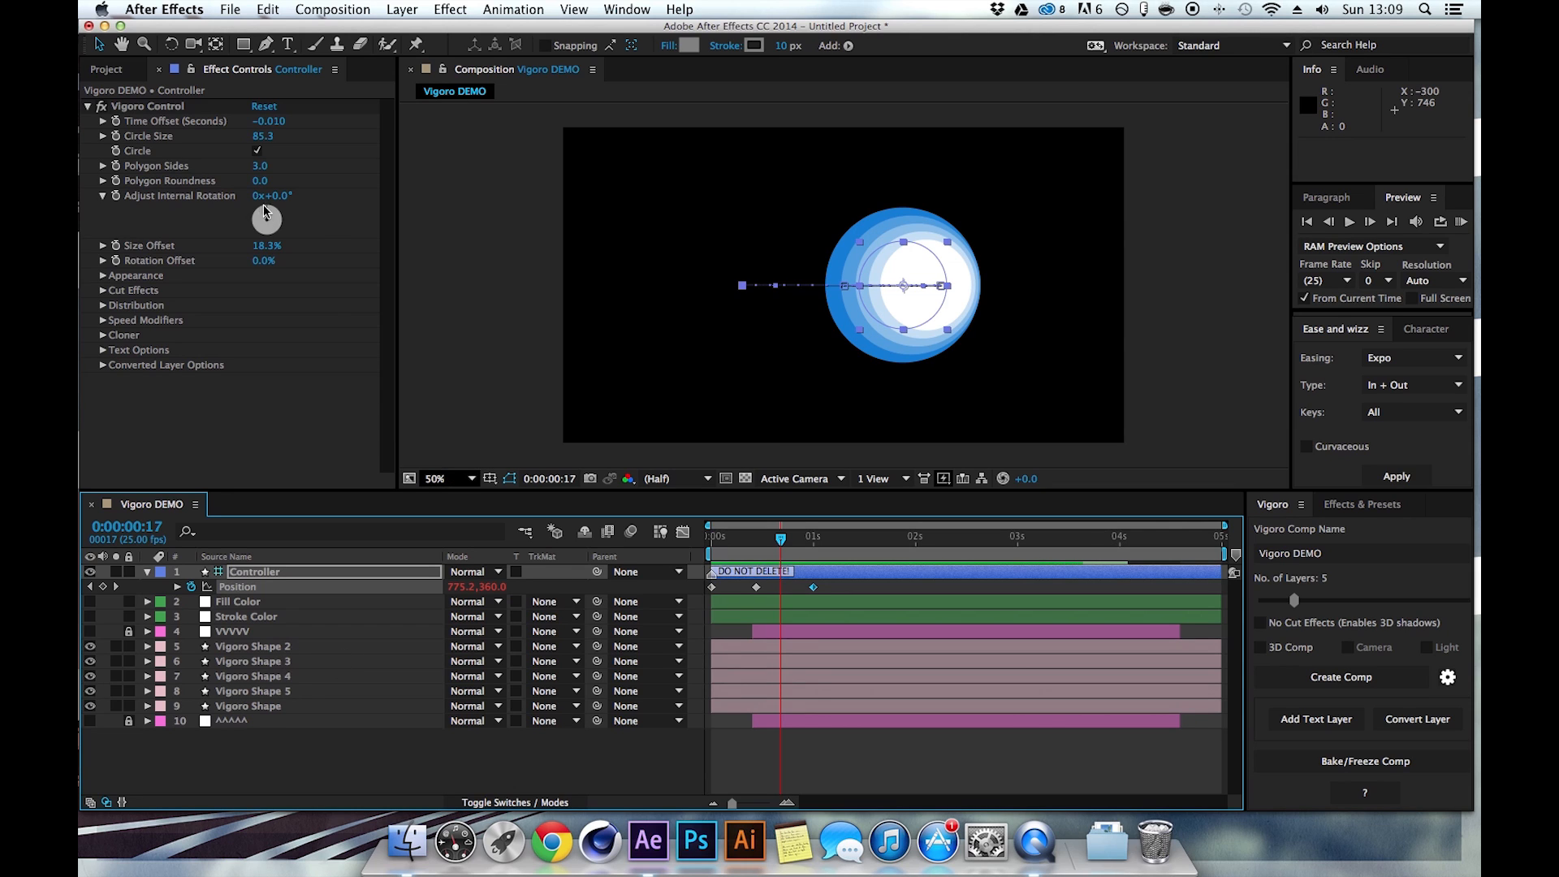
{"action": "left_click", "coordinate": [255, 152]}
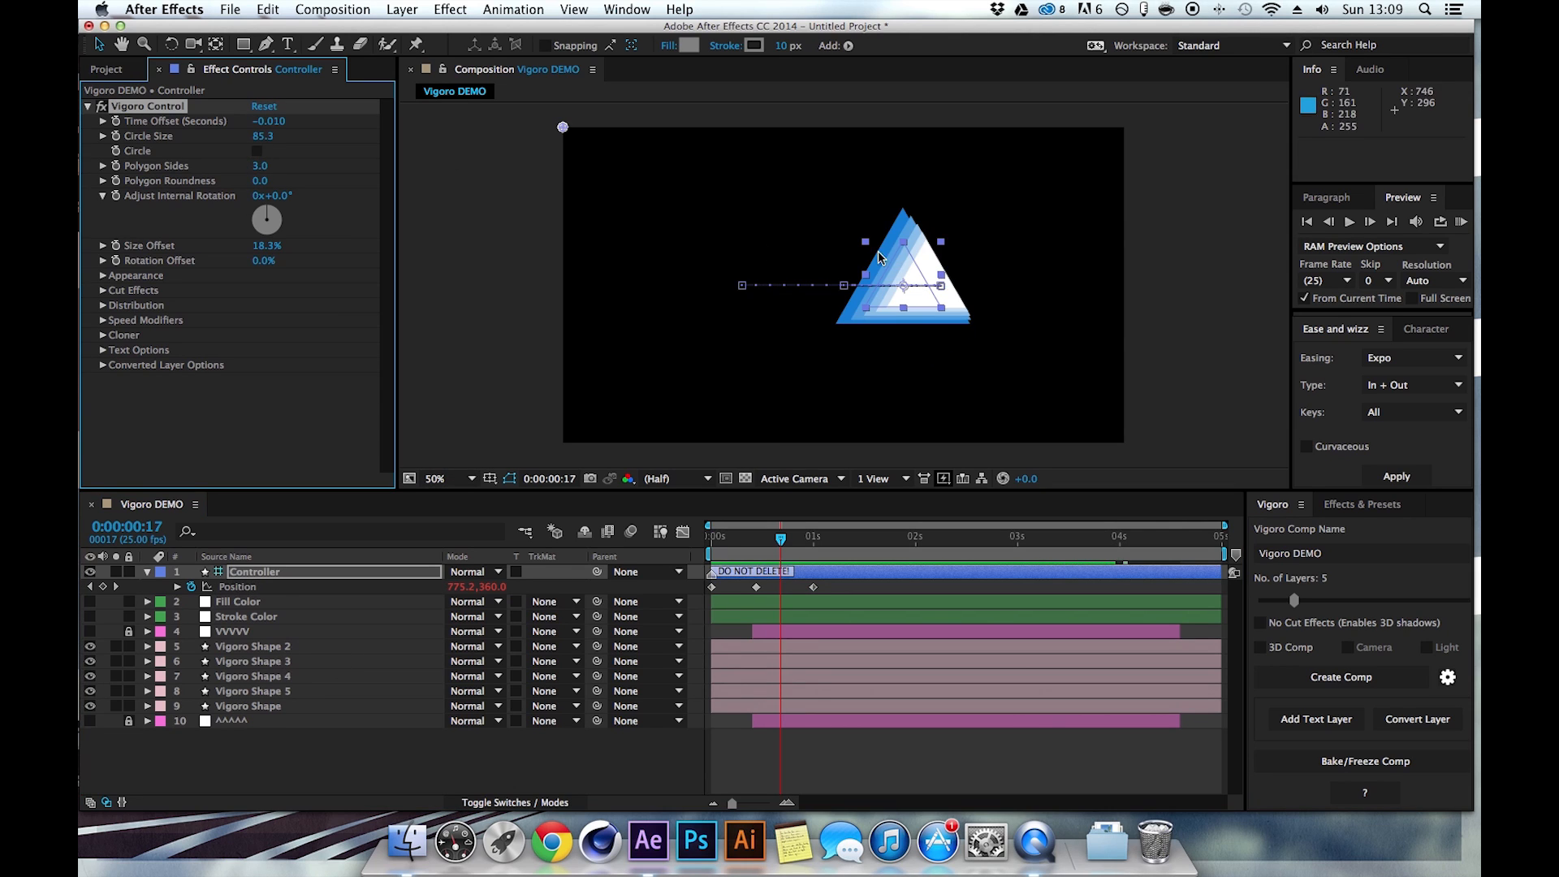
{"action": "left_click", "coordinate": [257, 151]}
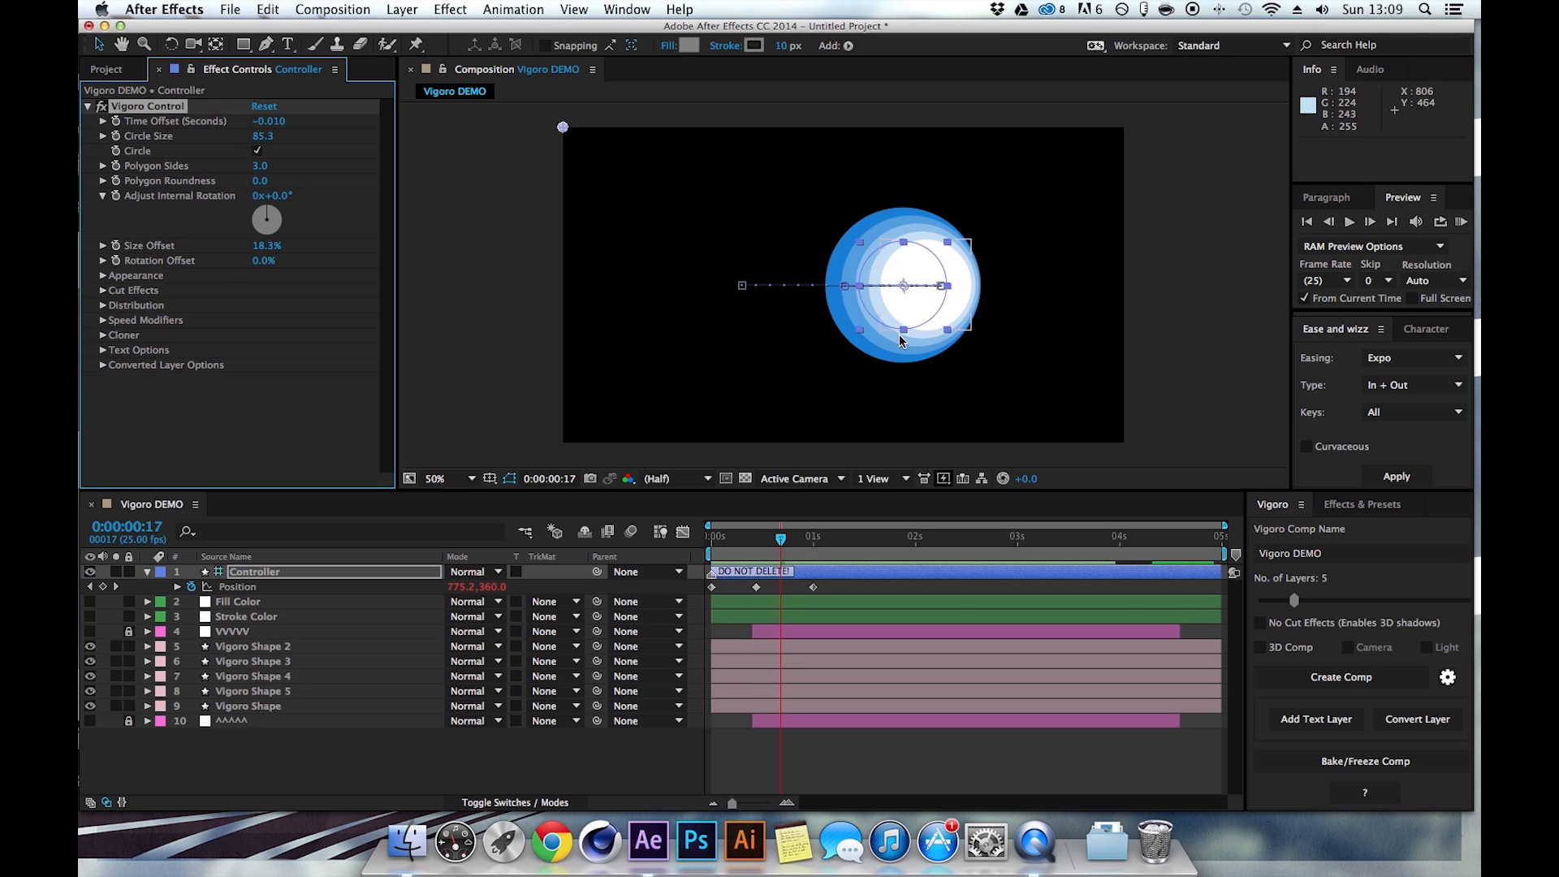
{"action": "left_click_drag", "start_coordinate": [786, 539], "coordinate": [815, 544]}
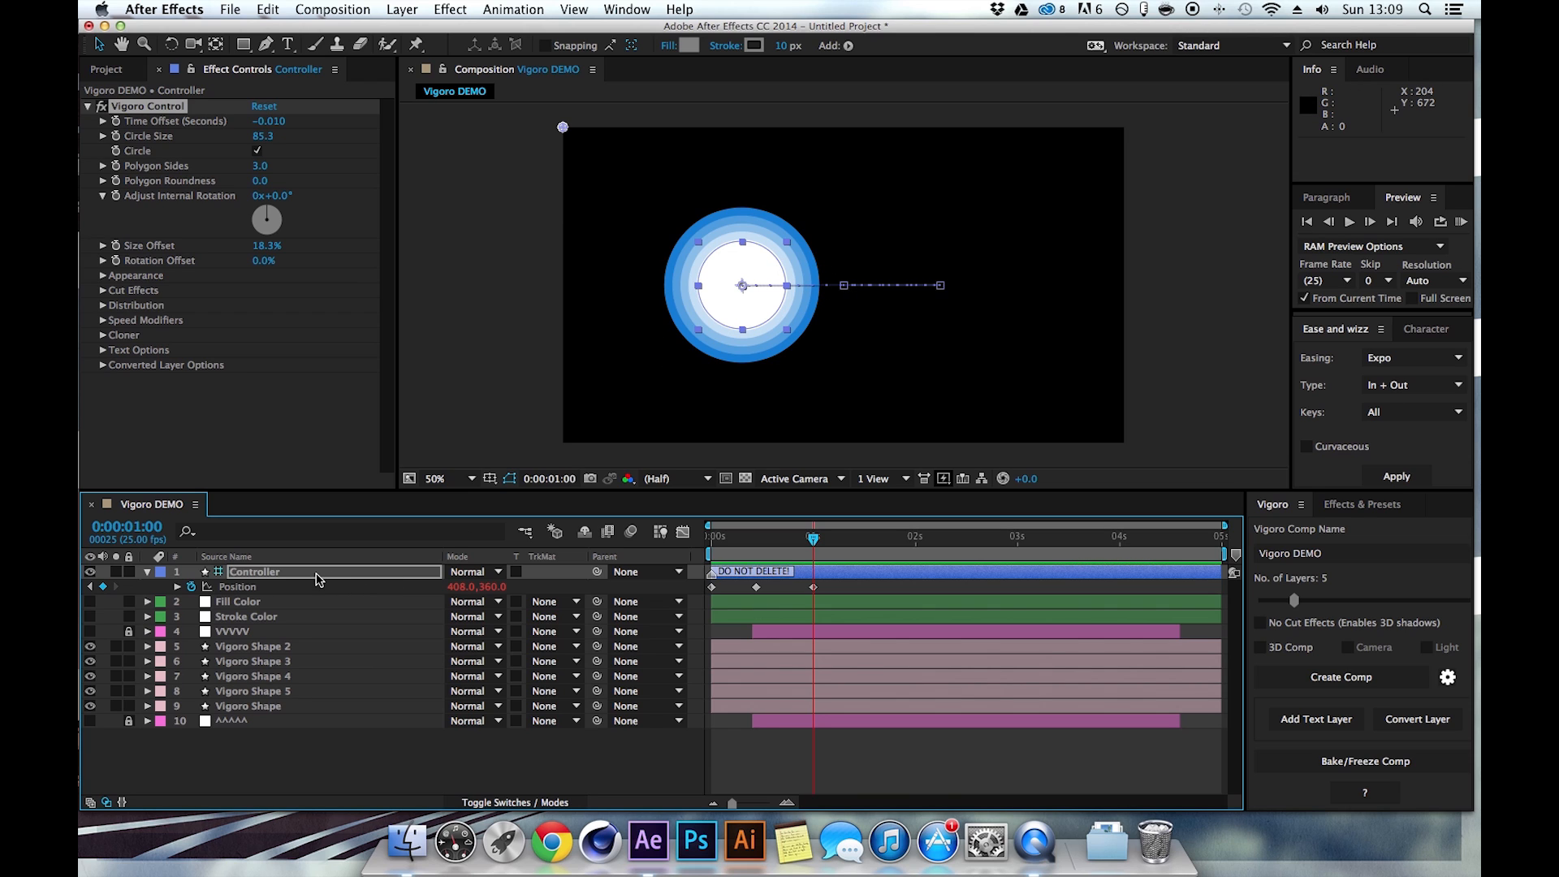
Review the Bake/Freeze categories against the expanded Contents, Effects and Transform groups of Vigoro Shape 2, leaving them unapplied.
{"action": "left_click", "coordinate": [1366, 761]}
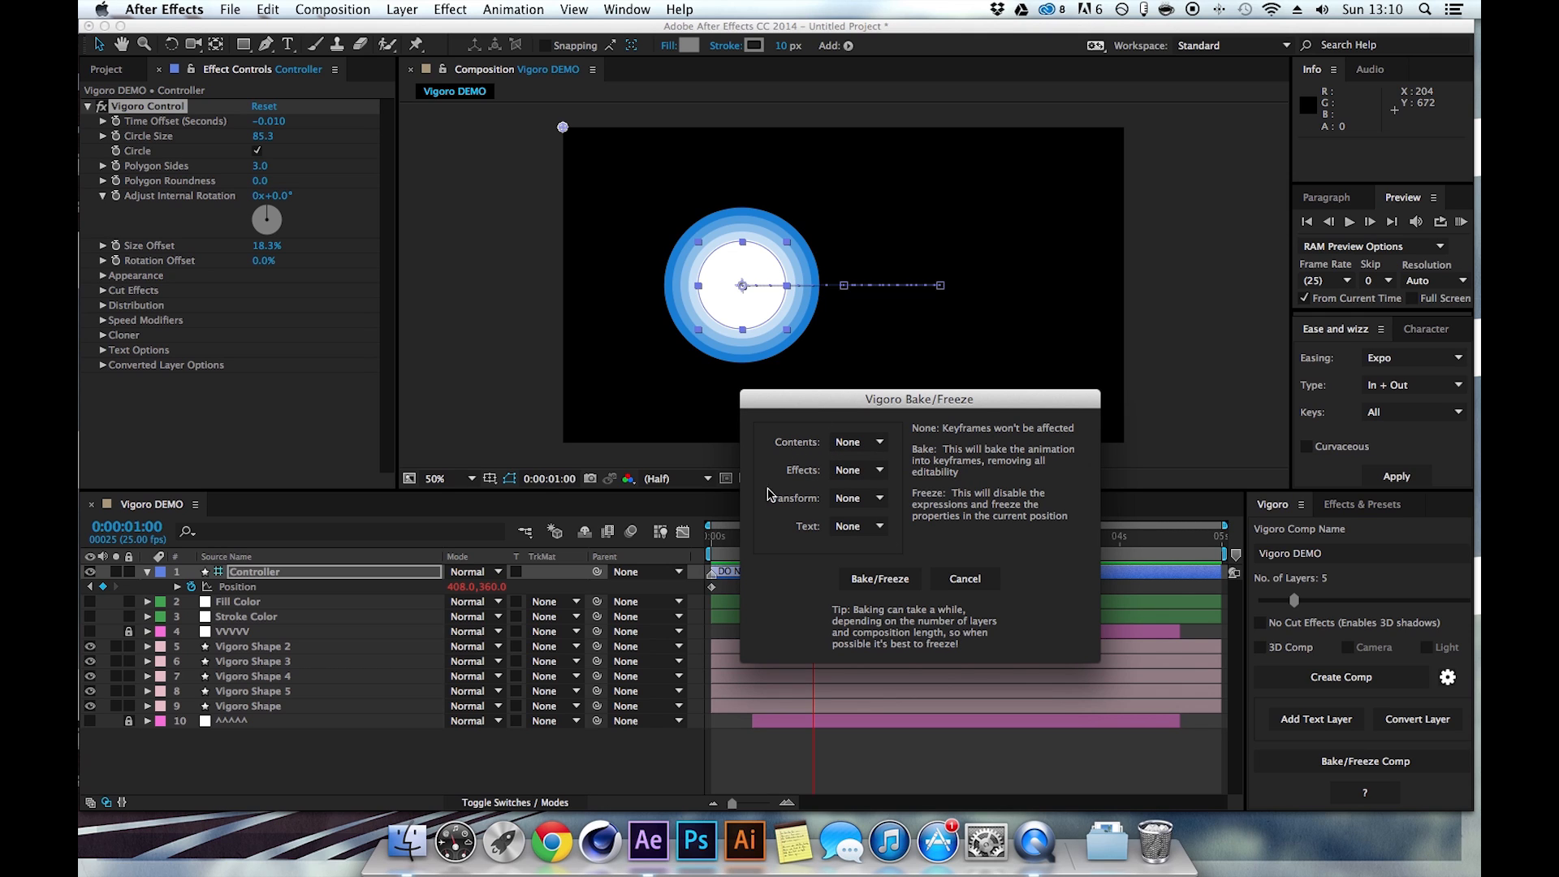
{"action": "left_click", "coordinate": [942, 586]}
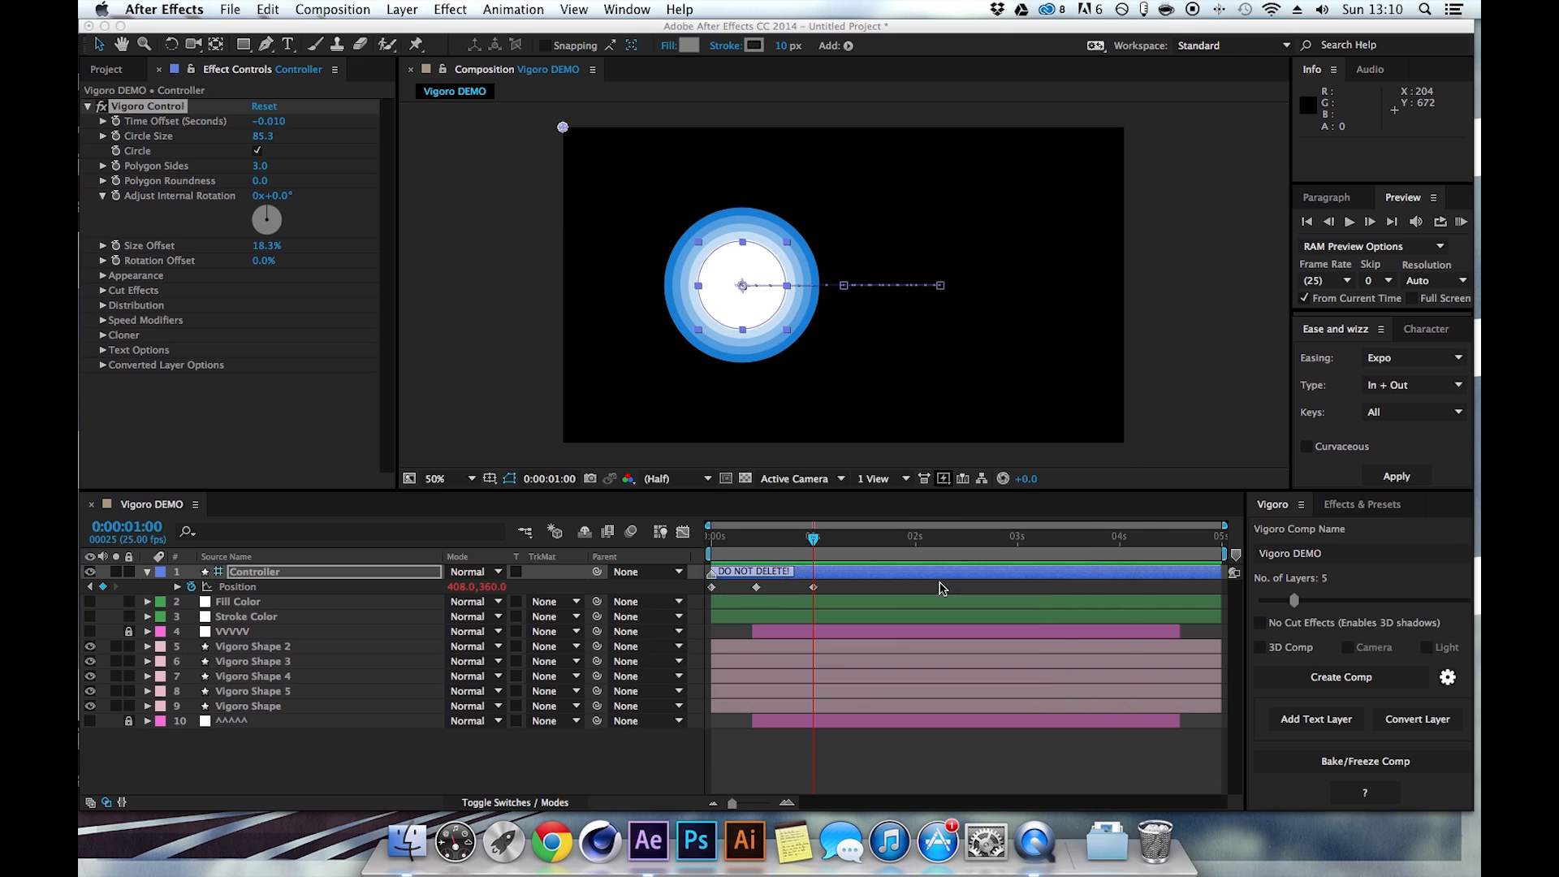
{"action": "left_click", "coordinate": [147, 647]}
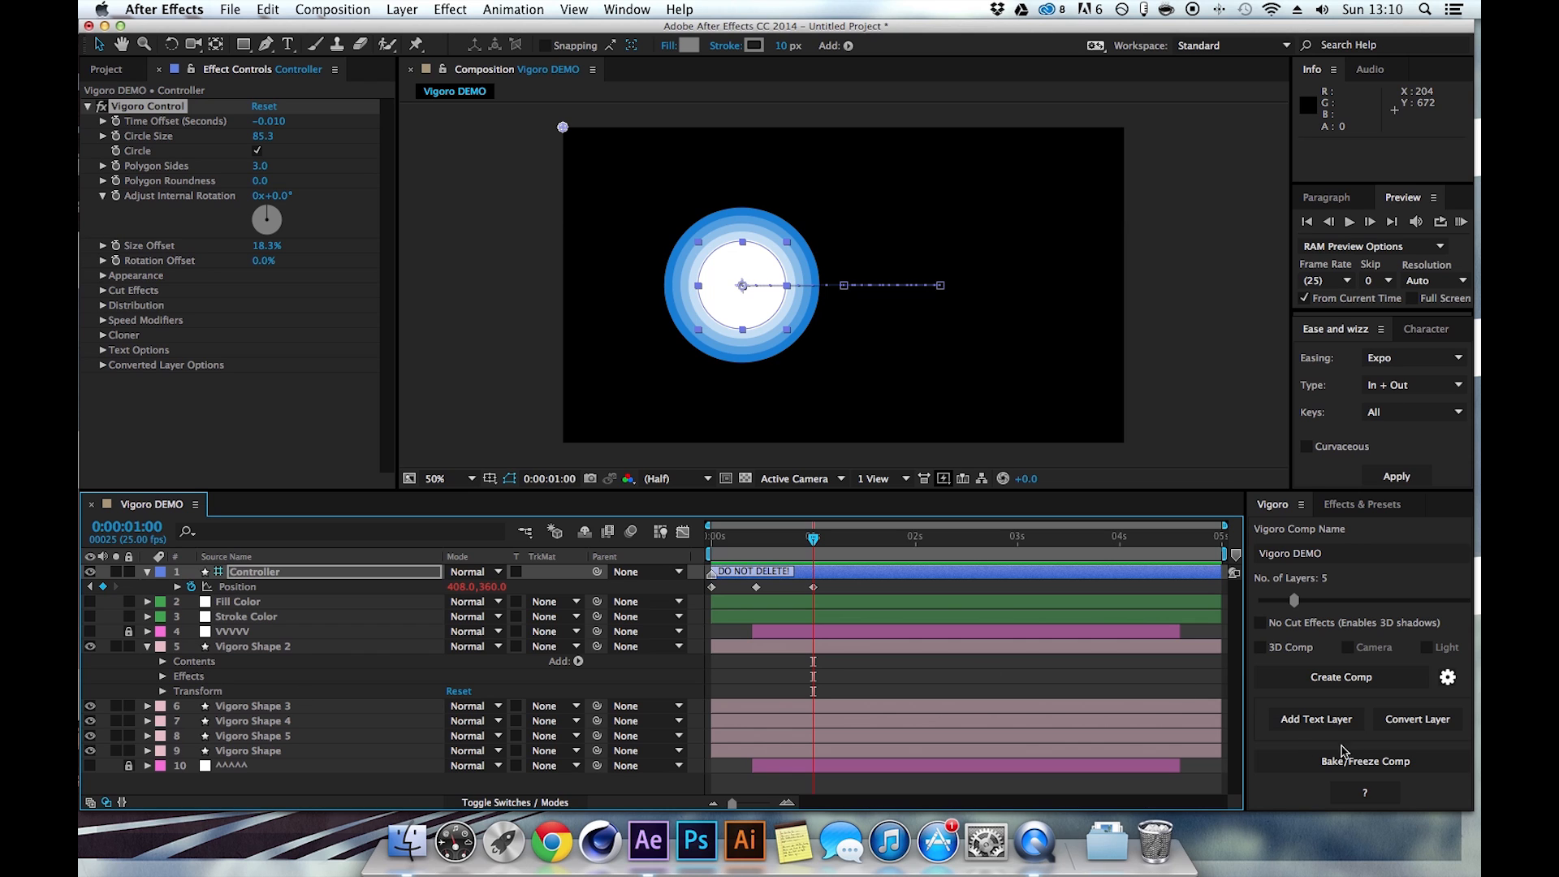
{"action": "left_click", "coordinate": [1381, 761]}
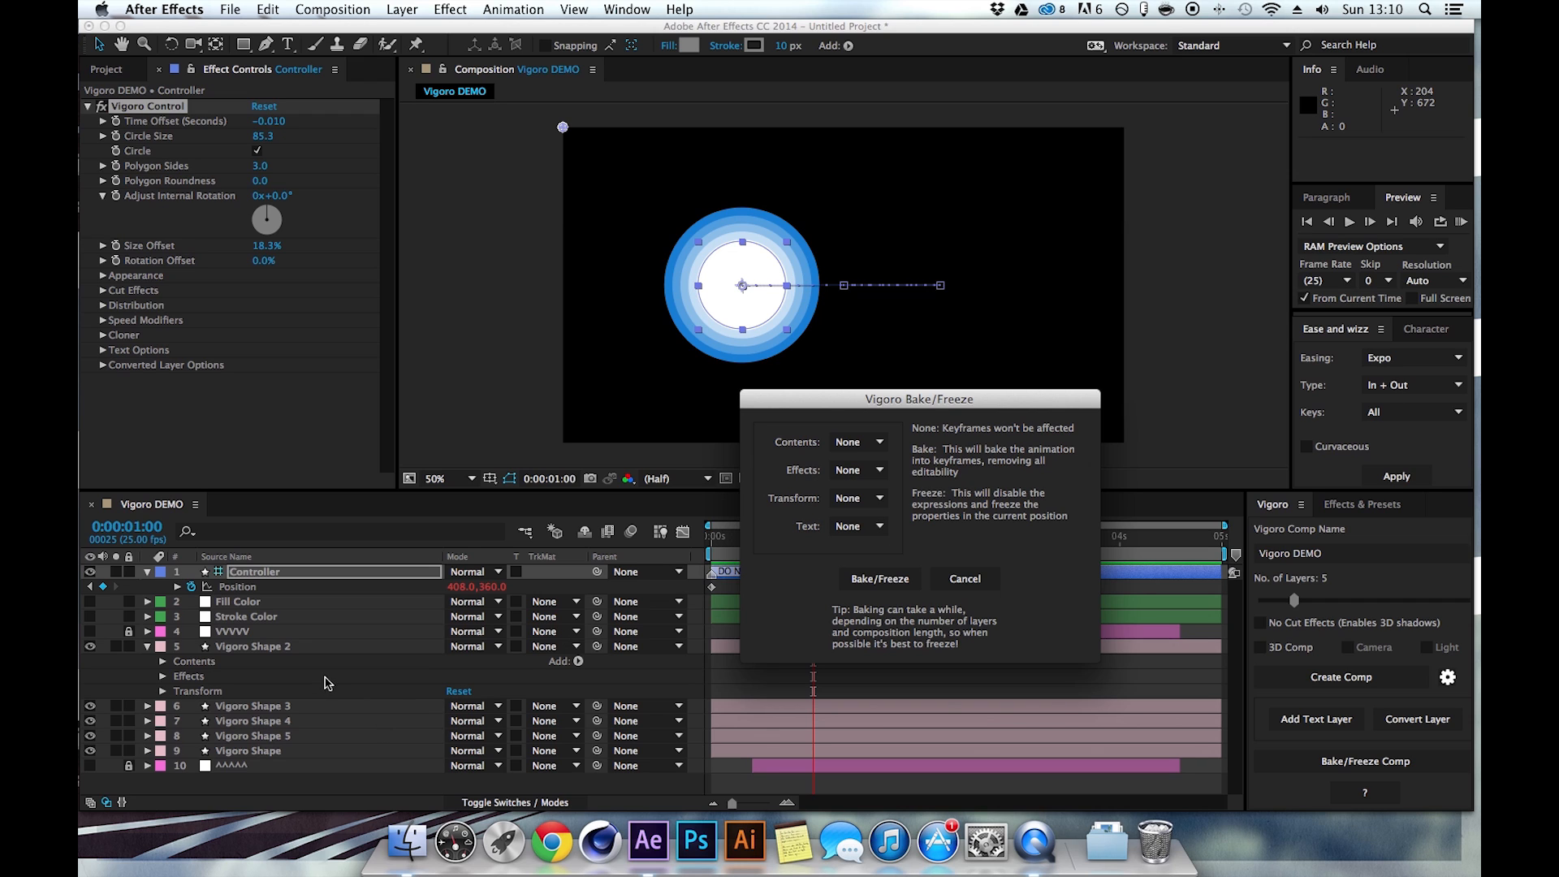
{"action": "left_click", "coordinate": [964, 579]}
Delete the Vigoro Shape 4, Vigoro Shape 5 and Vigoro Shape layers and scrub the animation.
{"action": "left_click", "coordinate": [247, 722]}
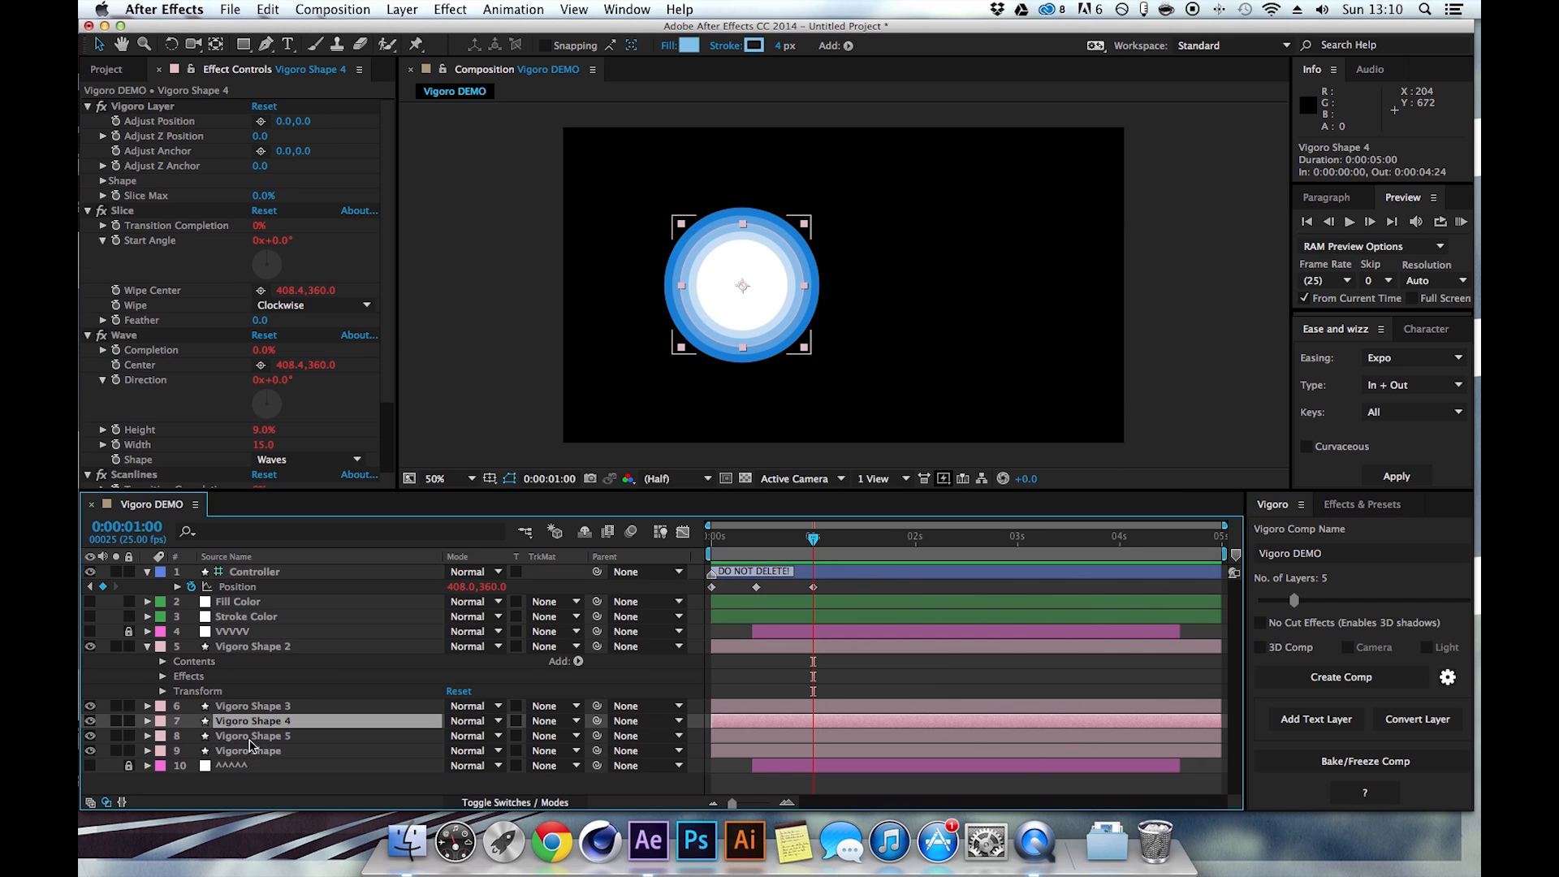
{"action": "left_click", "coordinate": [250, 756], "text": "shift"}
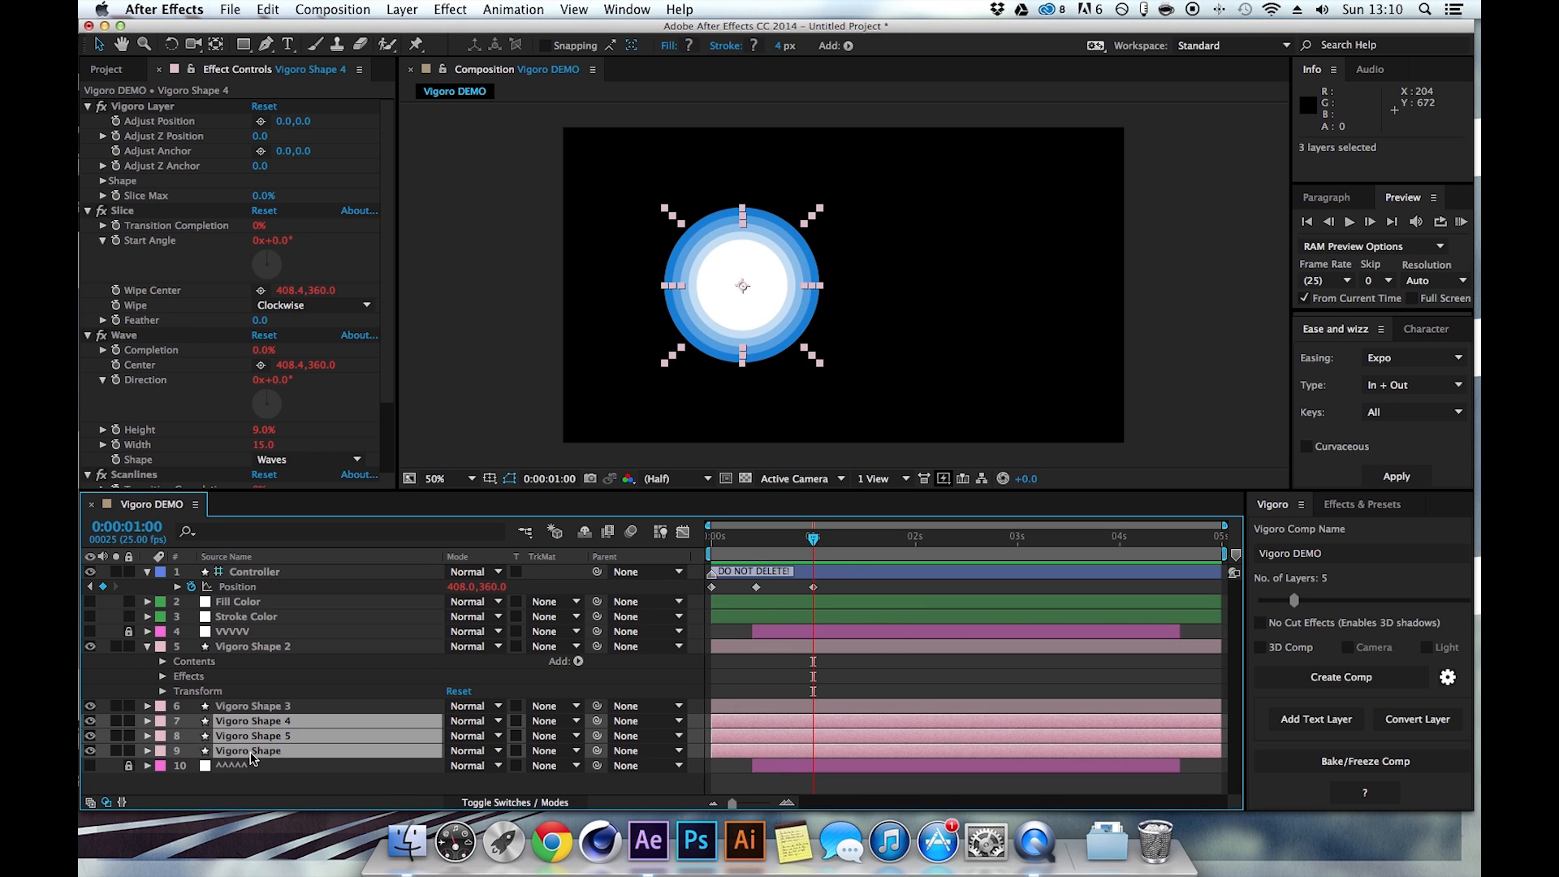
{"action": "key", "text": "Delete"}
{"action": "mouse_move", "coordinate": [813, 538]}
{"action": "left_mouse_down"}
{"action": "mouse_move", "coordinate": [711, 545]}
{"action": "mouse_move", "coordinate": [815, 552]}
{"action": "left_mouse_up"}
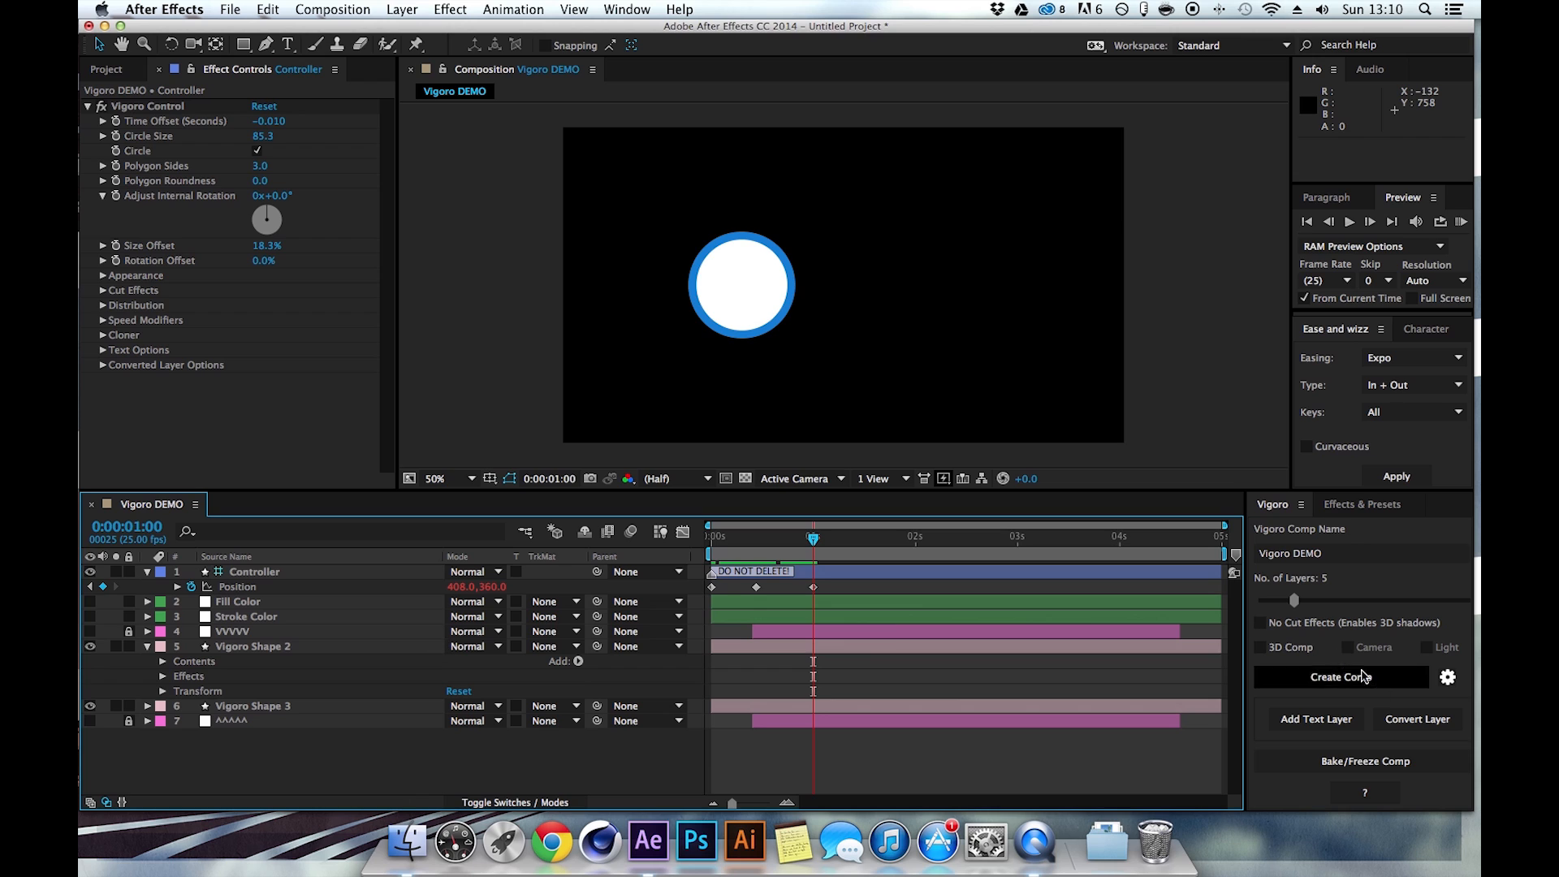
Run Bake/Freeze on the composition with Contents, Effects and Transform set to Bake and Text left at None.
{"action": "left_click", "coordinate": [1360, 768]}
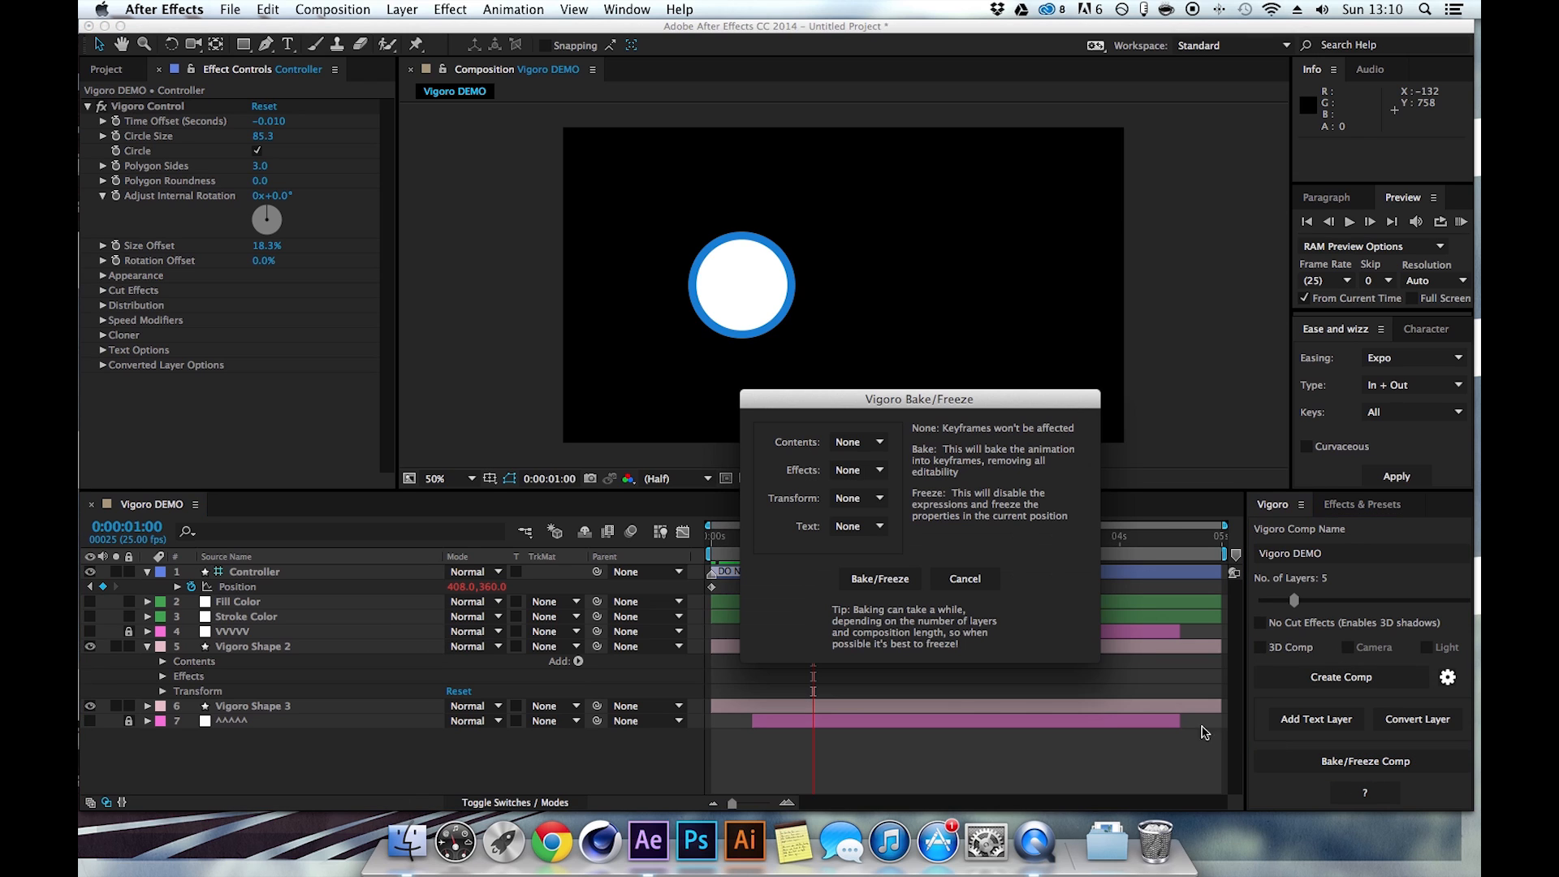
{"action": "left_click", "coordinate": [852, 449]}
{"action": "left_click", "coordinate": [849, 484]}
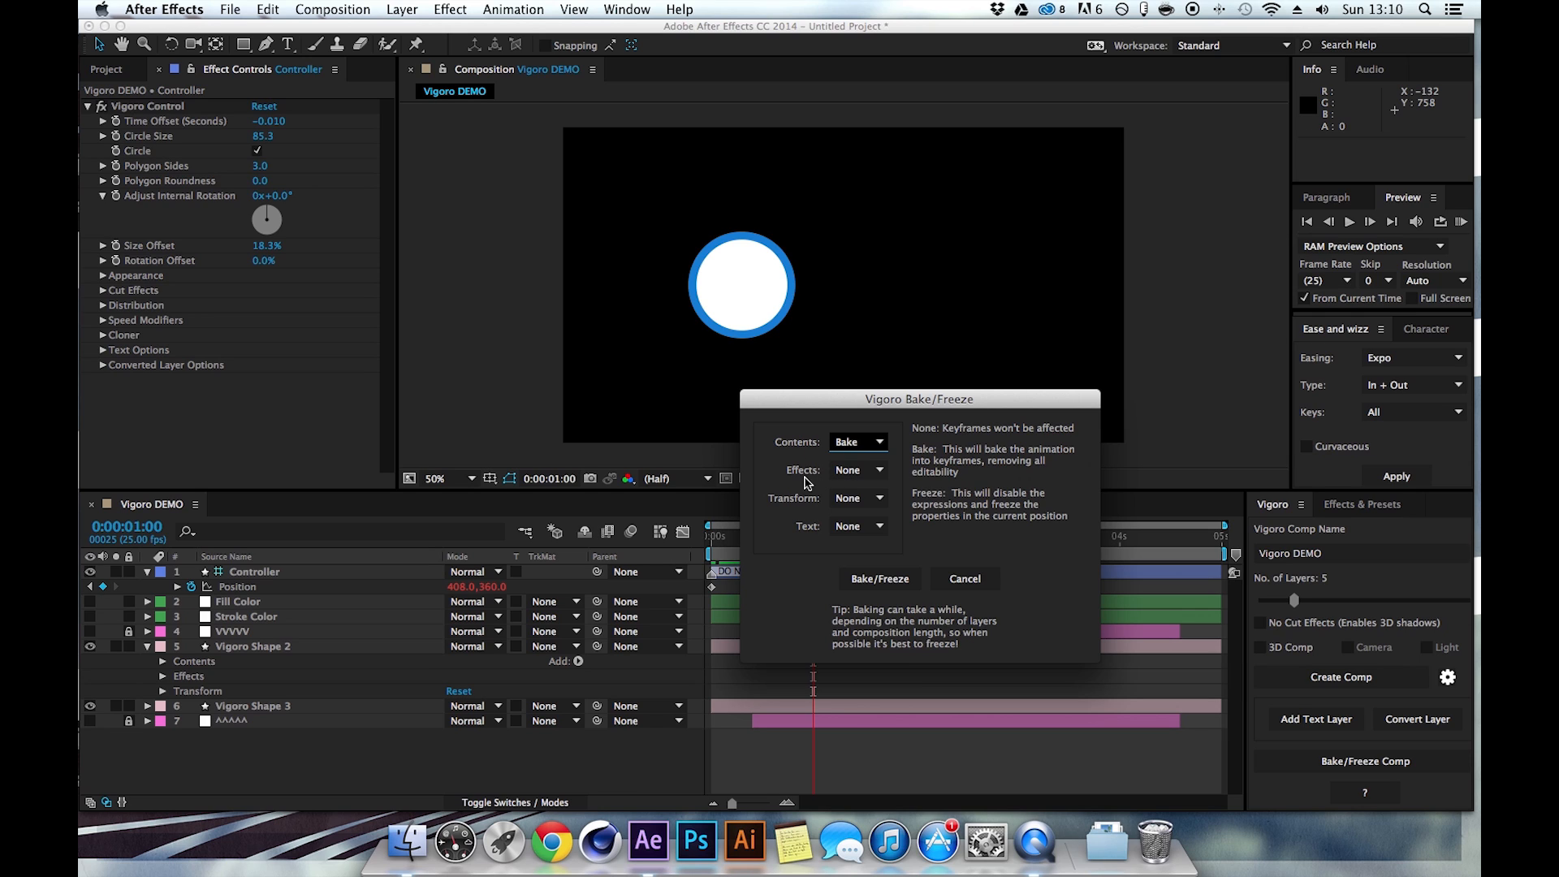
{"action": "left_click", "coordinate": [859, 470]}
{"action": "left_click", "coordinate": [856, 520]}
{"action": "left_click", "coordinate": [854, 498]}
{"action": "left_click", "coordinate": [844, 550]}
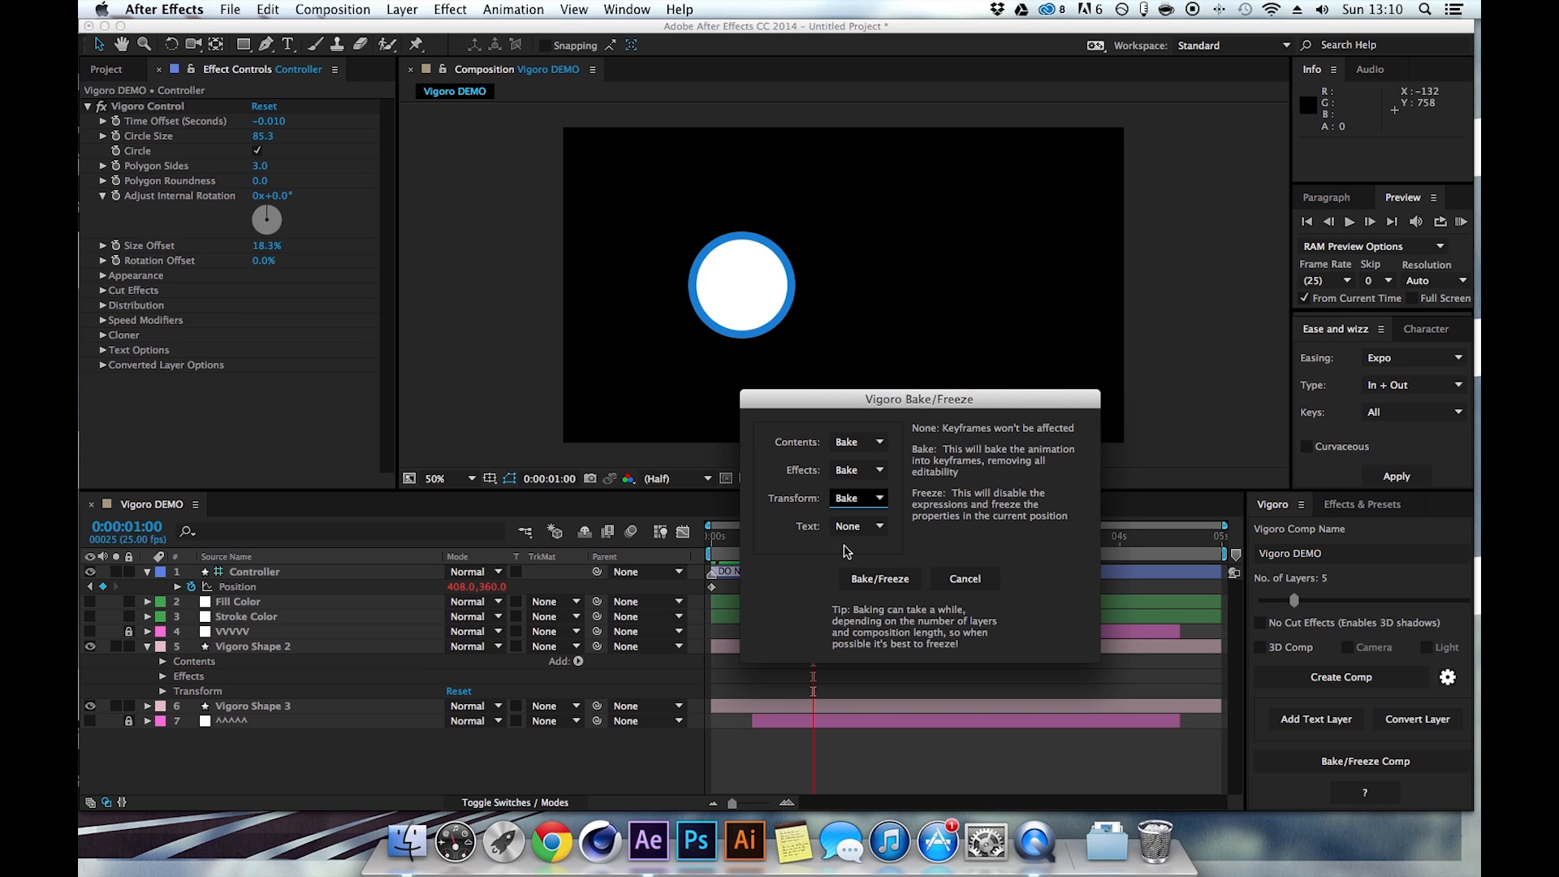
{"action": "left_click_drag", "start_coordinate": [863, 399], "coordinate": [1075, 286]}
{"action": "left_click", "coordinate": [1096, 464]}
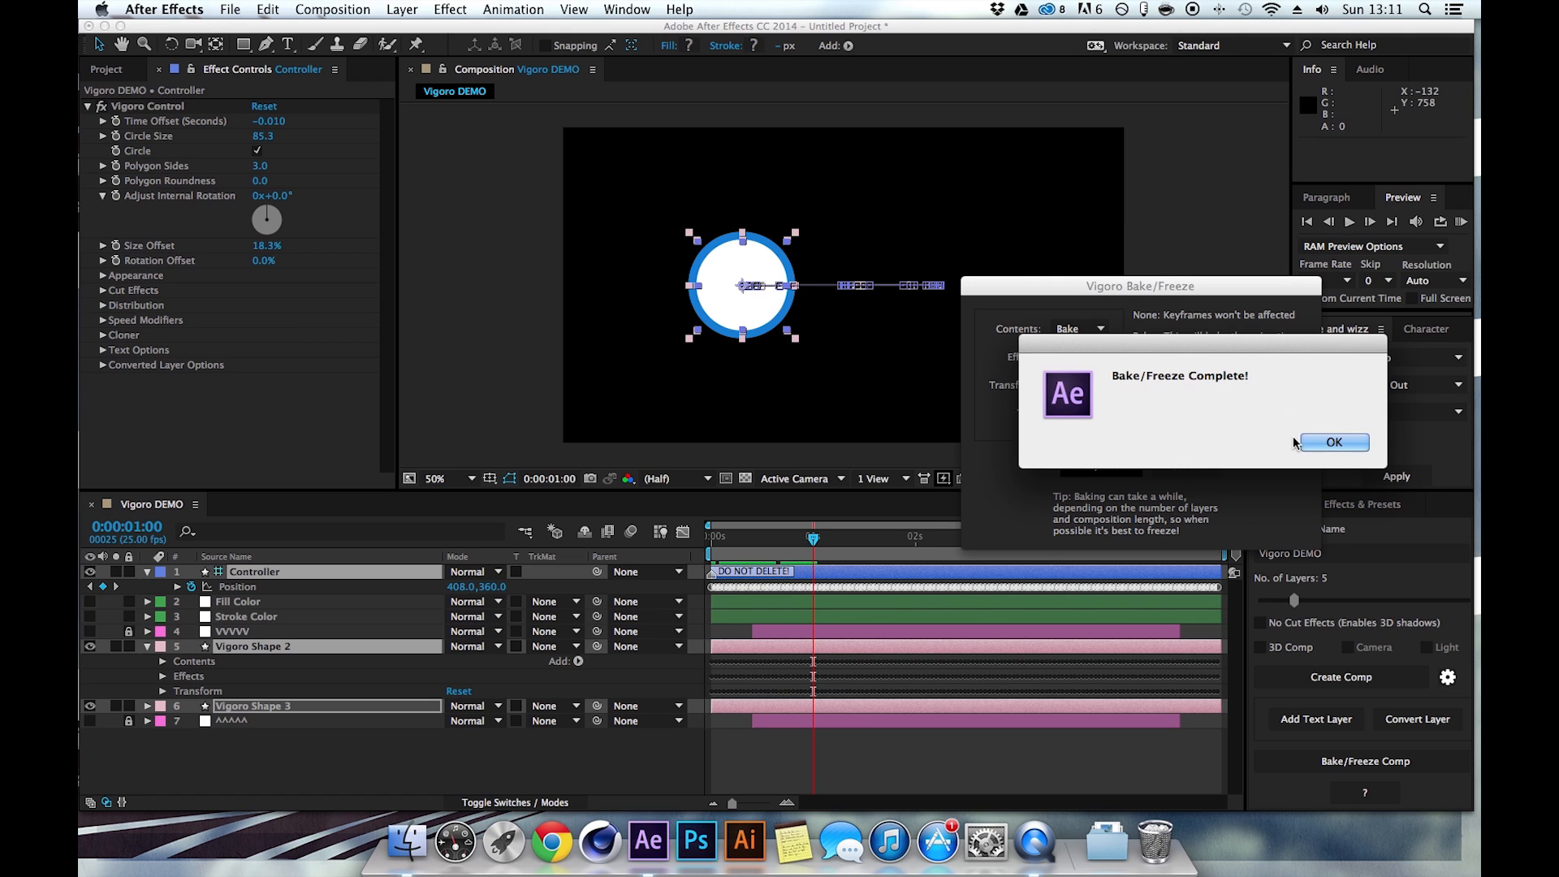
{"action": "left_click", "coordinate": [1335, 442]}
Scrub and RAM-preview the baked circle animation from the first frame.
{"action": "mouse_move", "coordinate": [800, 552]}
{"action": "left_mouse_down"}
{"action": "mouse_move", "coordinate": [715, 546]}
{"action": "mouse_move", "coordinate": [903, 540]}
{"action": "mouse_move", "coordinate": [713, 539]}
{"action": "mouse_move", "coordinate": [811, 534]}
{"action": "mouse_move", "coordinate": [714, 539]}
{"action": "mouse_move", "coordinate": [816, 548]}
{"action": "left_mouse_up"}
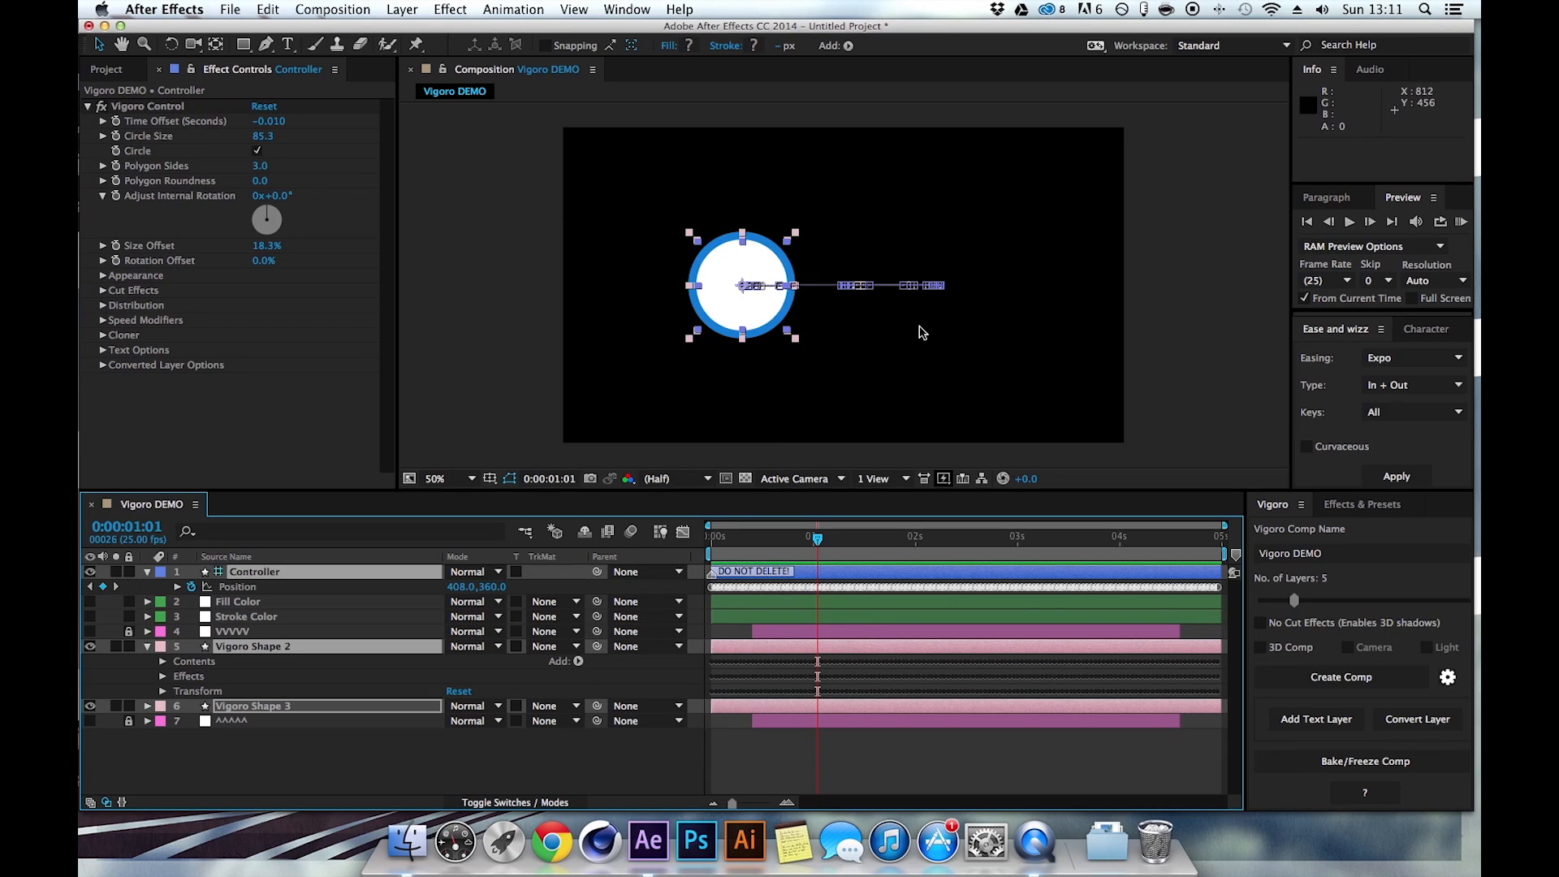
{"action": "left_click_drag", "start_coordinate": [789, 542], "coordinate": [649, 549]}
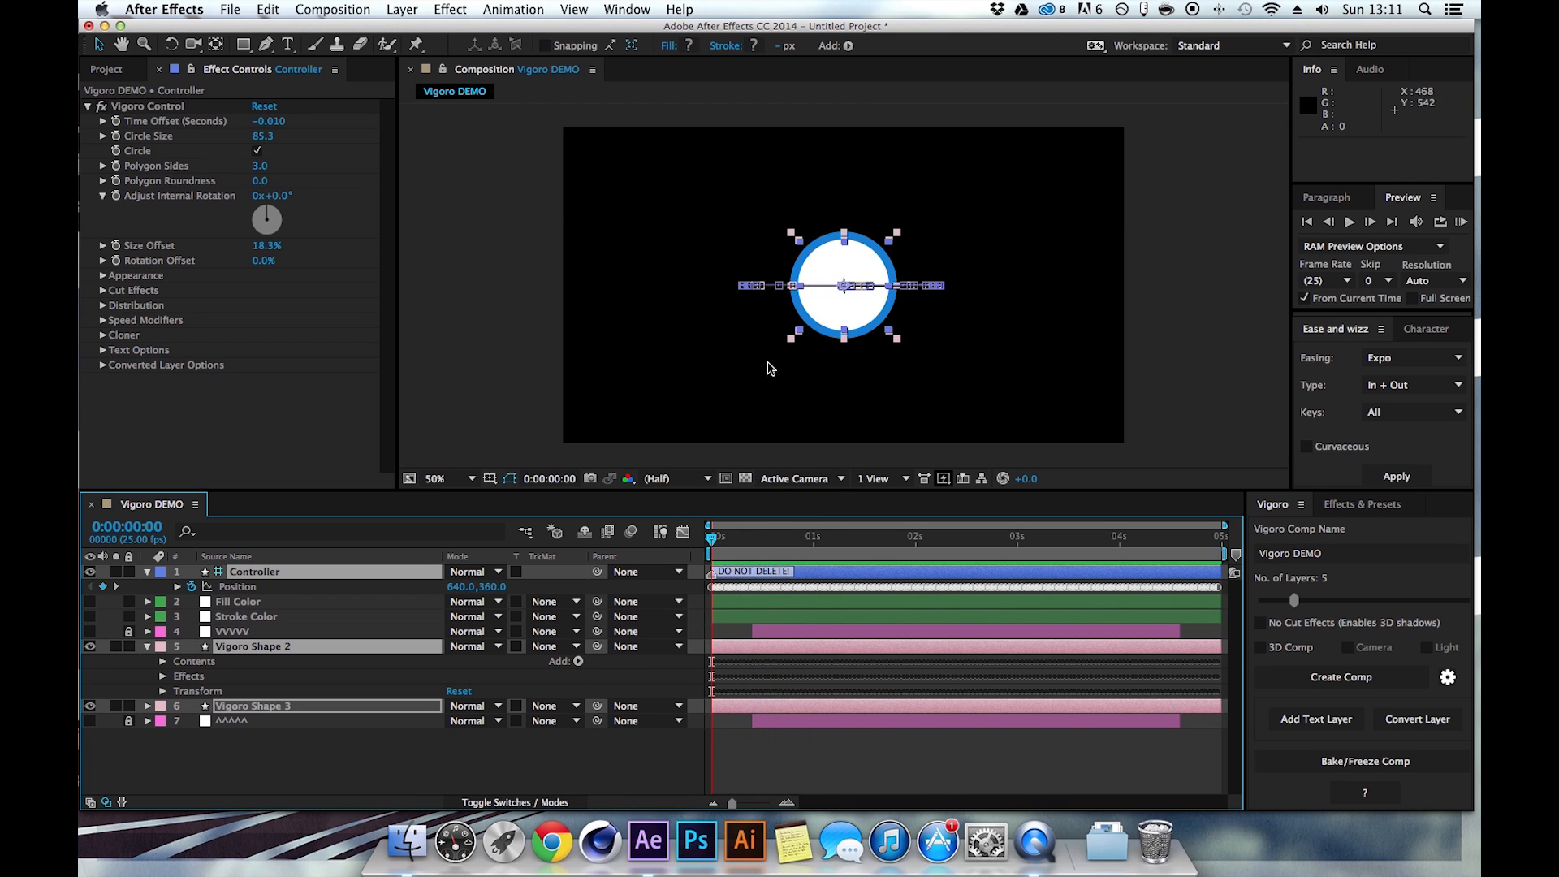
{"action": "left_click", "coordinate": [1461, 222]}
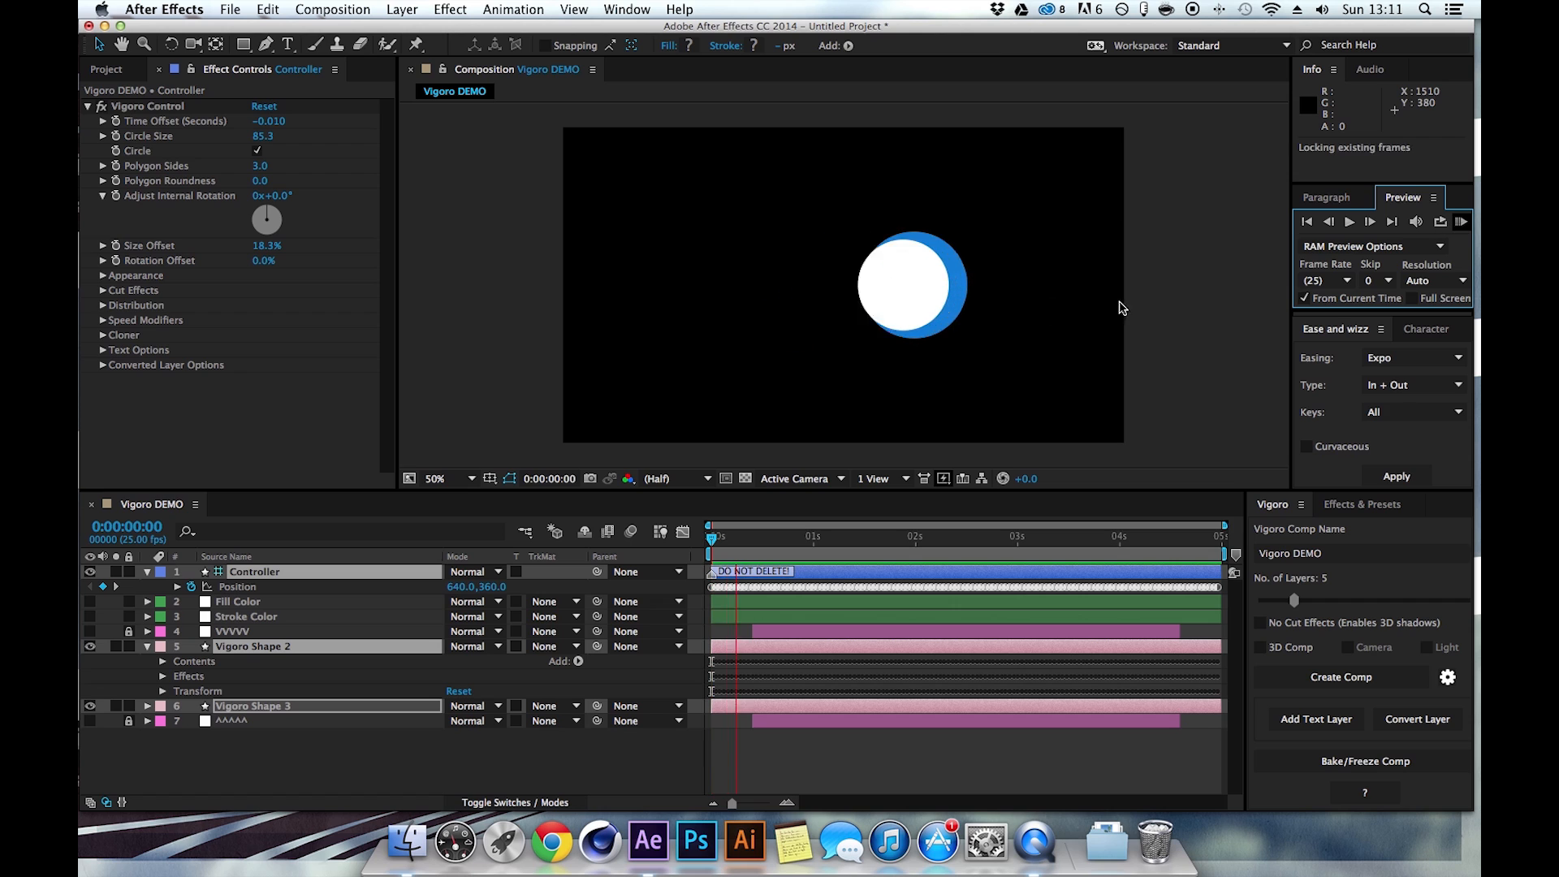
{"action": "left_click", "coordinate": [1461, 222]}
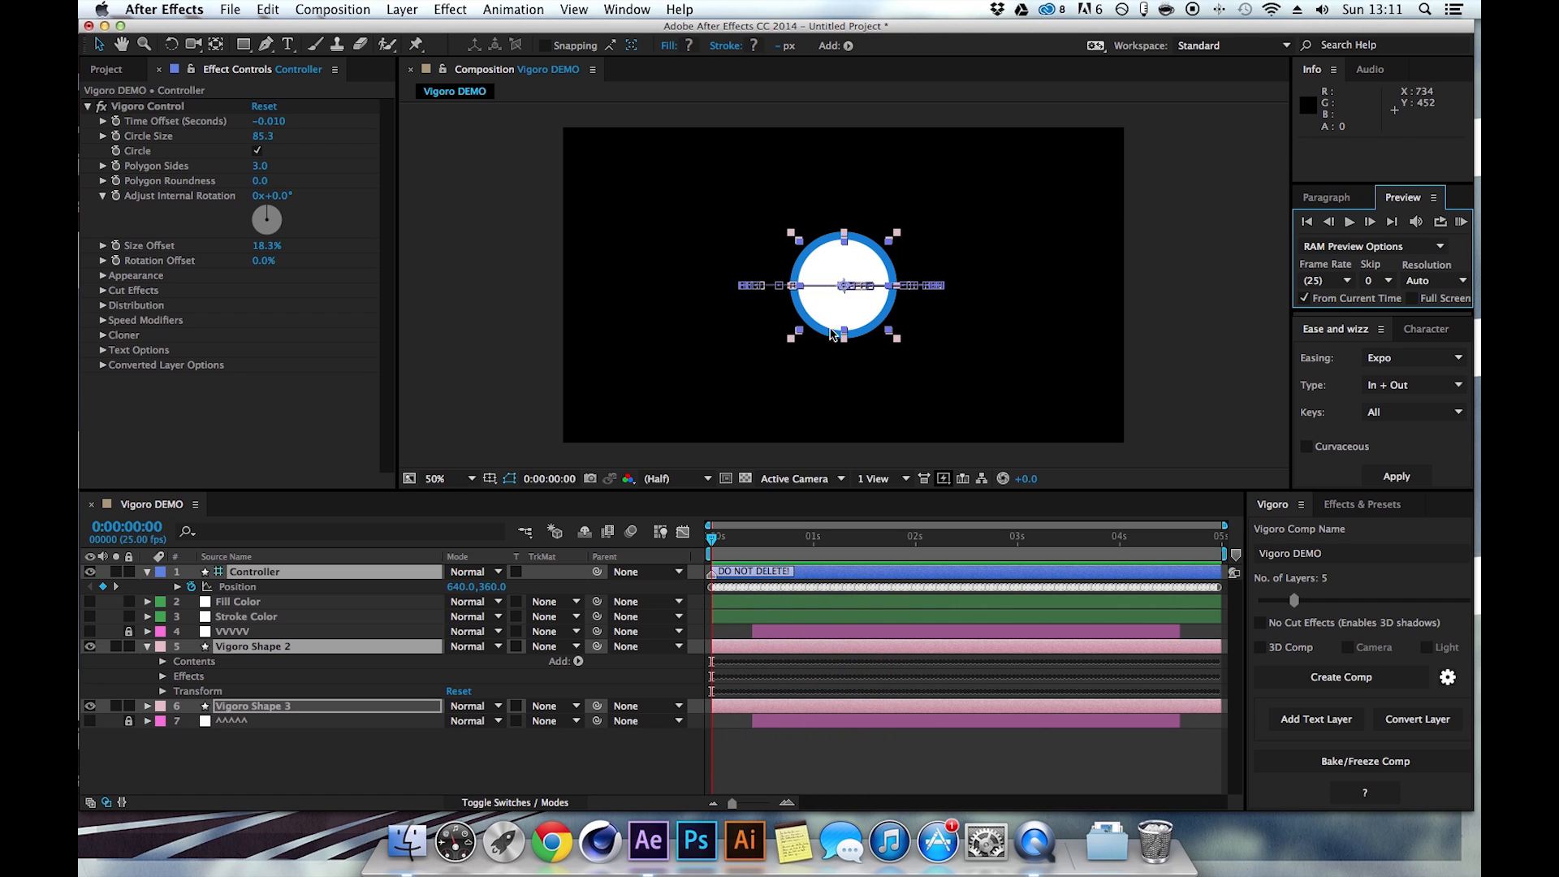
{"action": "left_click", "coordinate": [1461, 221]}
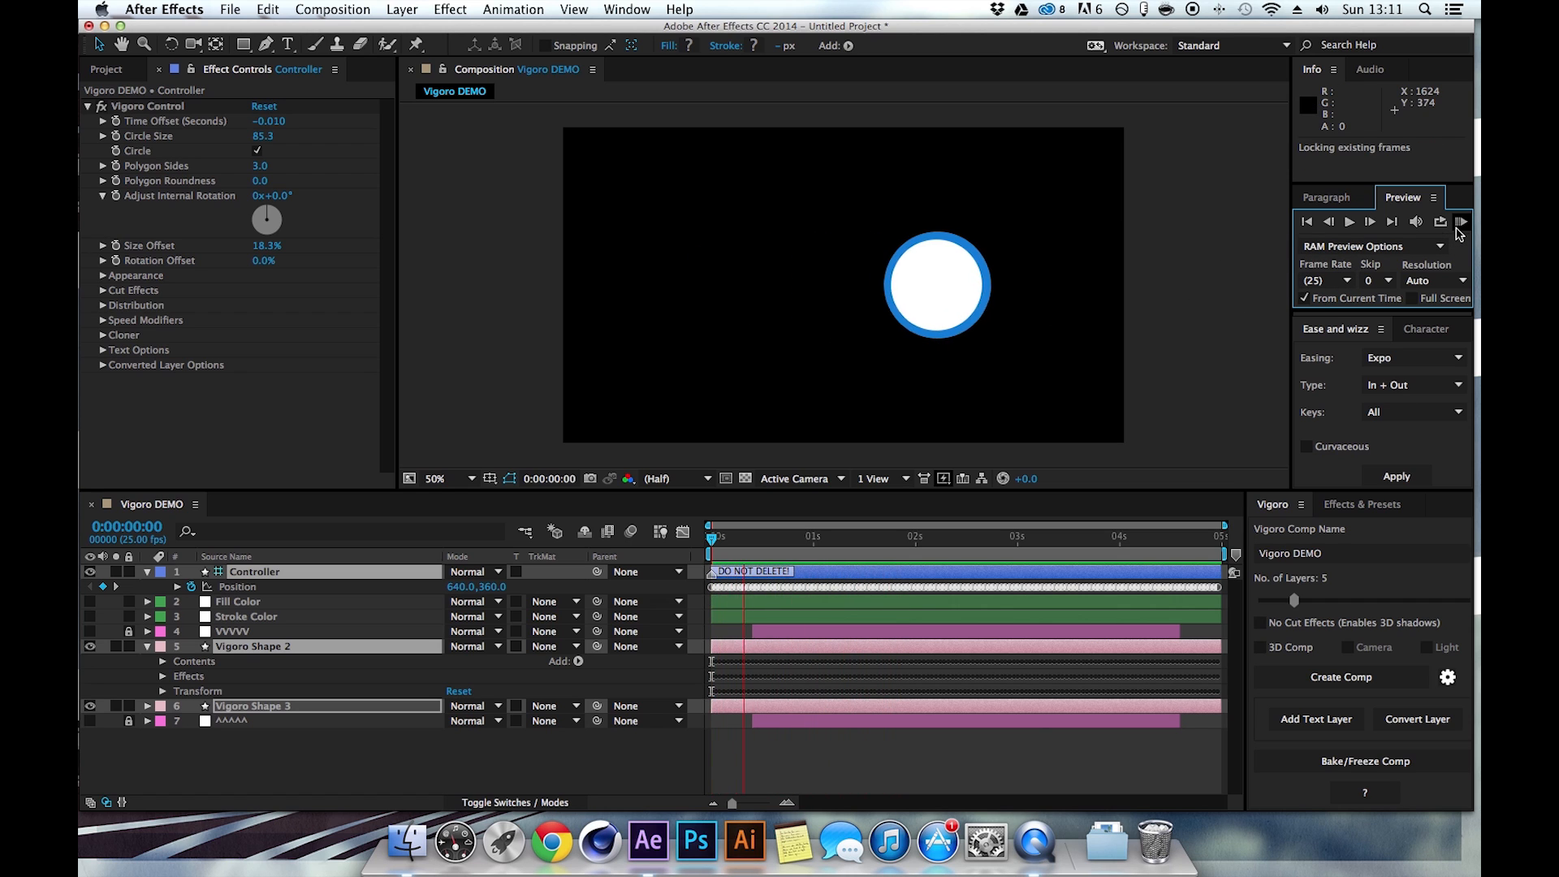
{"action": "left_click", "coordinate": [1461, 222]}
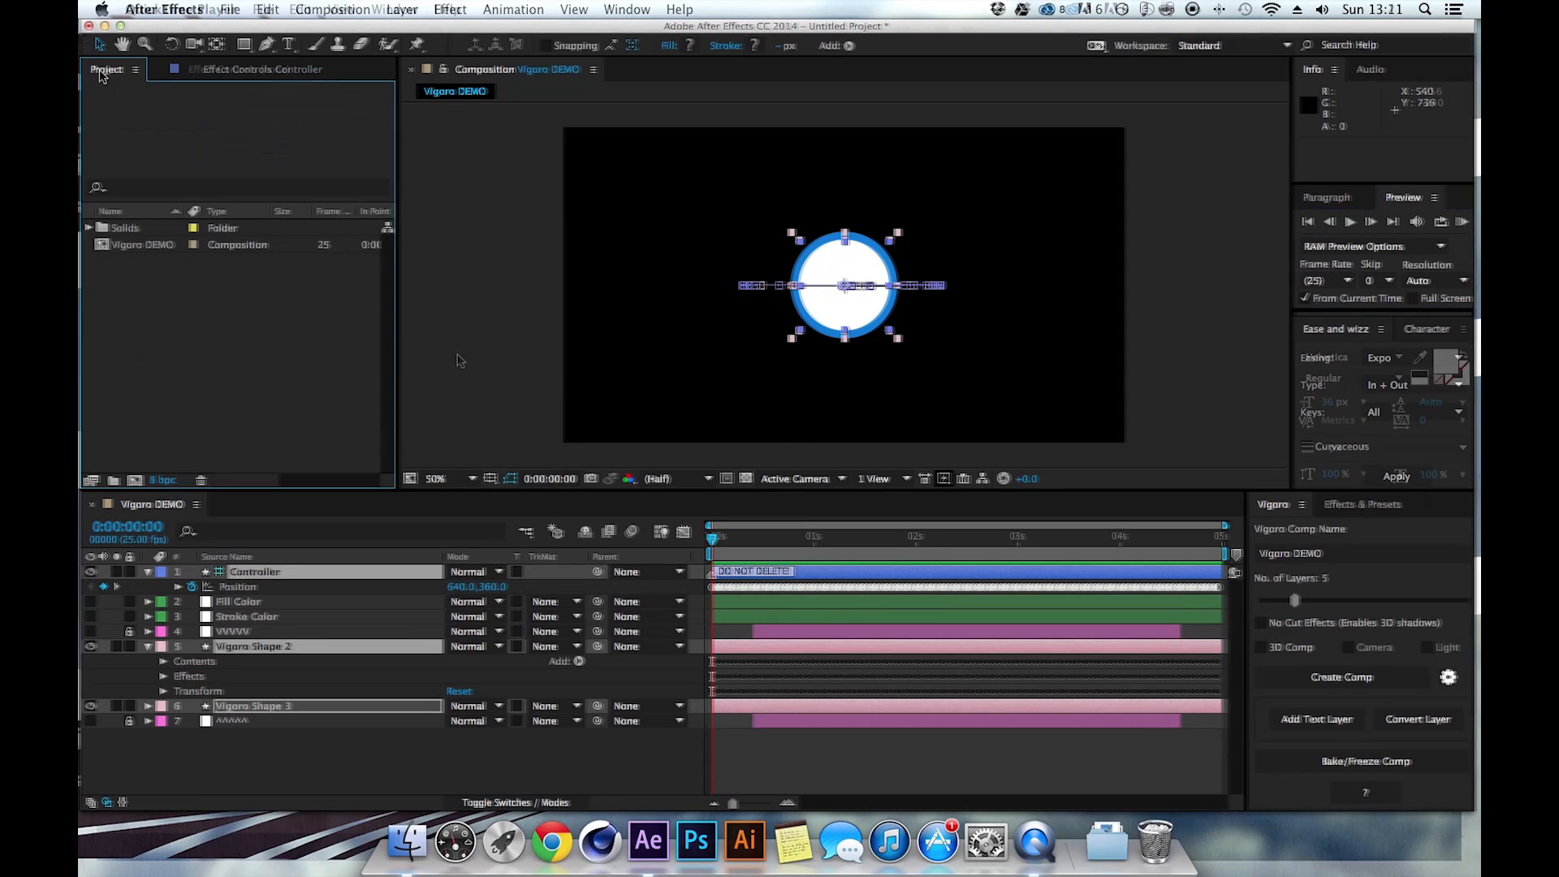
{"action": "left_click_drag", "start_coordinate": [717, 538], "coordinate": [819, 533]}
Import Vigoro Accents.aet from the Template Files folder of Vigoro v1.0 into the project.
{"action": "left_click", "coordinate": [178, 278]}
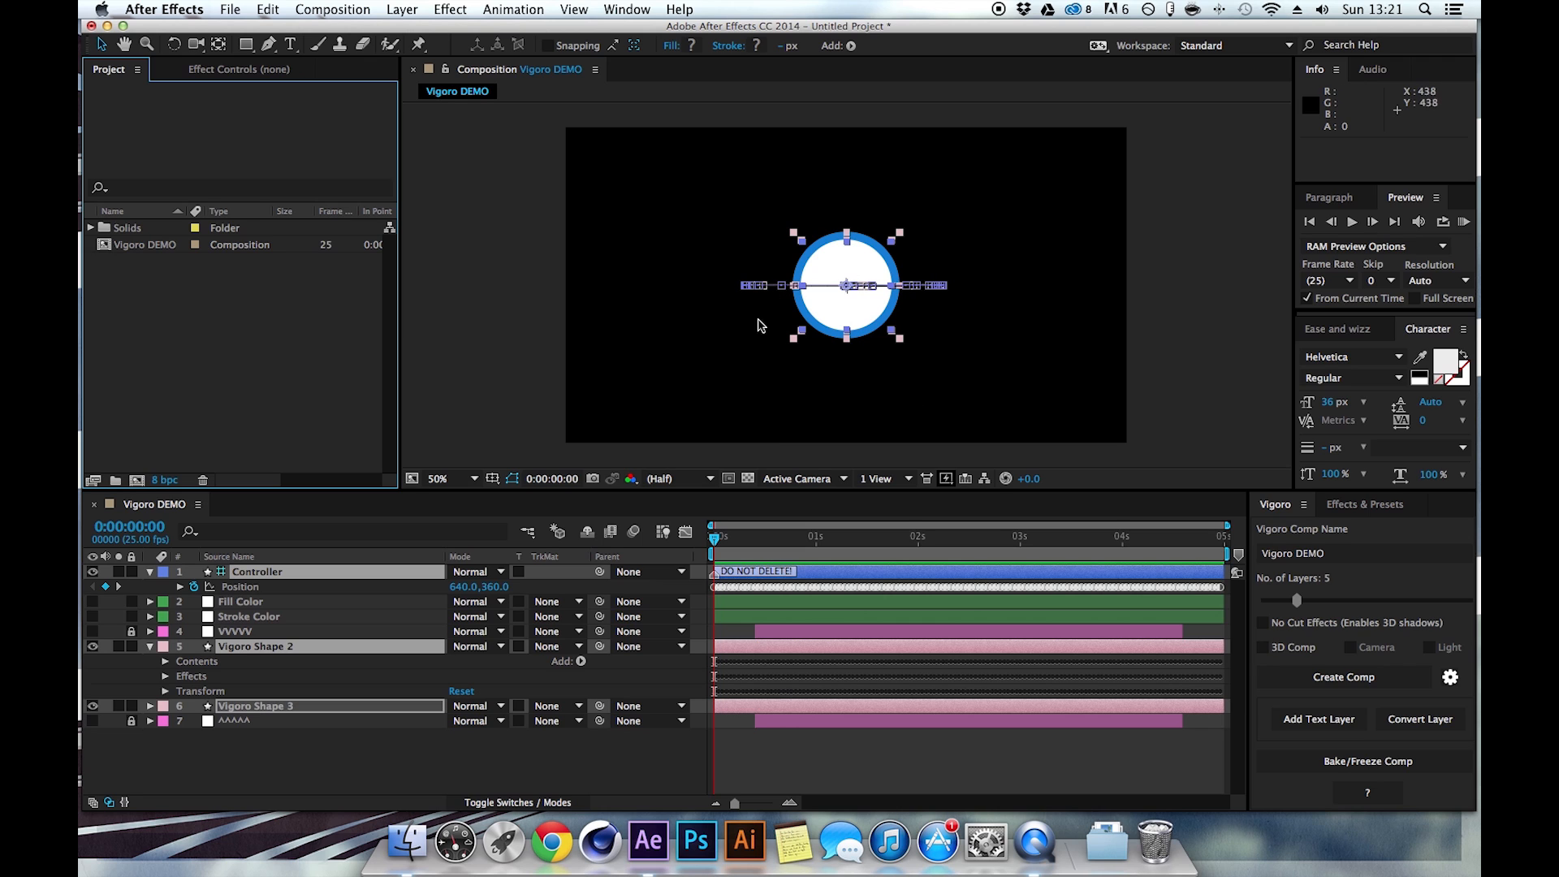
{"action": "left_click", "coordinate": [225, 8]}
{"action": "mouse_move", "coordinate": [272, 217]}
{"action": "left_click", "coordinate": [519, 259]}
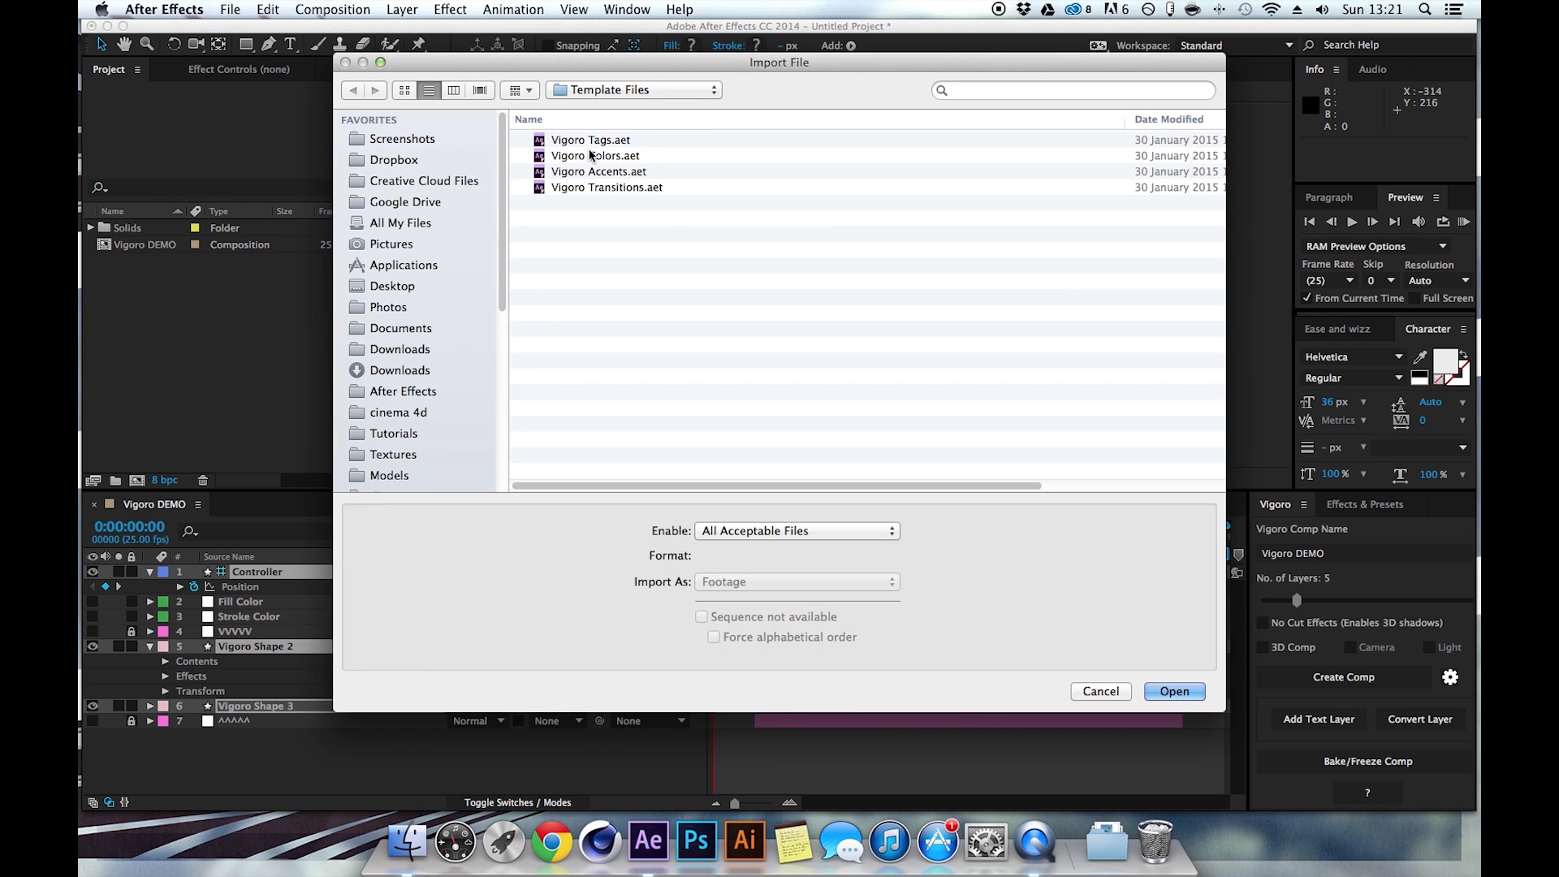
{"action": "left_click_drag", "start_coordinate": [613, 65], "coordinate": [639, 62]}
{"action": "left_click", "coordinate": [623, 87]}
{"action": "left_click", "coordinate": [601, 104]}
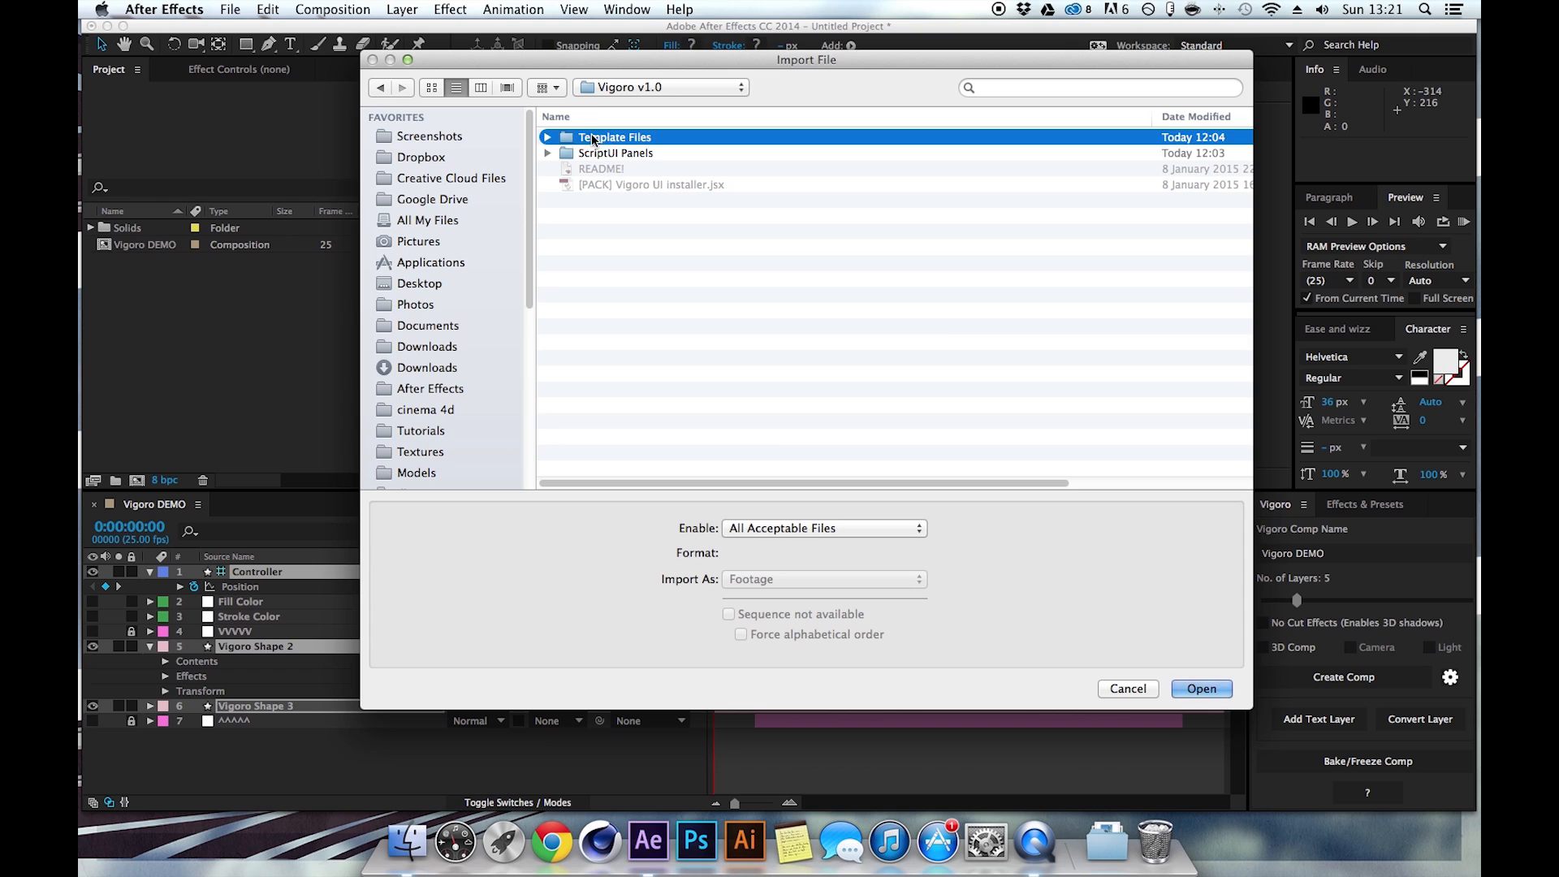
{"action": "double_click", "coordinate": [588, 138]}
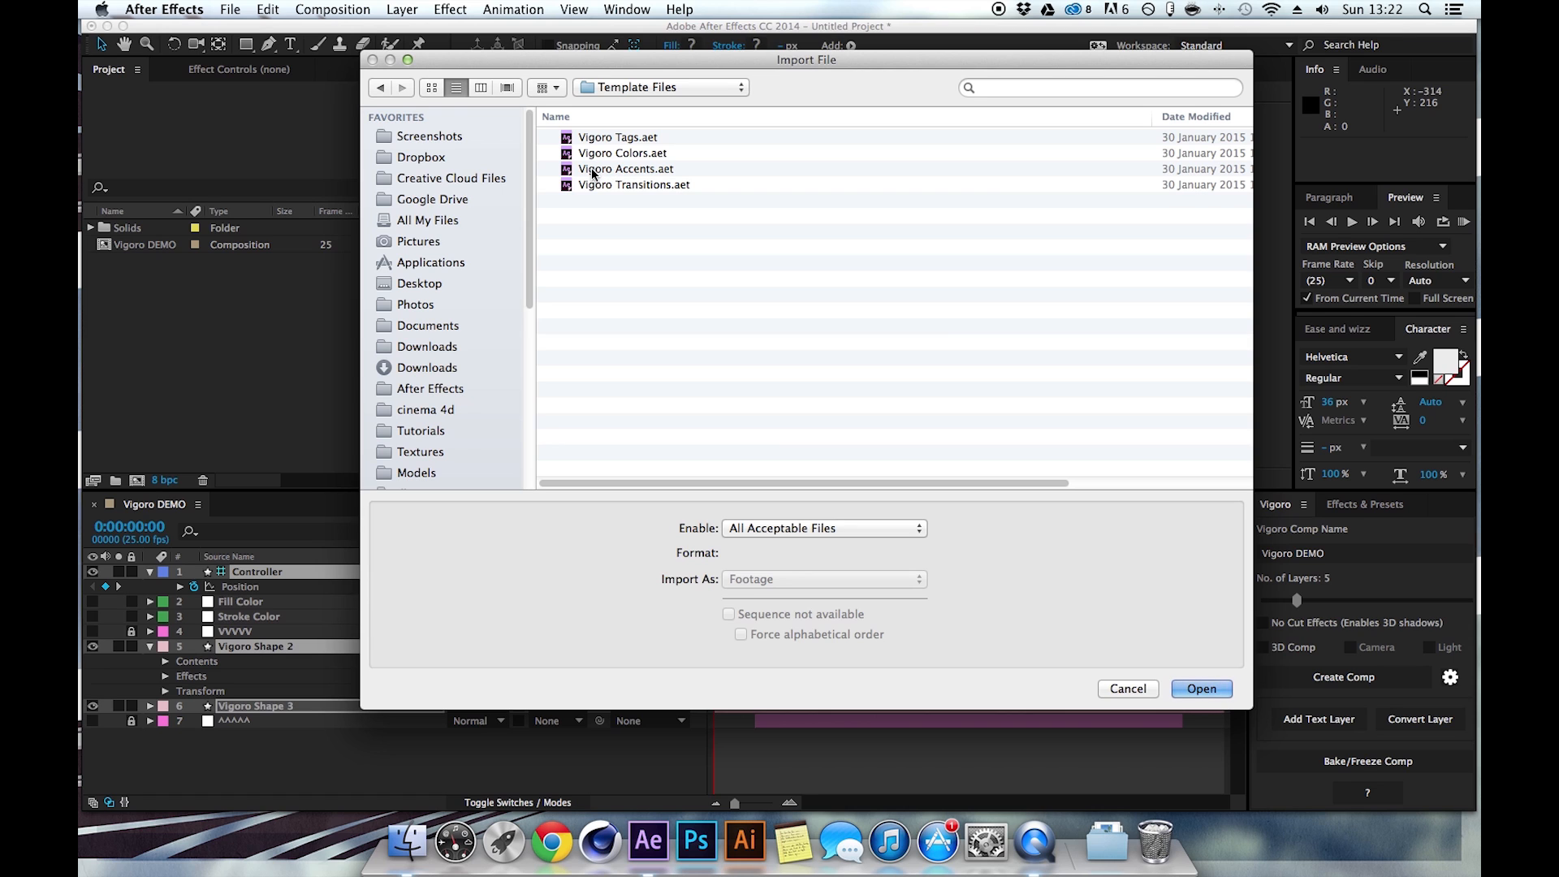
{"action": "left_click", "coordinate": [594, 171]}
{"action": "double_click", "coordinate": [599, 170]}
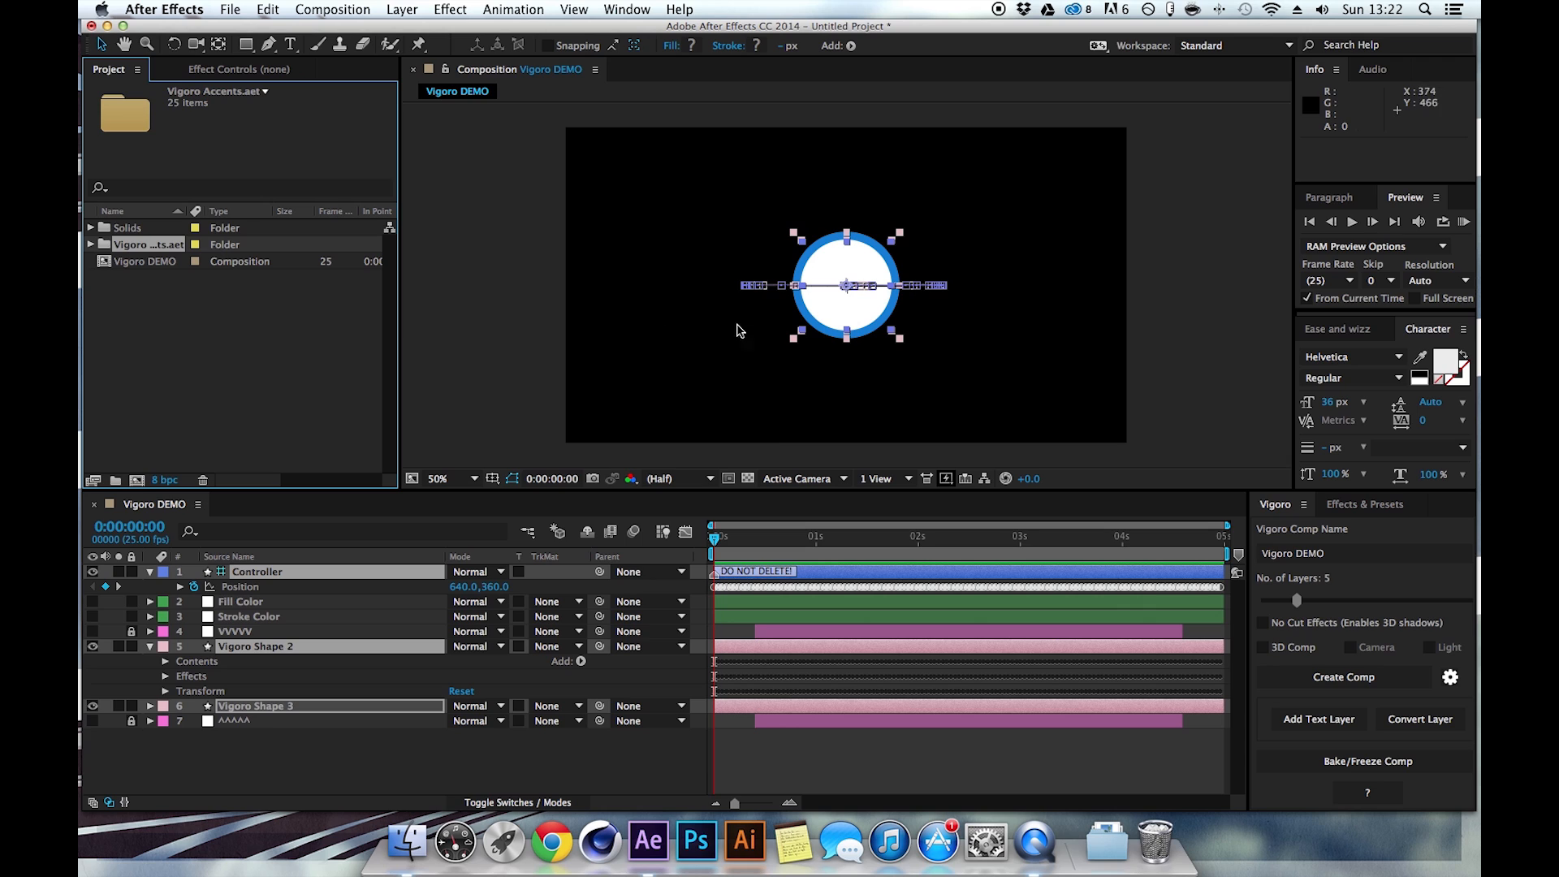
Expand the Vigoro Accents.aet folder, open the Vigoro ACCENT_triangles_burstout-in composition and move to its first frame.
{"action": "left_click", "coordinate": [103, 244]}
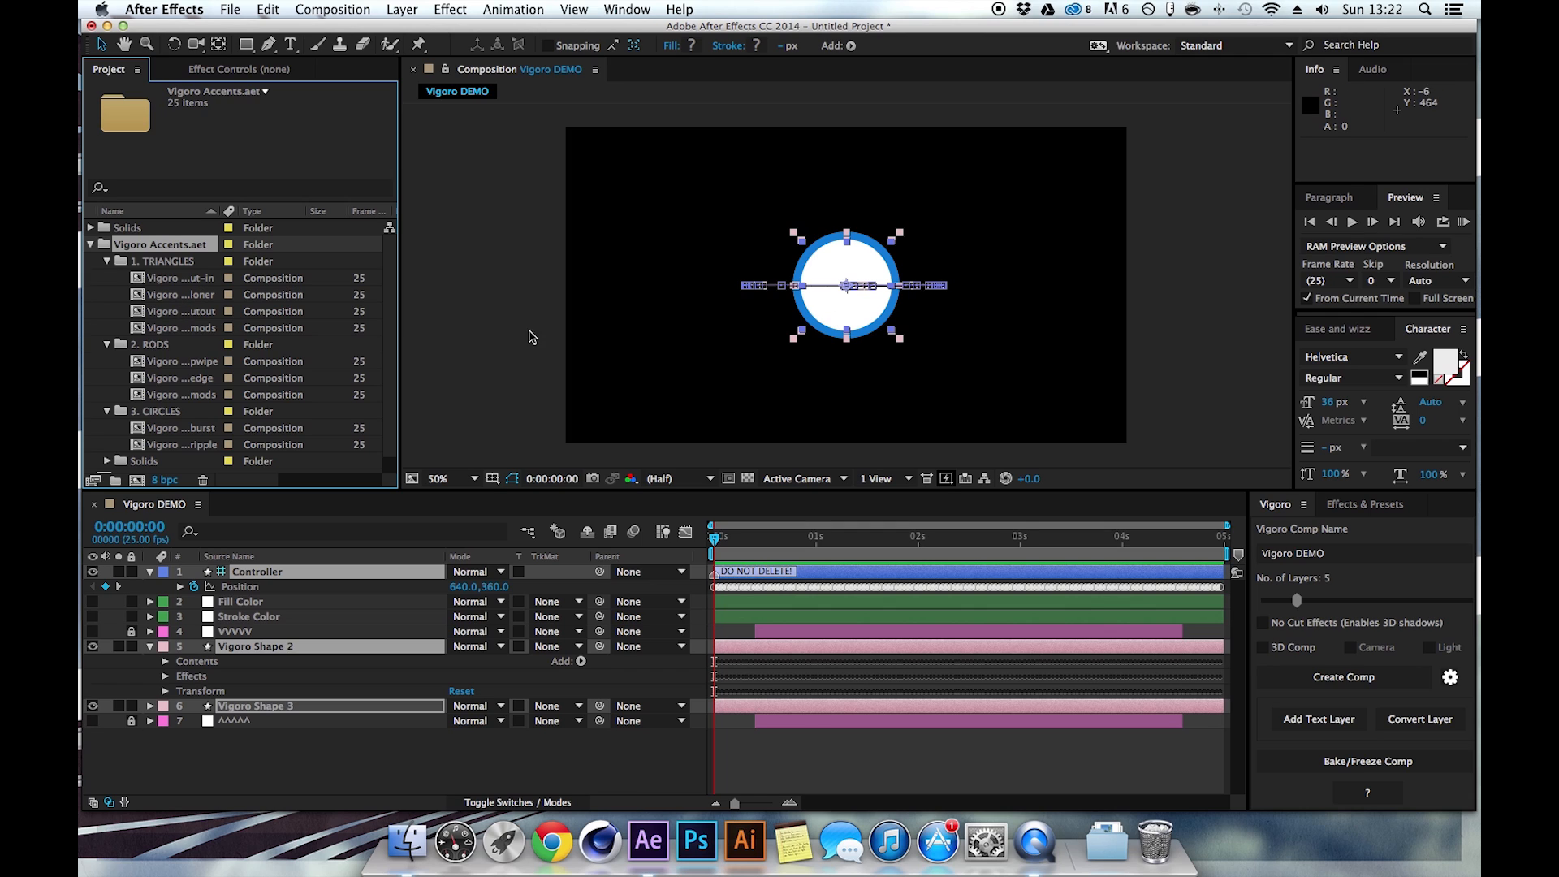
{"action": "left_click", "coordinate": [191, 296]}
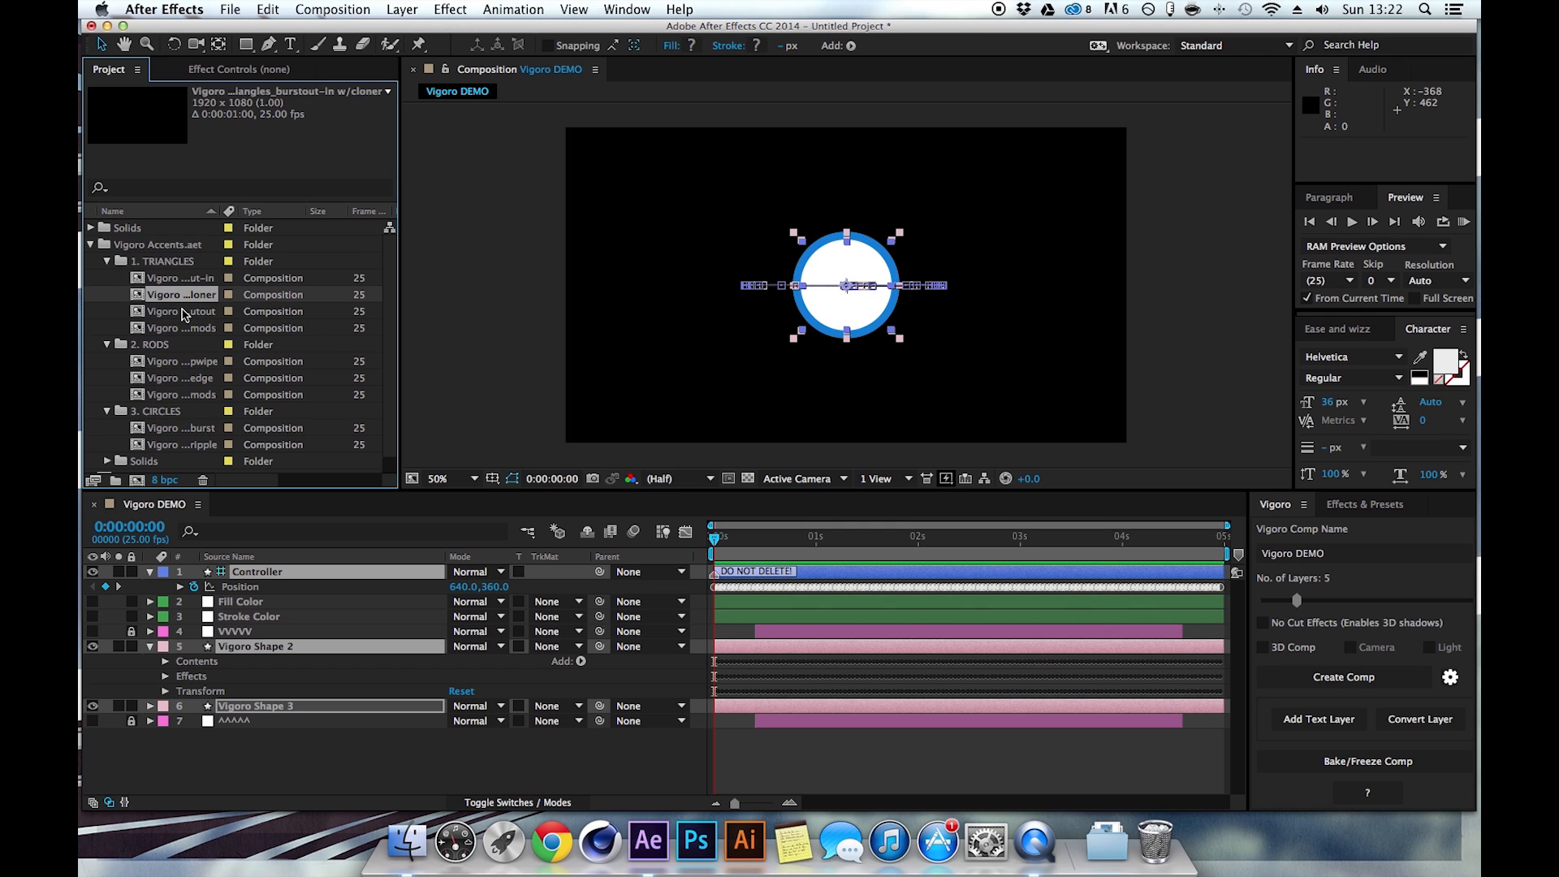
{"action": "left_click", "coordinate": [179, 377]}
{"action": "left_click", "coordinate": [184, 361]}
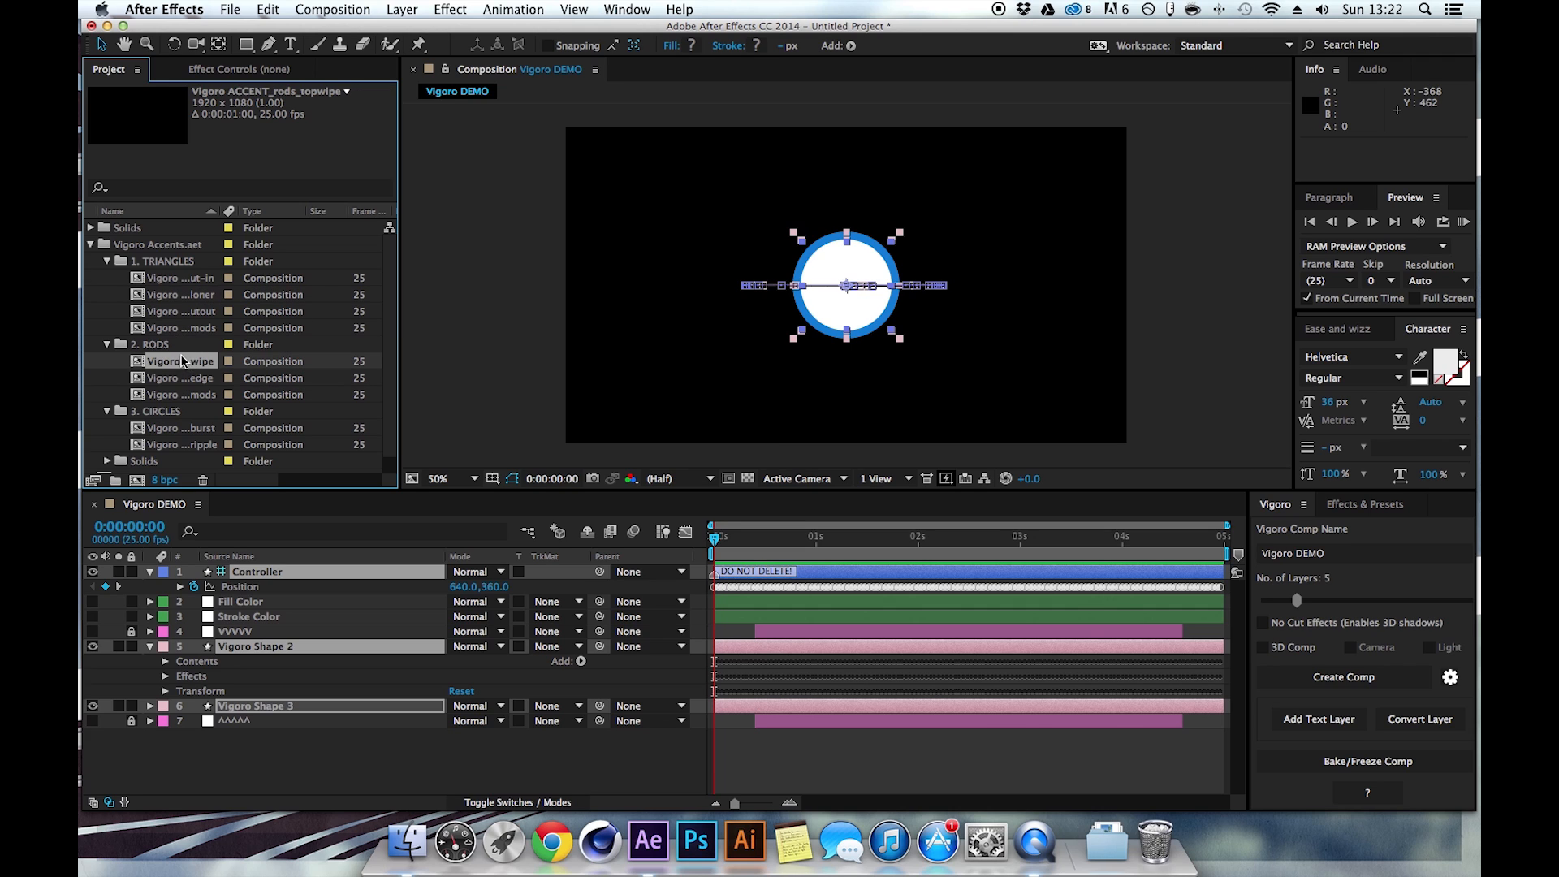
{"action": "double_click", "coordinate": [179, 278]}
{"action": "left_click_drag", "start_coordinate": [746, 549], "coordinate": [664, 540]}
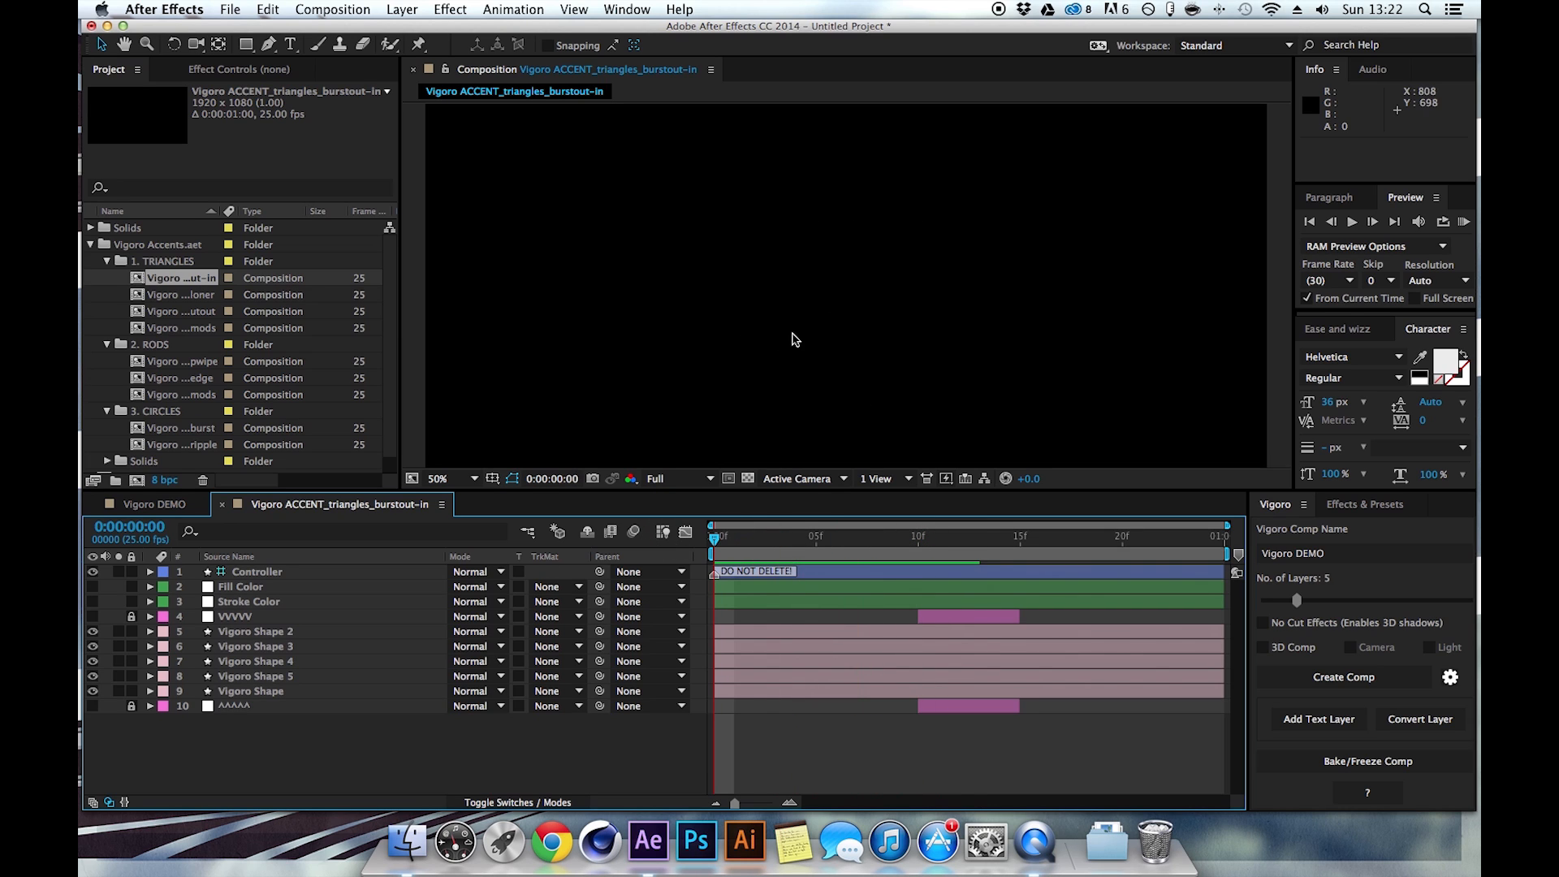
RAM-preview the triangles burst accent composition and scrub the timeline to frame 9.
{"action": "key", "text": "comma"}
{"action": "left_click", "coordinate": [1465, 221]}
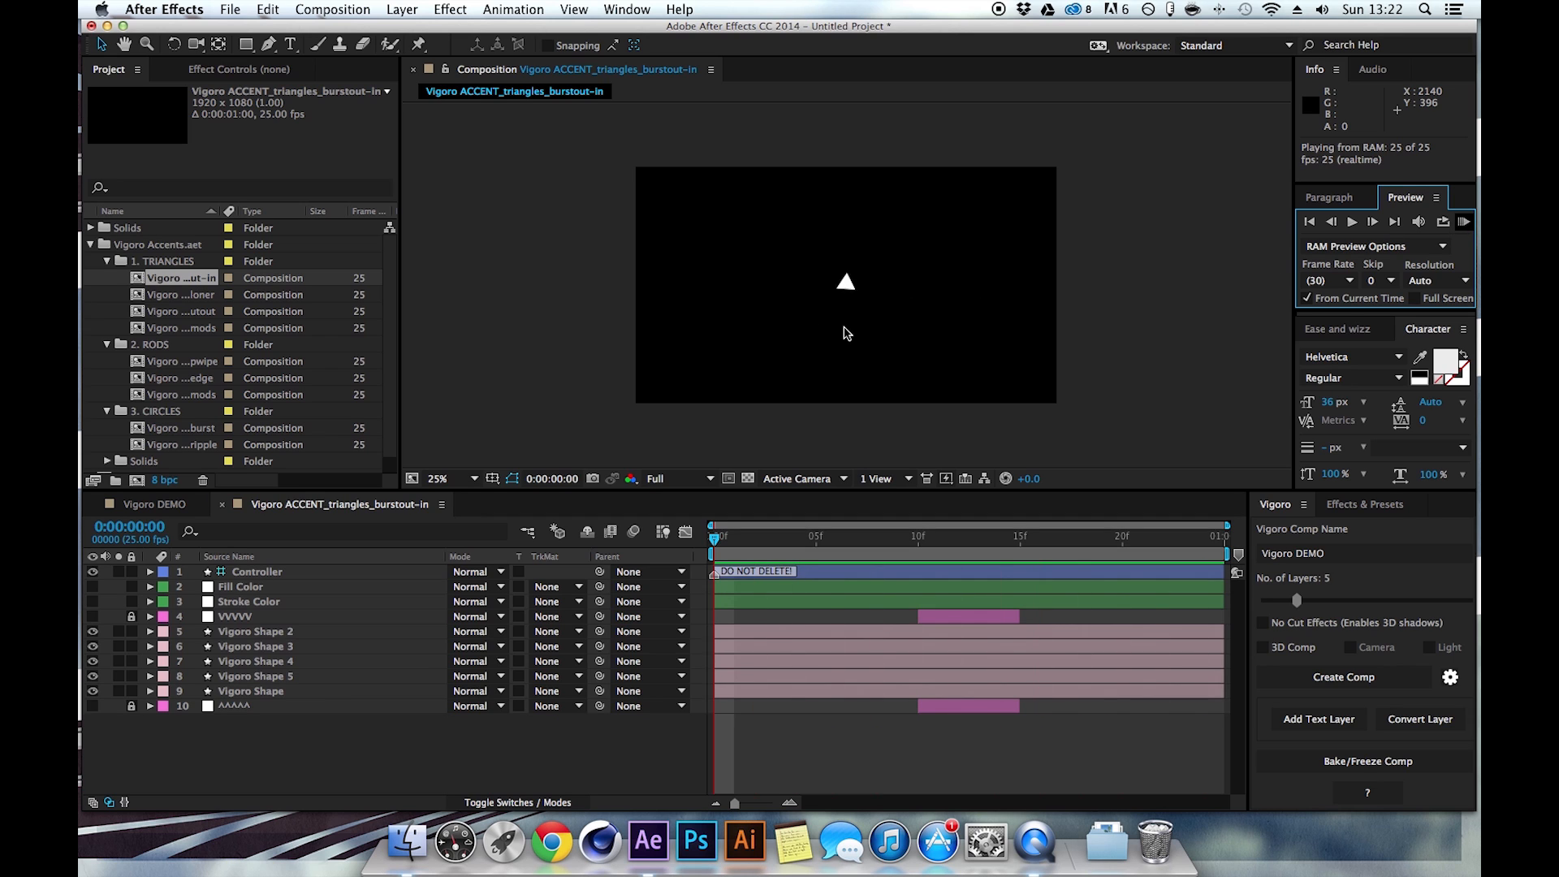
{"action": "left_click", "coordinate": [1464, 222]}
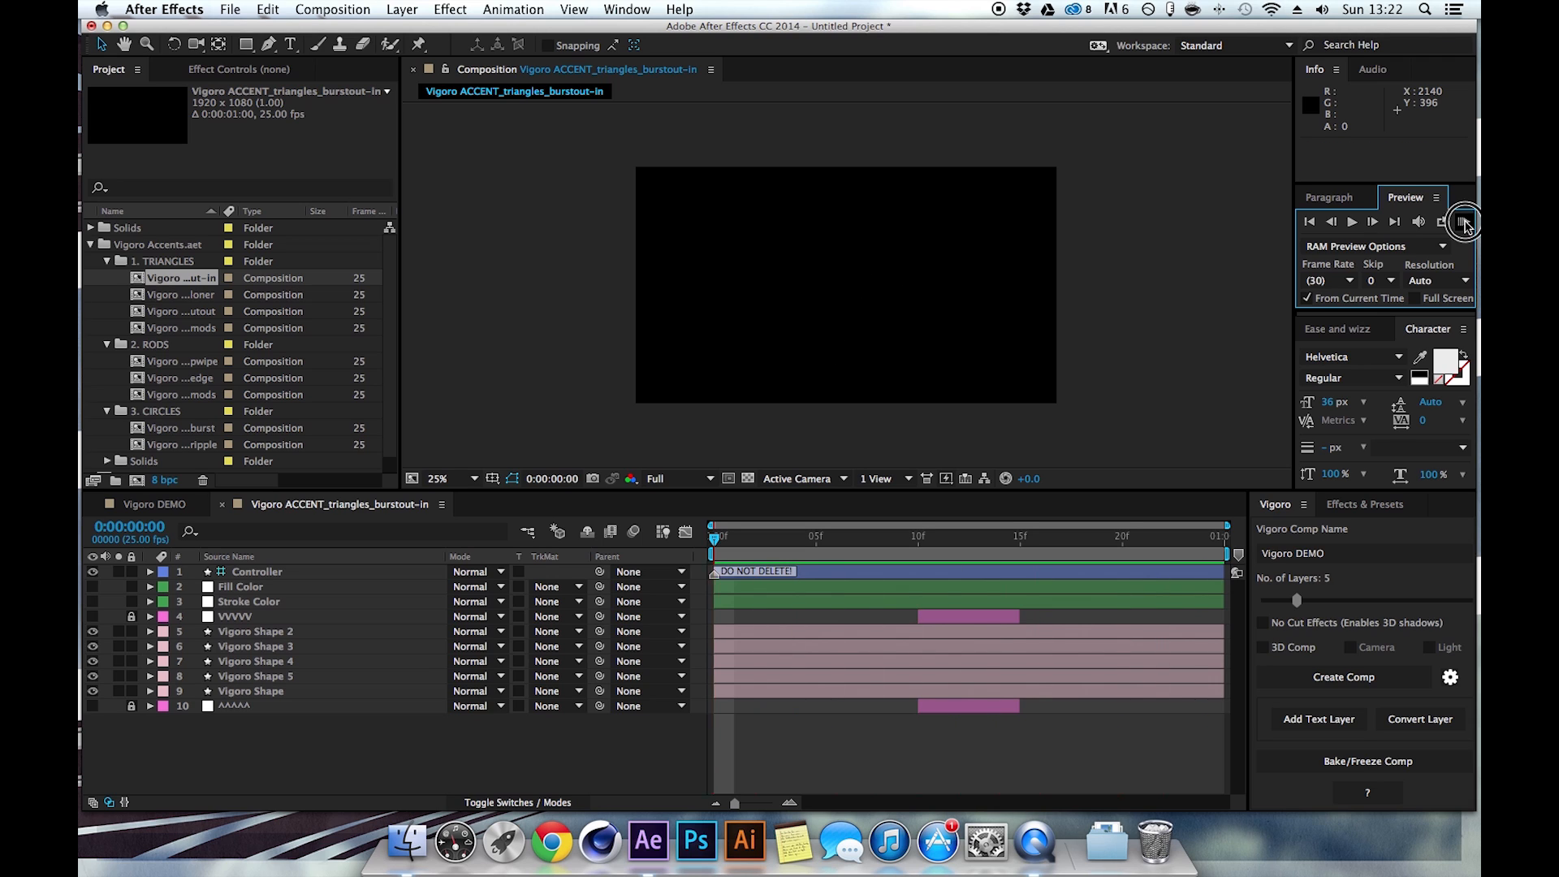
{"action": "left_click_drag", "start_coordinate": [735, 543], "coordinate": [898, 540]}
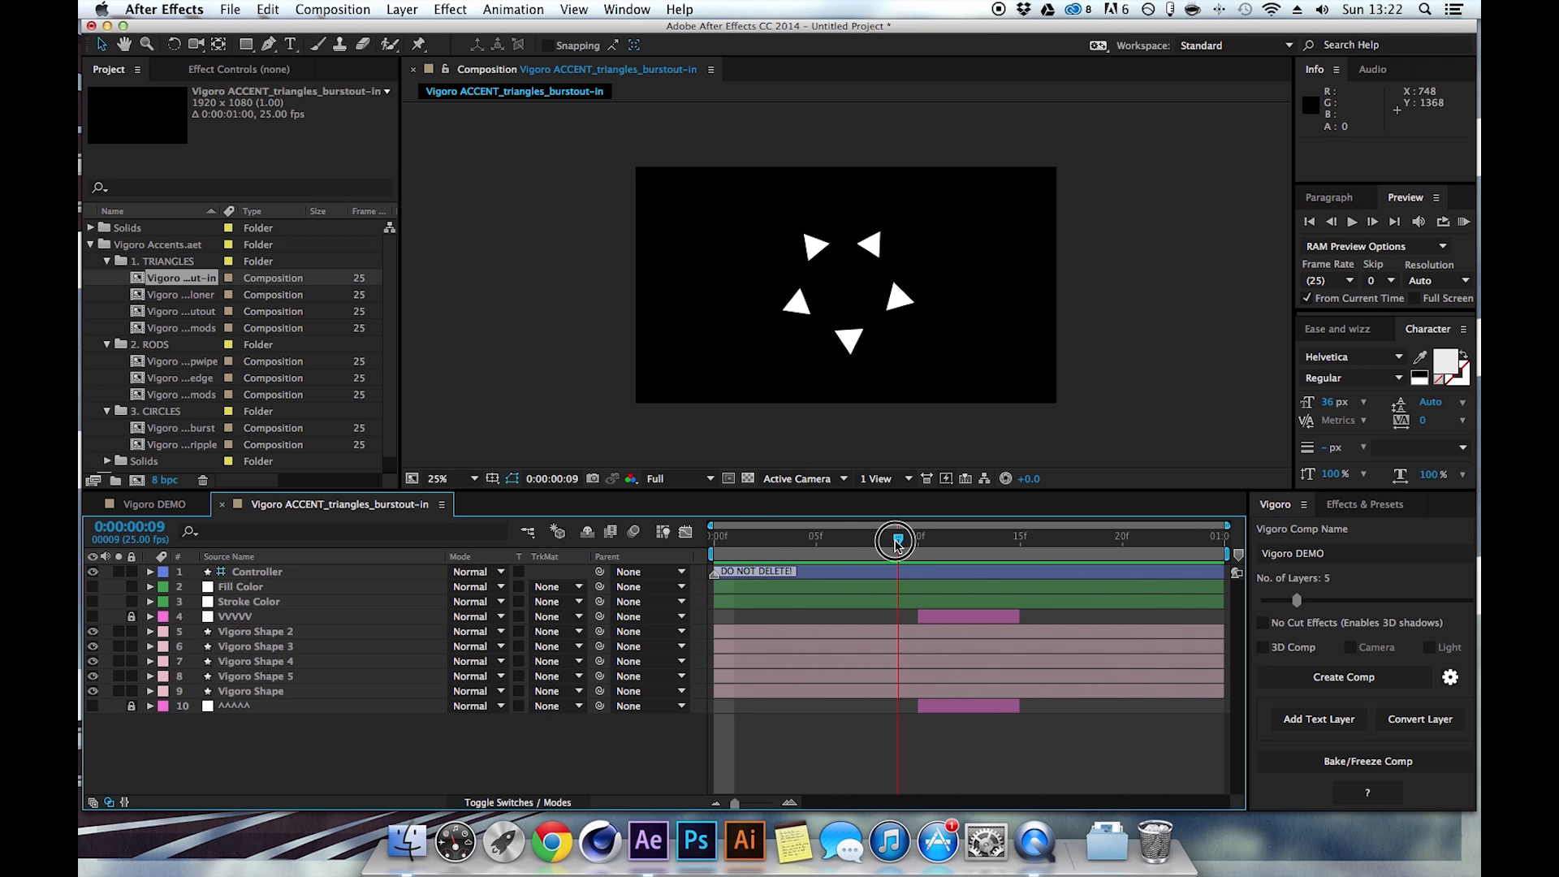
Reveal the Controller layer's keyframed properties and scrub to frame 12 to inspect the triangle distribution.
{"action": "left_click", "coordinate": [267, 571]}
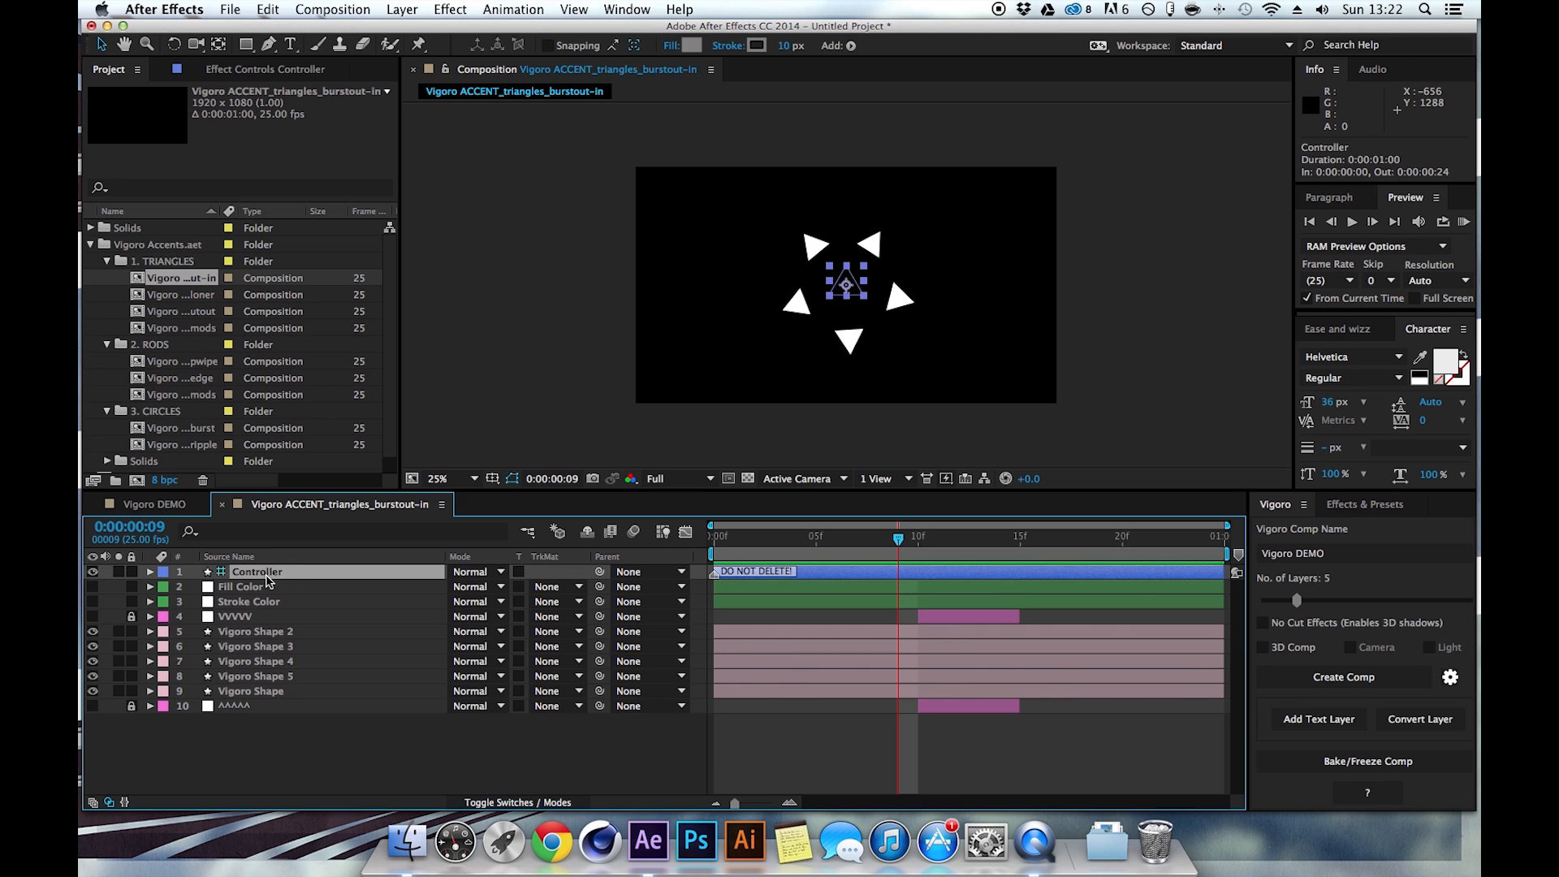
{"action": "key", "text": "u"}
{"action": "left_click_drag", "start_coordinate": [776, 546], "coordinate": [959, 583]}
{"action": "key", "text": "period"}
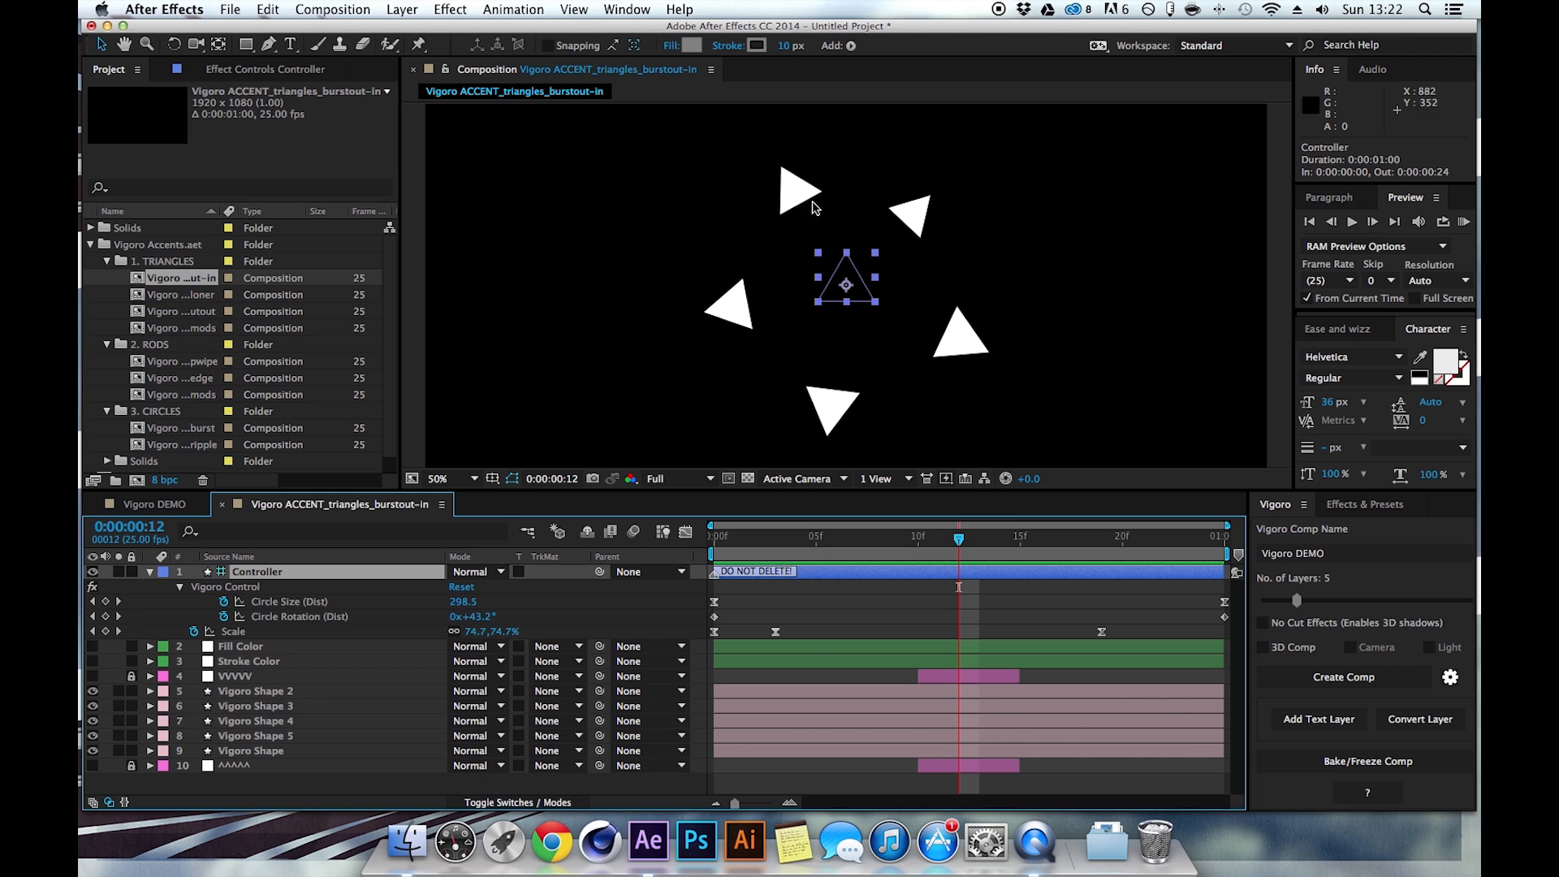
Set Circle Amount (Dist) to 34% in the Distribution settings of the Controller's Vigoro Control effect.
{"action": "left_click", "coordinate": [281, 72]}
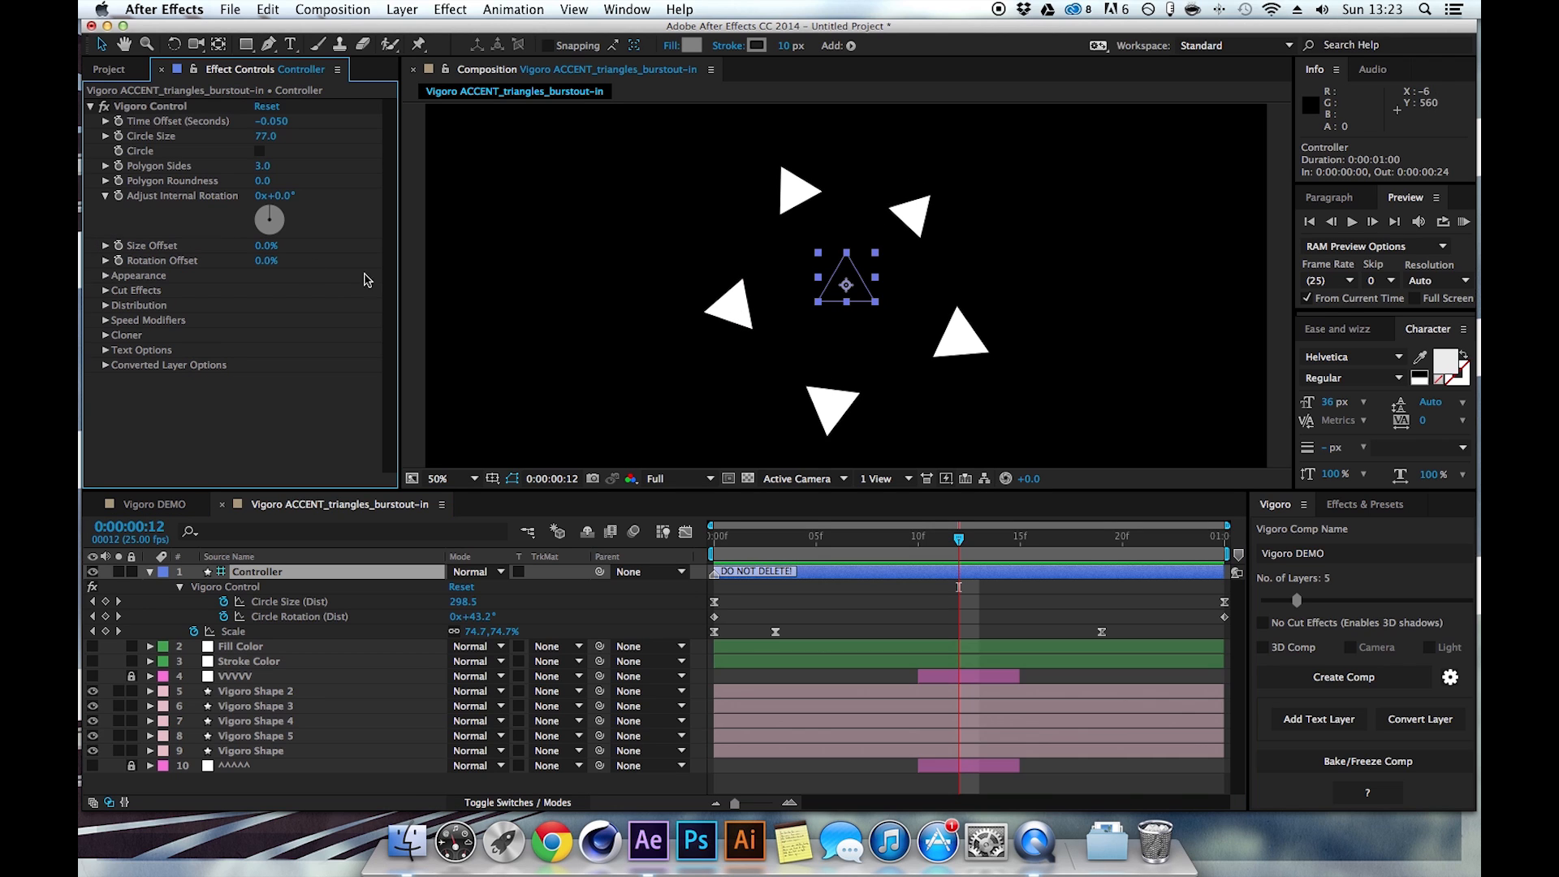
{"action": "left_click", "coordinate": [104, 306]}
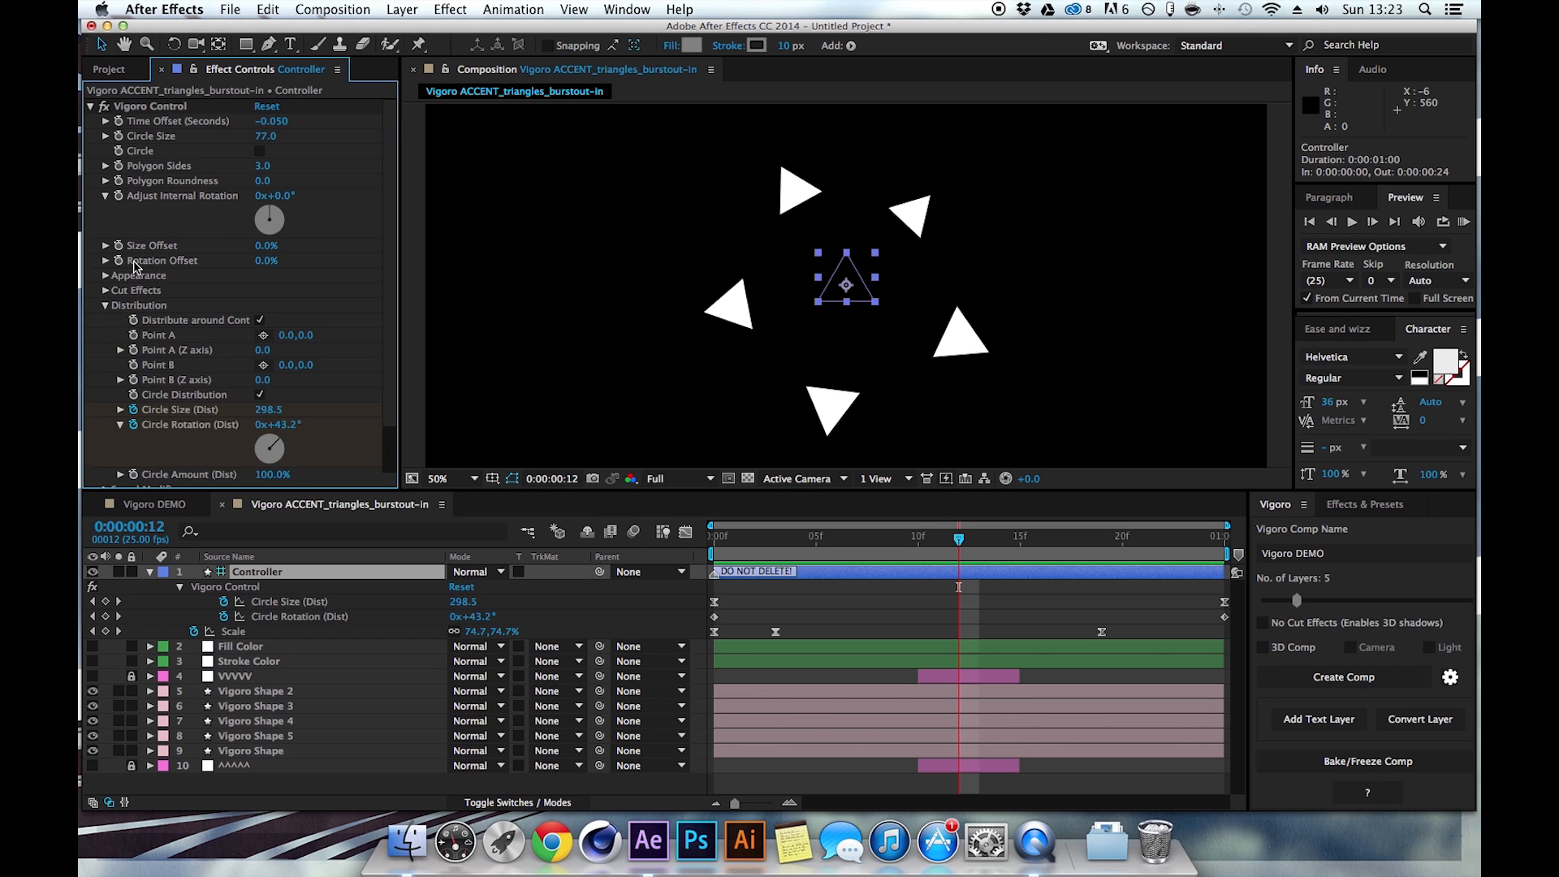
{"action": "scroll", "coordinate": [137, 268], "scroll_direction": "down", "scroll_amount": 2}
{"action": "scroll", "coordinate": [218, 333], "scroll_direction": "down", "scroll_amount": 1}
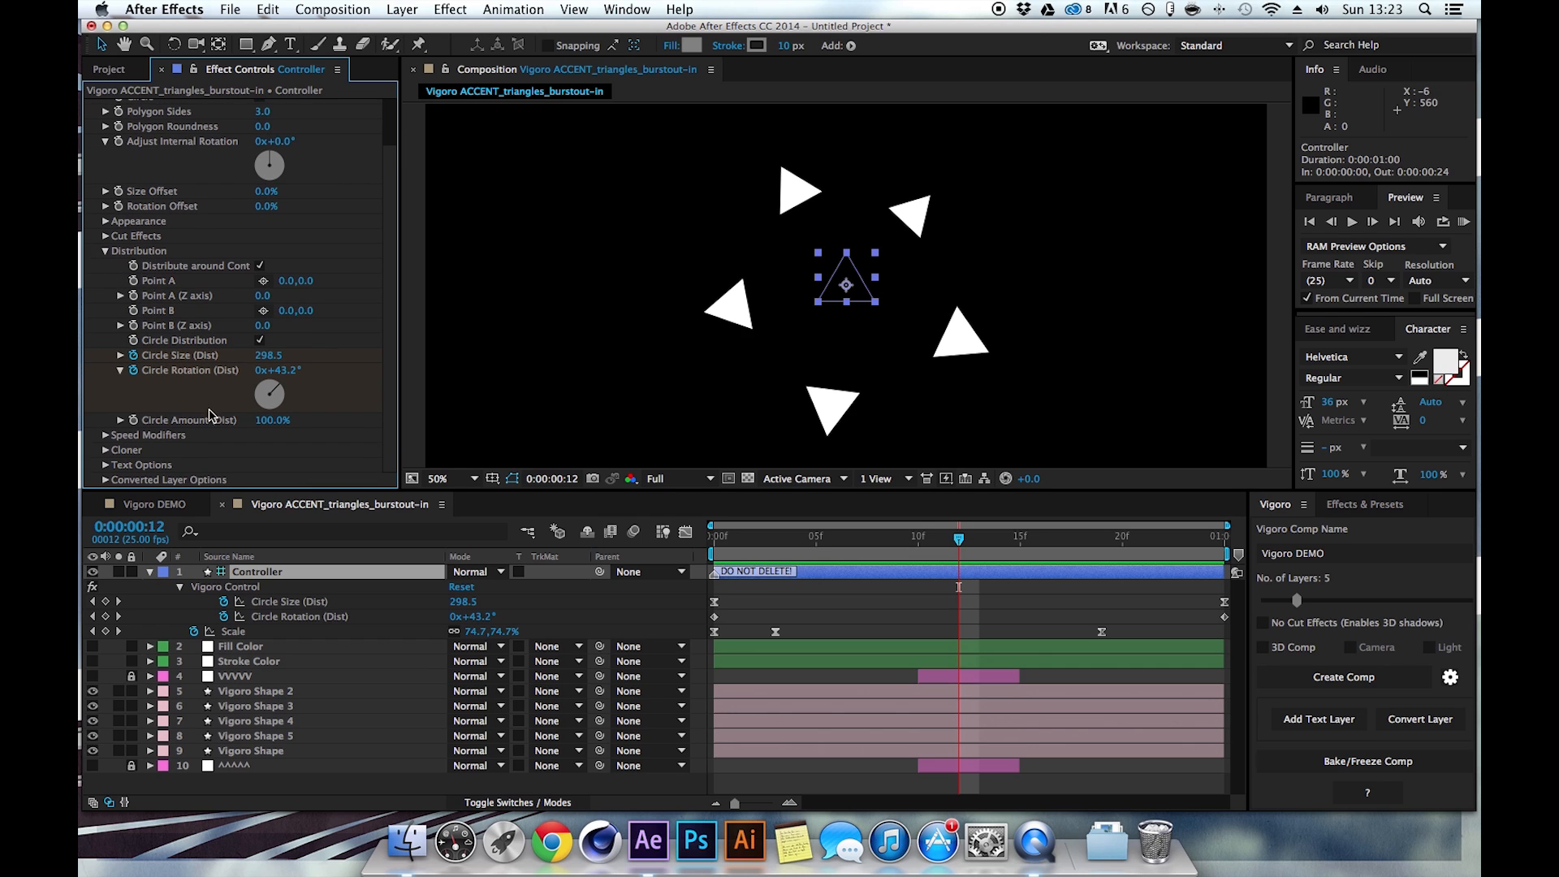
{"action": "left_click_drag", "start_coordinate": [262, 428], "coordinate": [205, 428]}
RAM-preview the partial-circle triangle burst from the first frame.
{"action": "left_click_drag", "start_coordinate": [849, 535], "coordinate": [734, 537]}
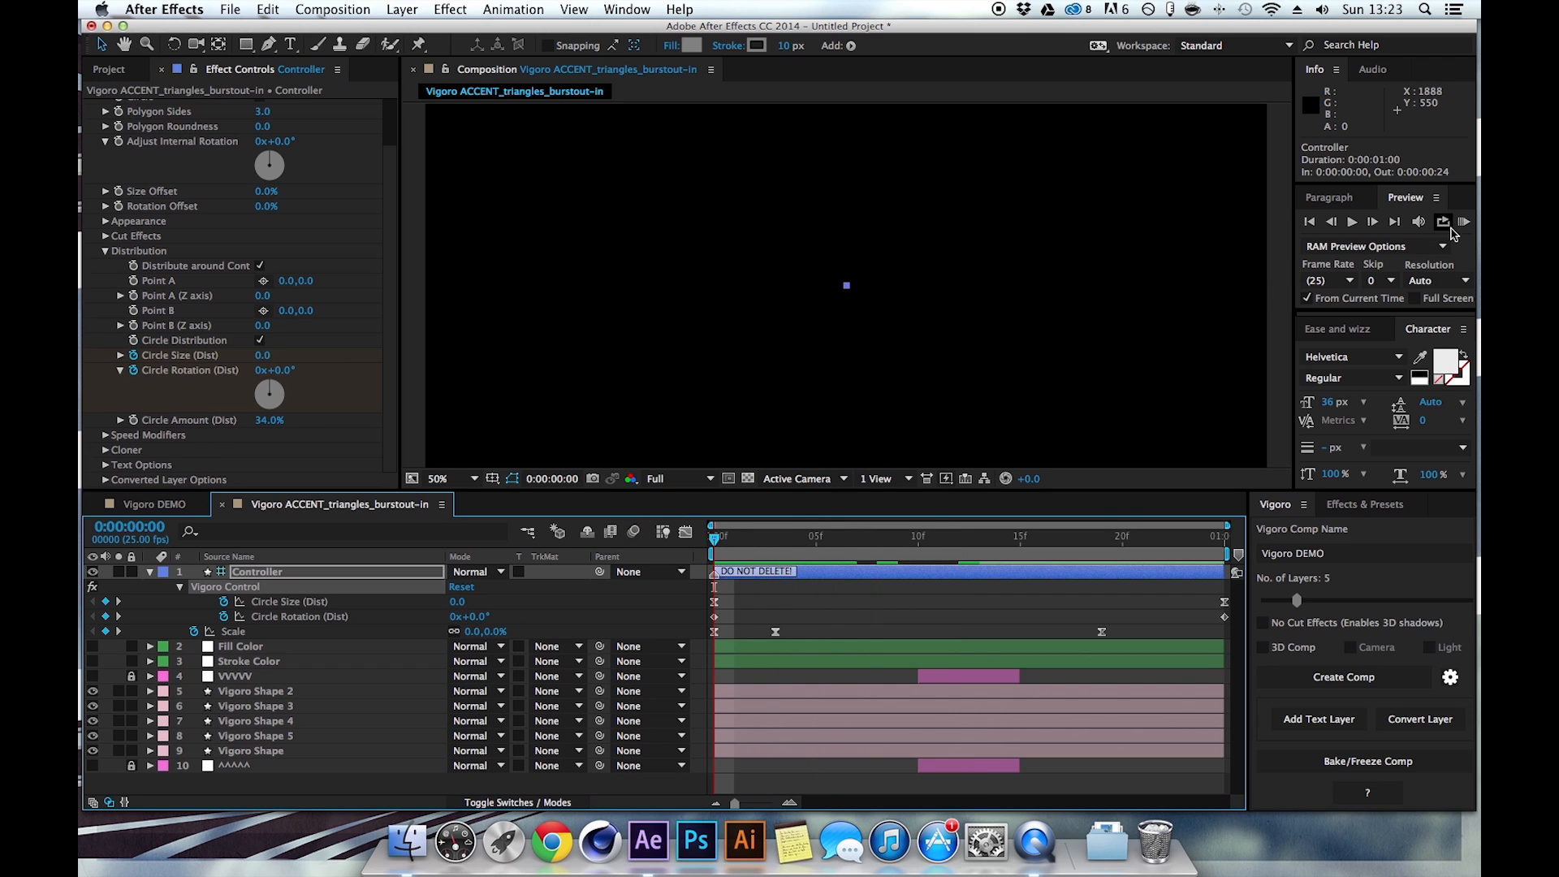
{"action": "key", "text": "KP_0"}
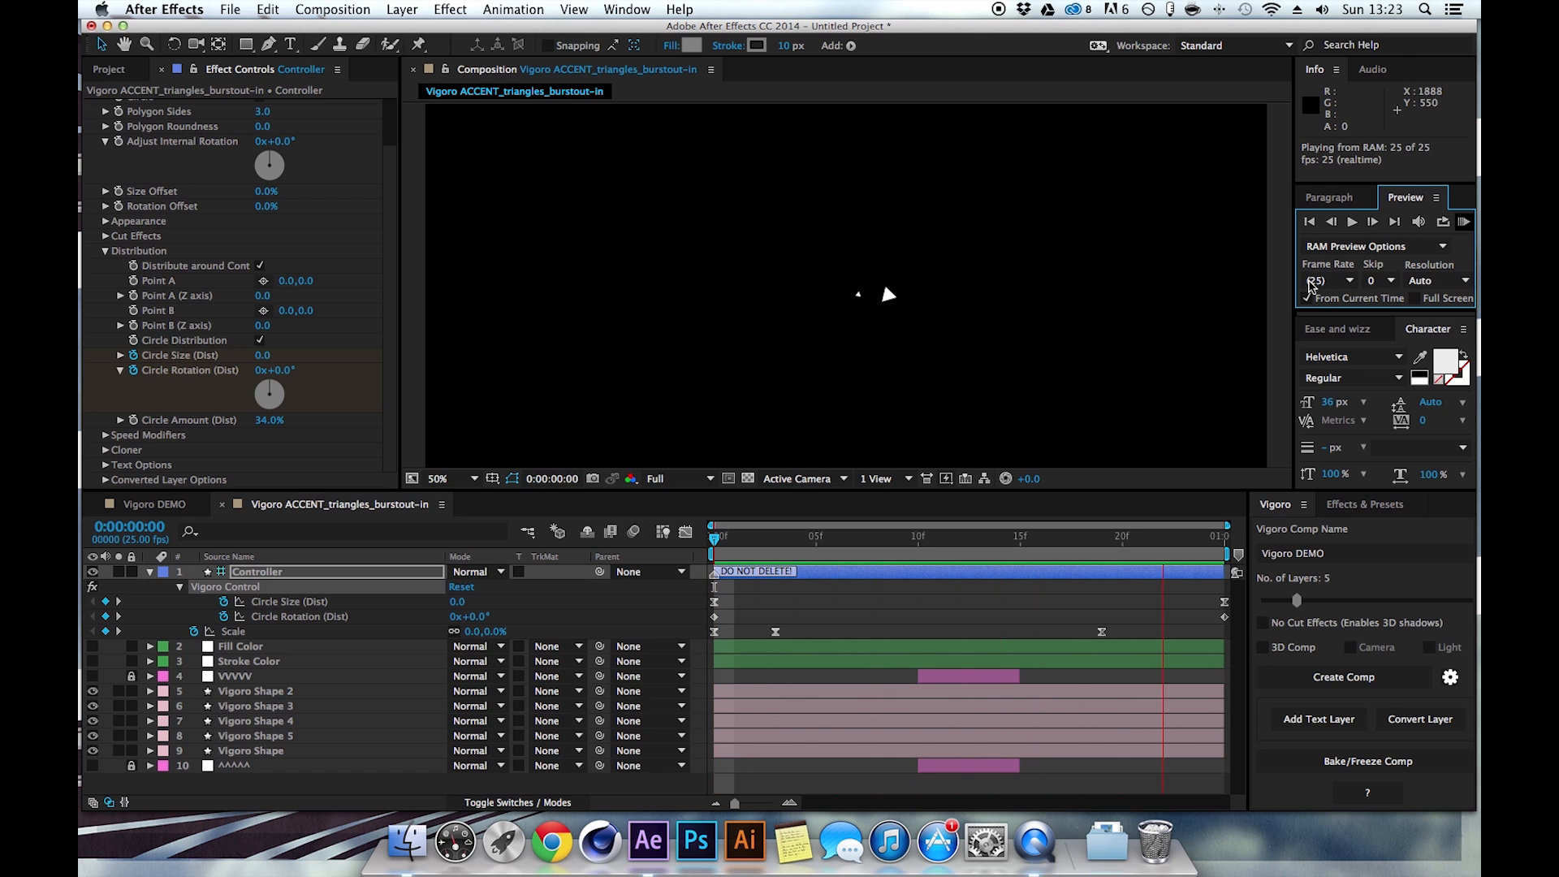
{"action": "left_click", "coordinate": [1463, 223]}
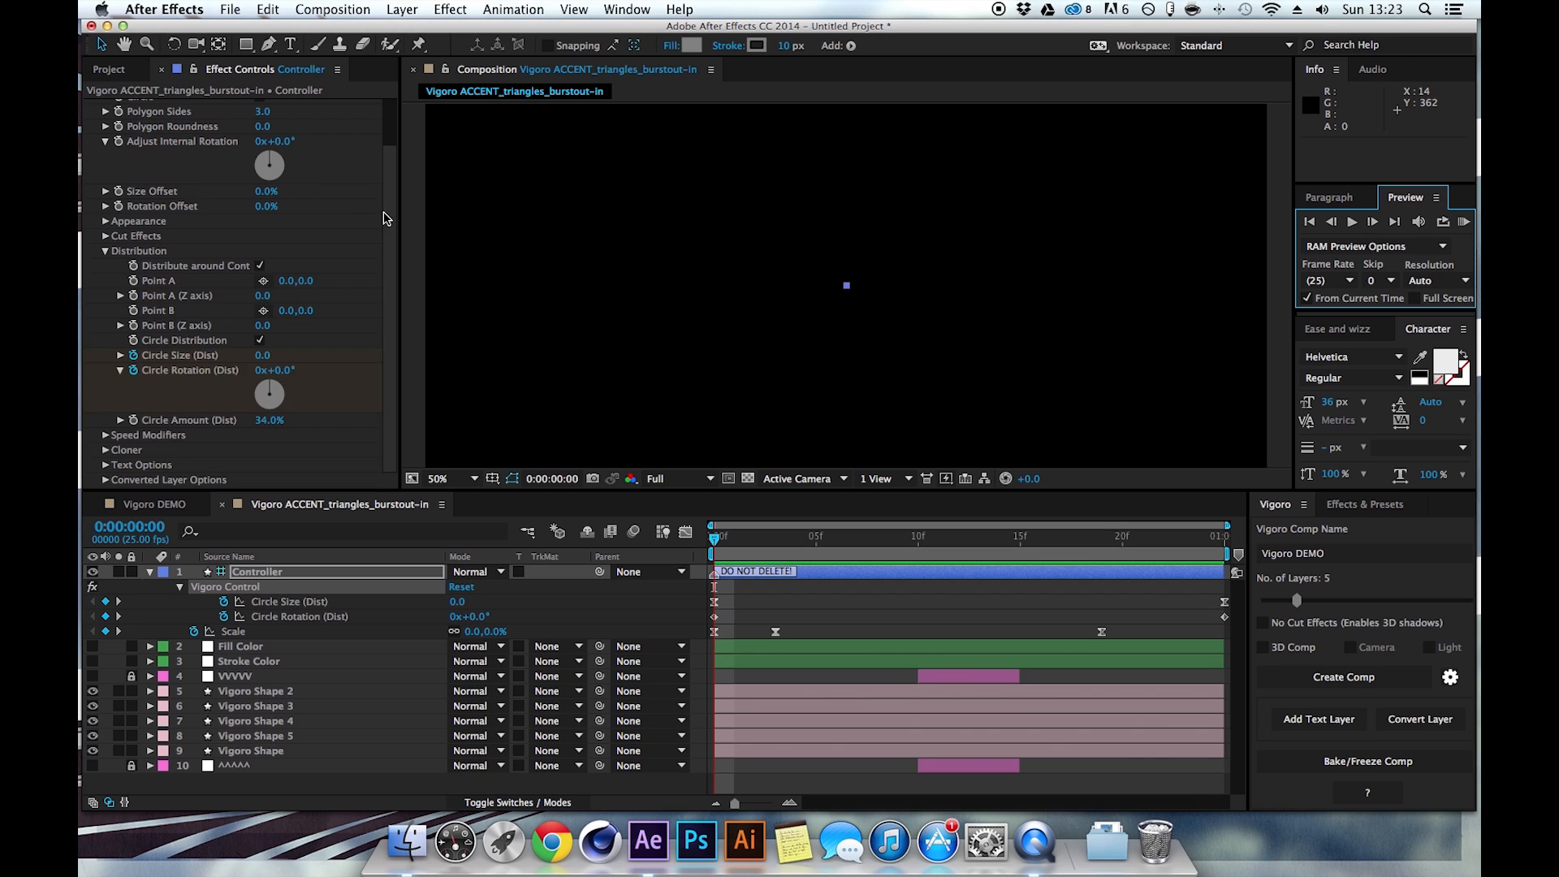
Set the Controller's Time Offset to -0.1 seconds and its Circle Amount (Dist) to 68%.
{"action": "scroll", "coordinate": [382, 114], "scroll_direction": "up", "scroll_amount": 2}
{"action": "left_click", "coordinate": [274, 128]}
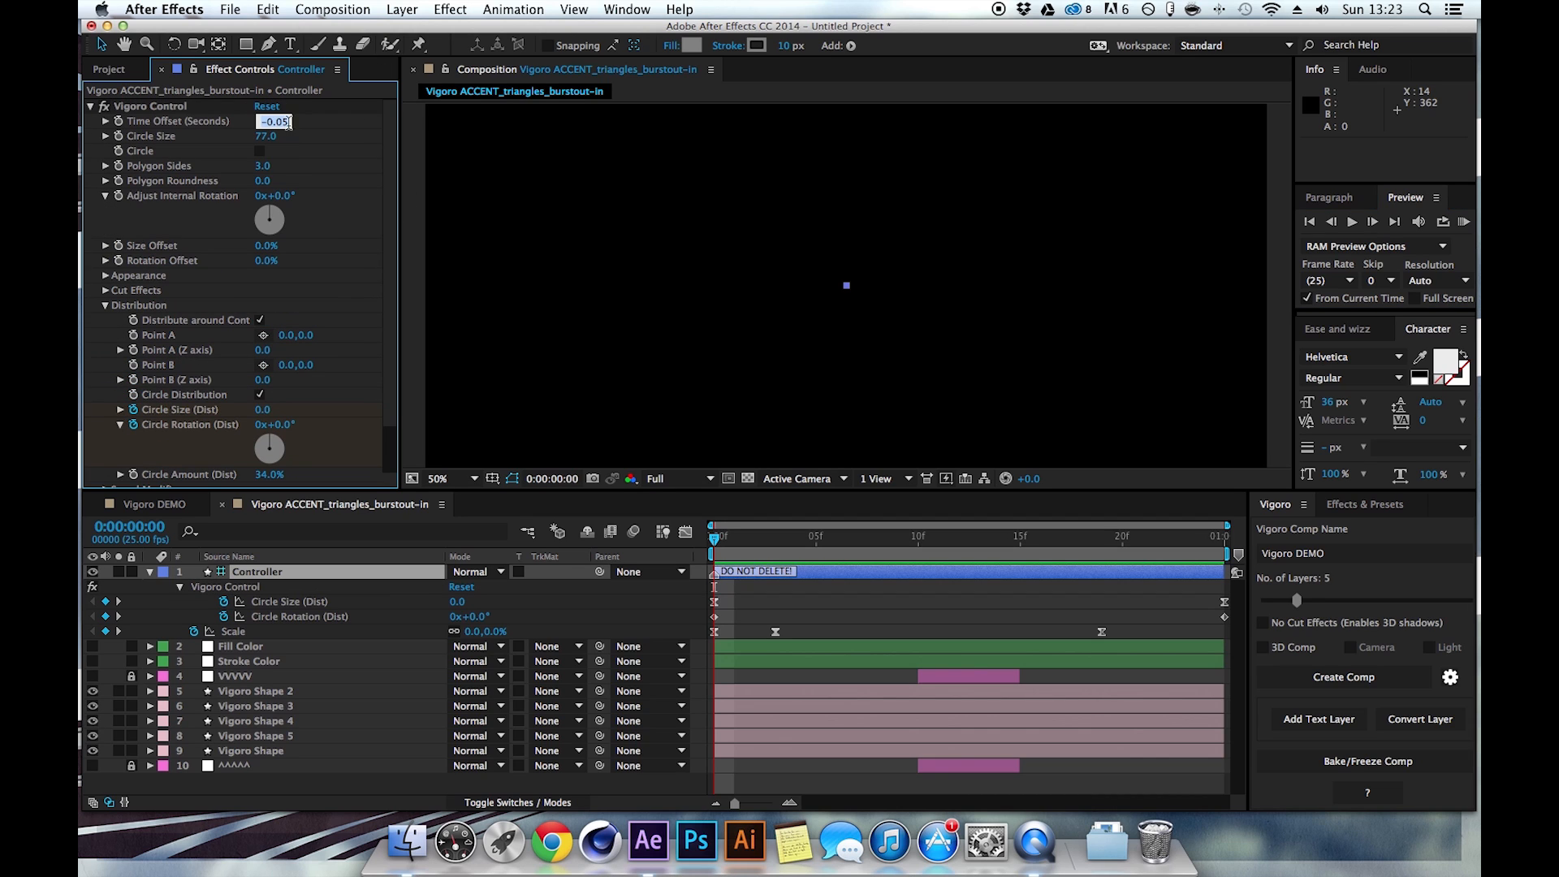
{"action": "key", "text": "Return"}
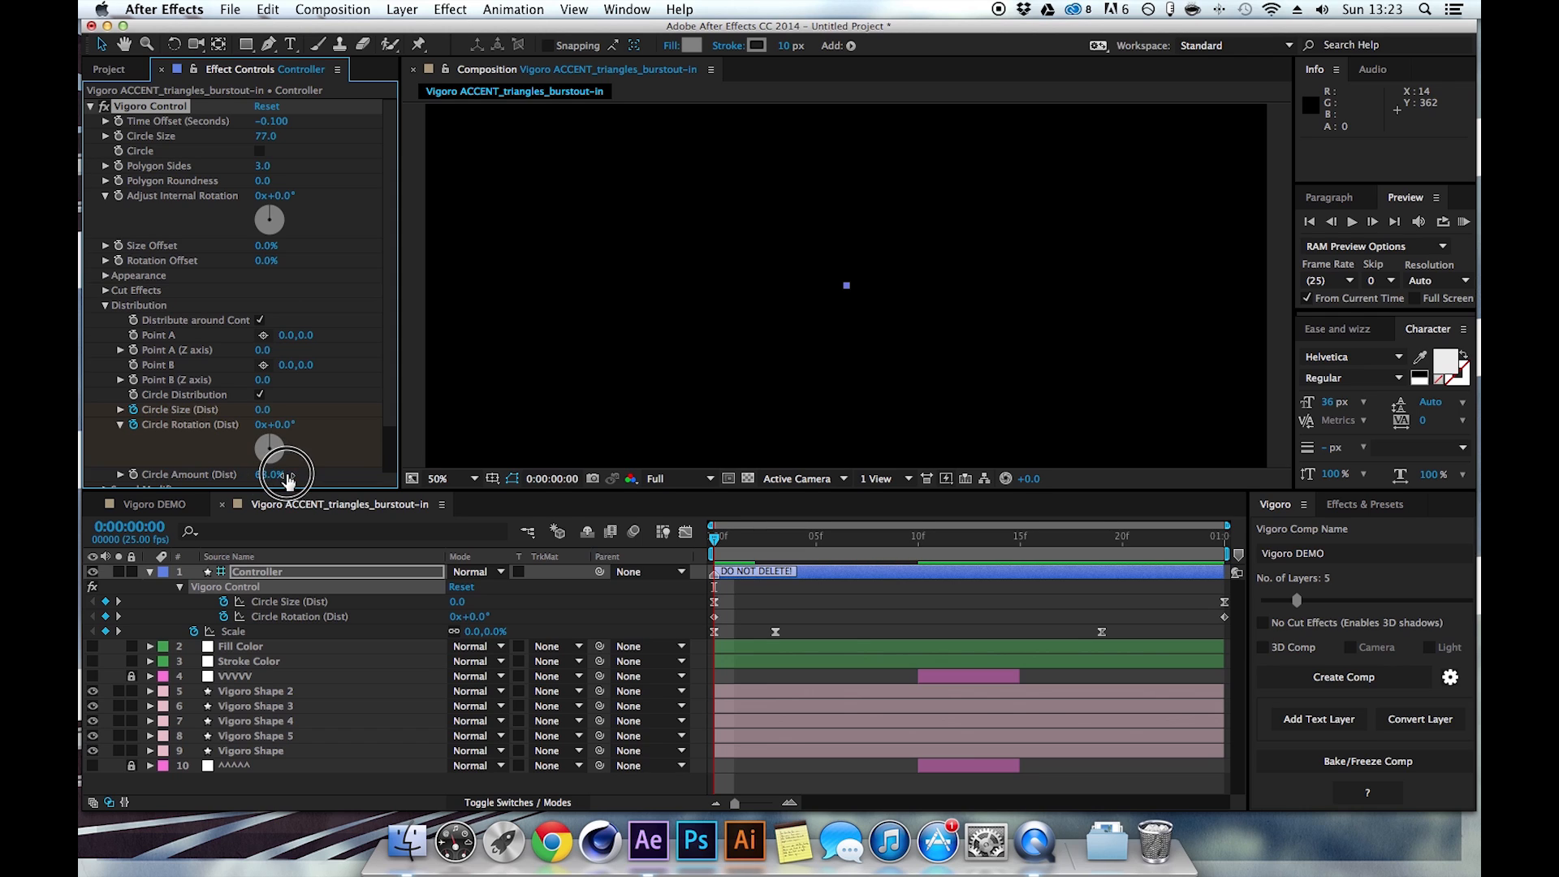
RAM-preview the triangle burst with its adjusted time offset and circle amount.
{"action": "left_click", "coordinate": [1463, 222]}
{"action": "left_click", "coordinate": [1463, 221]}
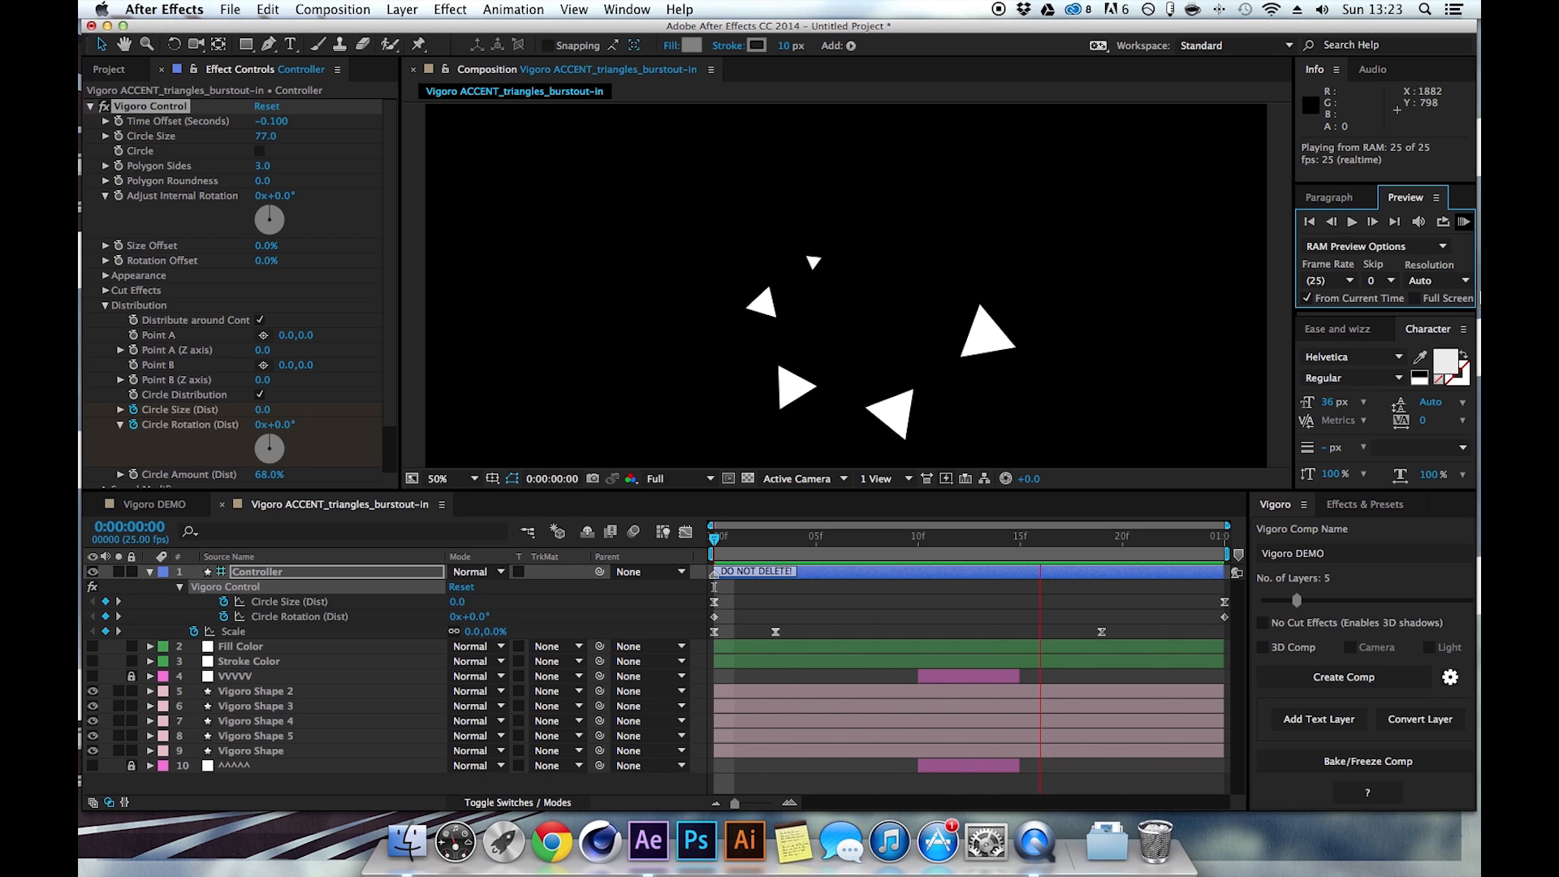
{"action": "left_click", "coordinate": [1466, 223]}
Try a Time Offset of -0.5 seconds with a RAM preview and restore the offset to -0.1 seconds.
{"action": "left_click", "coordinate": [274, 121]}
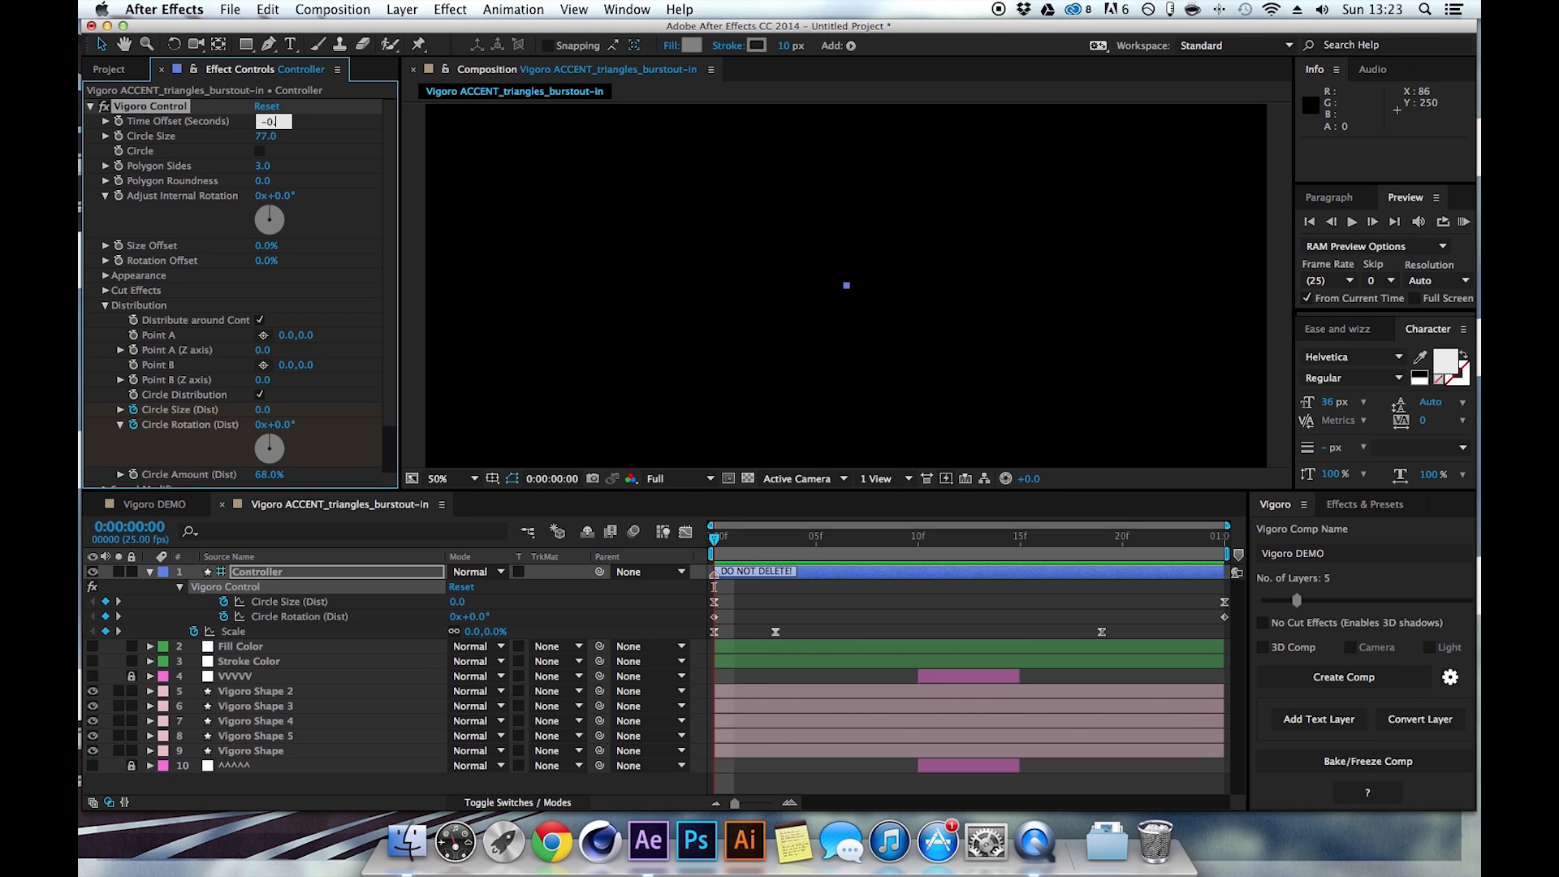
{"action": "left_click", "coordinate": [1465, 221]}
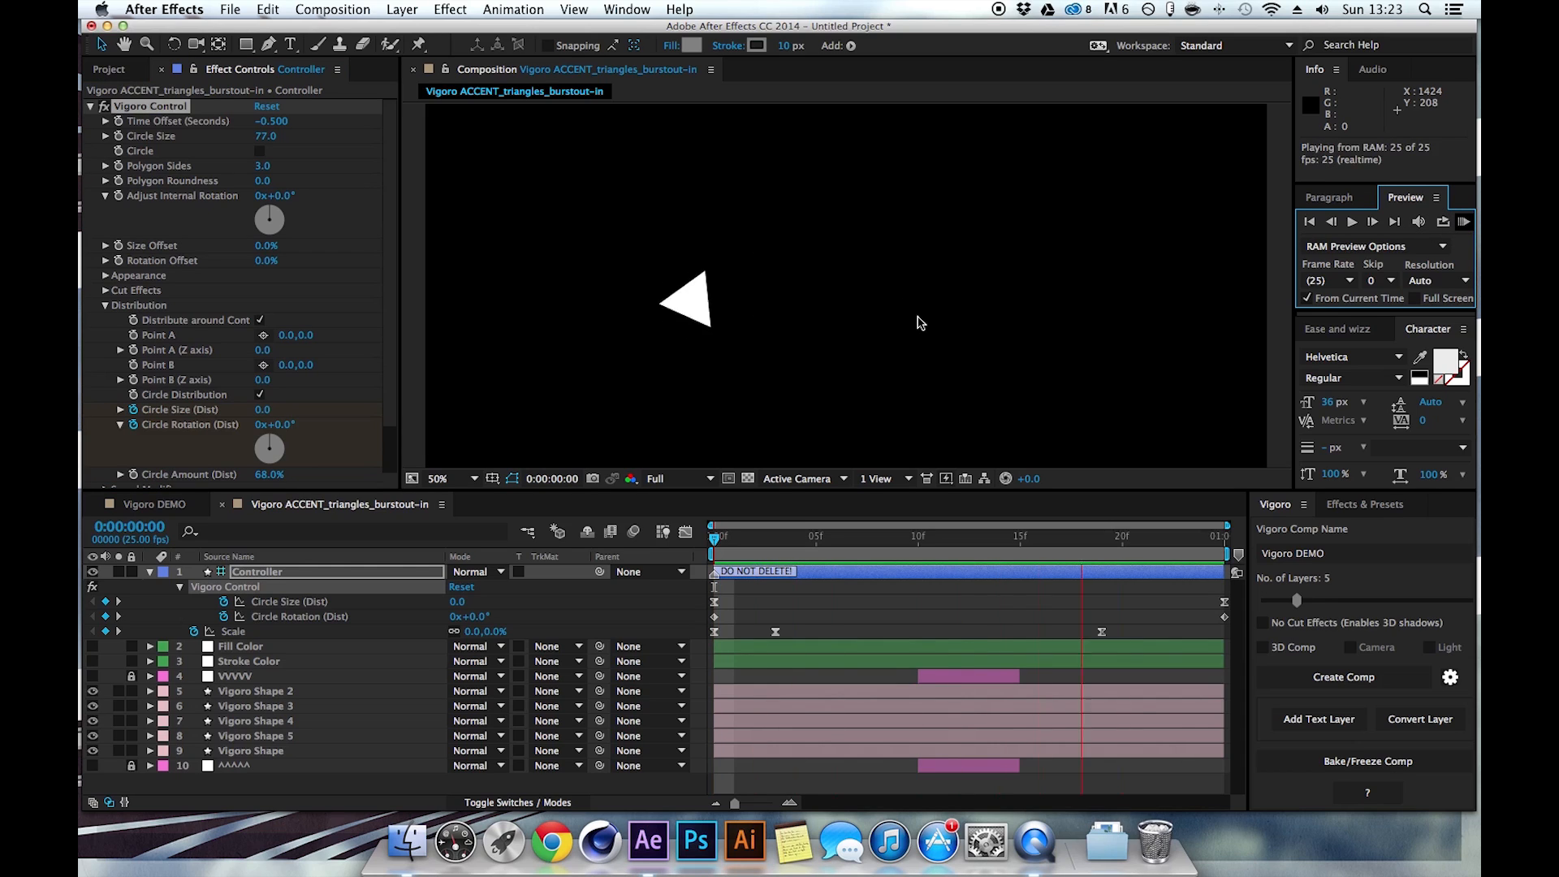
{"action": "key", "text": "space"}
{"action": "left_click", "coordinate": [284, 123]}
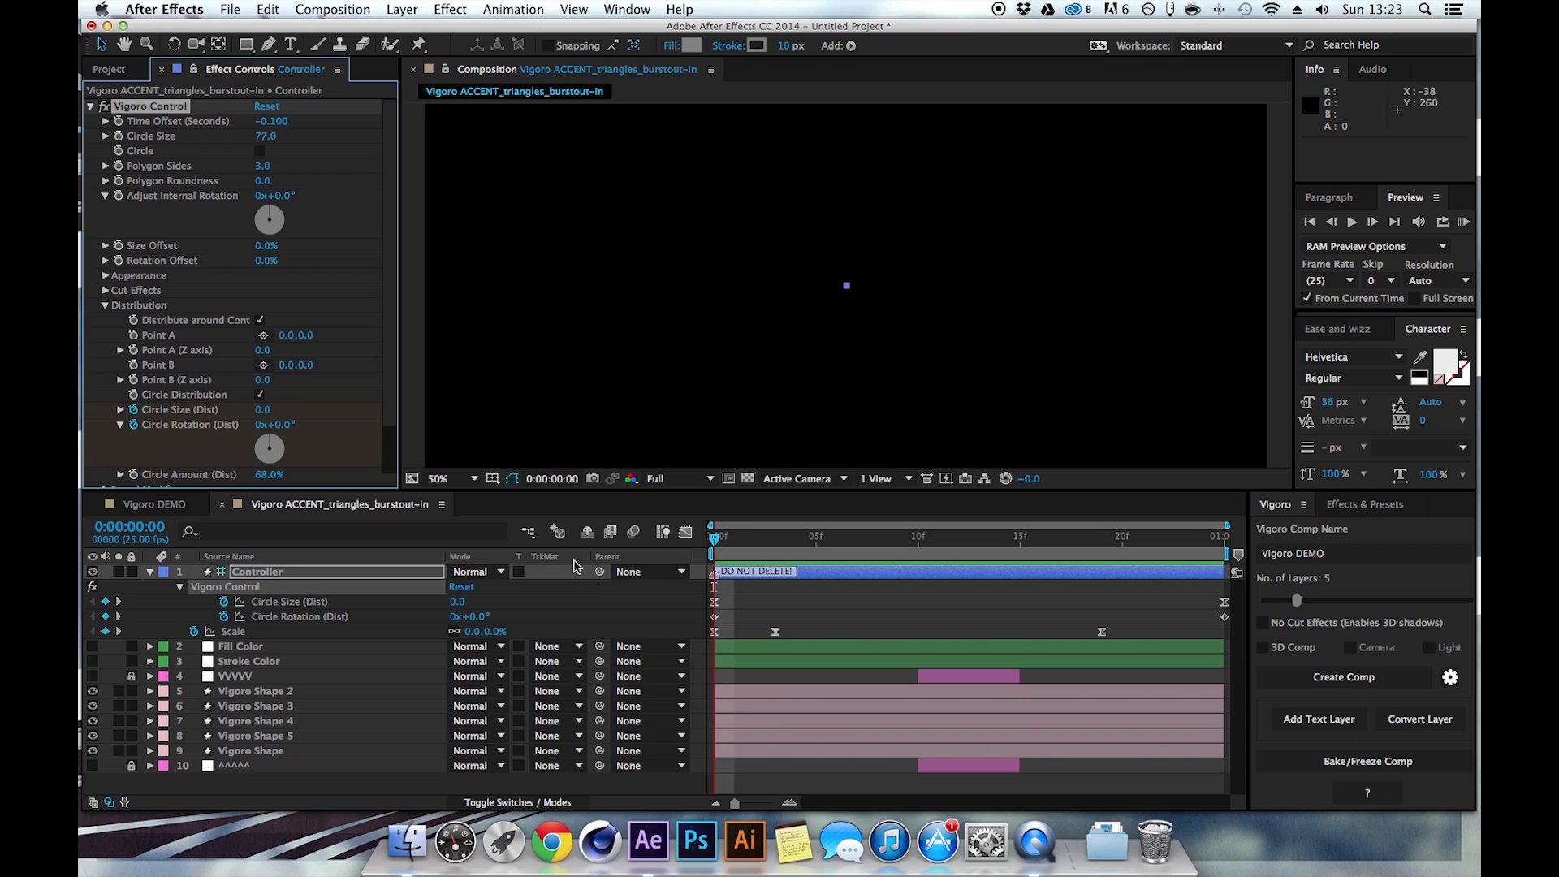
At frame 9, set the Controller's Polygon Sides to 4.
{"action": "left_click_drag", "start_coordinate": [755, 537], "coordinate": [899, 542]}
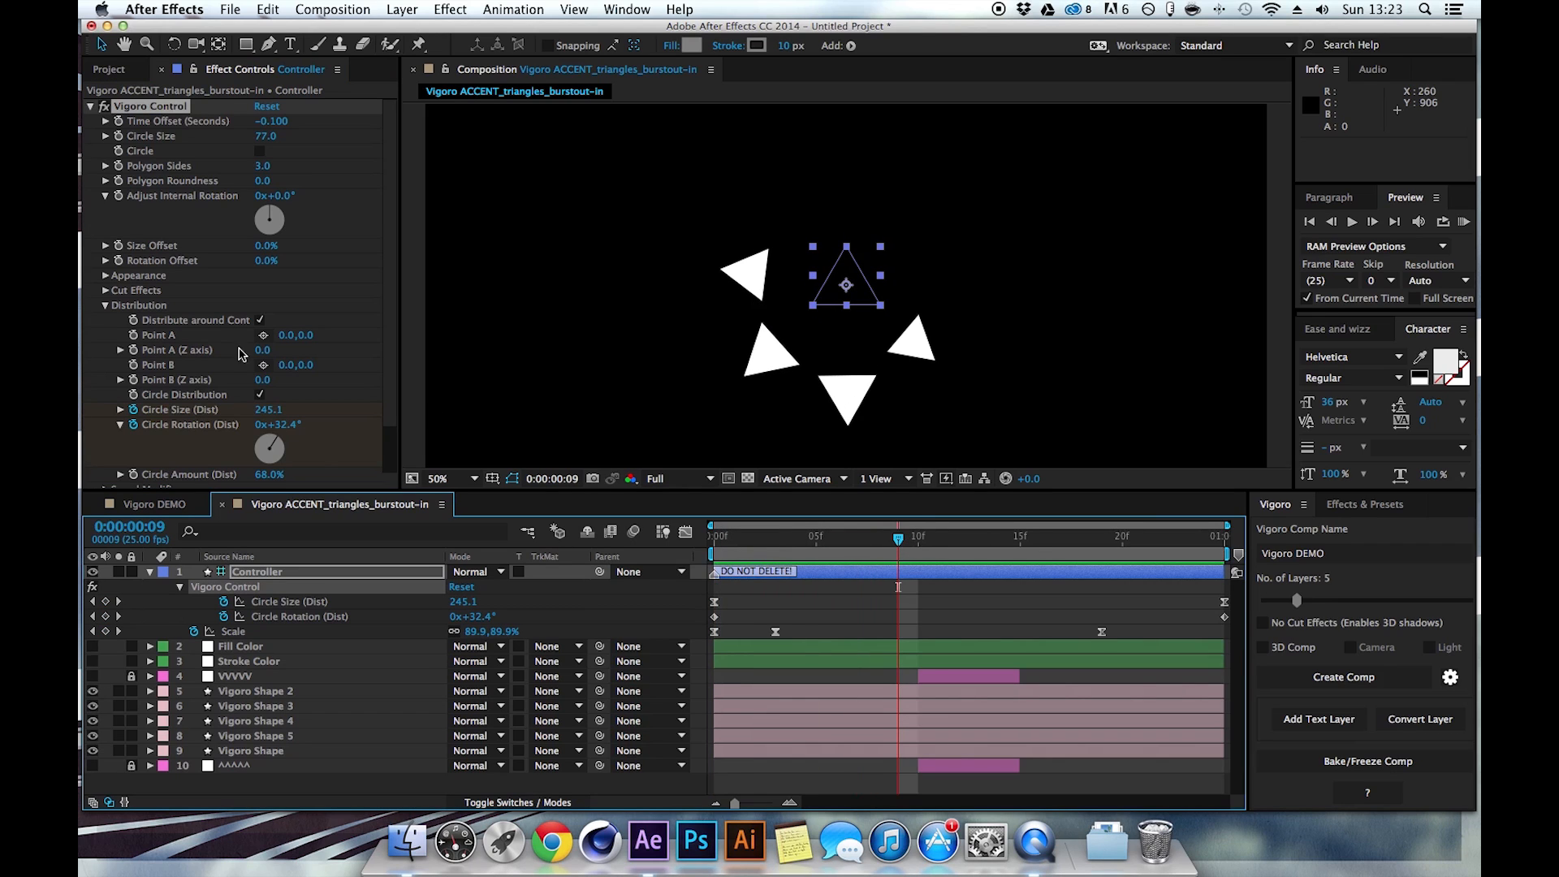
{"action": "left_click_drag", "start_coordinate": [260, 170], "coordinate": [341, 172]}
{"action": "left_click", "coordinate": [268, 170]}
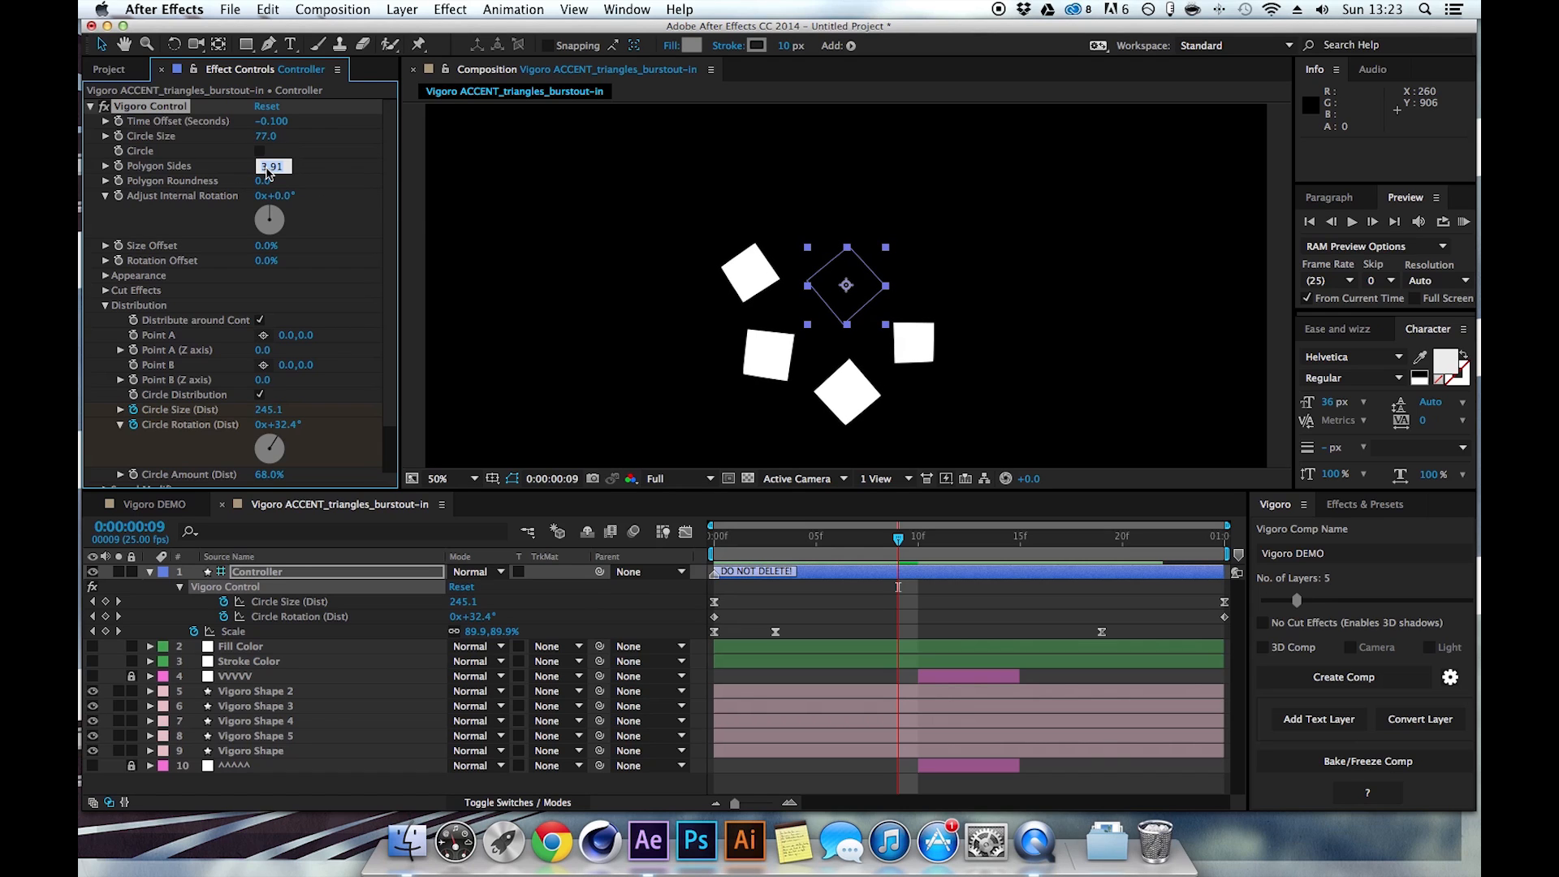
{"action": "key", "text": "Return"}
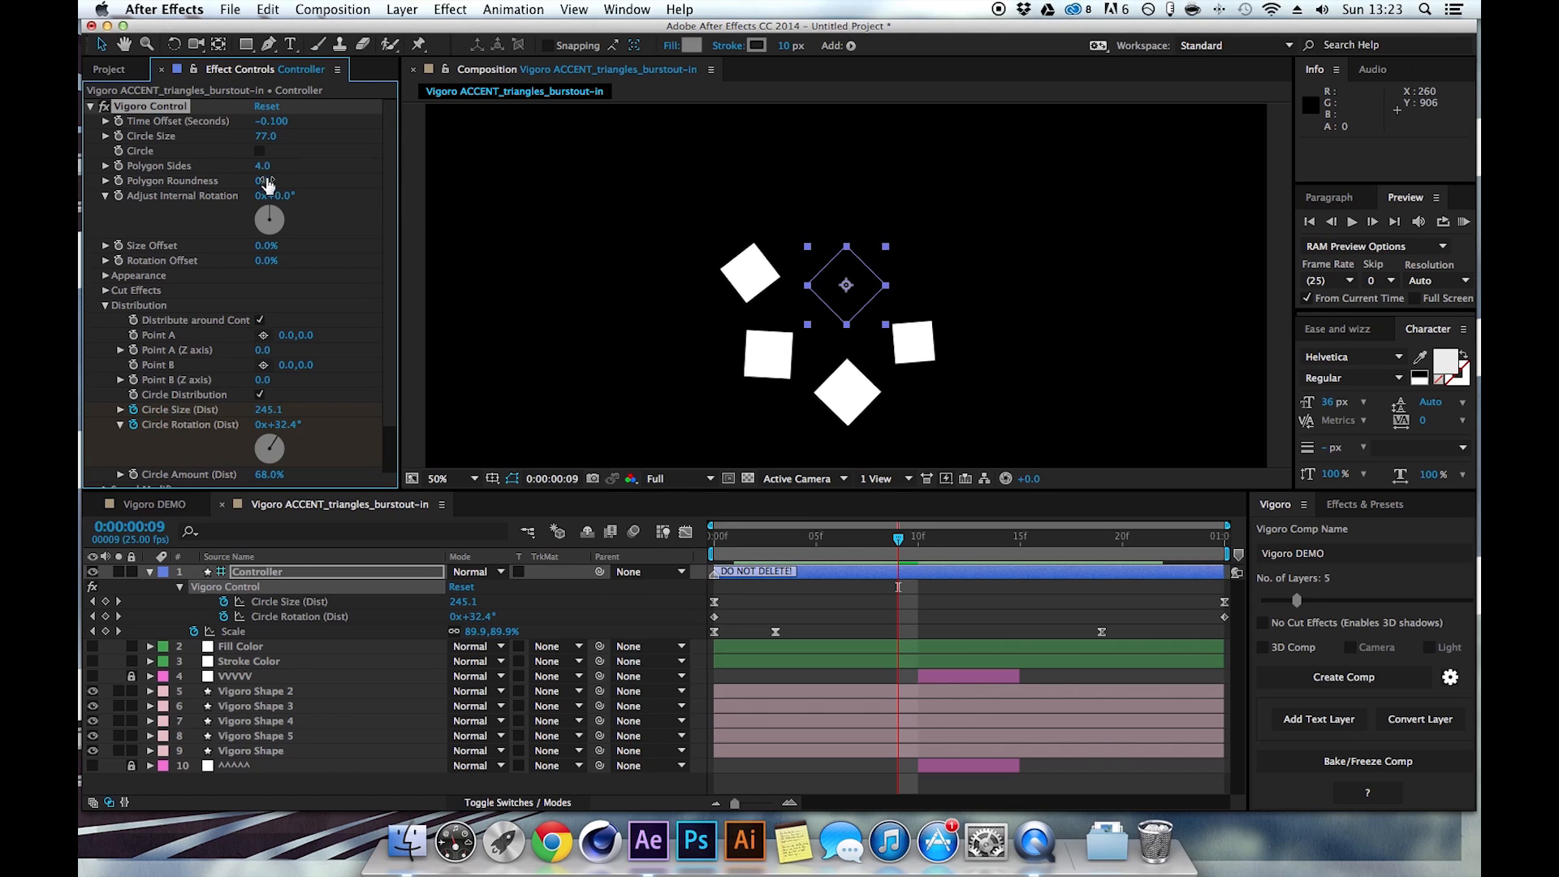
Set the Slice Amount to 80% in the Controller's Cut Effects and RAM-preview from the first frame.
{"action": "left_click", "coordinate": [105, 291]}
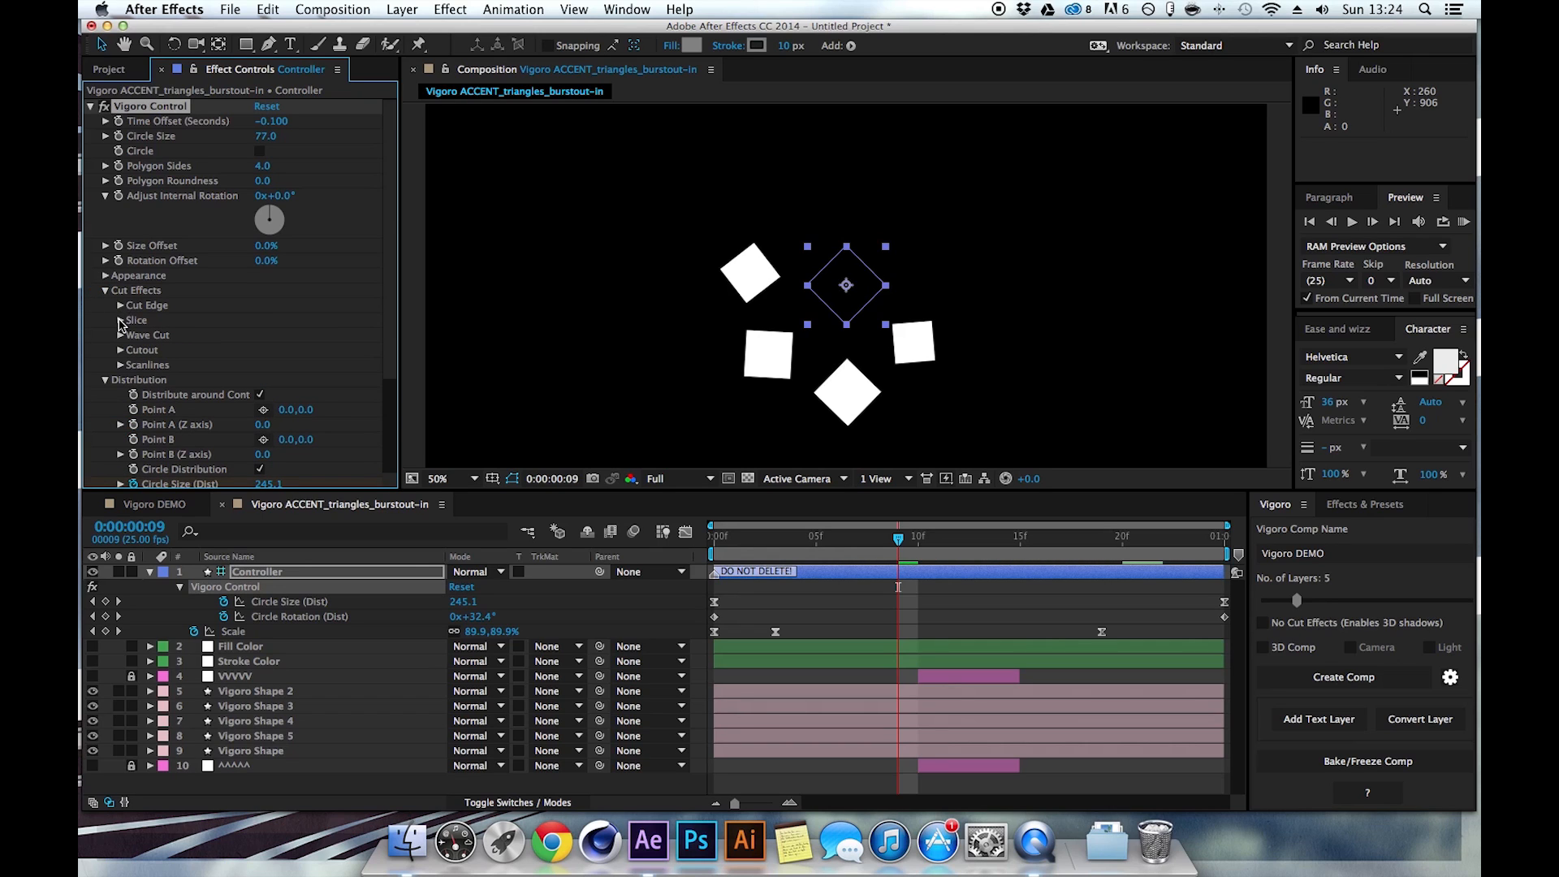
{"action": "left_click", "coordinate": [120, 321]}
{"action": "left_click_drag", "start_coordinate": [271, 367], "coordinate": [333, 359]}
{"action": "left_click_drag", "start_coordinate": [891, 548], "coordinate": [714, 540]}
{"action": "left_click", "coordinate": [1466, 224]}
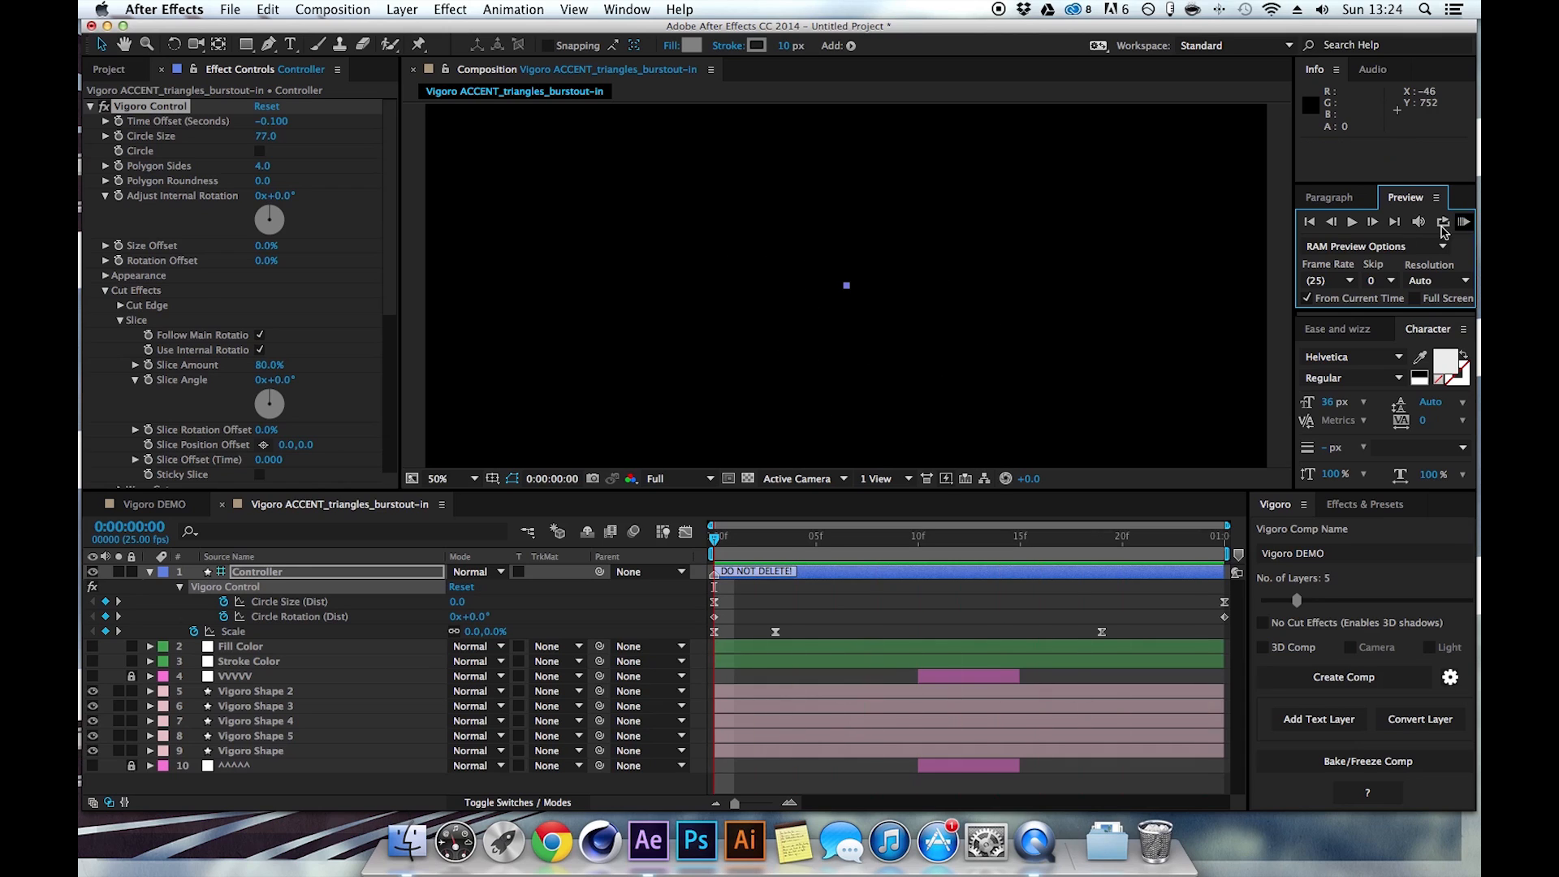
Move the Controller's last Circle Size (Dist) keyframe to frame 9 and scrub the timeline to check the faster burst.
{"action": "left_click_drag", "start_coordinate": [791, 553], "coordinate": [938, 553]}
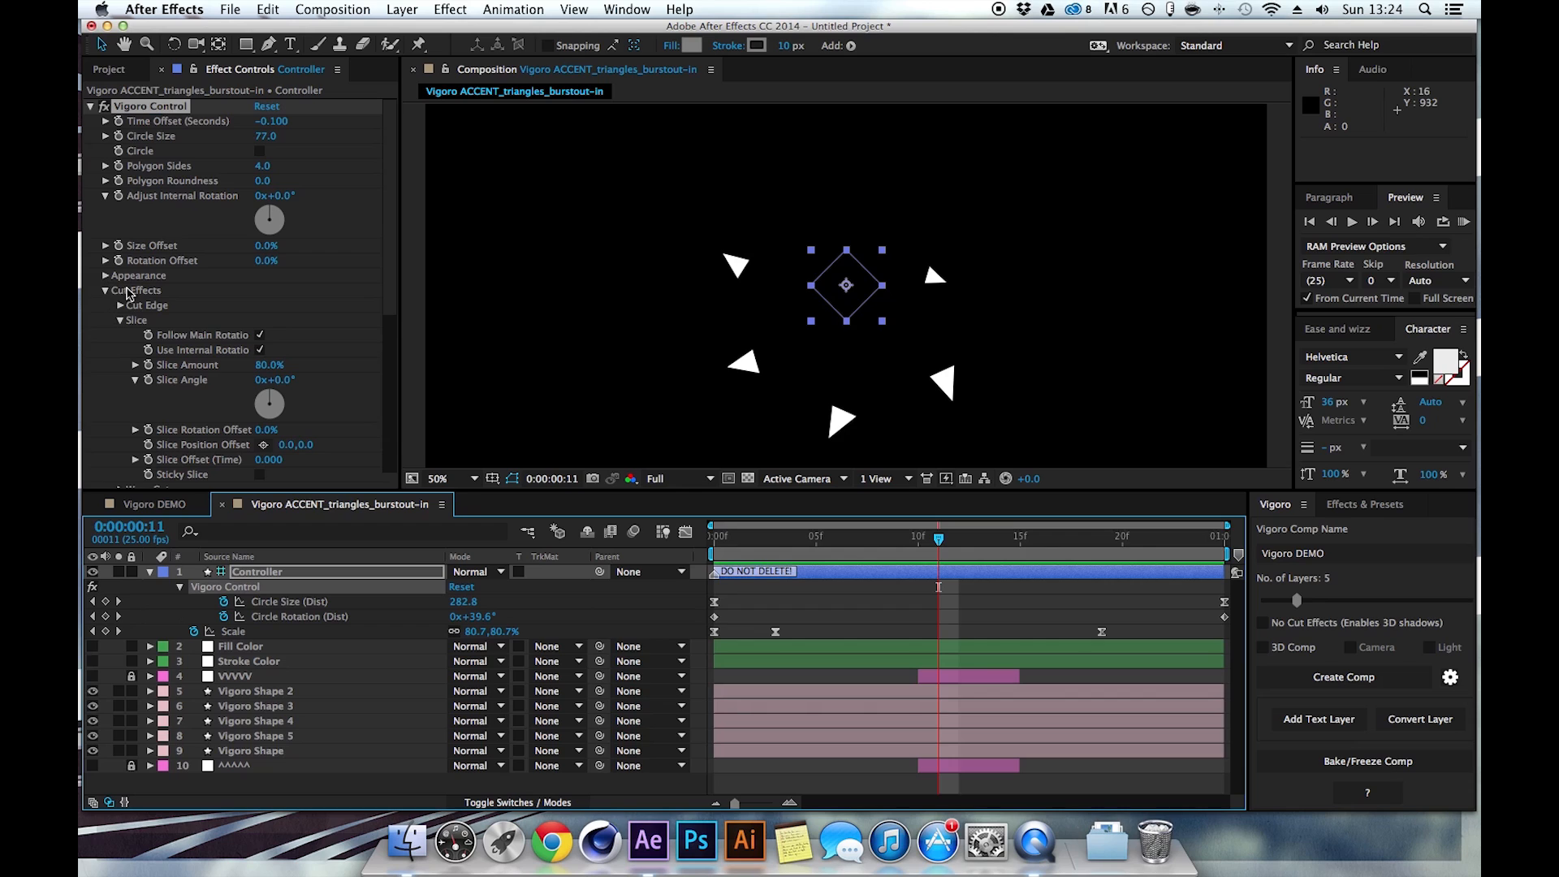
{"action": "left_click_drag", "start_coordinate": [1218, 615], "coordinate": [890, 614]}
{"action": "left_click_drag", "start_coordinate": [849, 543], "coordinate": [755, 551]}
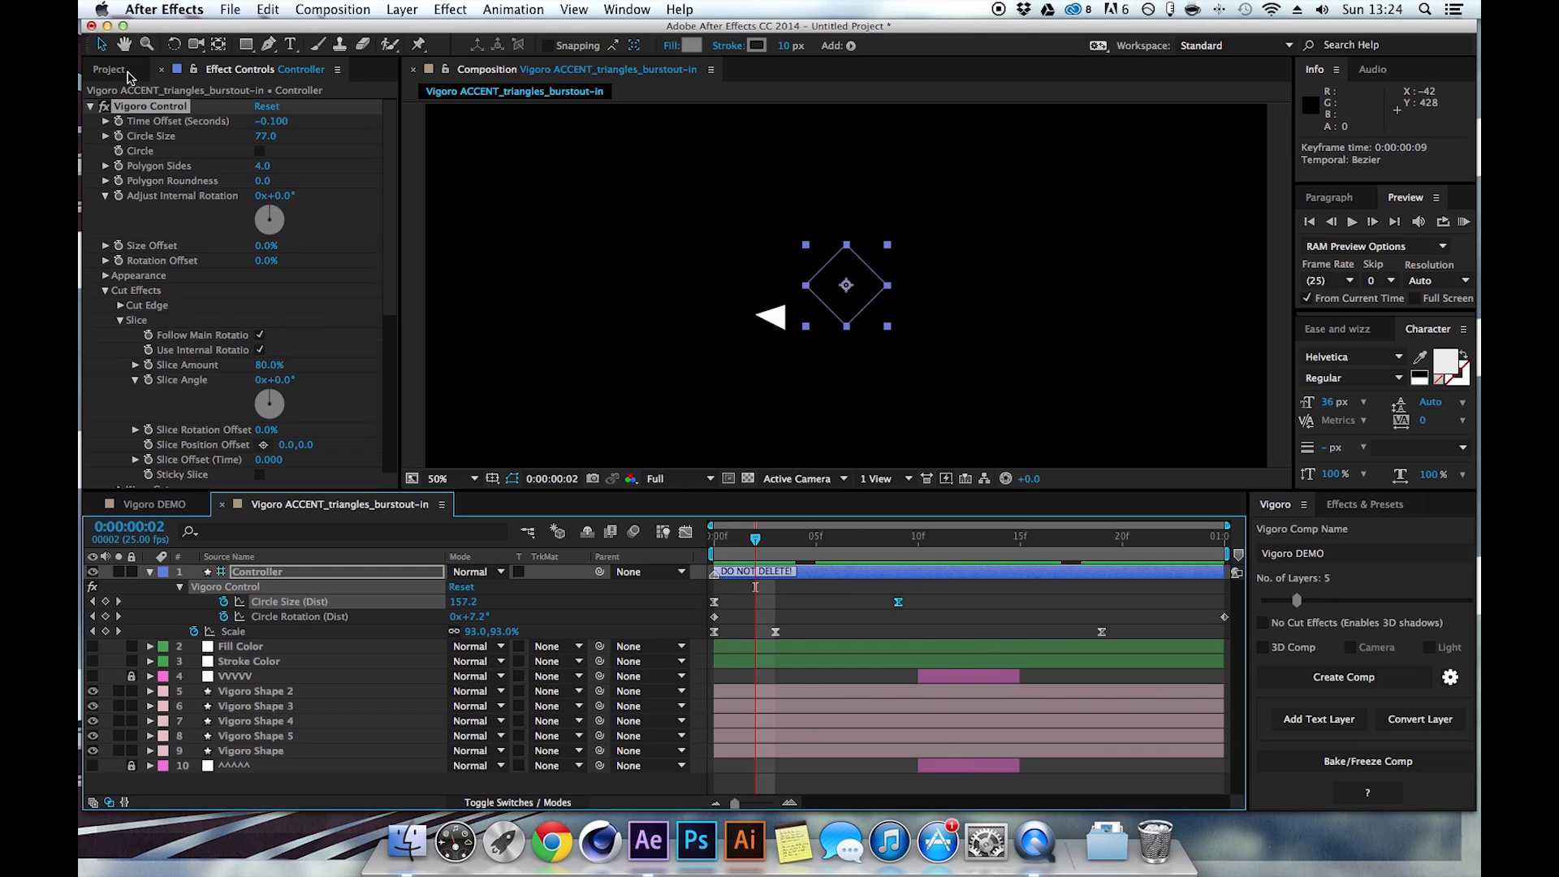
Collapse the Vigoro Accents.aet folder and import Vigoro Tags.aet into the project.
{"action": "left_click", "coordinate": [112, 70]}
{"action": "left_click", "coordinate": [89, 245]}
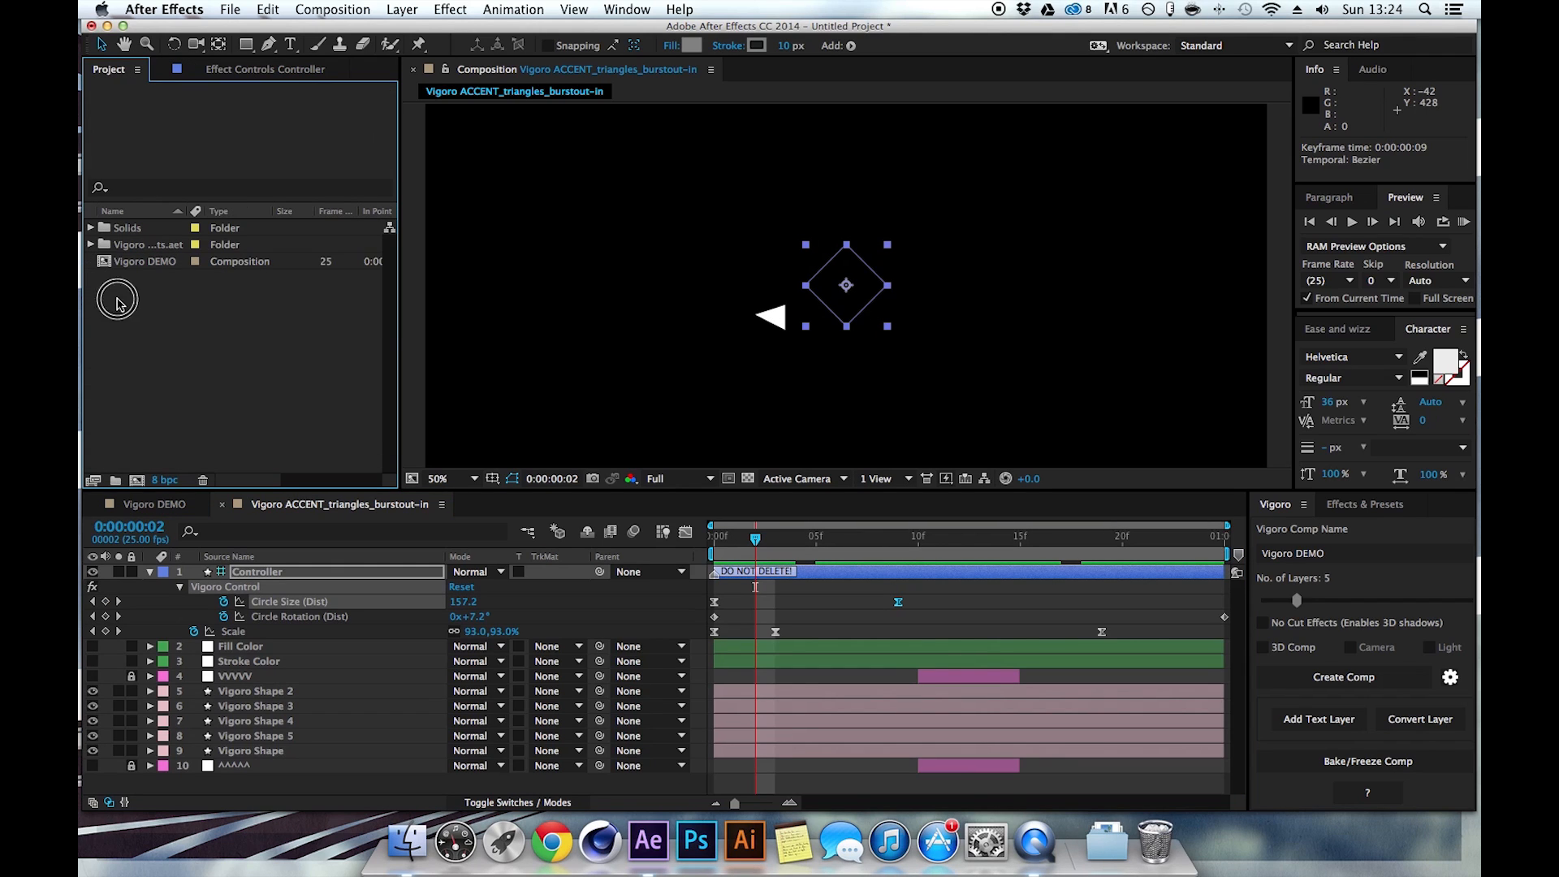
{"action": "left_click", "coordinate": [230, 9]}
{"action": "left_click", "coordinate": [252, 221]}
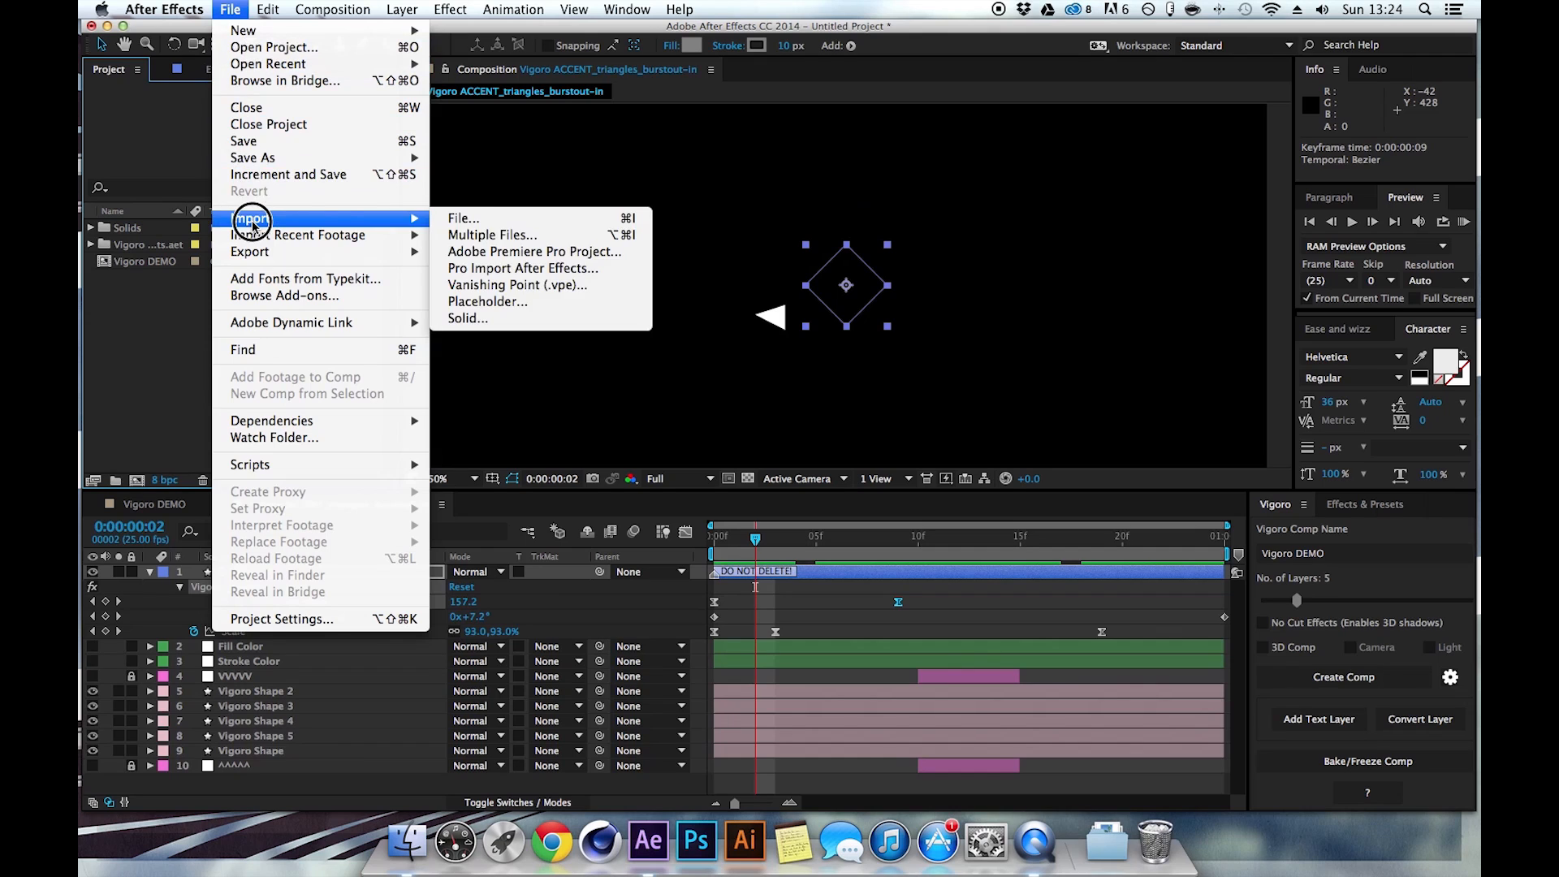
{"action": "left_click", "coordinate": [467, 217]}
{"action": "double_click", "coordinate": [602, 143]}
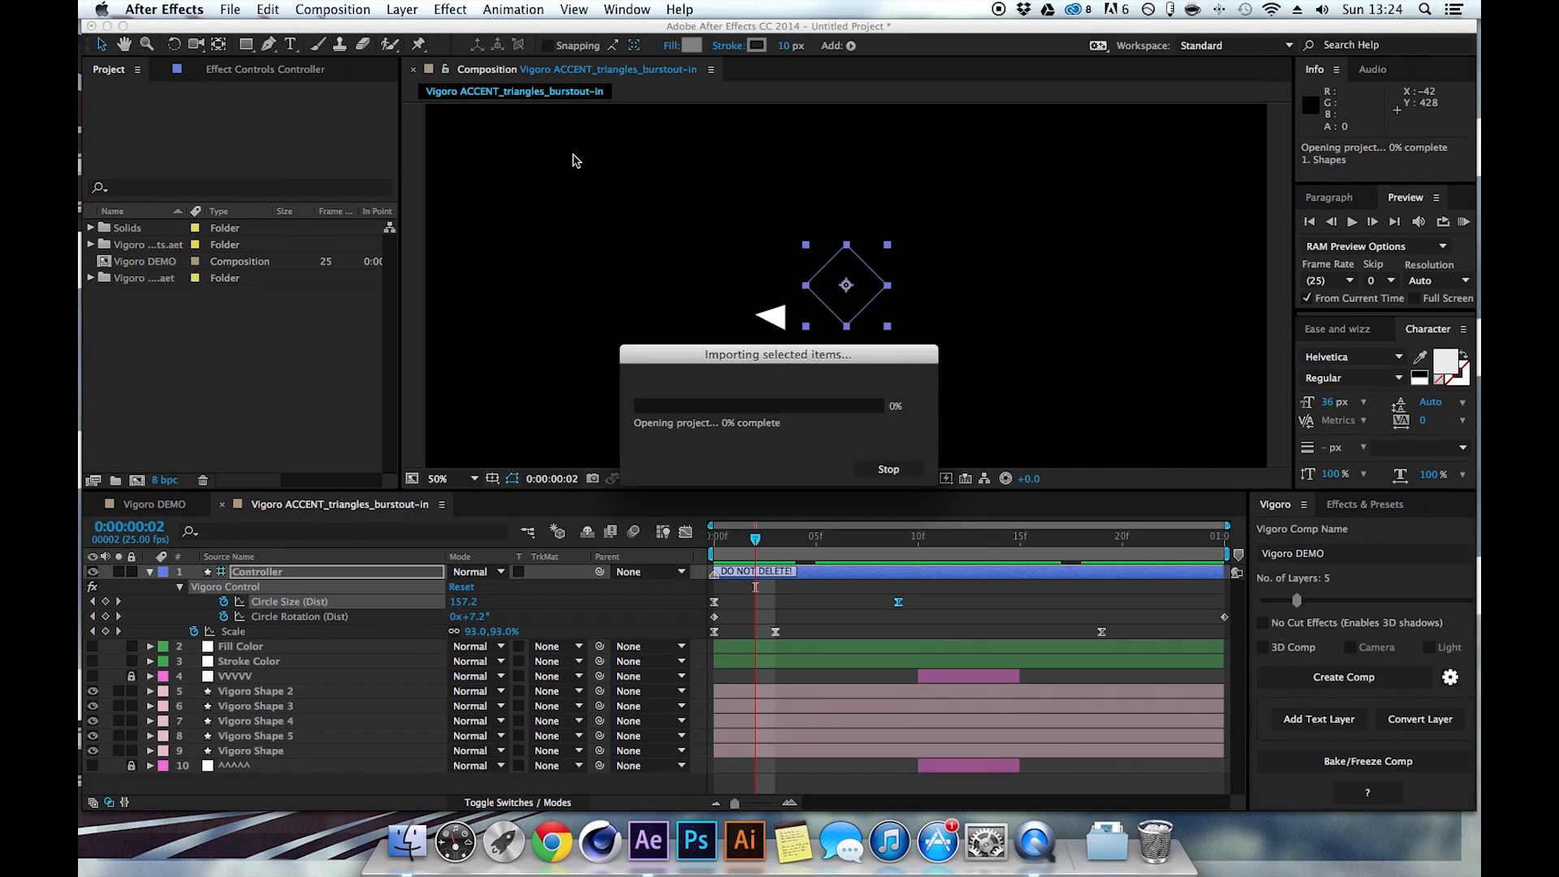
Browse the compositions in the Vigoro Tags.aet folder and open Vigoro Tag star_1.
{"action": "left_click", "coordinate": [91, 277]}
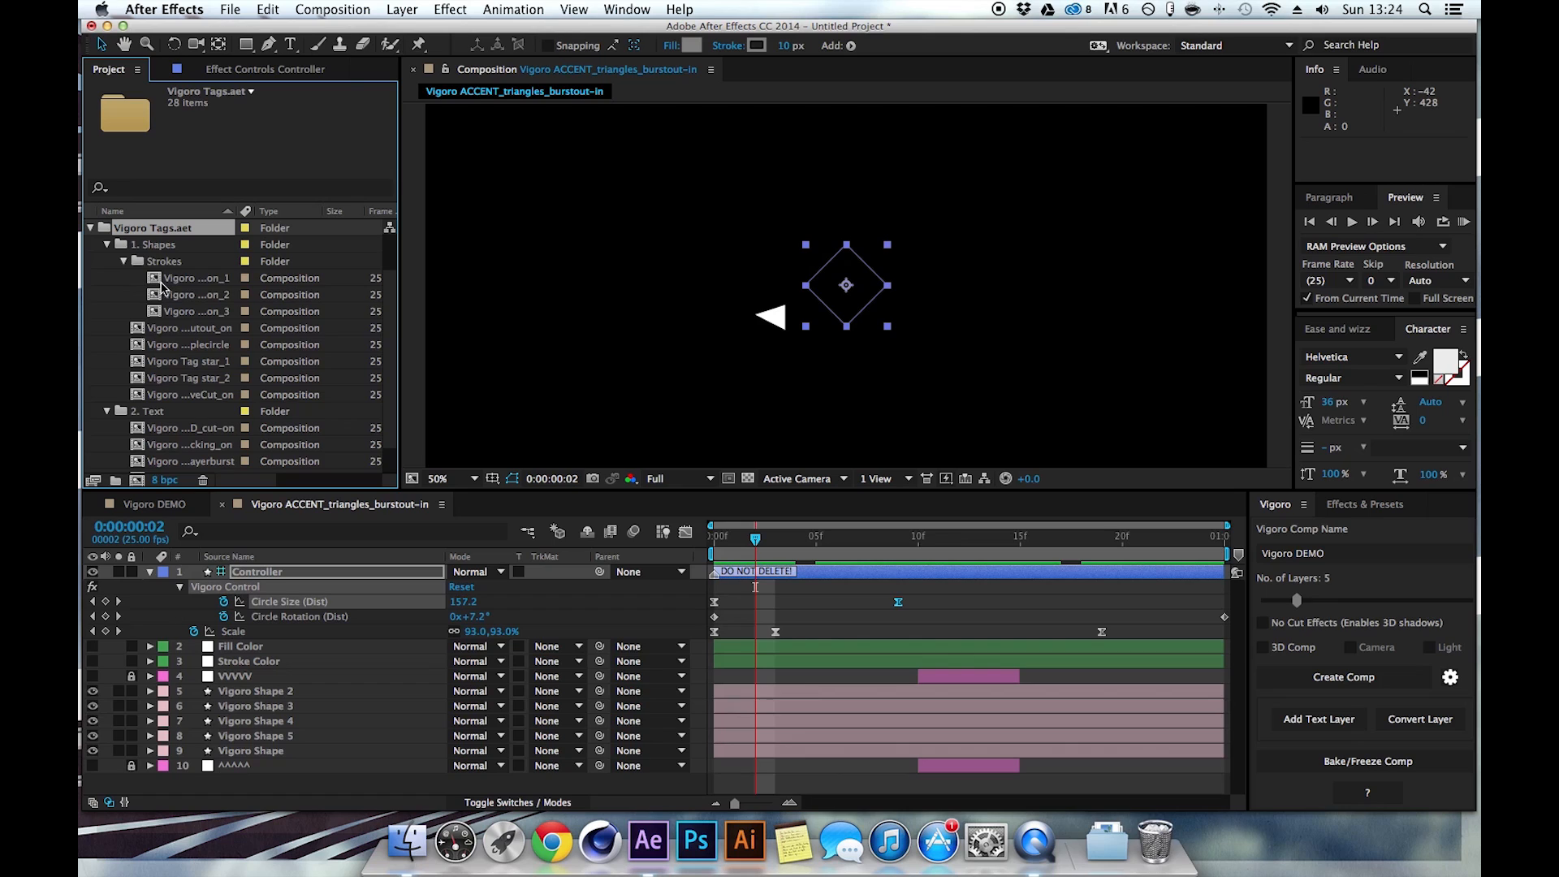
{"action": "scroll", "coordinate": [165, 316], "scroll_direction": "down", "scroll_amount": 1}
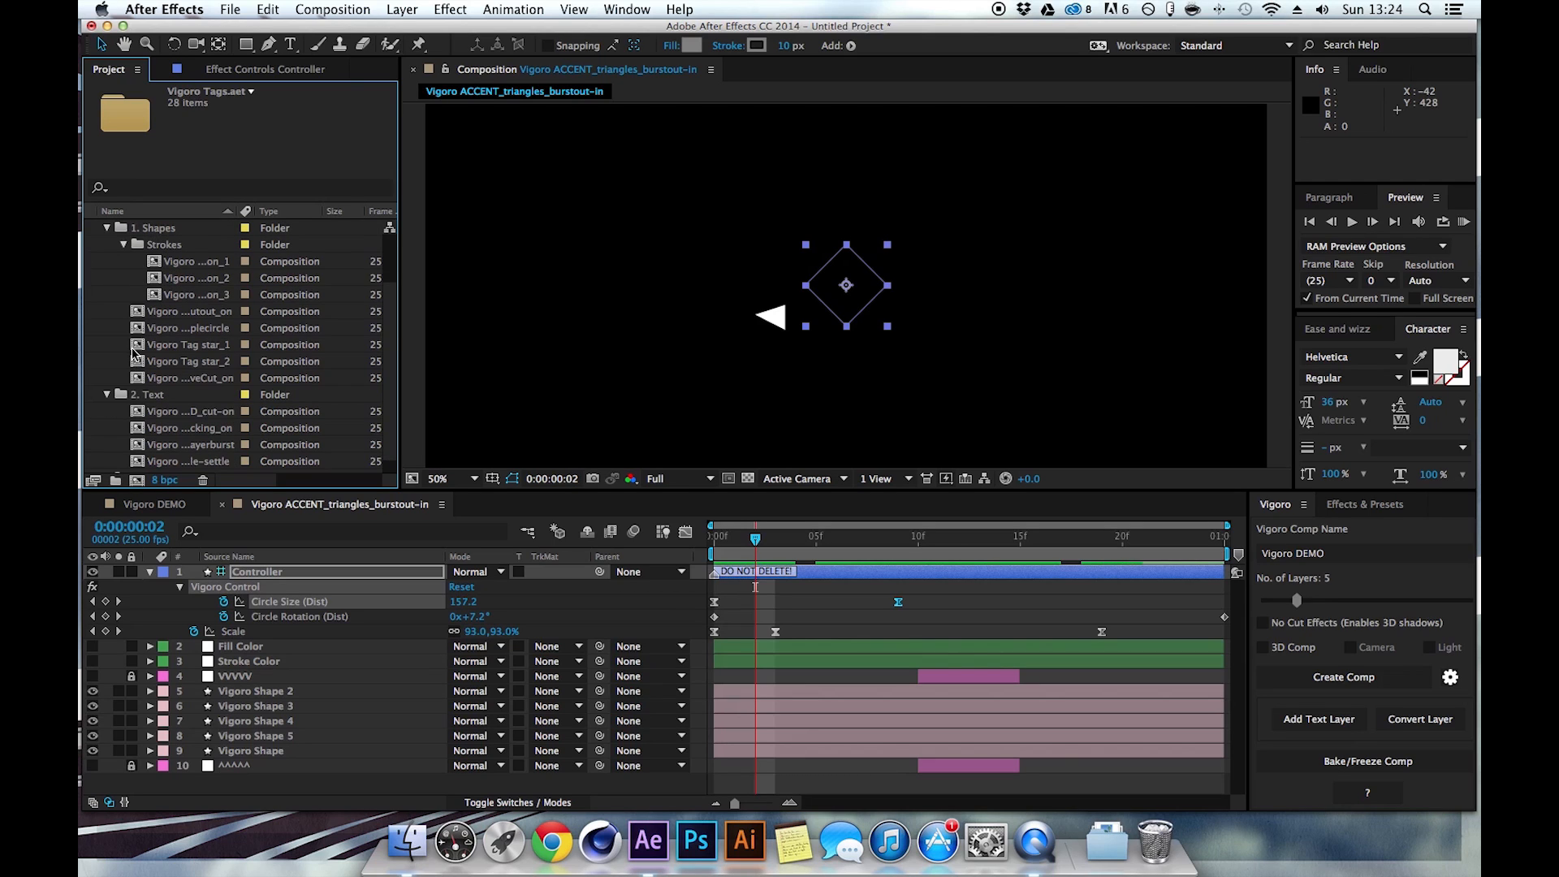
{"action": "scroll", "coordinate": [137, 307], "scroll_direction": "up", "scroll_amount": 1}
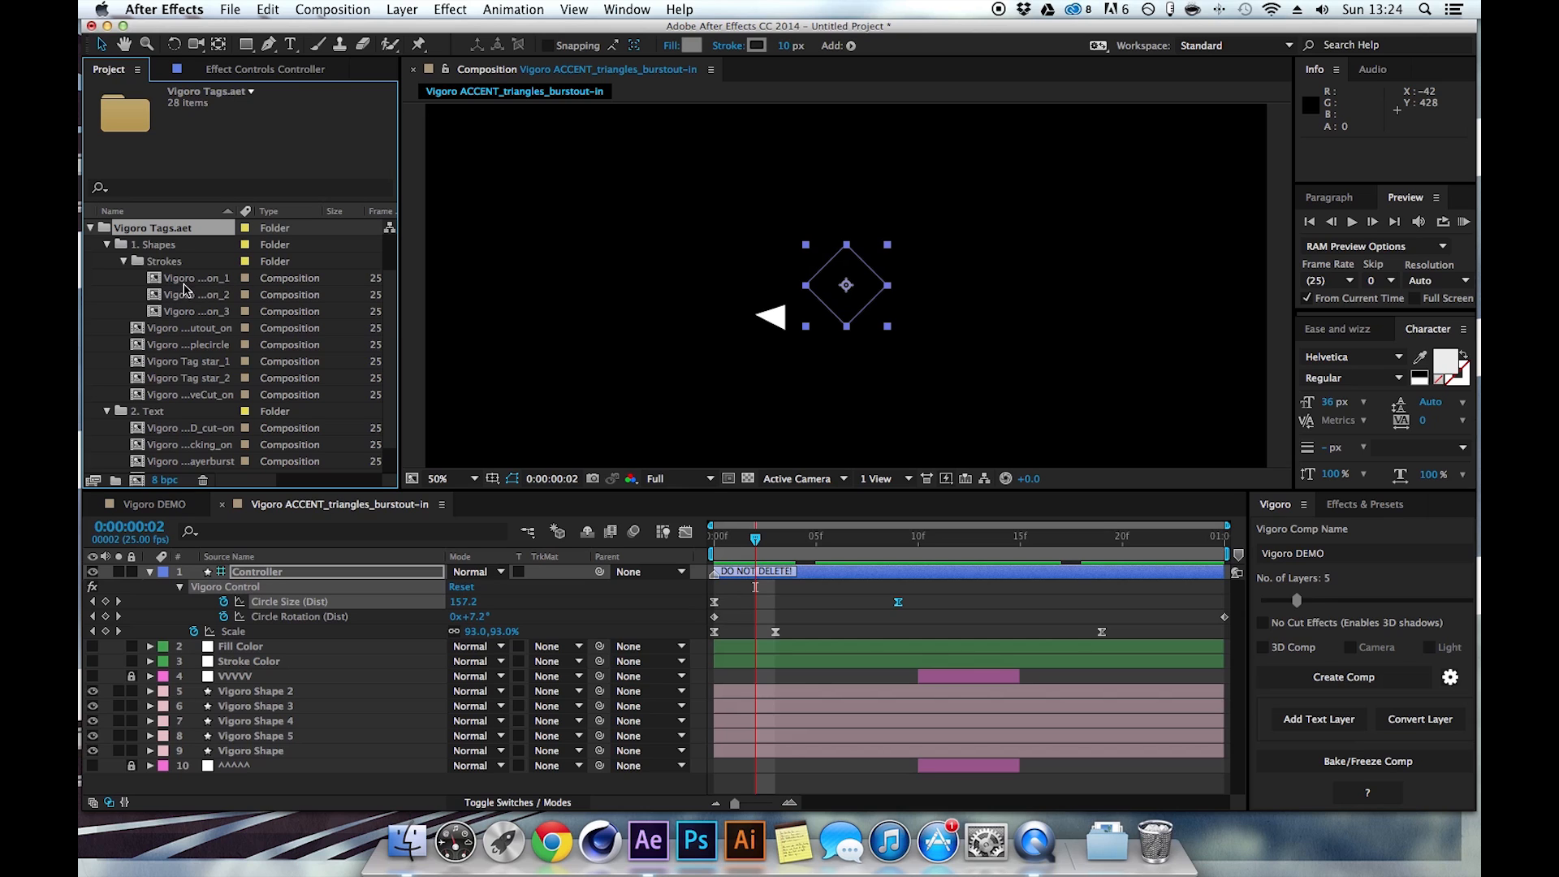
{"action": "double_click", "coordinate": [181, 363]}
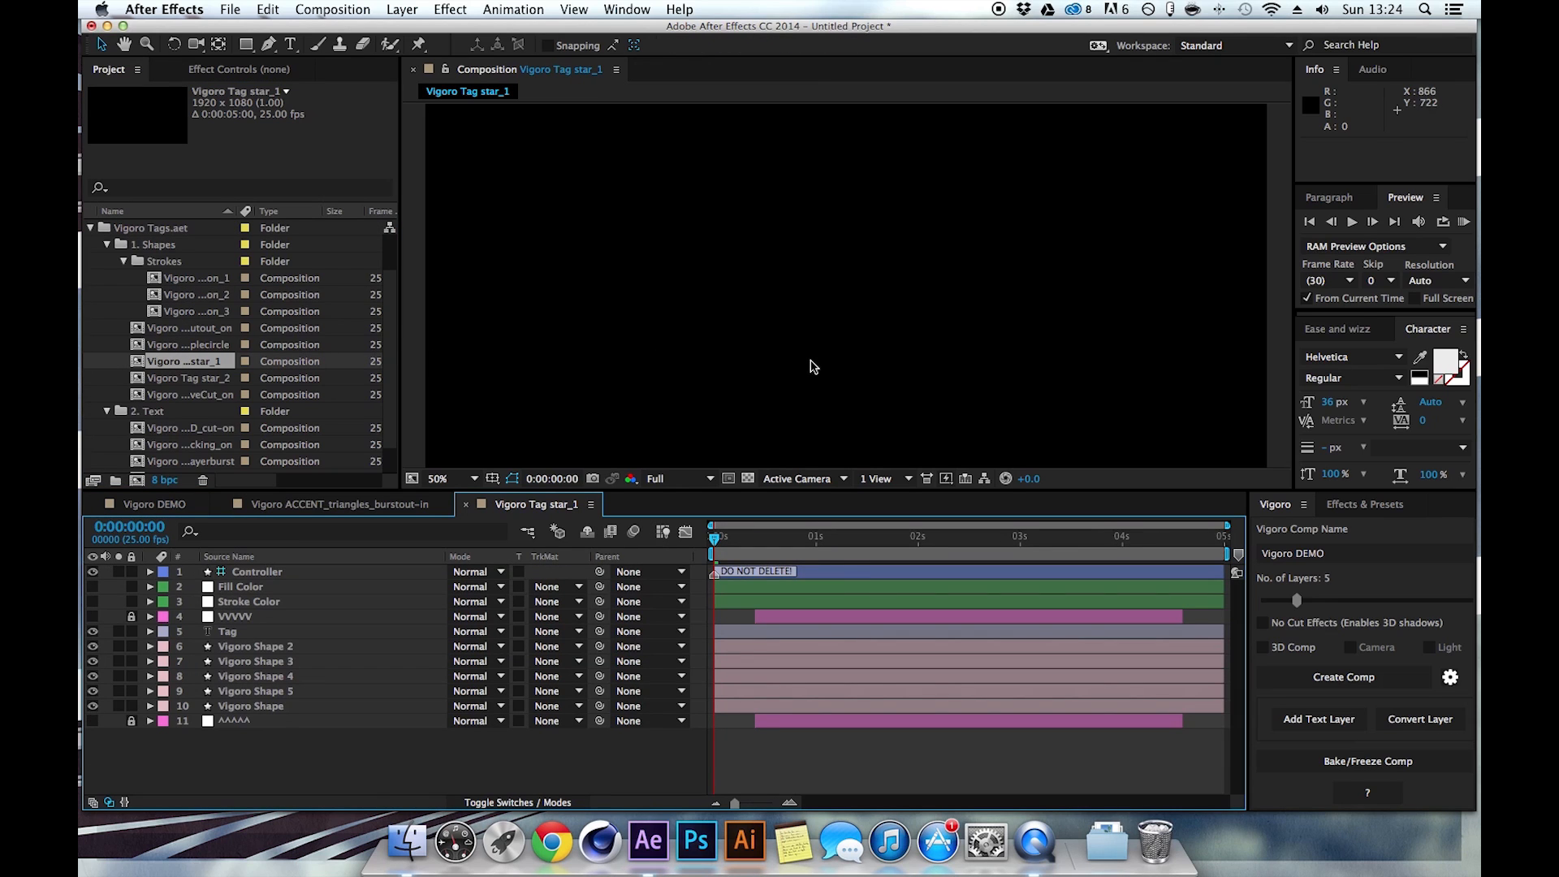
RAM-preview the Vigoro Tag star_1 composition from its first frame.
{"action": "left_click", "coordinate": [1465, 223]}
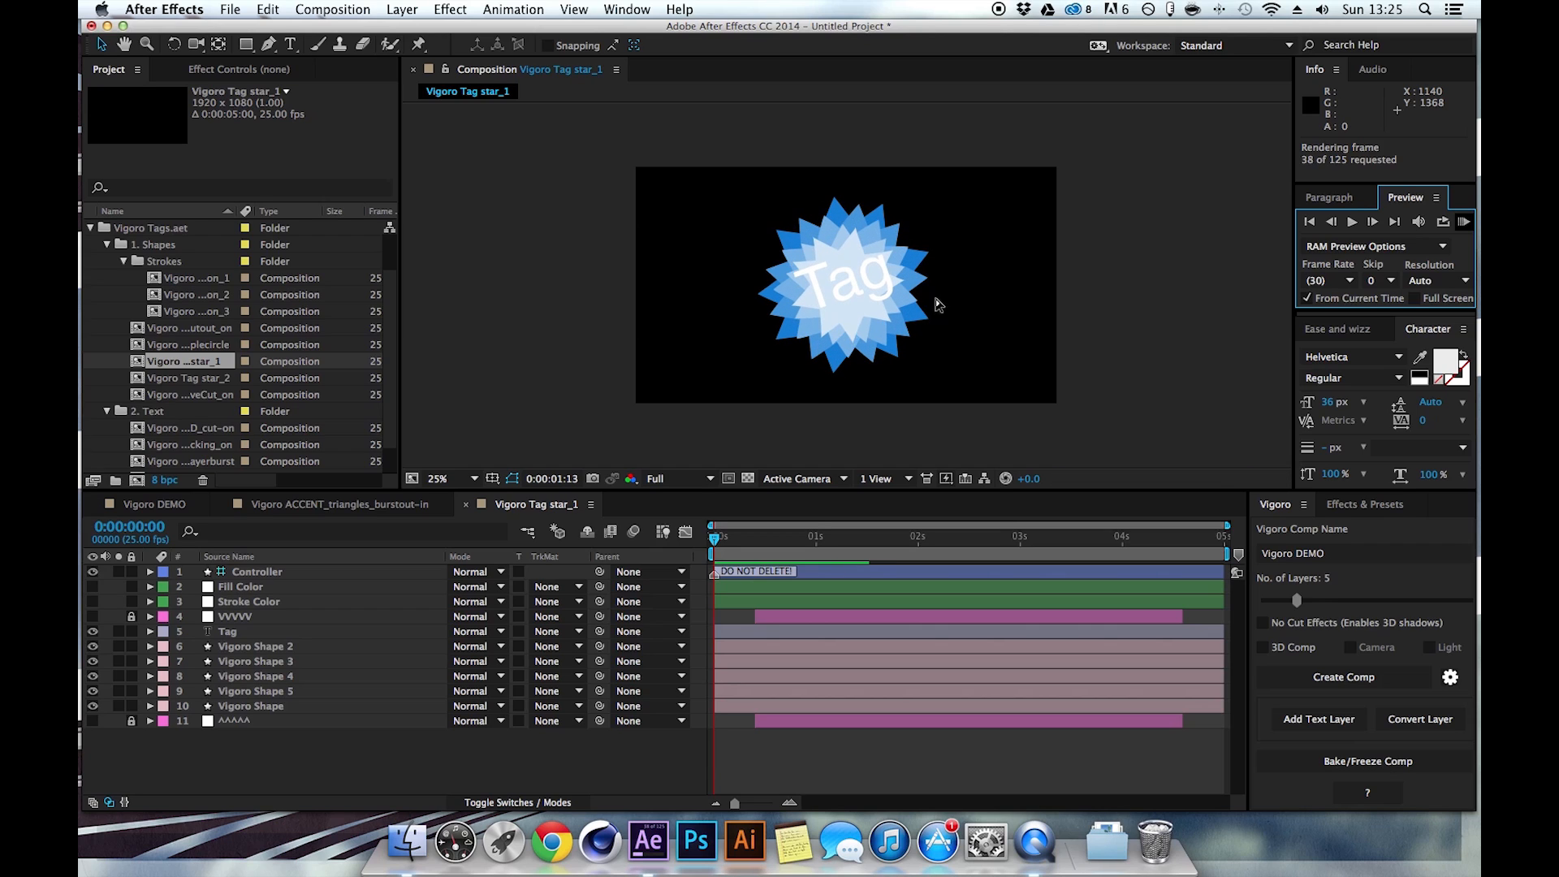
{"action": "left_click", "coordinate": [1464, 224]}
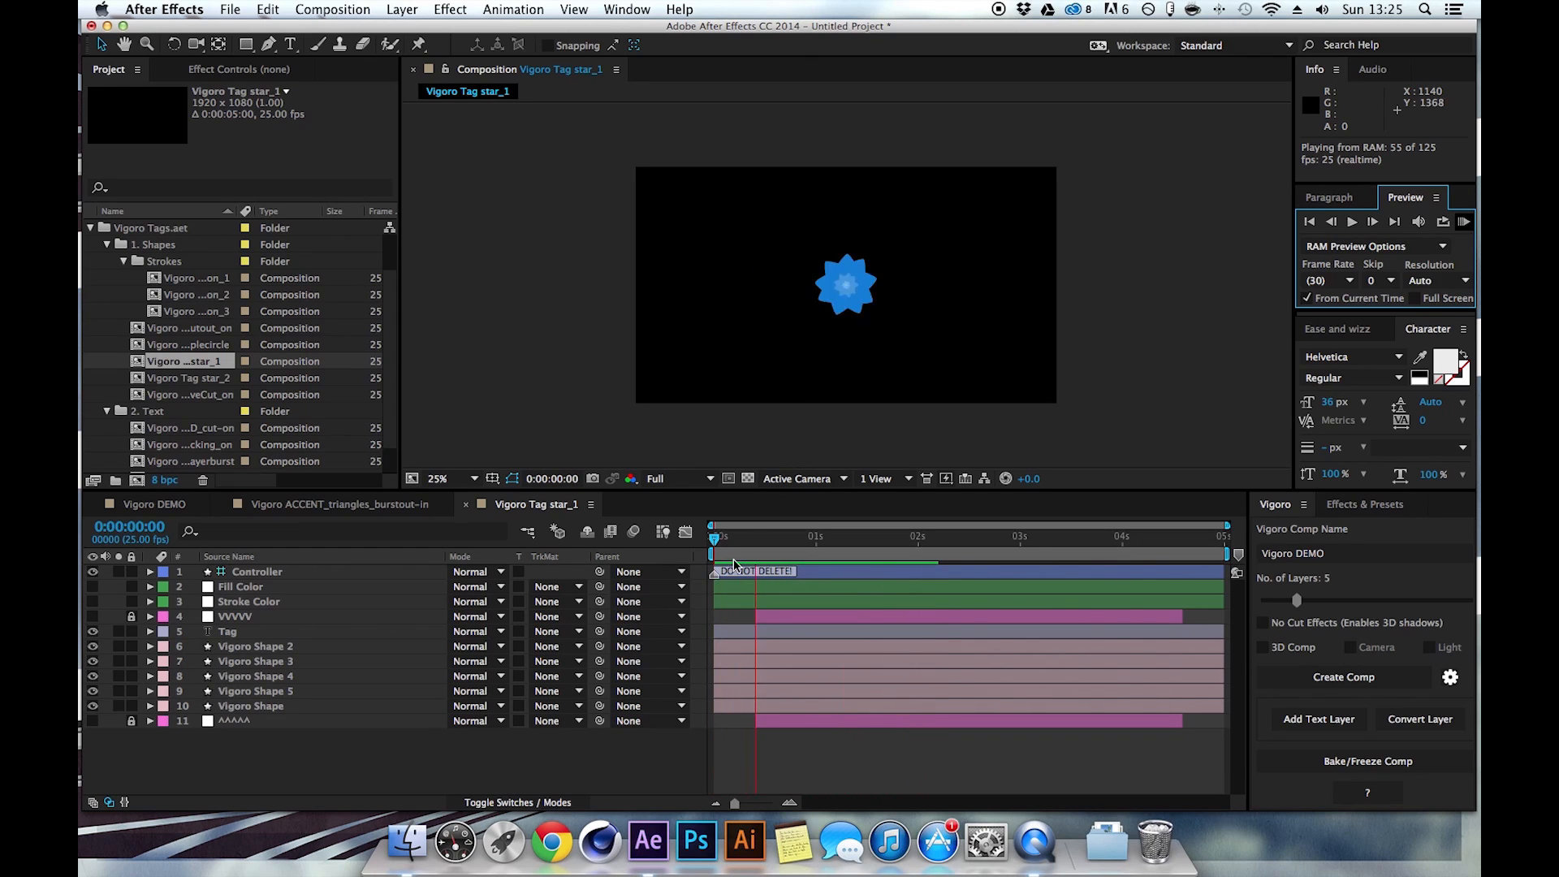
{"action": "key", "text": "space"}
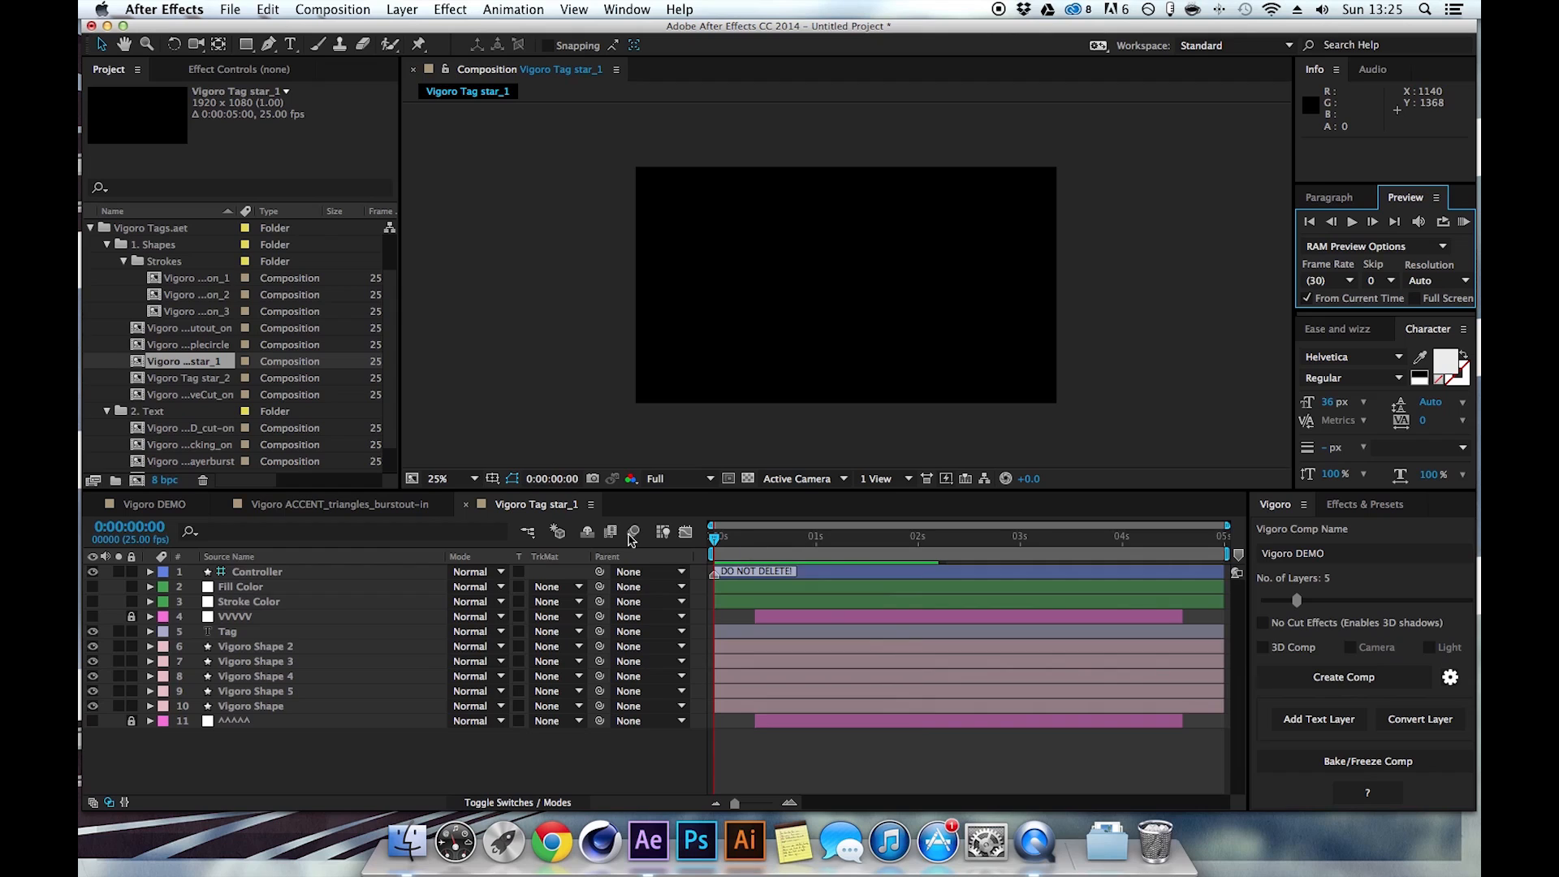
Open the Vigoro Text 3D_cut-on composition and RAM-preview it from the first frame.
{"action": "double_click", "coordinate": [177, 433]}
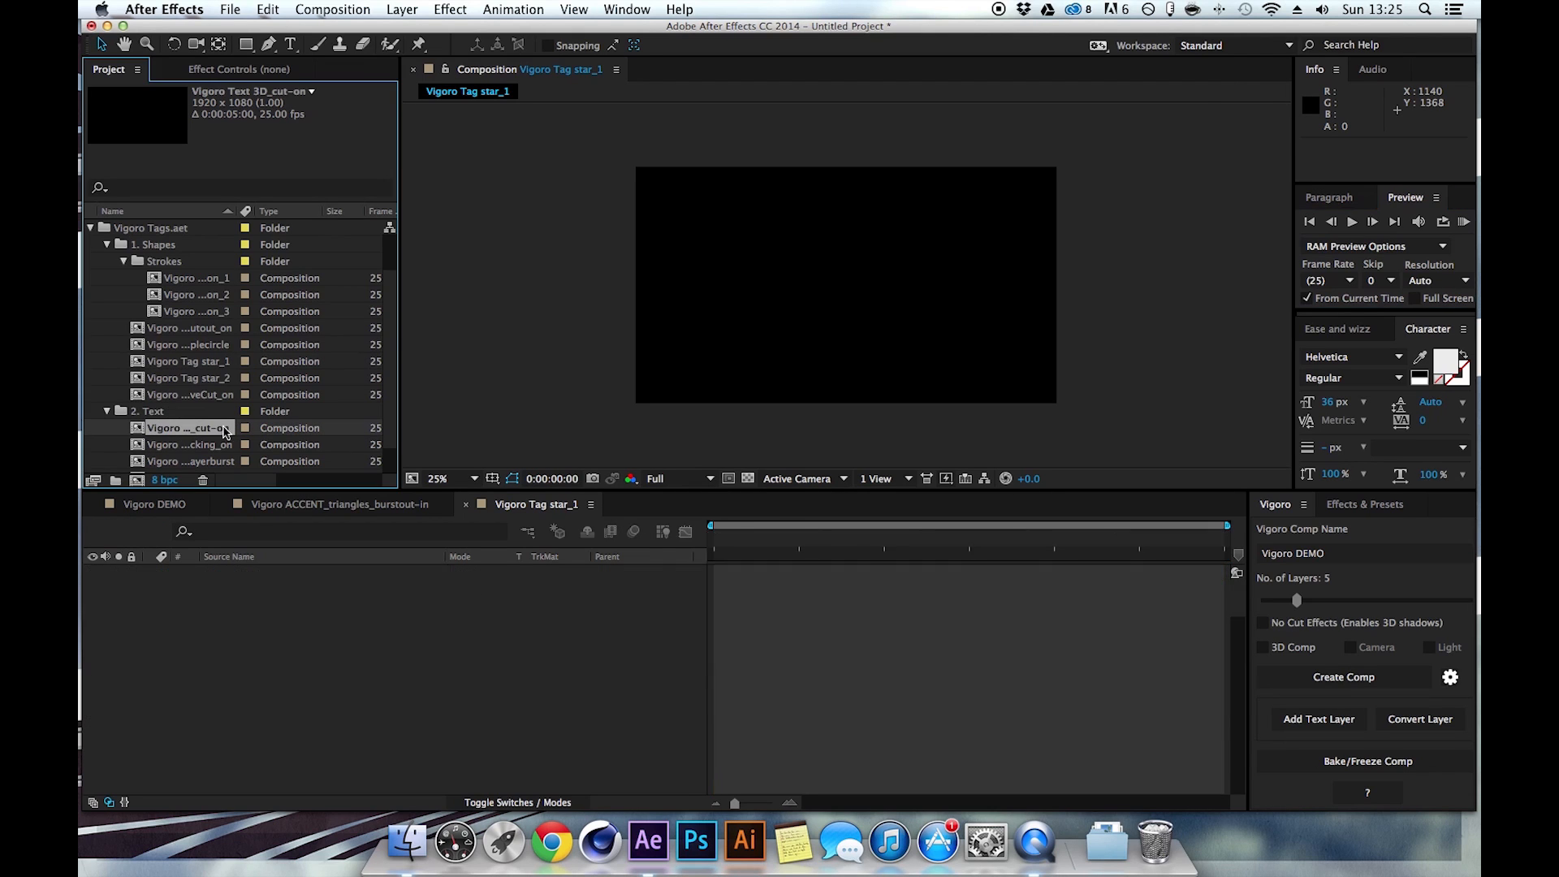
{"action": "key", "text": "comma"}
{"action": "left_click_drag", "start_coordinate": [791, 541], "coordinate": [686, 538]}
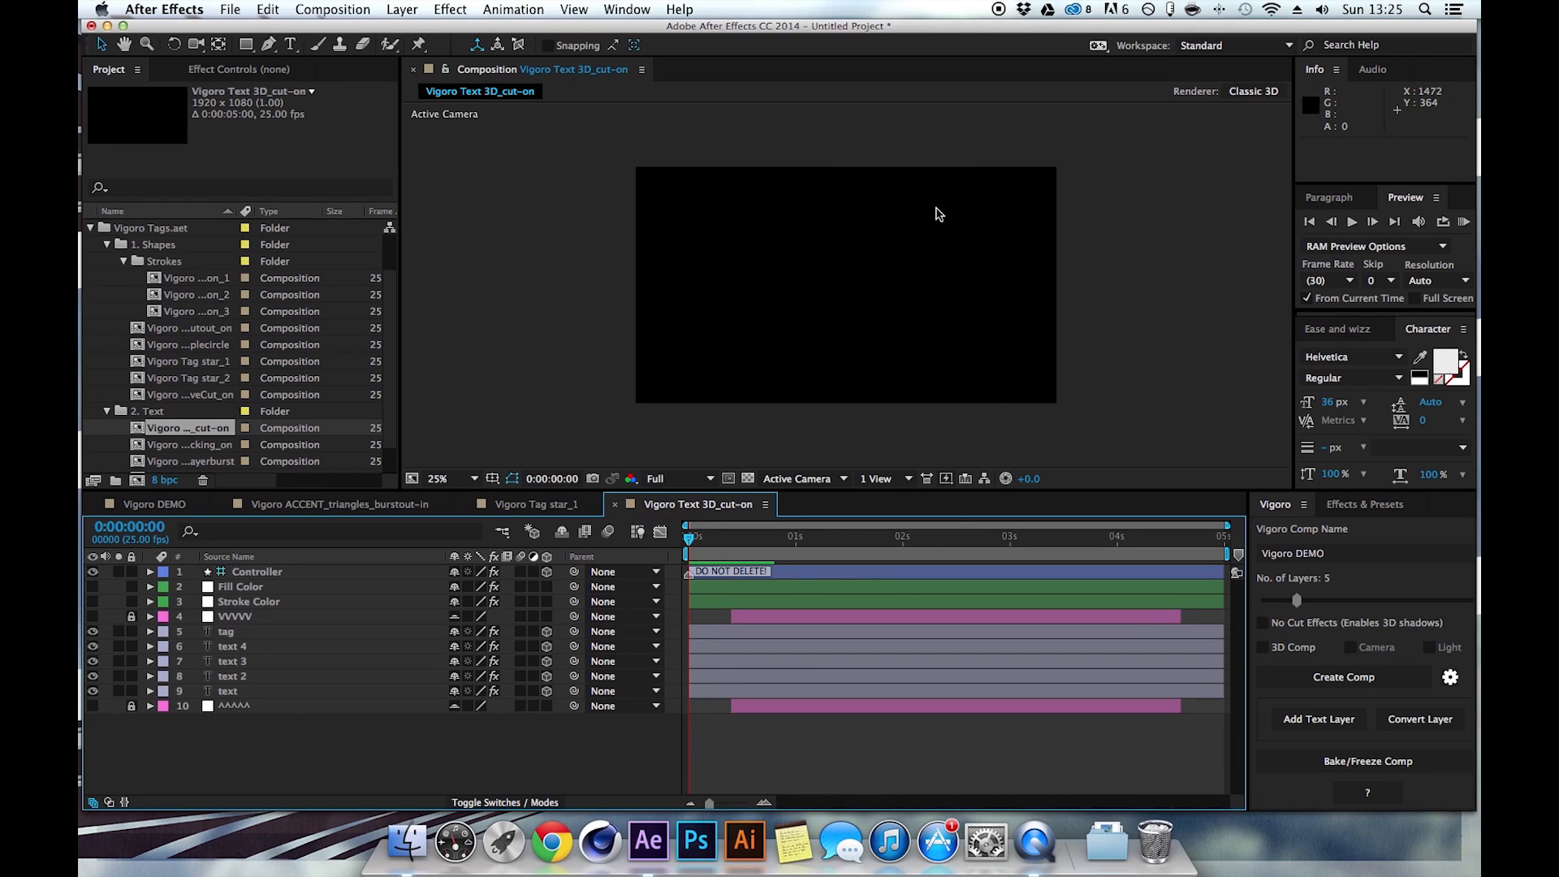
{"action": "left_click", "coordinate": [1463, 222]}
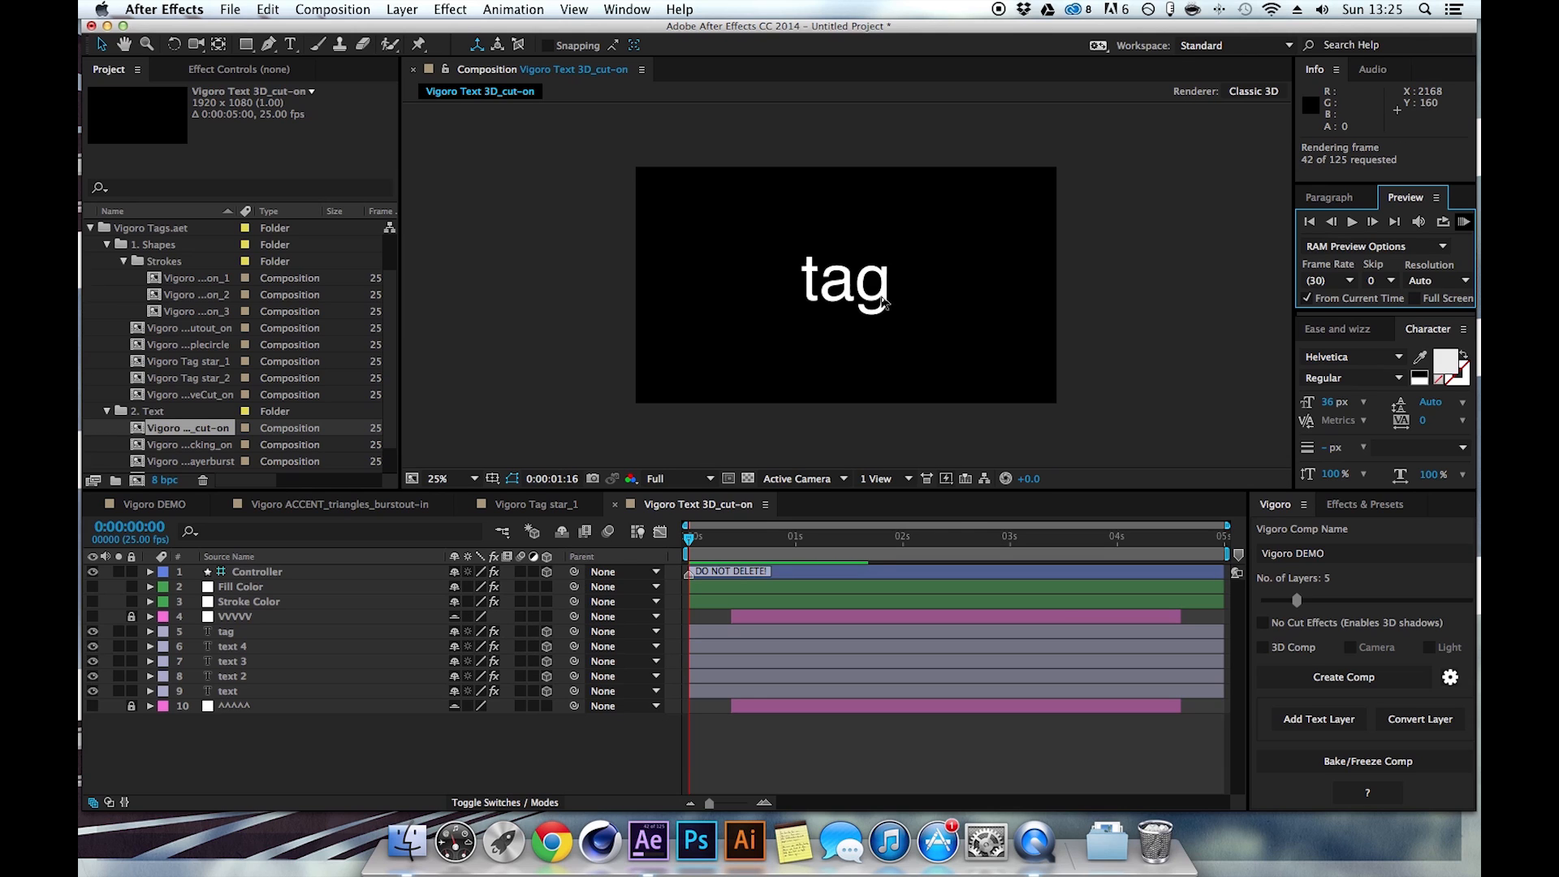
{"action": "left_click", "coordinate": [1461, 224]}
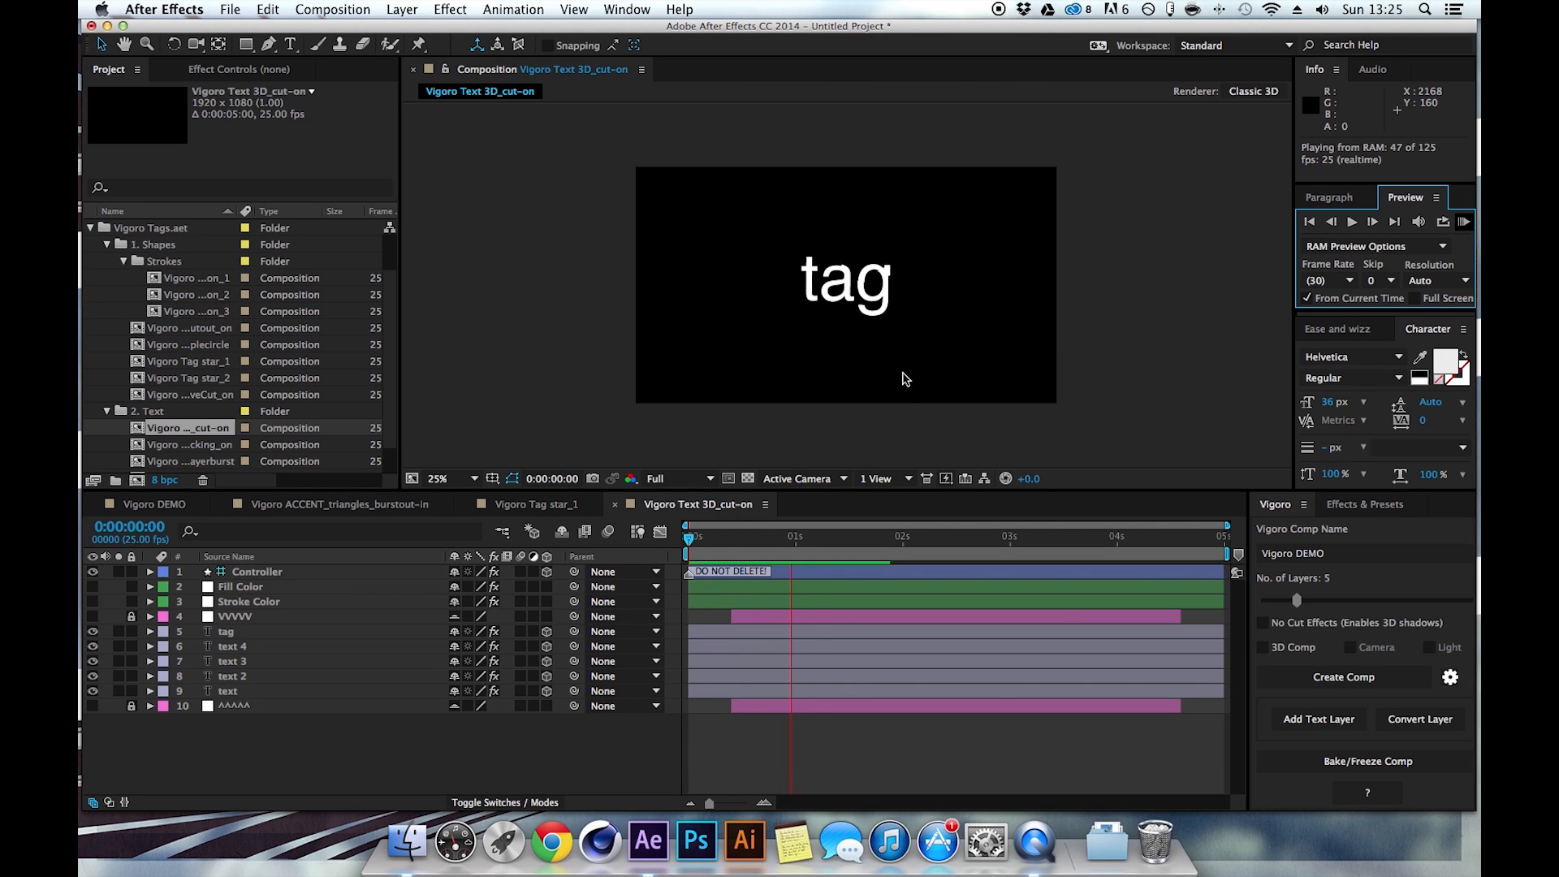
At frame 24, replace the text of the tag layer with "Vigoro".
{"action": "left_click", "coordinate": [719, 540]}
{"action": "left_click_drag", "start_coordinate": [720, 539], "coordinate": [794, 546]}
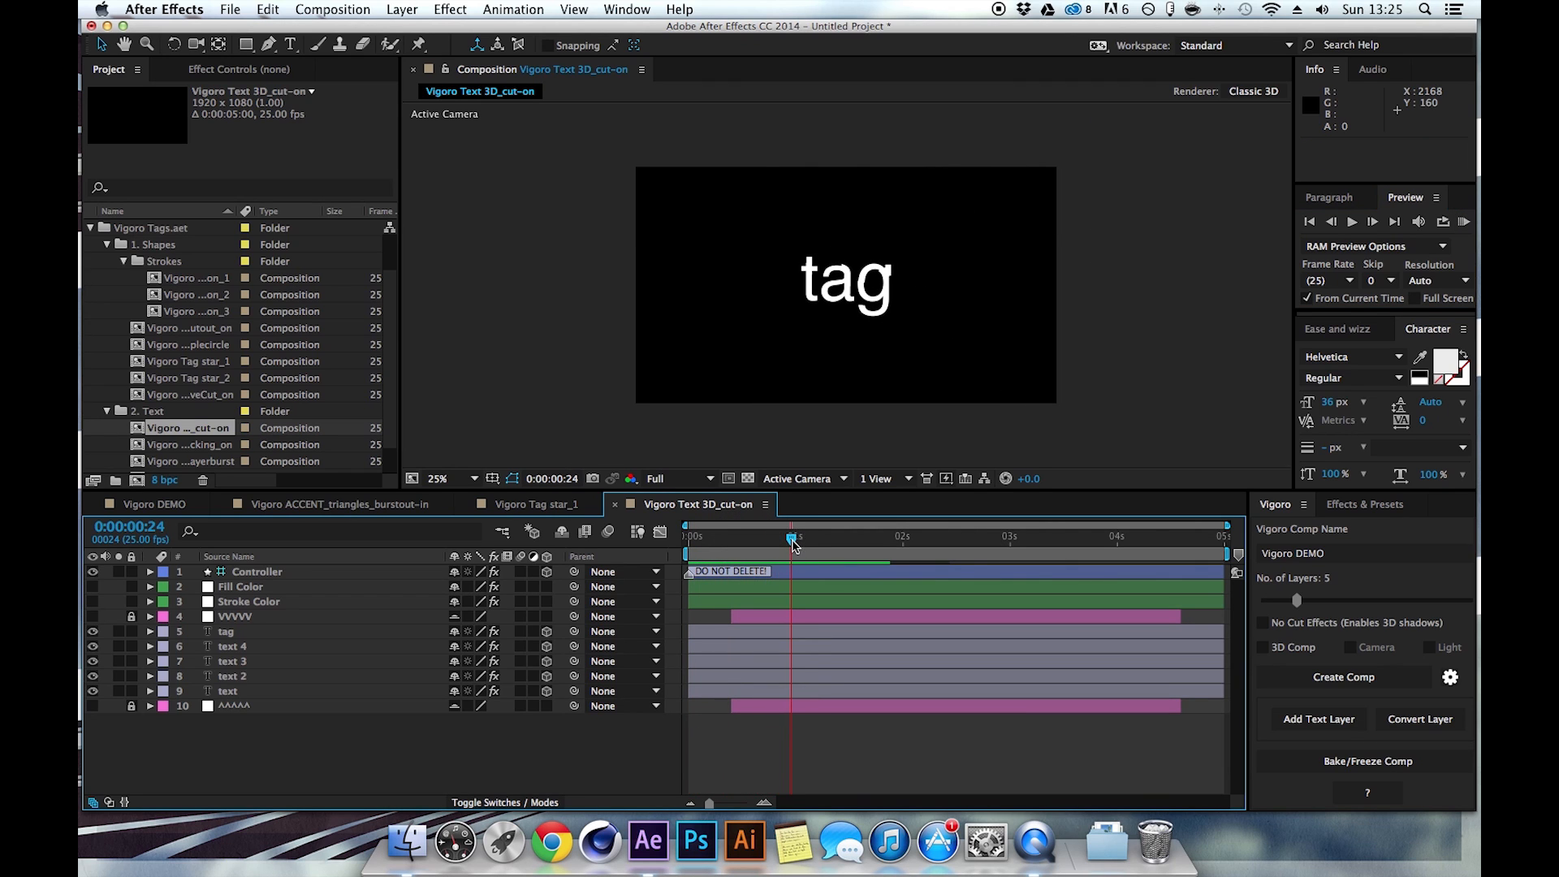
{"action": "double_click", "coordinate": [232, 630]}
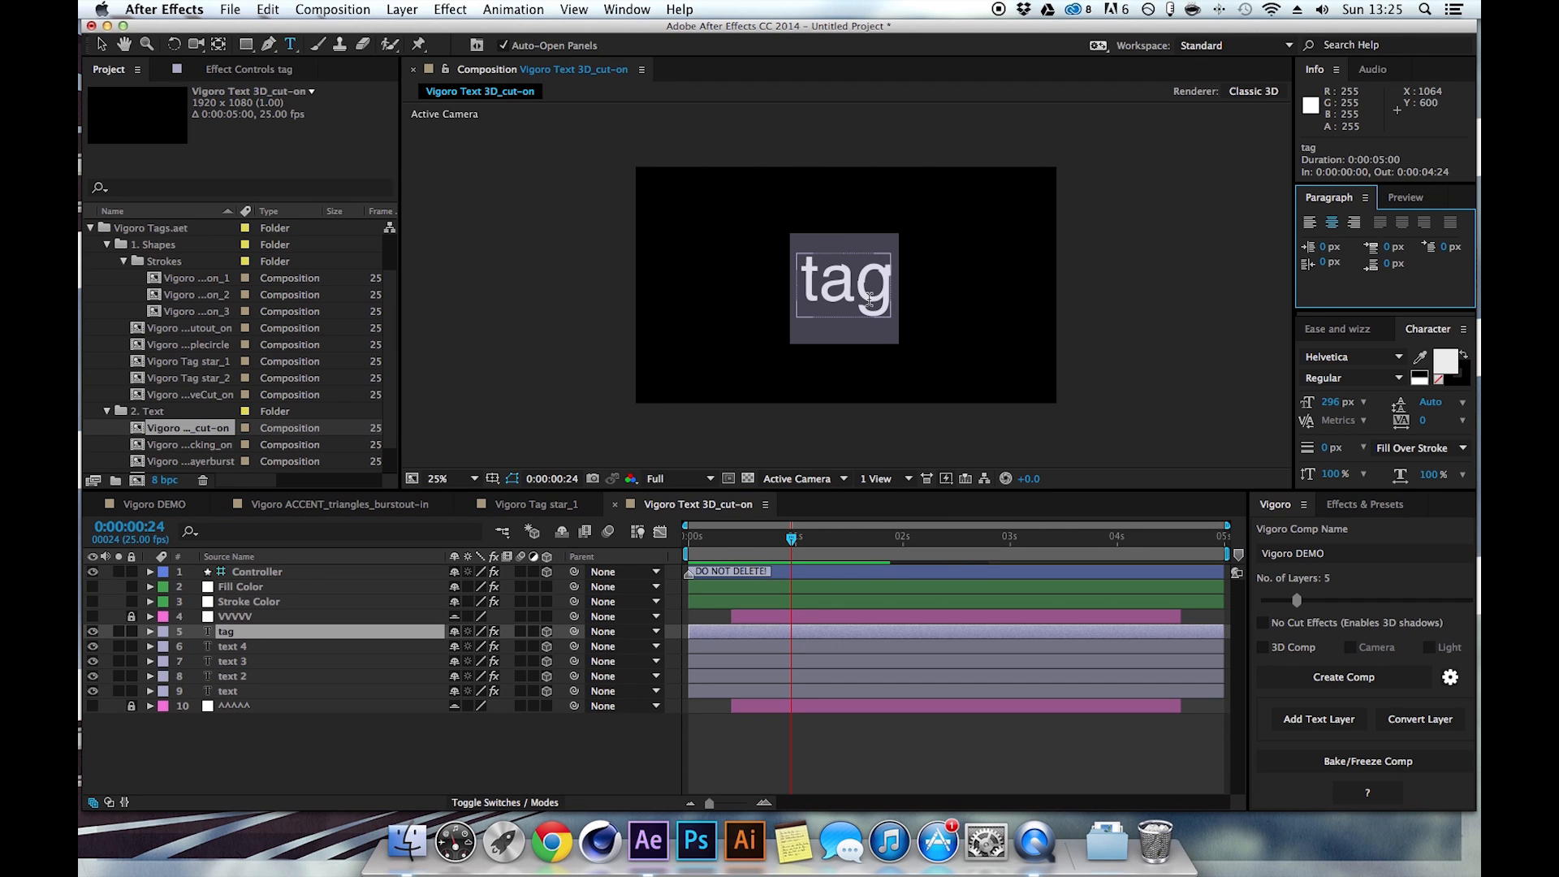
{"action": "type", "text": "Vigoro"}
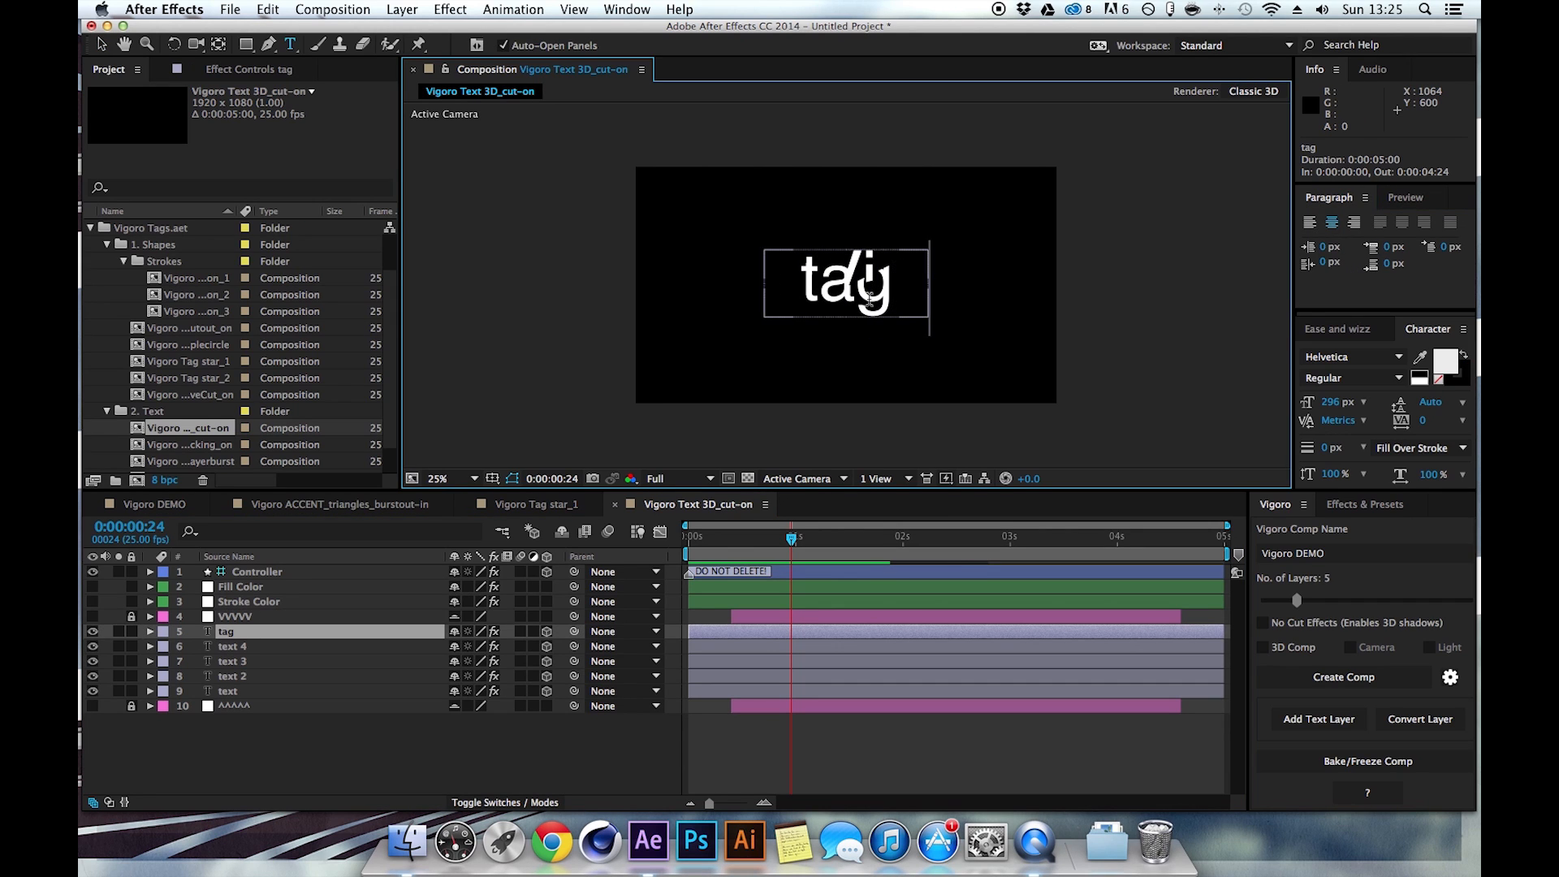
{"action": "left_click", "coordinate": [311, 751]}
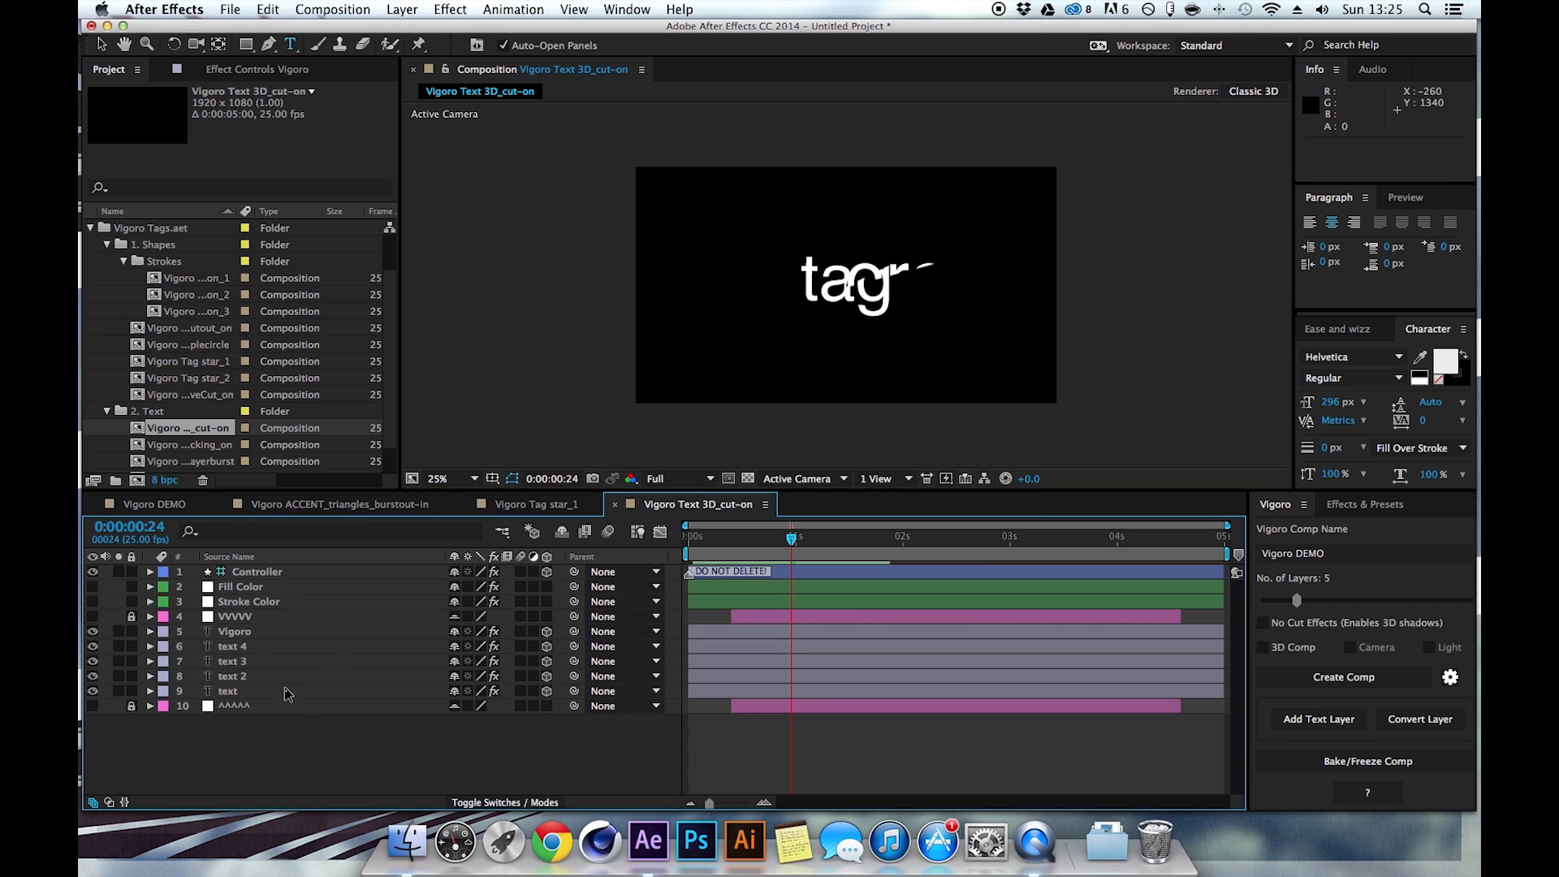
Return to the first frame and RAM-preview the cut-on animation with the new tag text.
{"action": "left_click_drag", "start_coordinate": [792, 540], "coordinate": [650, 544]}
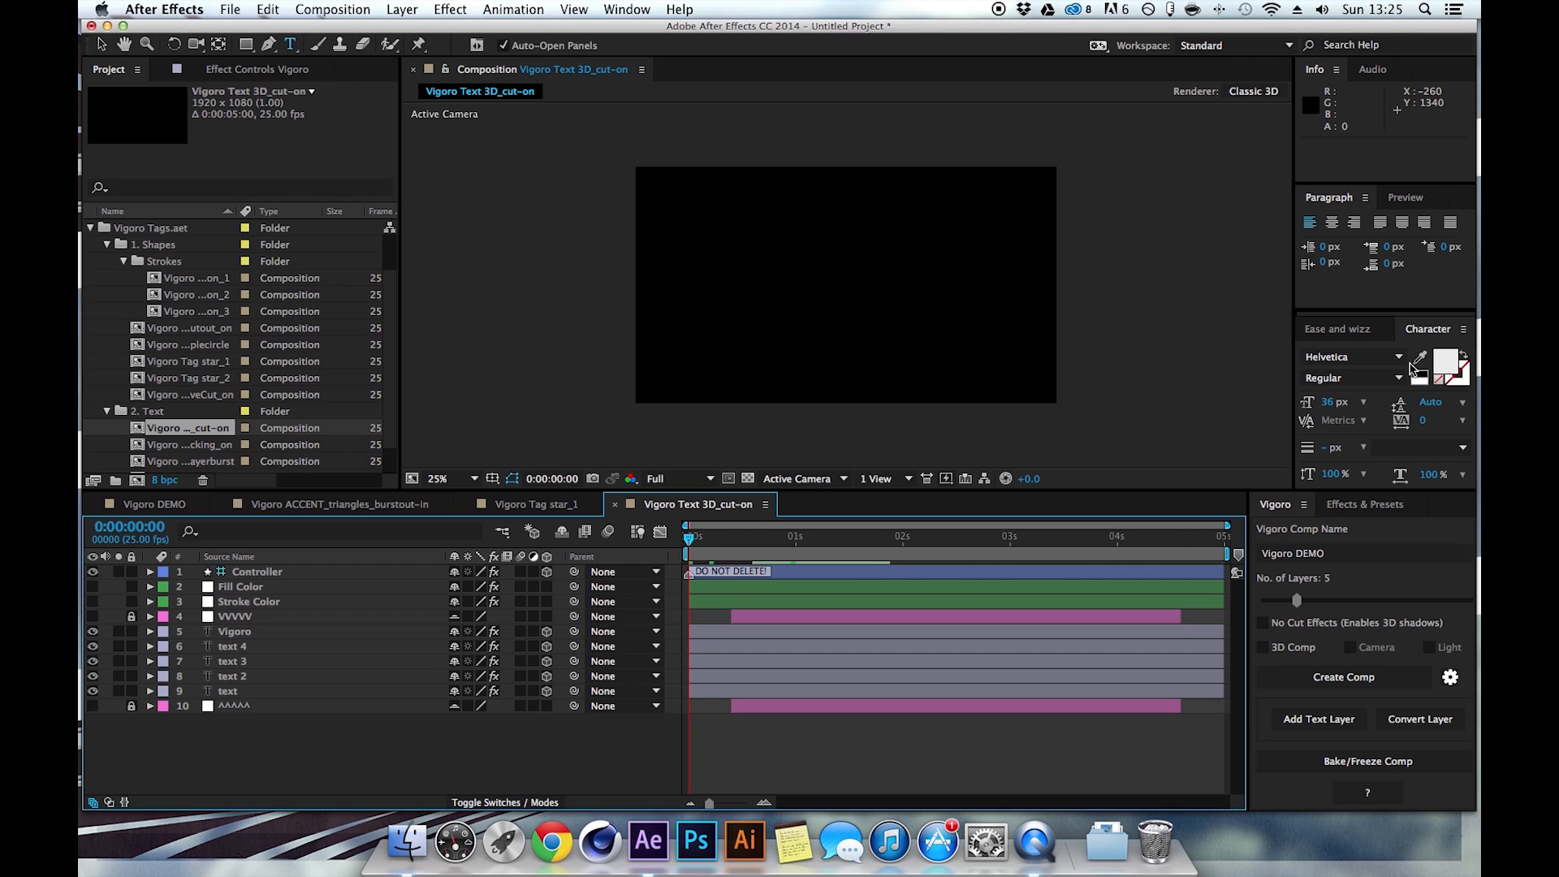
{"action": "left_click", "coordinate": [1406, 197]}
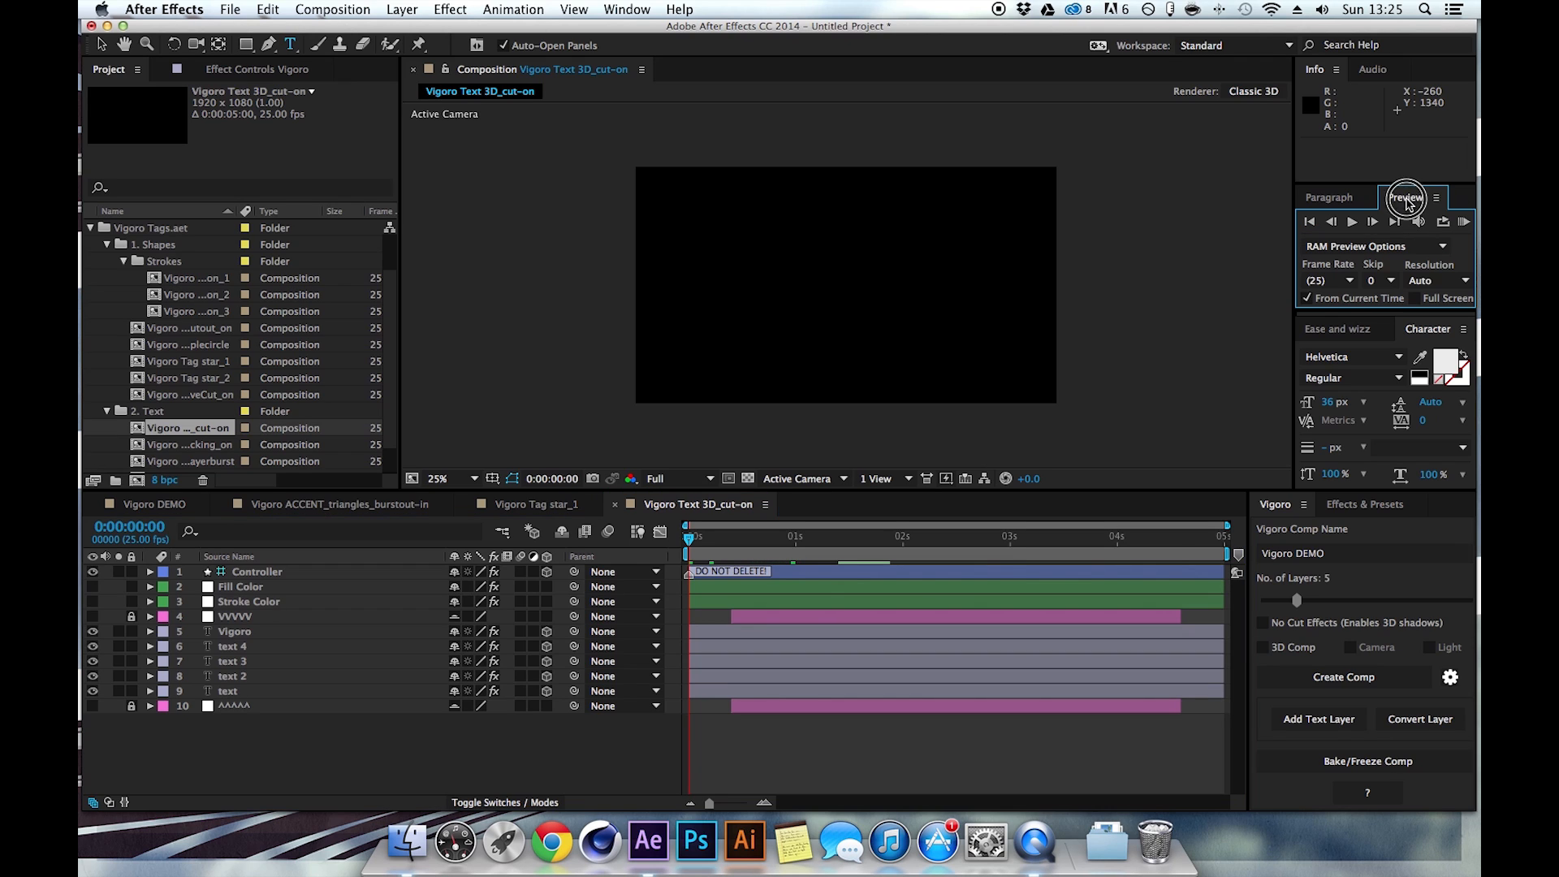
{"action": "left_click", "coordinate": [1465, 223]}
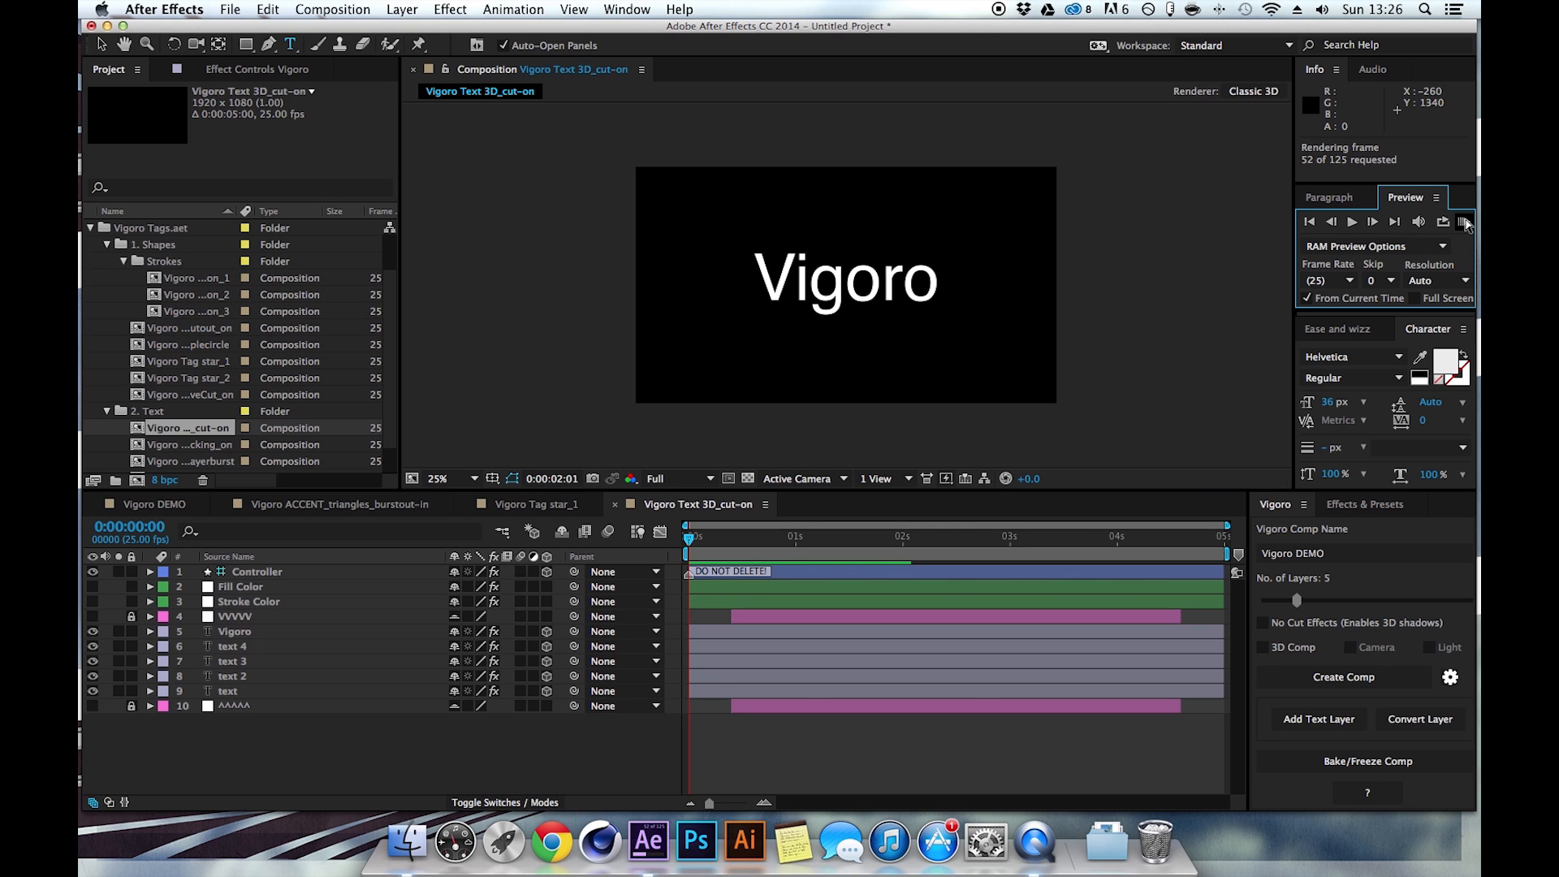
{"action": "left_click", "coordinate": [1467, 226]}
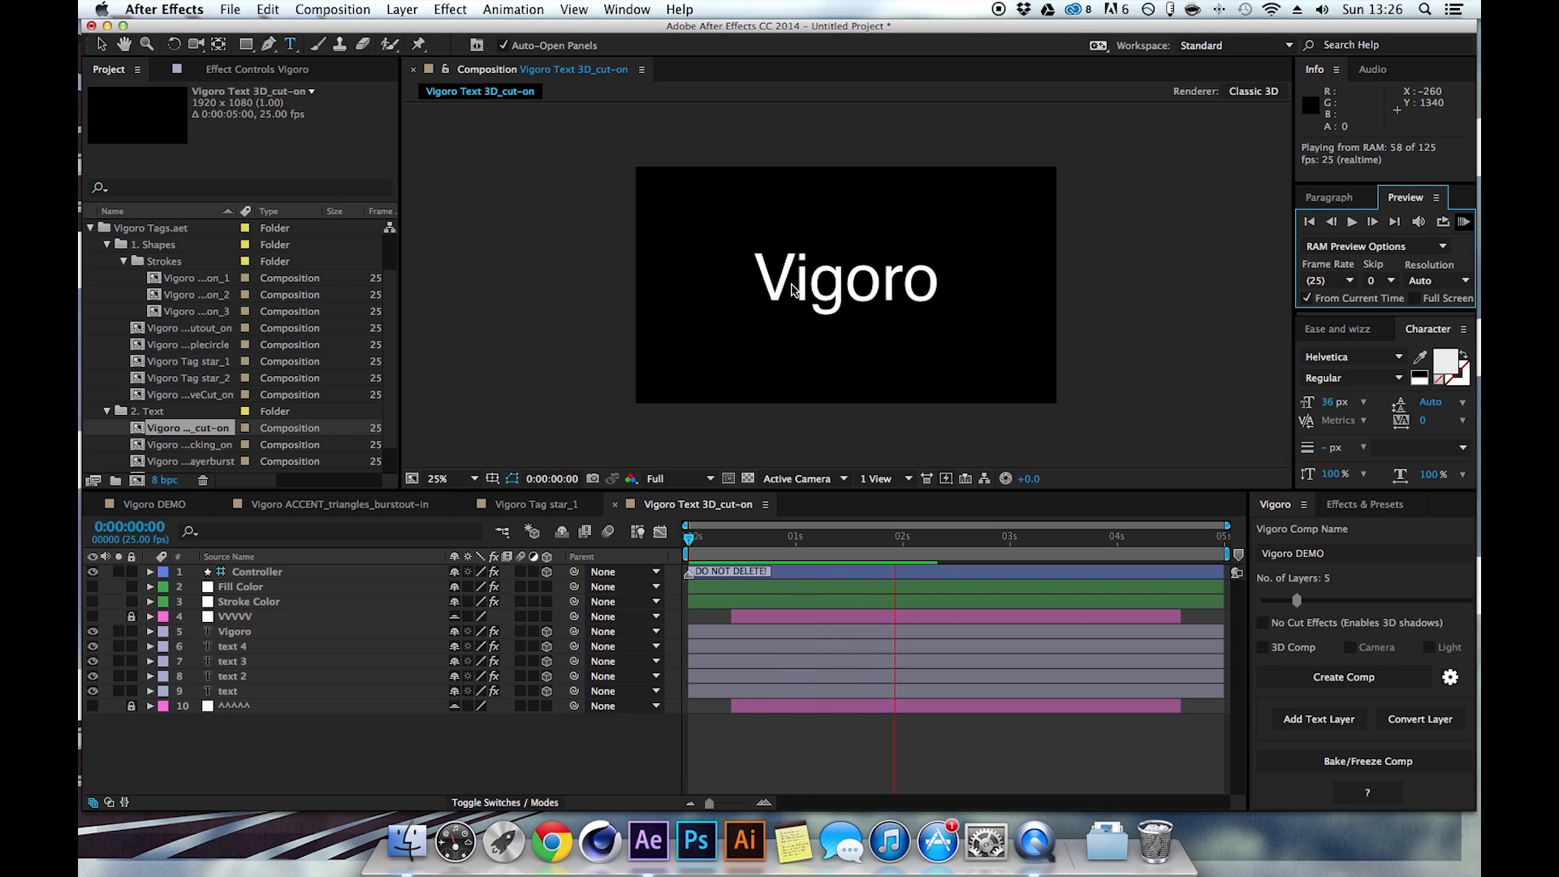